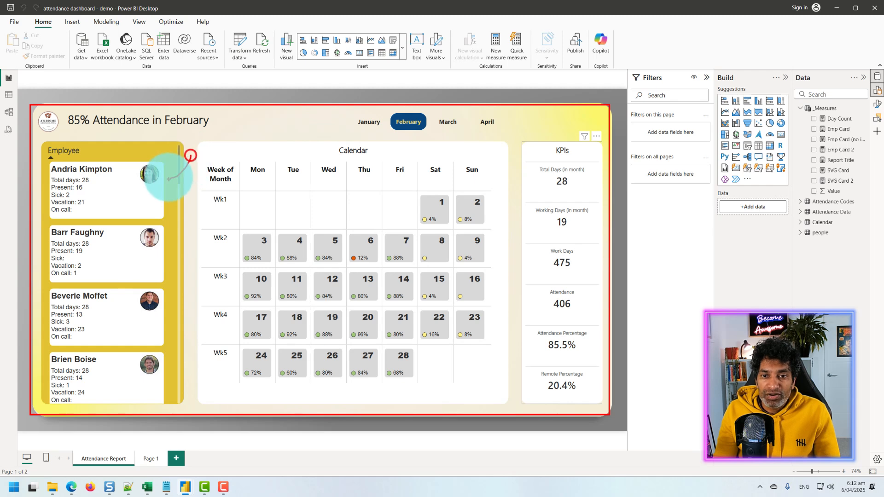
Mark the employee cards, calendar, KPI panel and month slicer on the attendance report with temporary red annotations, and clear them.
mouse_move(190, 155)
mouse_down()
mouse_move(167, 179)
mouse_move(131, 180)
mouse_move(148, 164)
mouse_up()
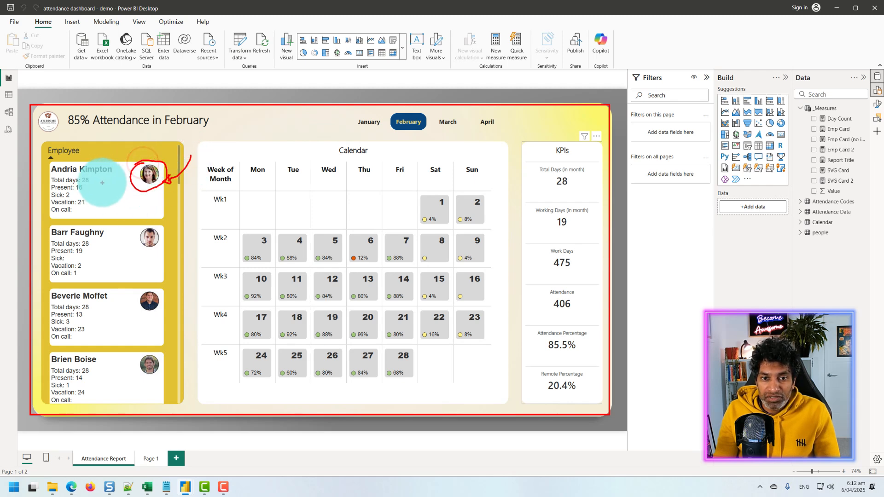
drag(102, 185, 114, 182)
mouse_move(204, 160)
mouse_down()
mouse_move(237, 197)
mouse_move(529, 385)
mouse_move(509, 404)
mouse_up()
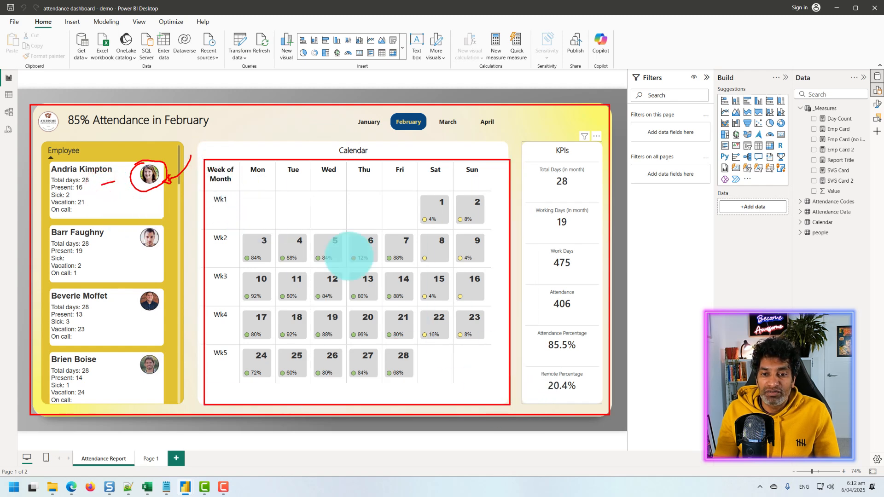
drag(564, 131, 570, 132)
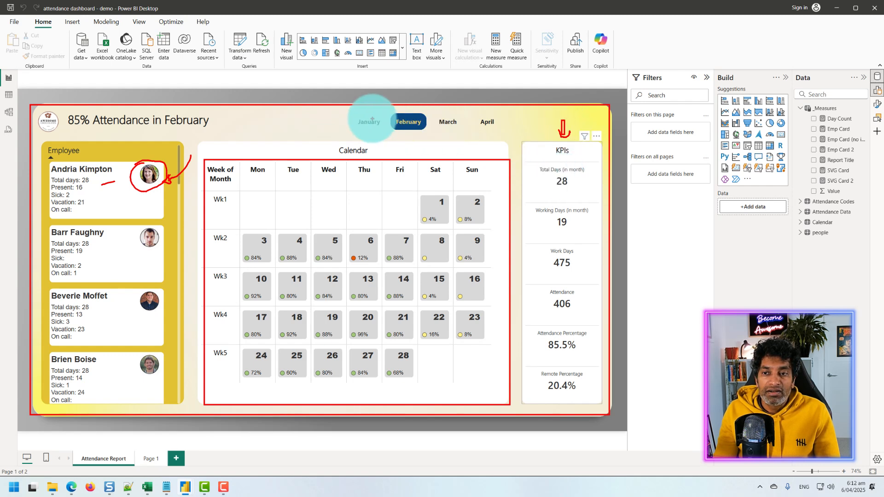
drag(344, 110, 514, 140)
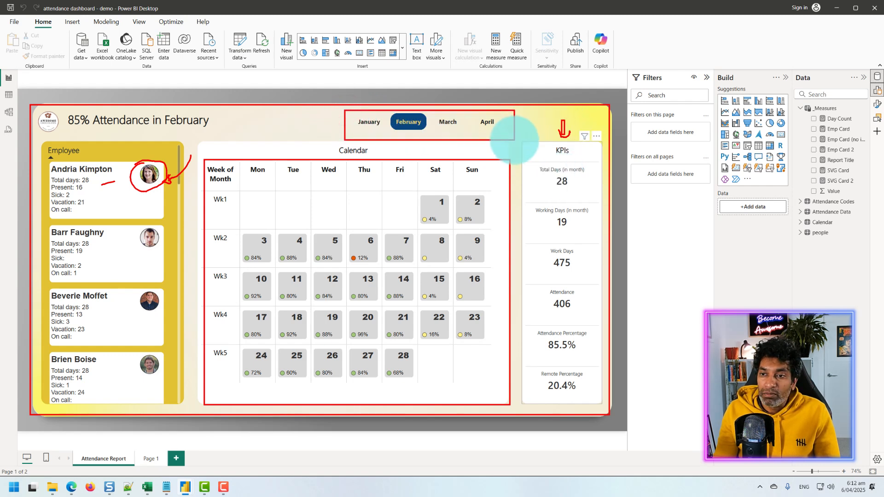
key(Escape)
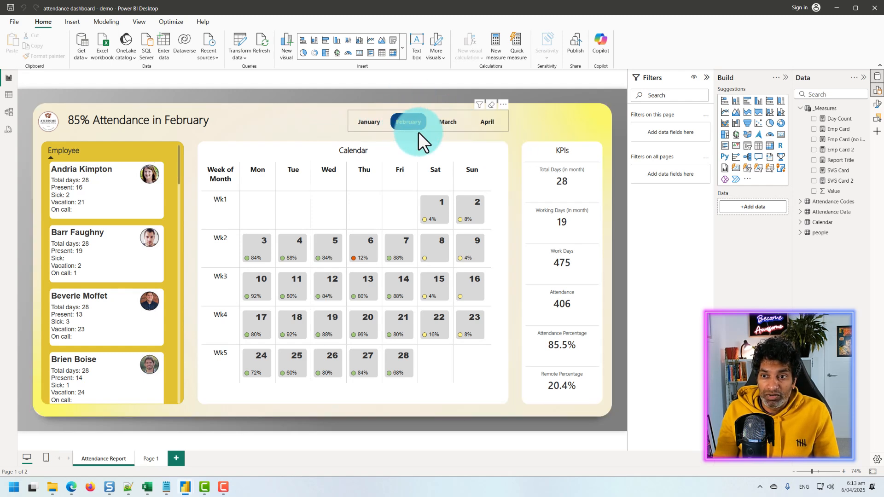
Filter the attendance report to March.
click(446, 124)
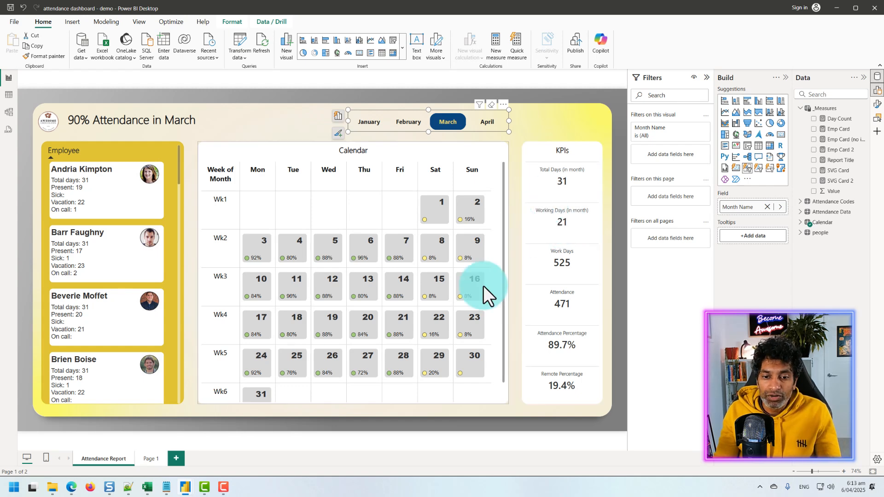
View the svg-examples report and return to the attendance dashboard demo report.
click(184, 489)
click(252, 462)
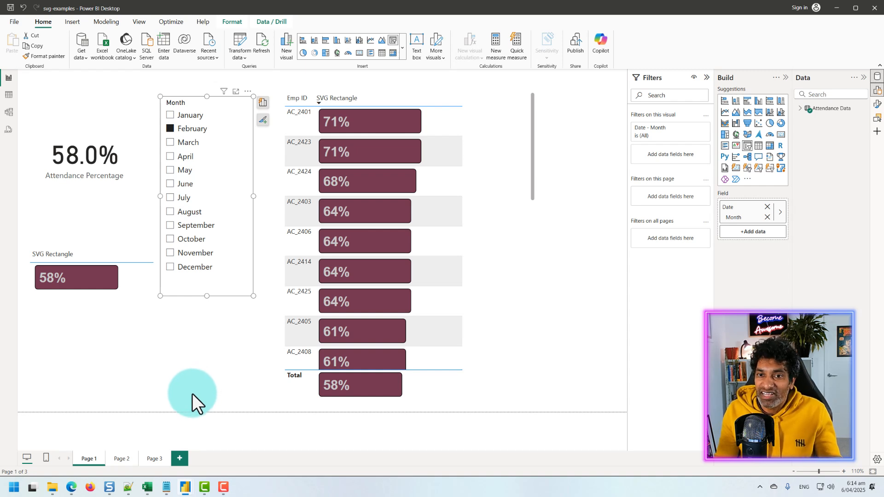
click(184, 486)
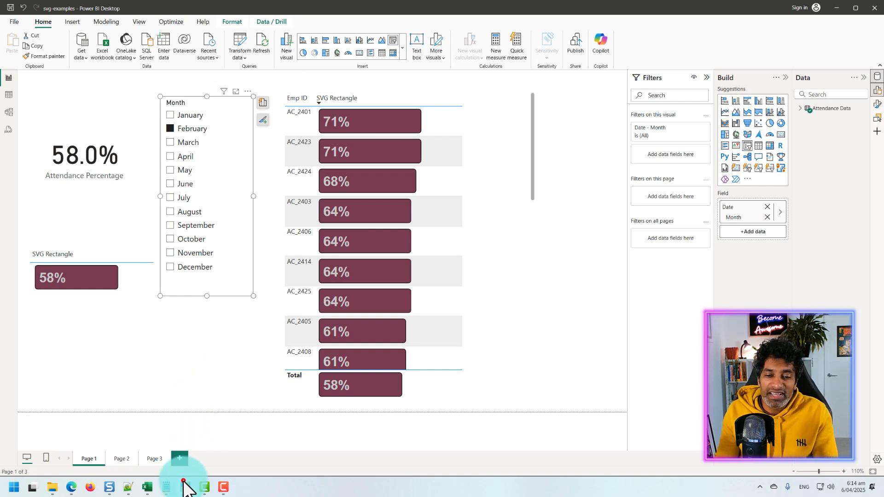
click(94, 440)
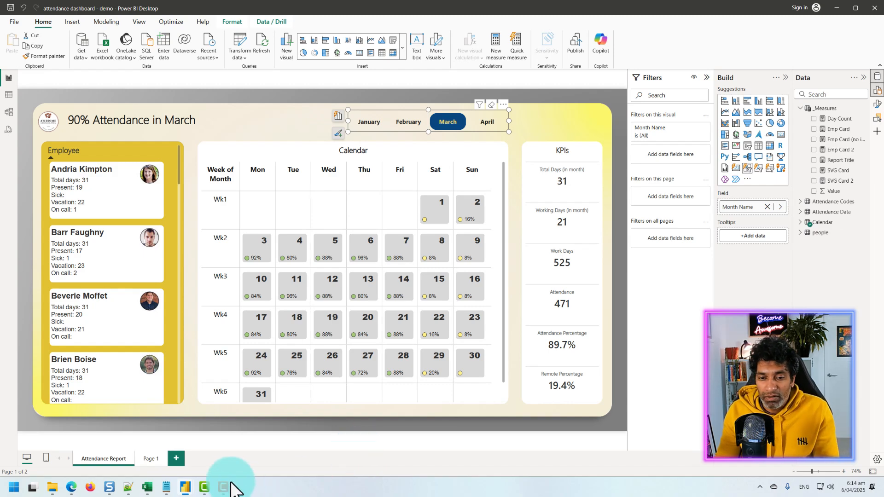
Switch to the emp_attendance_data workbook in Excel and examine the employee ID columns on the Attendance Data sheet.
click(163, 442)
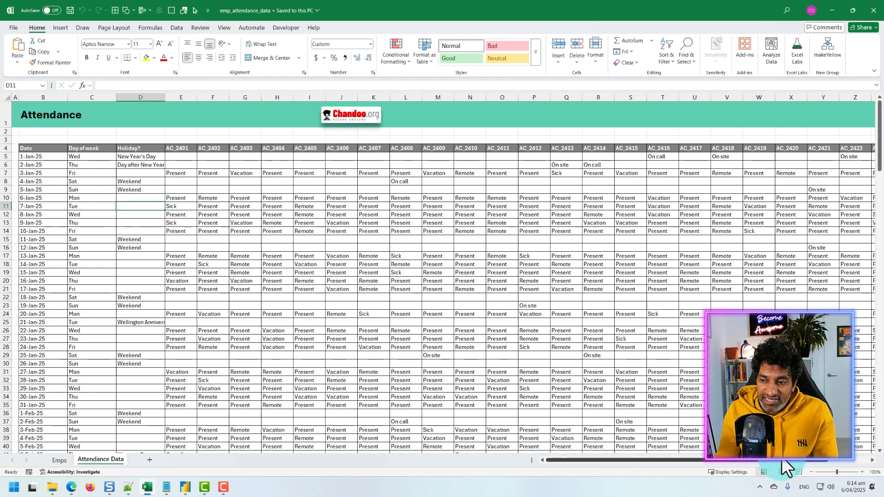
drag(765, 459, 627, 459)
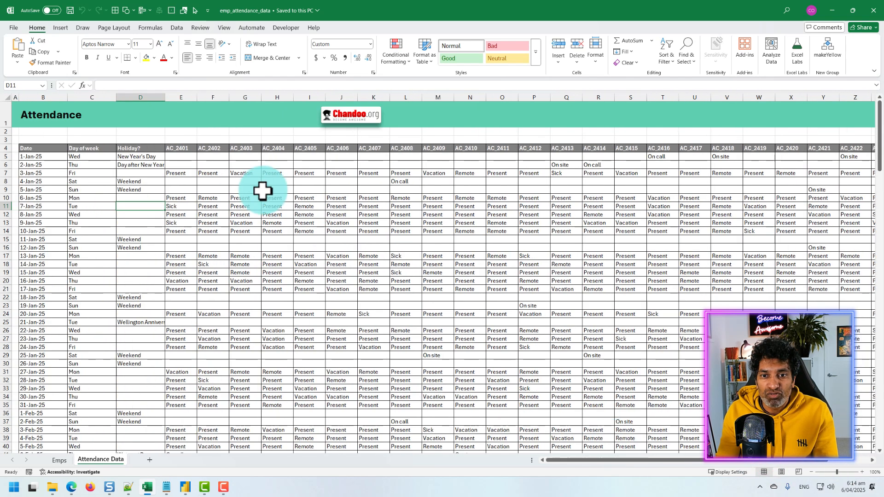
drag(185, 147, 874, 147)
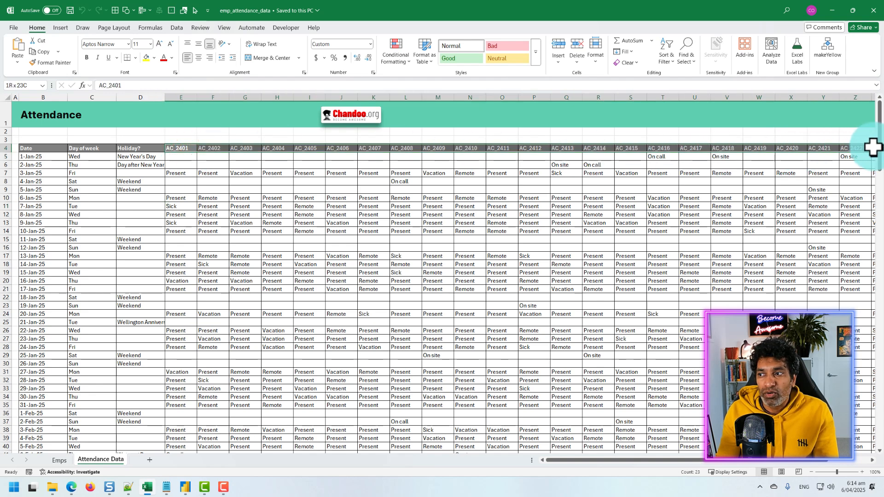
click(185, 97)
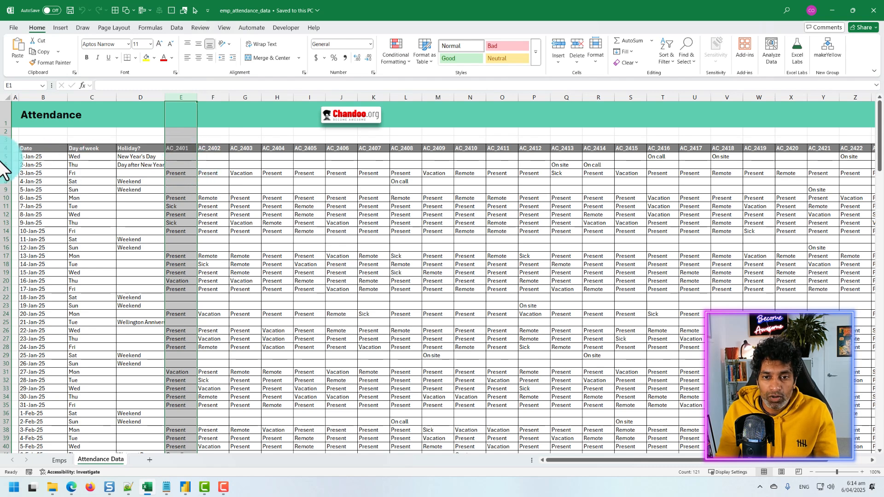
Review the dates, holidays and daily attendance statuses in the first employee's column, through the end of April and back to the first row.
drag(44, 157, 79, 159)
click(176, 173)
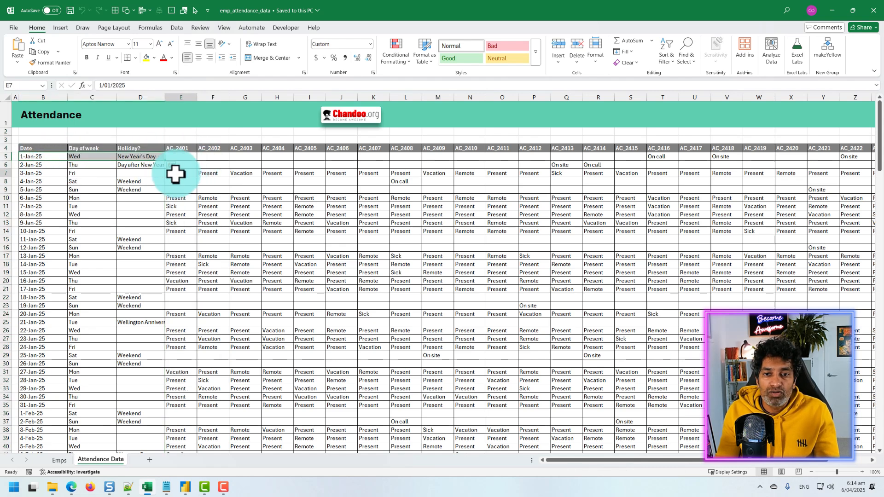
click(181, 206)
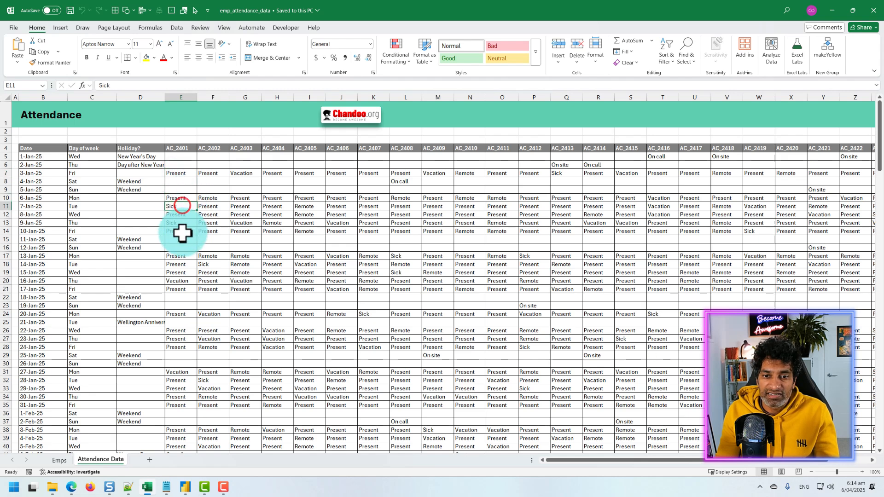
click(184, 282)
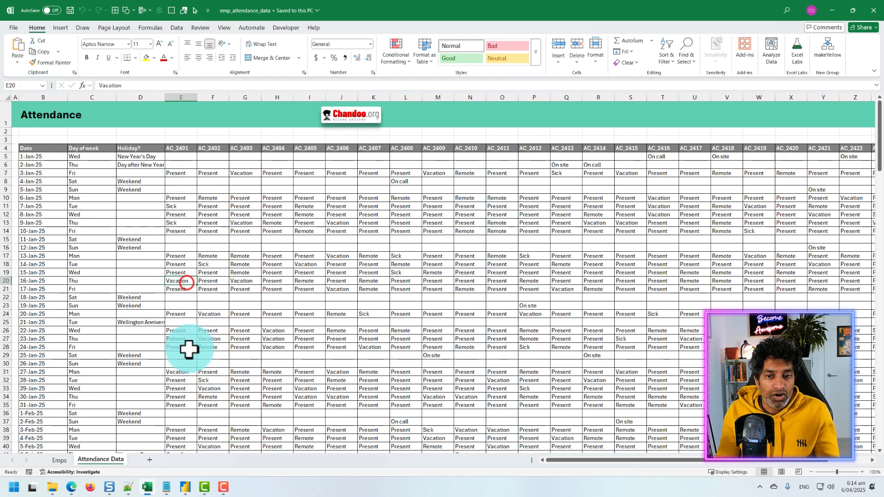
scroll(189, 382, down, 17)
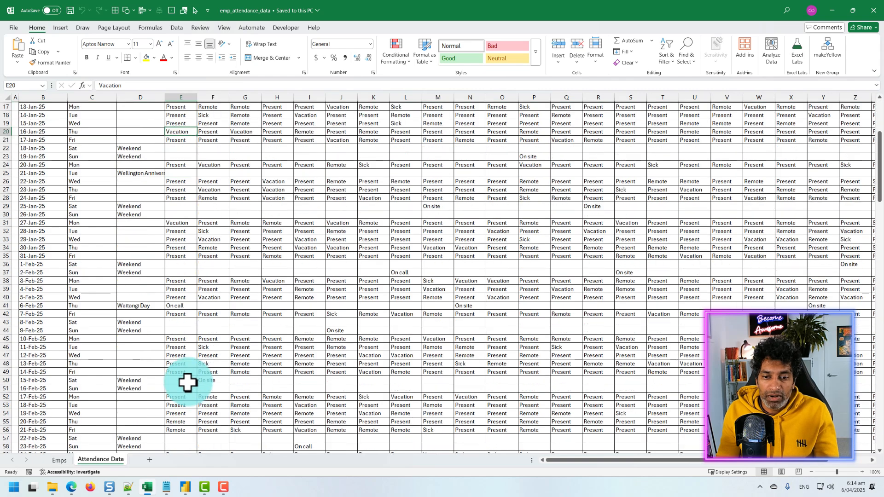
scroll(185, 378, down, 4)
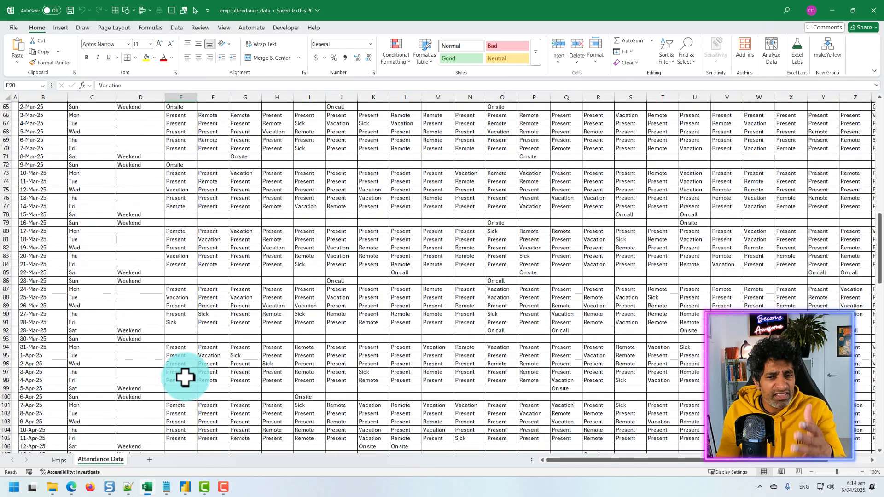
scroll(184, 376, down, 12)
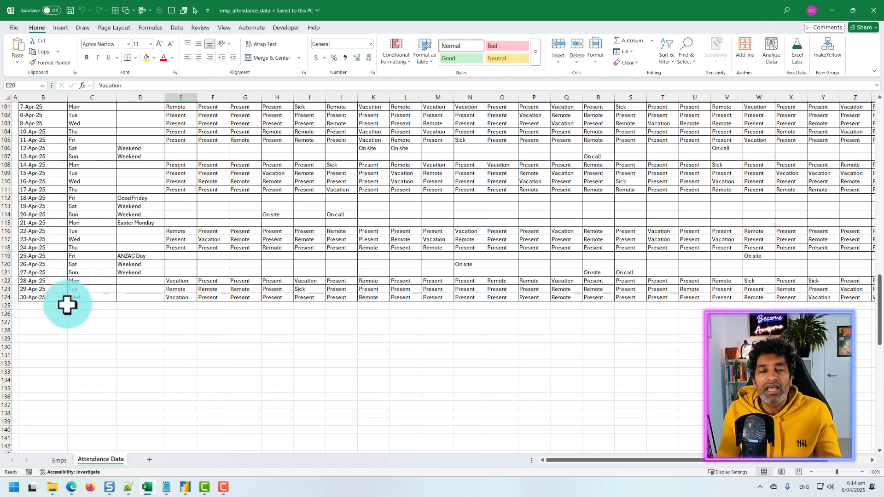
scroll(122, 274, up, 20)
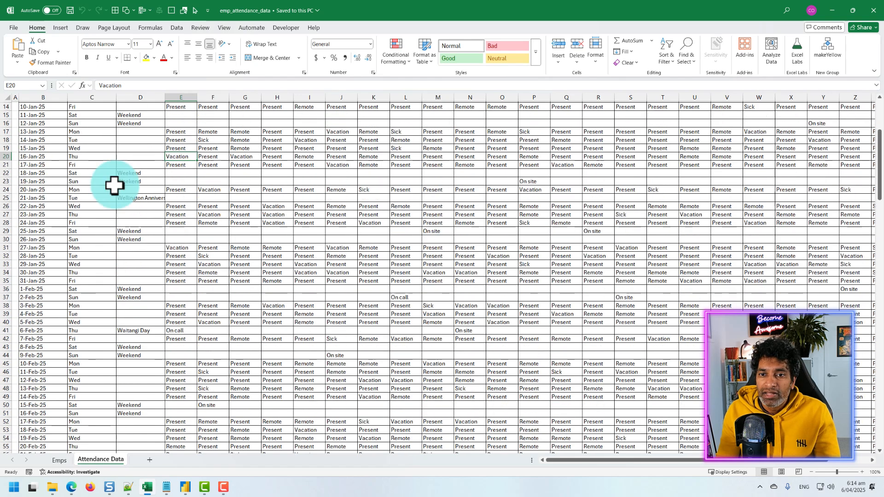
scroll(400, 263, up, 5)
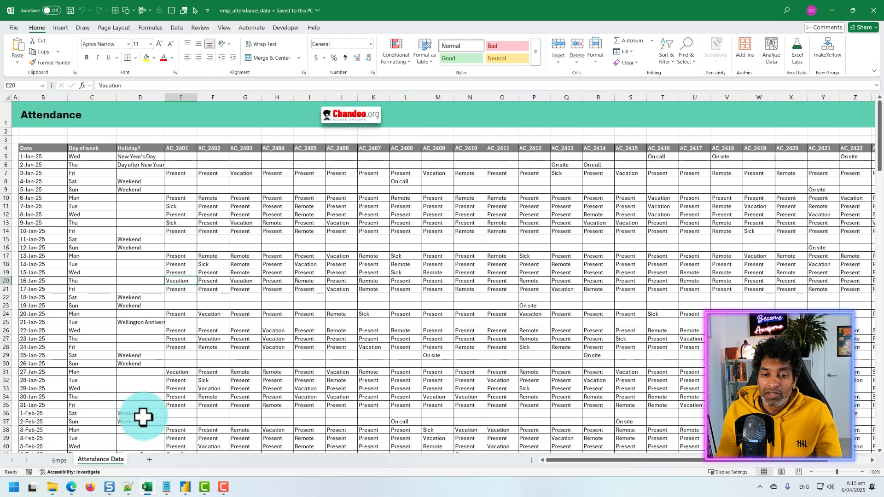
Examine the salesperson and team columns of the employee table on the Emps sheet.
click(58, 462)
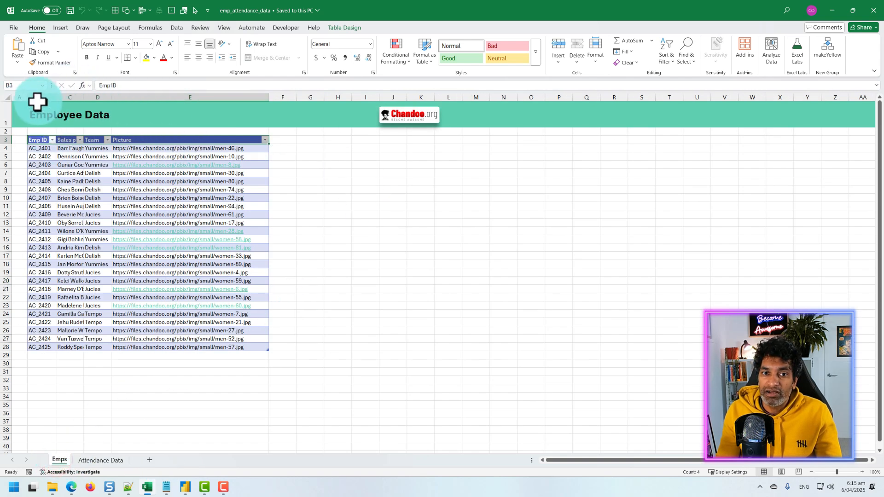
click(83, 122)
drag(65, 148, 80, 358)
drag(98, 147, 92, 351)
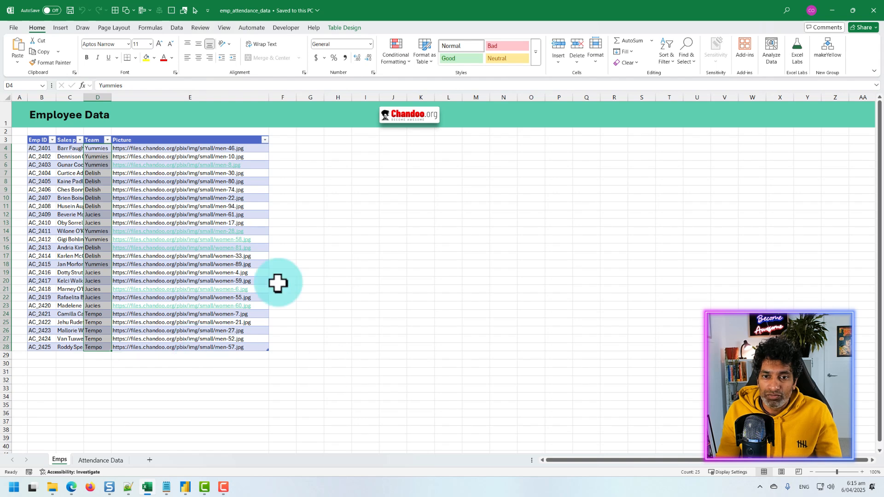
View the men-8.jpg picture linked in the employee table in the browser, and return to the Emps sheet.
click(256, 166)
click(202, 165)
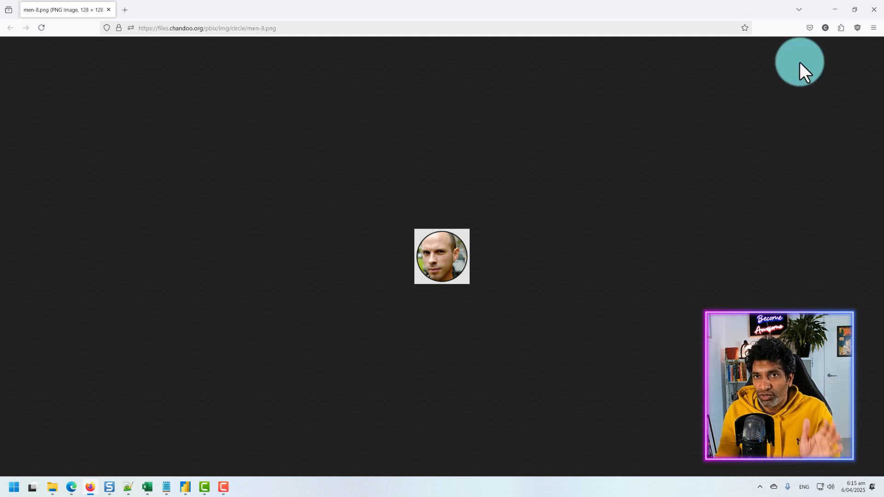
click(874, 10)
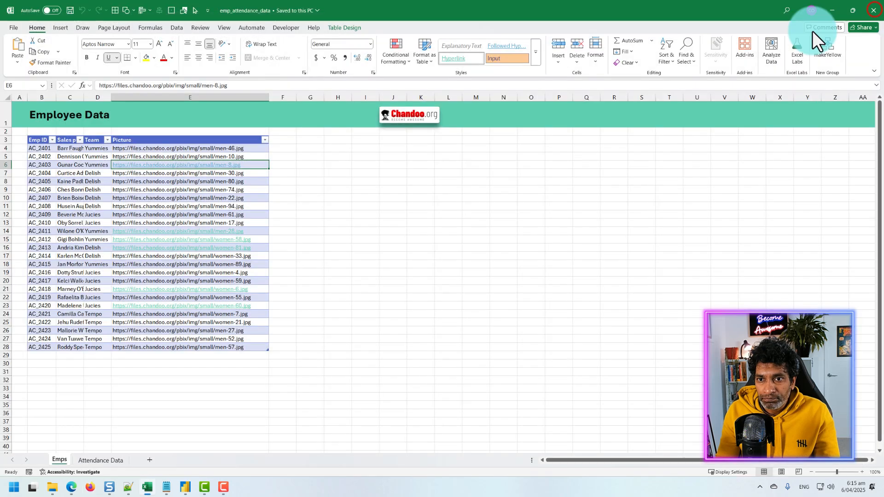
click(371, 240)
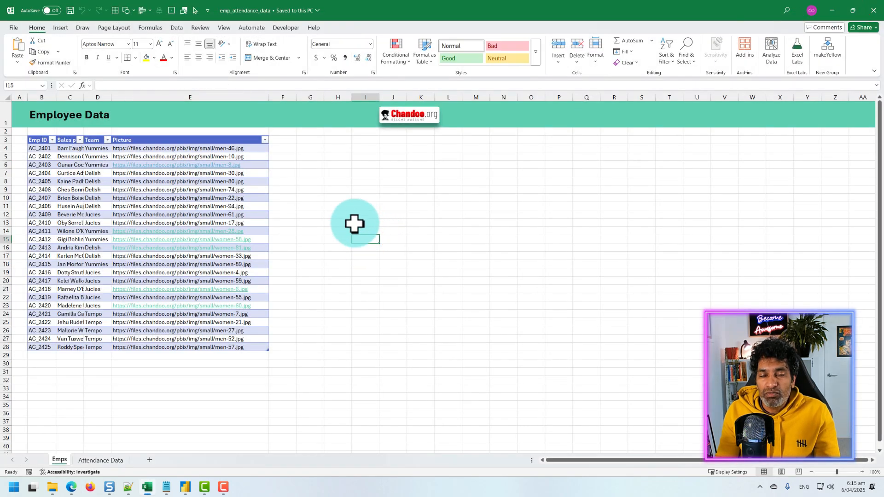
Revisit the attendance dashboard in Power BI, and examine the Salary & Work Hours design and its author credit on Tableau Public in Firefox.
click(185, 487)
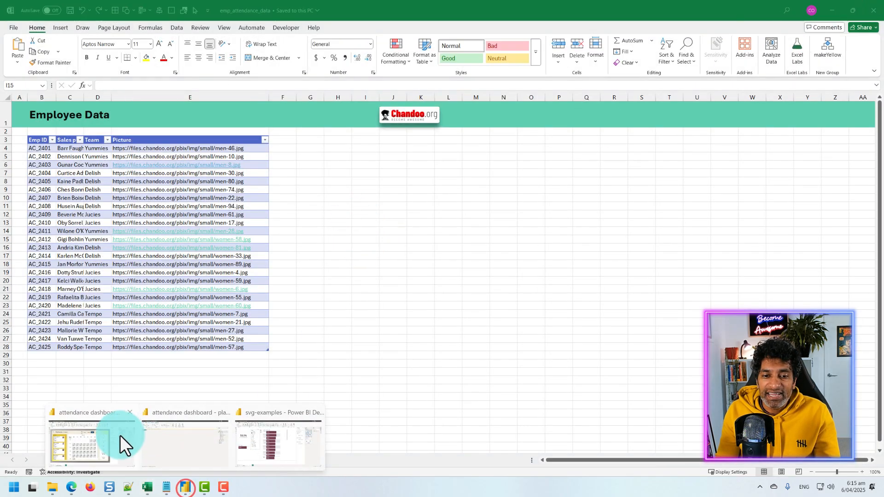
click(120, 435)
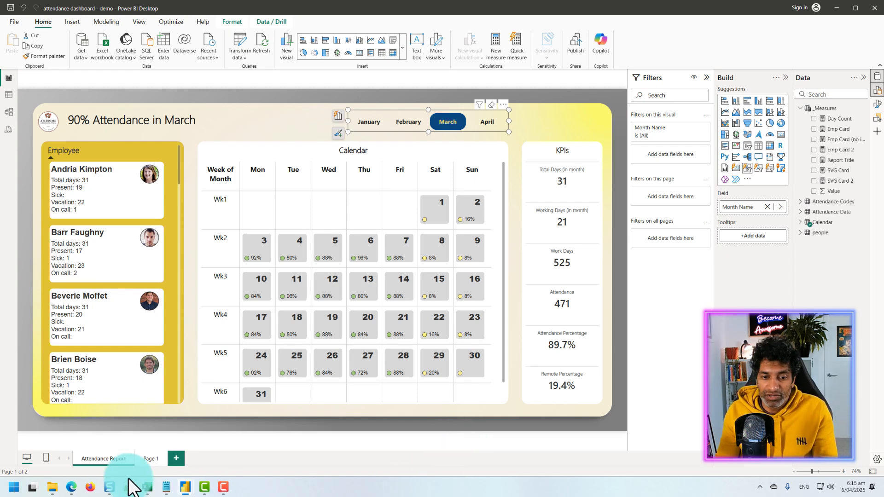
click(89, 487)
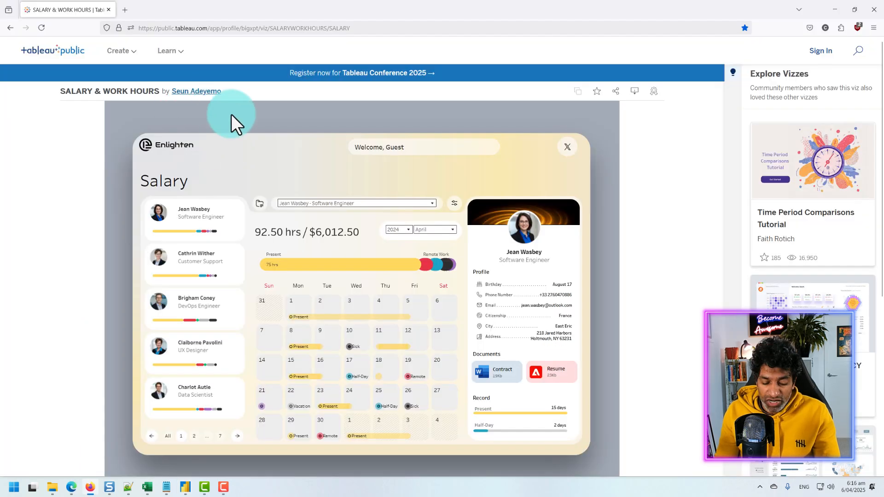
mouse_move(167, 80)
mouse_down()
mouse_move(286, 124)
mouse_move(244, 104)
mouse_up()
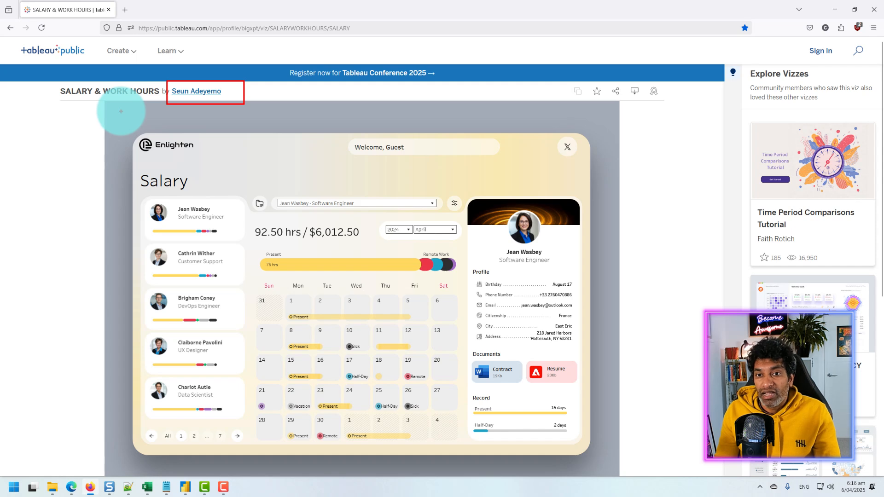
mouse_move(127, 112)
mouse_down()
mouse_move(616, 458)
mouse_move(599, 472)
mouse_up()
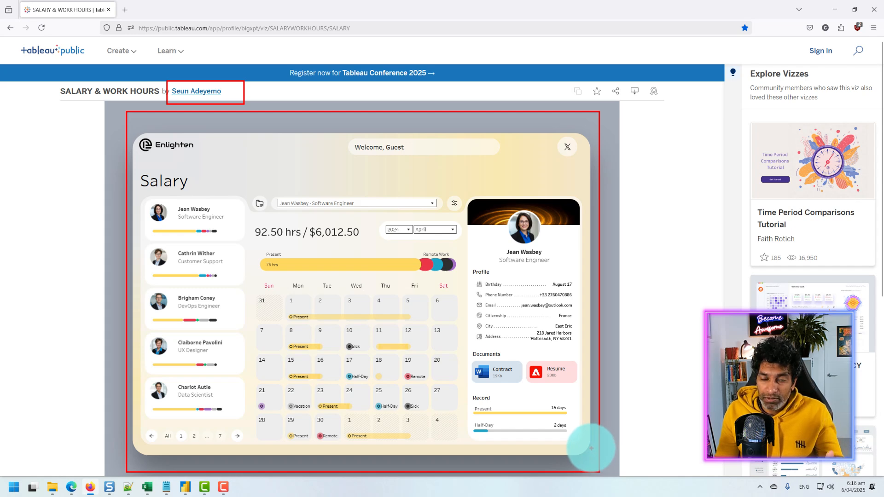
key(Escape)
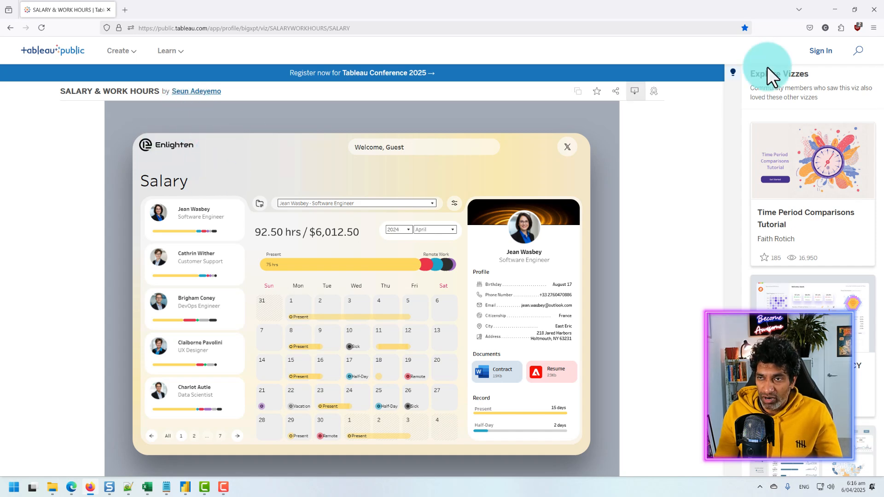
On the Attendance report design page in OneNote, sketch a circled "data" with an arrow leading to a circled "dp".
key(alt+Tab)
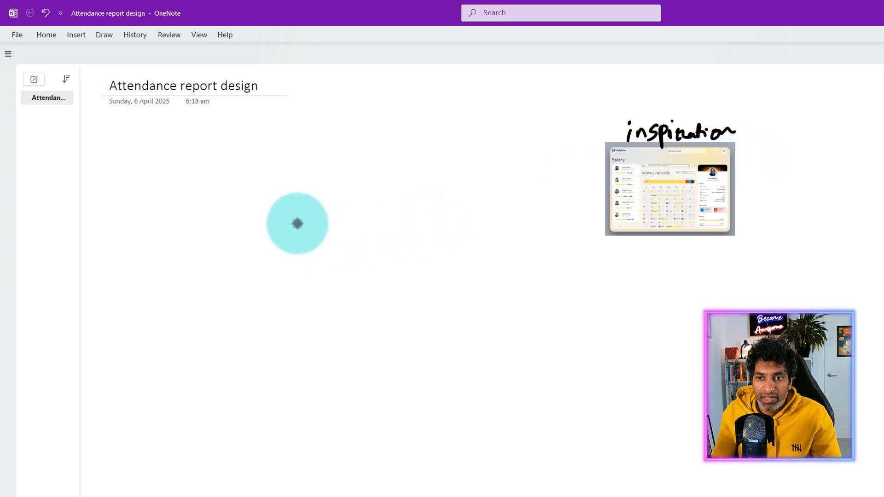
mouse_move(177, 214)
mouse_down()
mouse_move(163, 224)
mouse_move(166, 241)
mouse_move(186, 238)
mouse_up()
drag(191, 235, 202, 238)
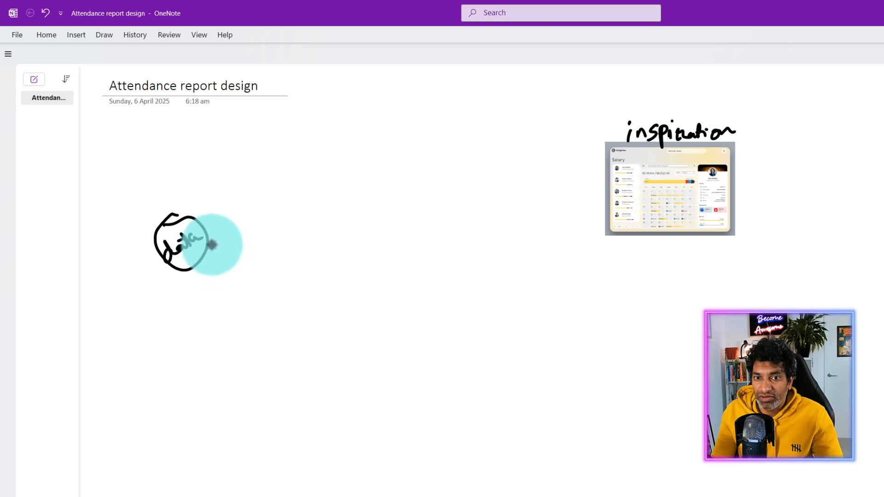
drag(206, 251, 230, 249)
mouse_move(252, 208)
mouse_down()
mouse_move(246, 216)
mouse_move(247, 205)
mouse_move(243, 211)
mouse_move(261, 209)
mouse_move(278, 233)
mouse_up()
drag(271, 217, 276, 225)
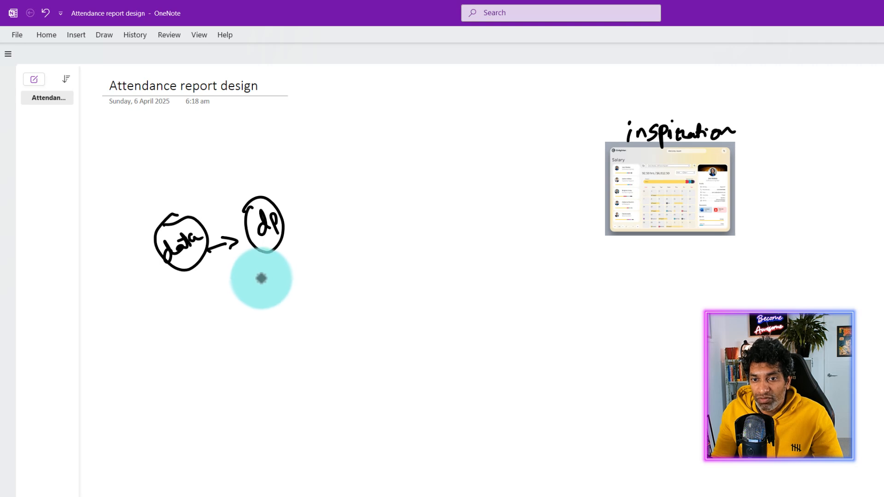
Handwrite the notes "clean", "make dim", "model" and "extract" beneath the circled "dp".
mouse_move(253, 279)
mouse_down()
mouse_move(254, 300)
mouse_move(270, 288)
mouse_move(302, 289)
mouse_up()
mouse_move(263, 323)
mouse_down()
mouse_move(278, 329)
mouse_move(307, 317)
mouse_move(332, 328)
mouse_up()
drag(339, 315, 340, 326)
drag(349, 324, 371, 318)
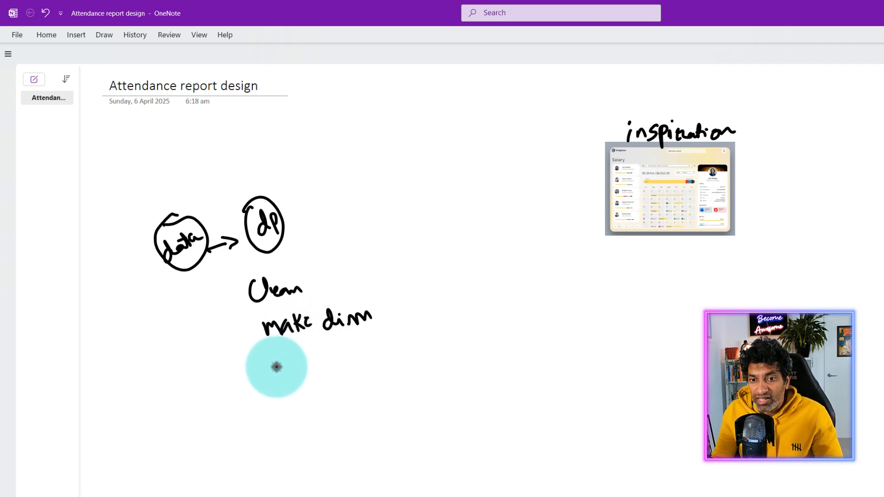
mouse_move(276, 367)
mouse_down()
mouse_move(298, 373)
mouse_move(347, 354)
mouse_up()
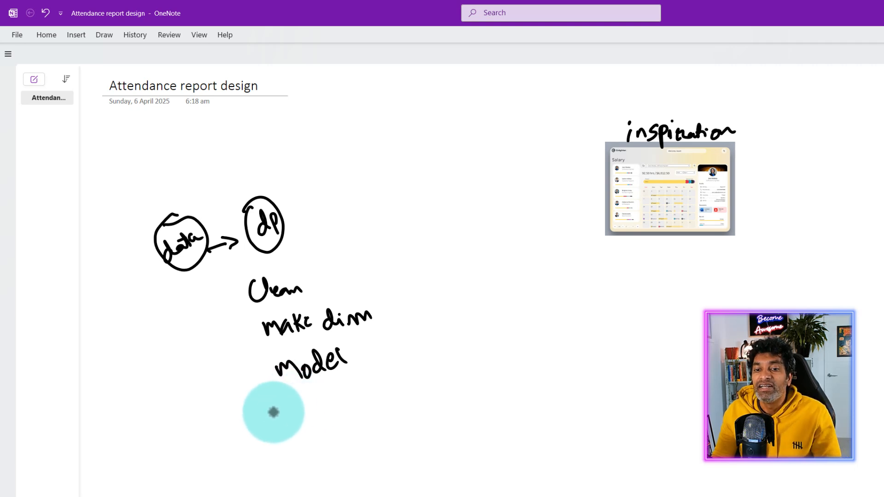
drag(283, 411, 299, 417)
mouse_move(300, 404)
mouse_down()
mouse_move(308, 410)
mouse_move(300, 409)
mouse_up()
mouse_move(314, 392)
mouse_down()
mouse_move(316, 410)
mouse_move(322, 402)
mouse_up()
drag(328, 402, 333, 401)
drag(345, 400, 361, 403)
drag(363, 387, 366, 402)
drag(359, 397, 369, 392)
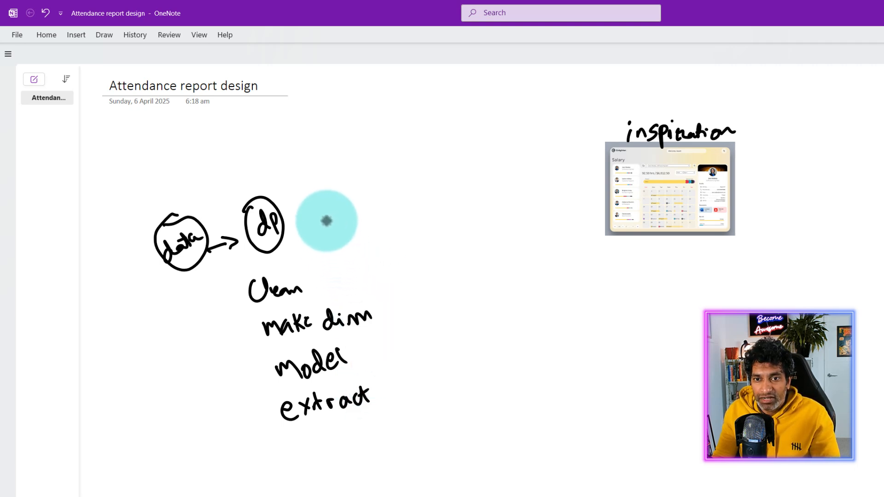
Extend the sketch from "dp" with an arrow to a circled "design", and list "DAX", "make visuals" and "filter" beneath it.
mouse_move(315, 241)
mouse_down()
mouse_move(347, 221)
mouse_move(345, 237)
mouse_move(438, 214)
mouse_move(379, 233)
mouse_move(409, 196)
mouse_up()
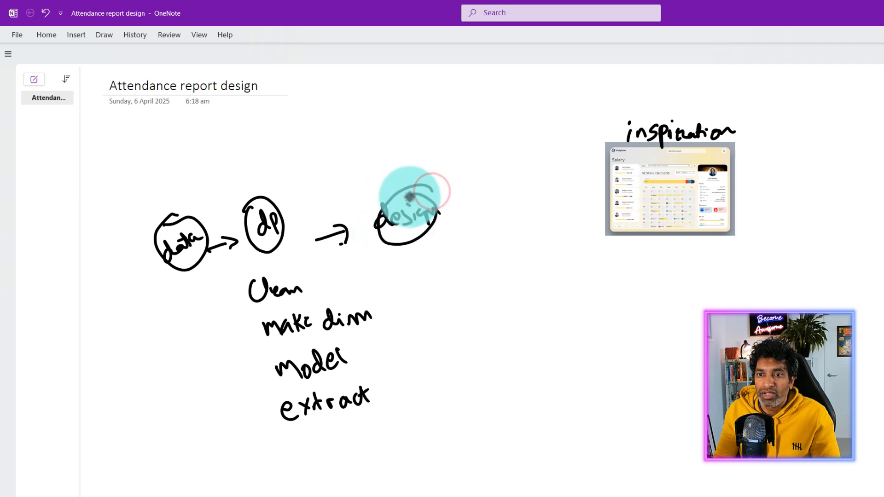
mouse_move(412, 263)
mouse_down()
mouse_move(414, 273)
mouse_move(424, 265)
mouse_move(446, 273)
mouse_up()
drag(439, 262, 456, 259)
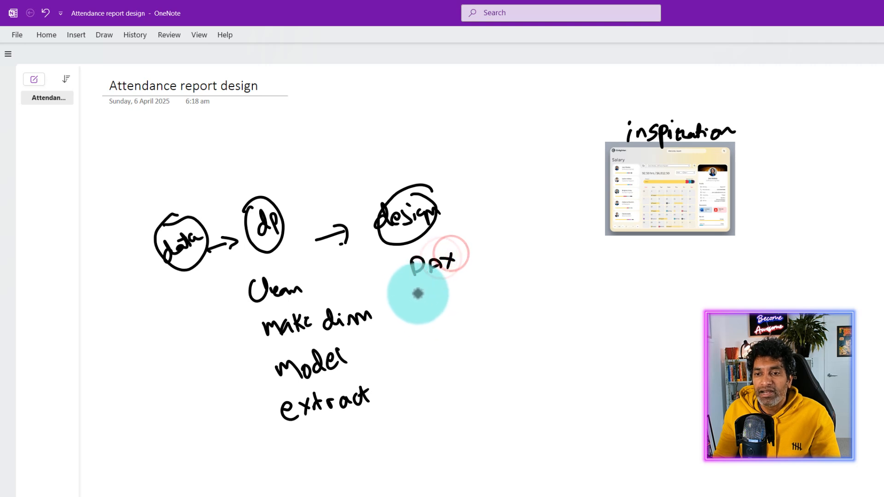
mouse_move(420, 306)
mouse_down()
mouse_move(446, 290)
mouse_move(478, 294)
mouse_up()
drag(428, 330, 497, 318)
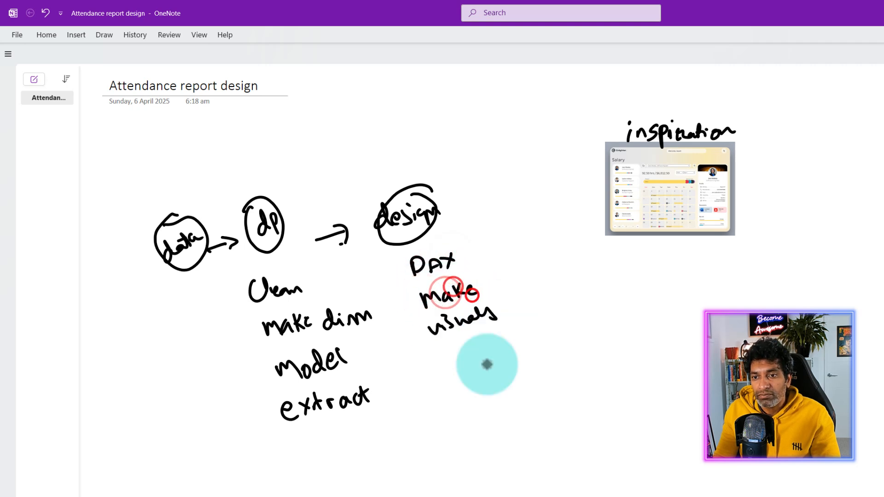
drag(447, 353, 446, 377)
drag(439, 371, 449, 368)
click(456, 357)
drag(454, 367, 467, 367)
mouse_move(474, 353)
mouse_down()
mouse_move(473, 365)
mouse_move(481, 360)
mouse_up()
drag(482, 361, 504, 368)
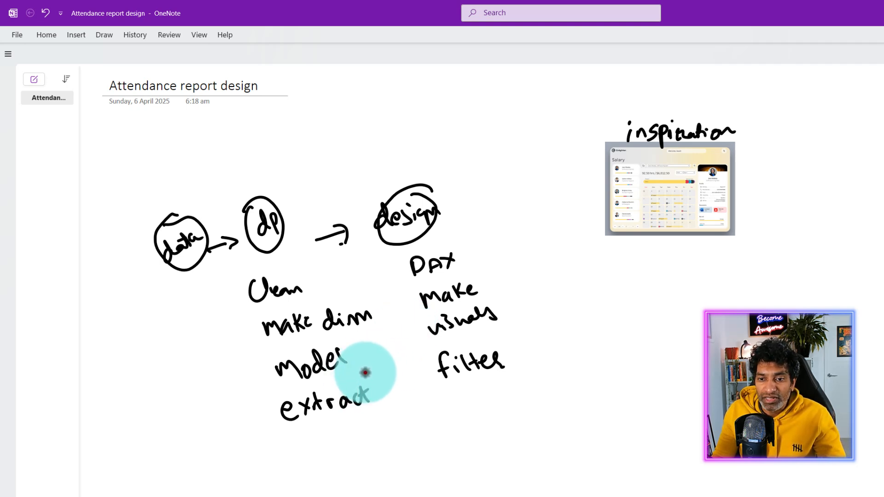
Circle "extract" and continue the flow with arrows to "Testing" and "present", looping a curved arrow back toward the earlier stages.
mouse_move(355, 369)
mouse_down()
mouse_move(288, 401)
mouse_move(369, 397)
mouse_move(366, 374)
mouse_up()
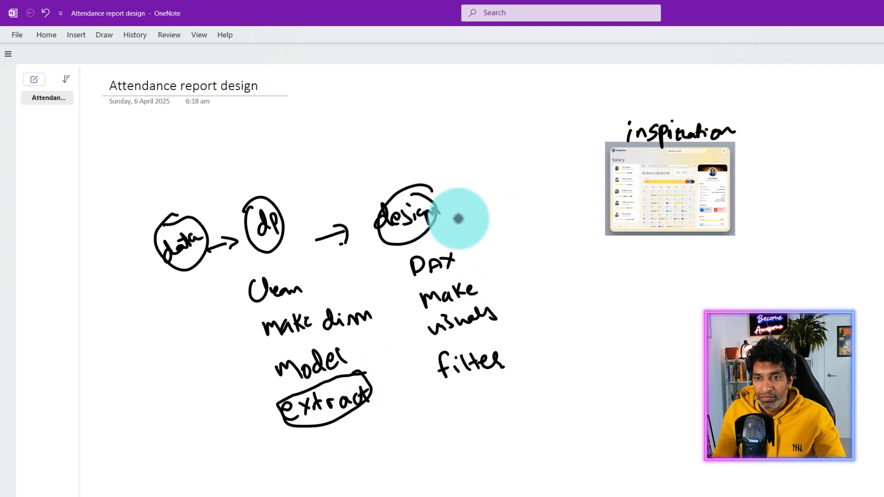
mouse_move(457, 213)
mouse_down()
mouse_move(472, 201)
mouse_move(557, 194)
mouse_up()
drag(579, 190, 586, 211)
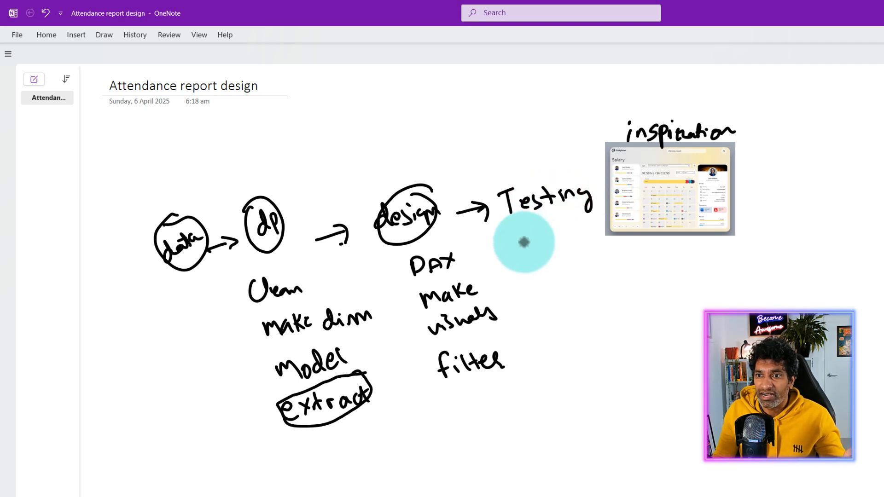
mouse_move(564, 226)
mouse_down()
mouse_move(576, 253)
mouse_move(587, 246)
mouse_up()
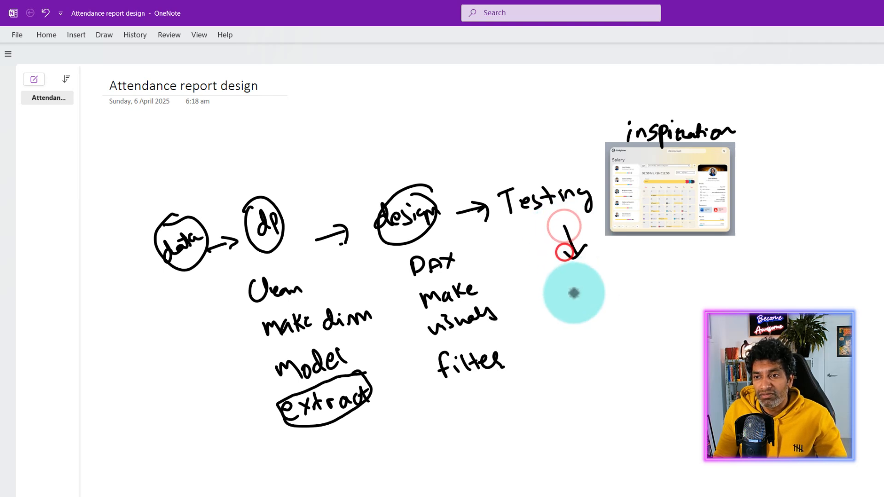
mouse_move(560, 291)
mouse_down()
mouse_move(571, 300)
mouse_move(631, 273)
mouse_up()
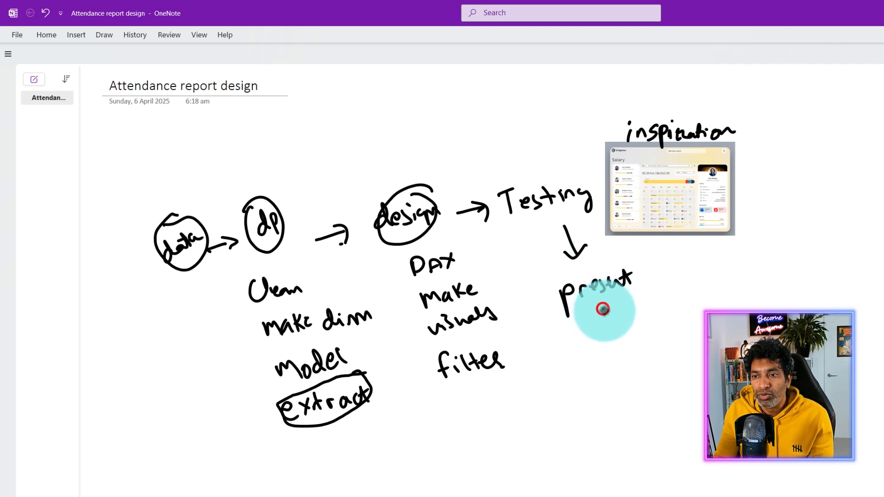
mouse_move(601, 309)
mouse_down()
mouse_move(574, 424)
mouse_move(456, 470)
mouse_move(369, 455)
mouse_move(373, 470)
mouse_move(386, 446)
mouse_up()
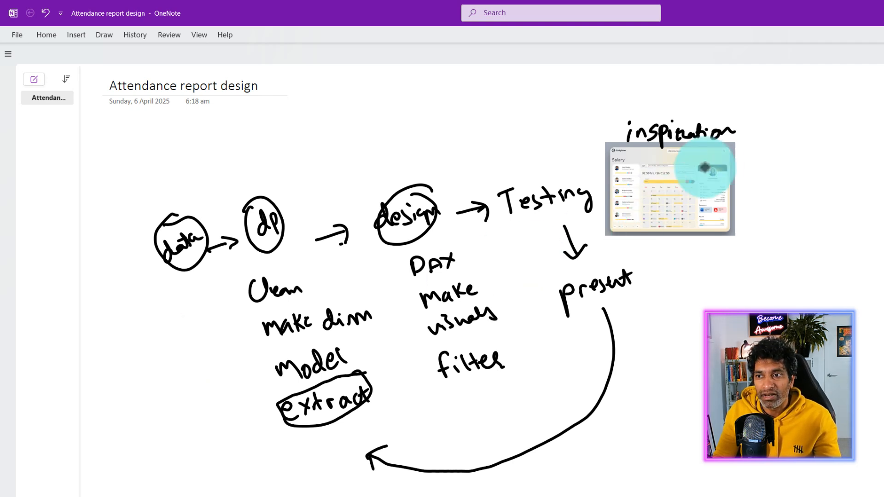
drag(783, 167, 760, 187)
drag(767, 171, 766, 197)
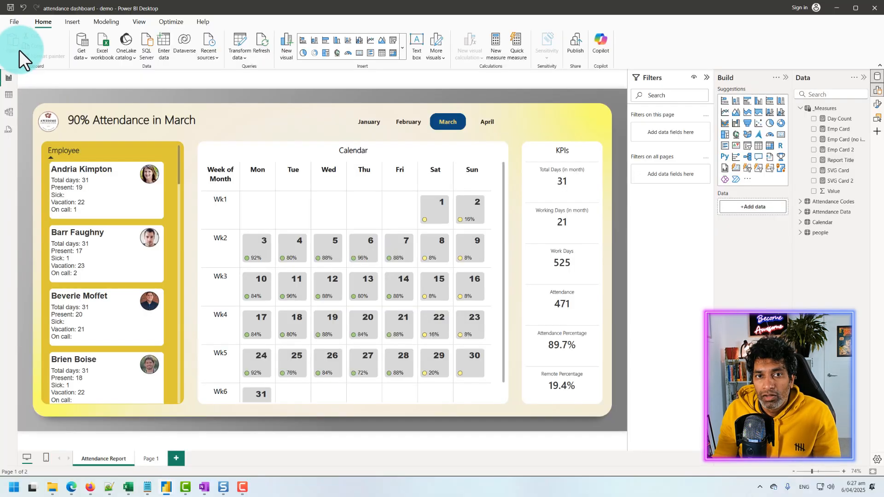
Create a blank report in Power BI Desktop, and close the emp_attendance_data workbook in Excel.
click(15, 24)
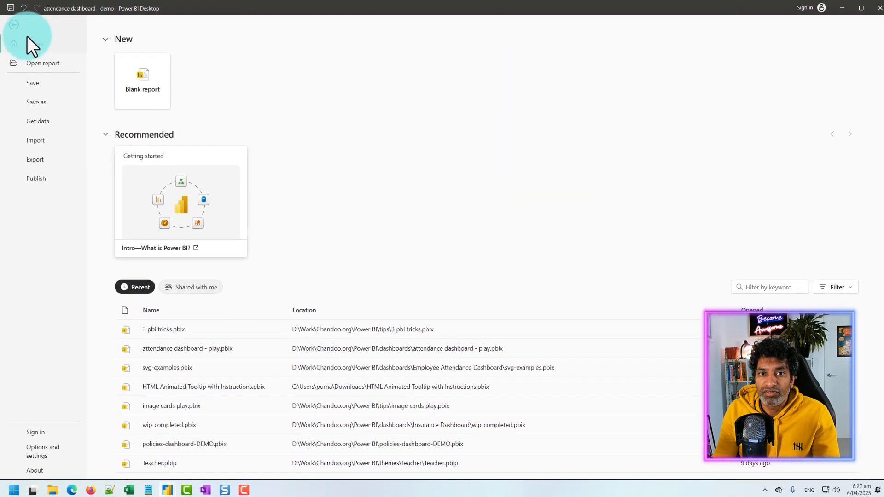
click(151, 82)
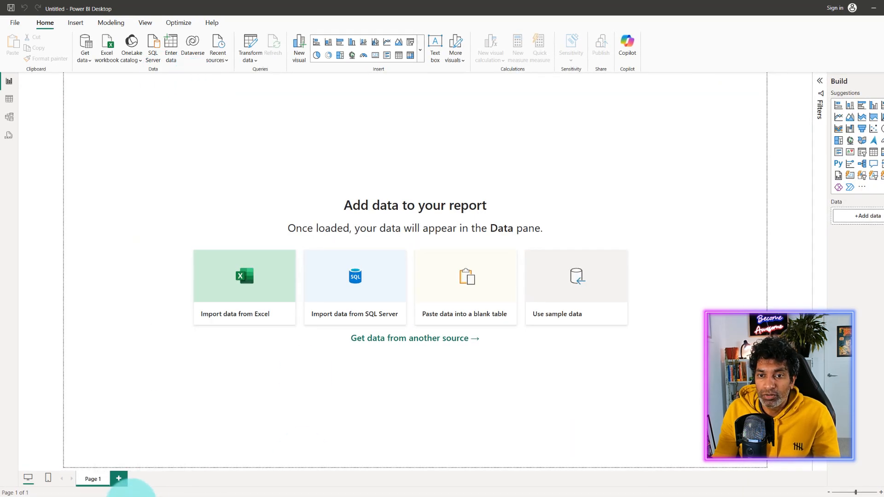
click(133, 496)
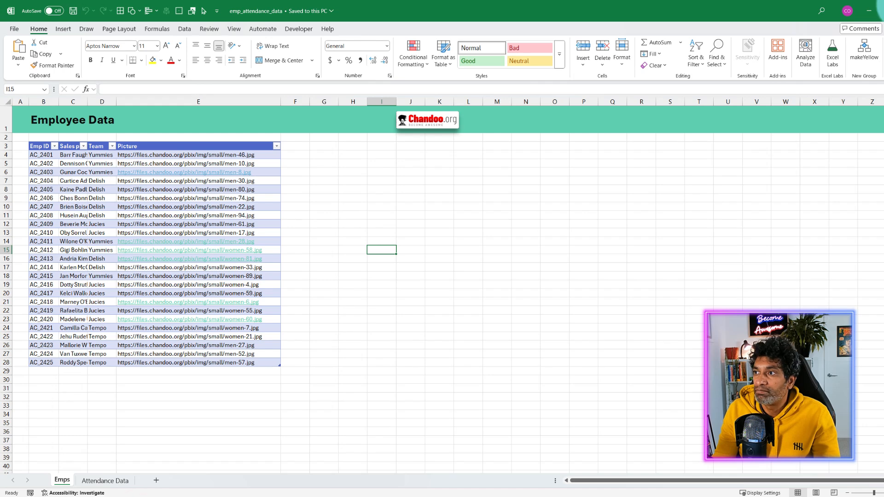
click(883, 10)
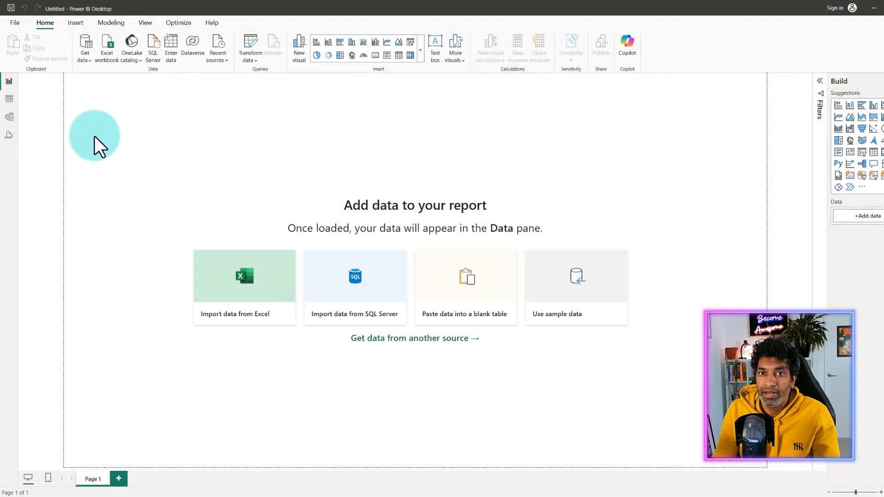
click(95, 134)
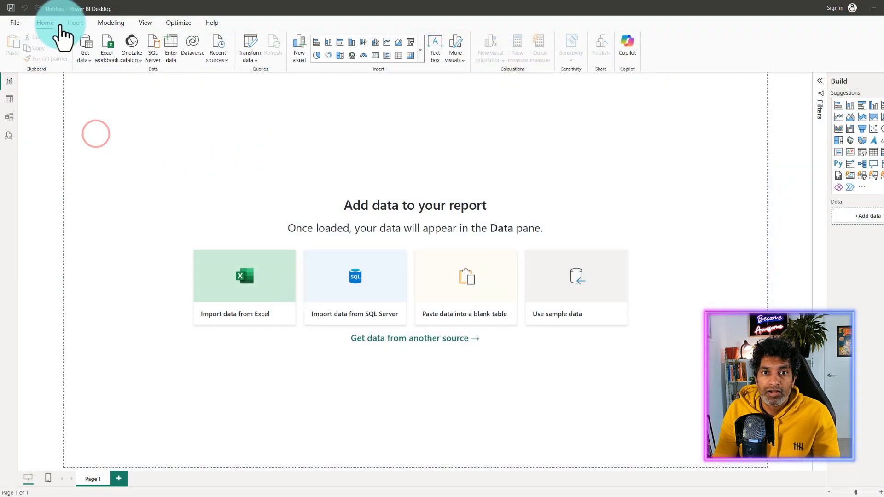
Connect to the emp_attendance_data.xlsx workbook, select Attendance Data and people, and open them in Power Query for transformation.
click(108, 49)
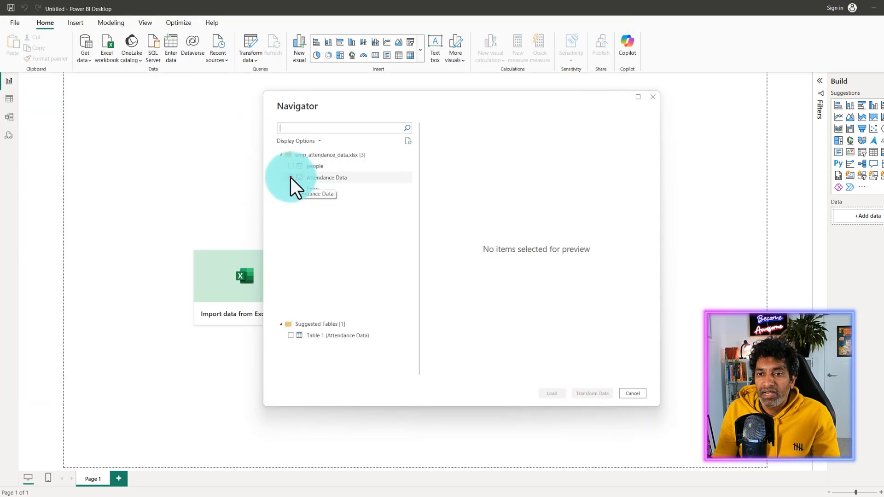
click(291, 178)
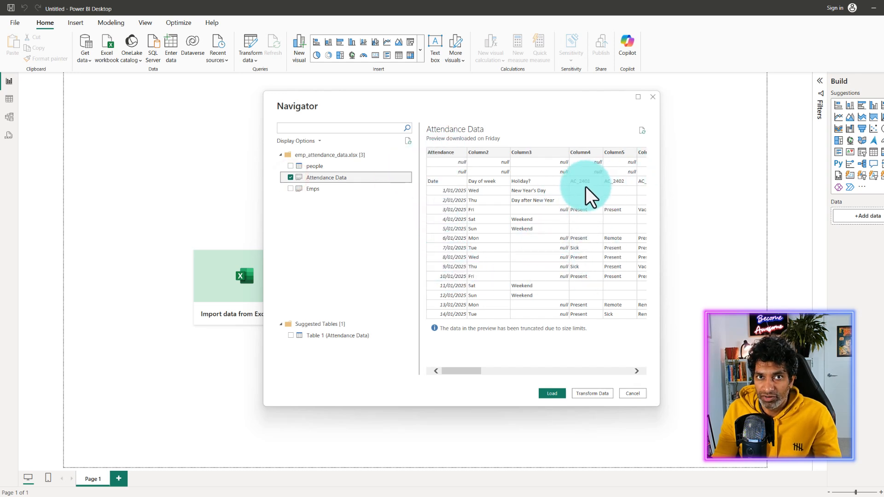
click(290, 167)
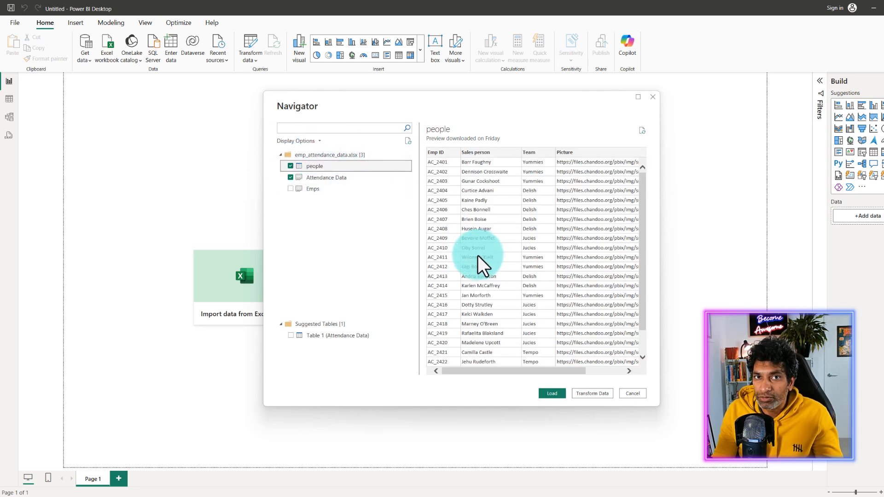
click(589, 394)
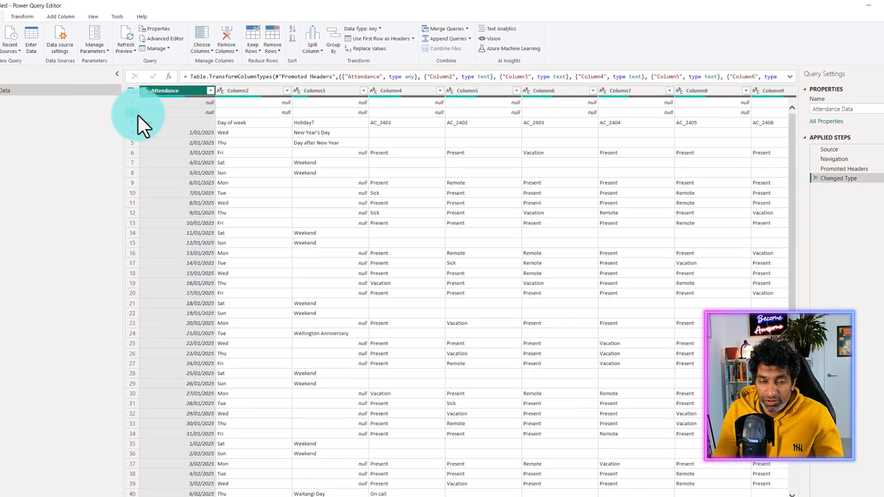
key(ctrl+2)
mouse_move(125, 96)
mouse_down()
mouse_move(325, 118)
mouse_move(554, 117)
mouse_up()
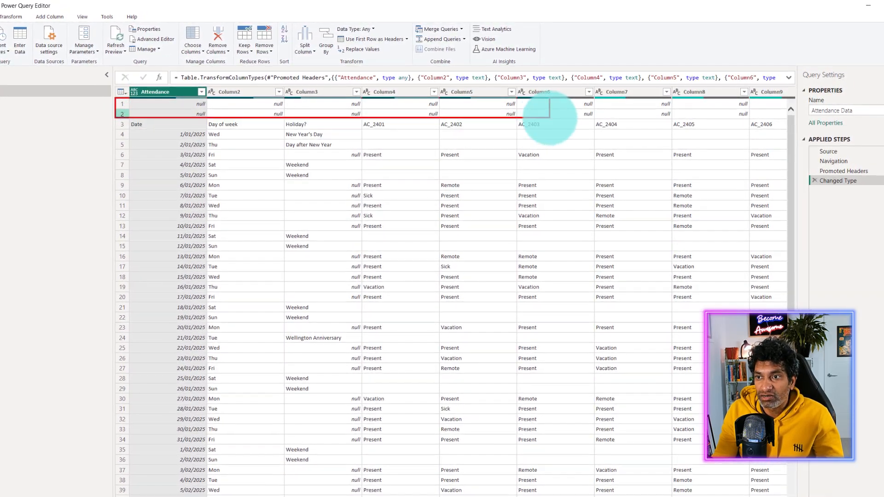
key(Escape)
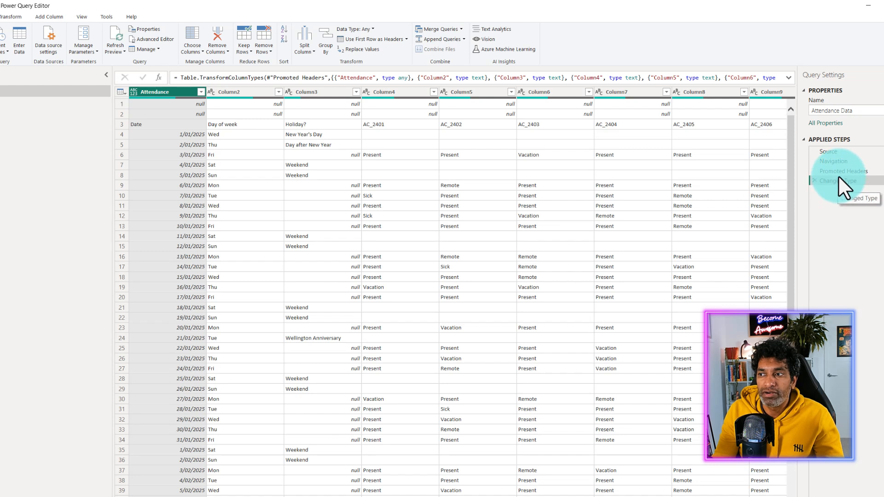
Delete the Changed Type and Promoted Headers steps from the Attendance Data query, and remove its top 3 rows.
click(813, 181)
click(813, 171)
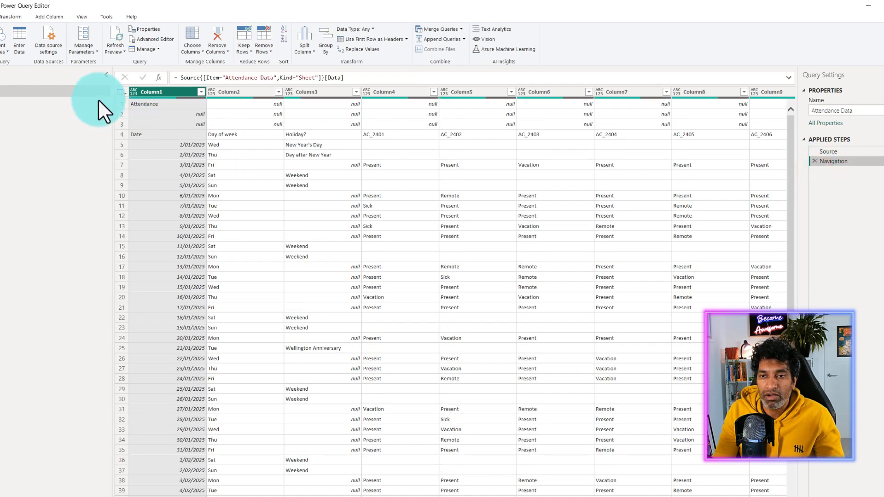
click(256, 51)
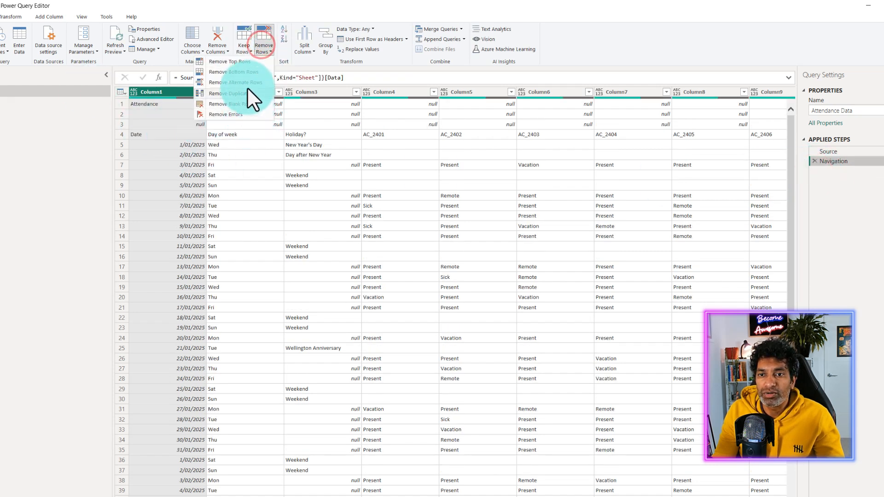
click(242, 62)
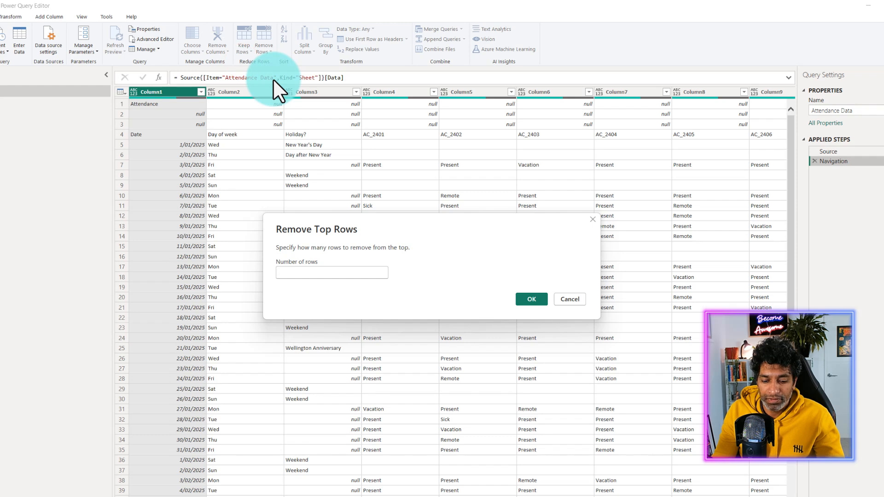
text(3)
click(530, 298)
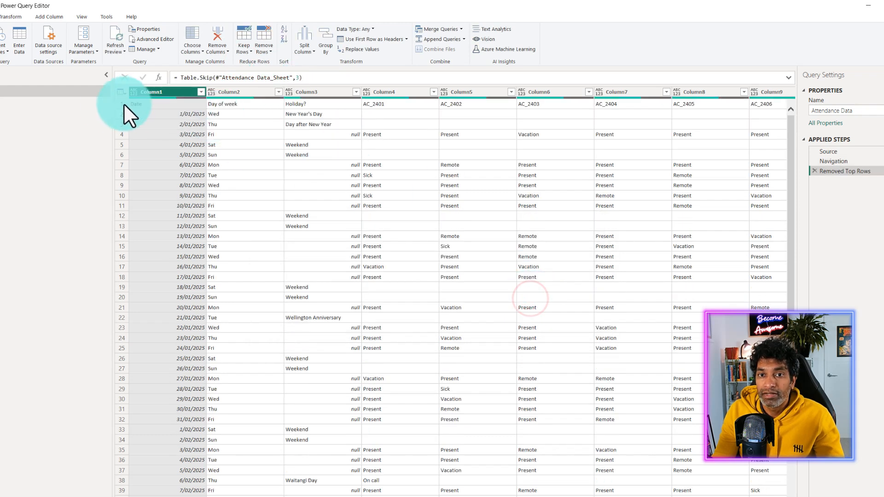
Use the first row of the Attendance Data query as headers, and duplicate the query.
click(118, 104)
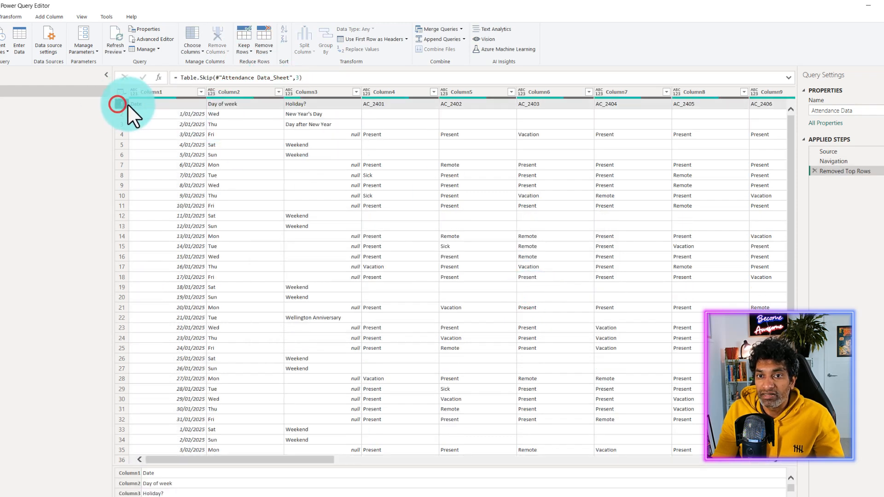
click(360, 39)
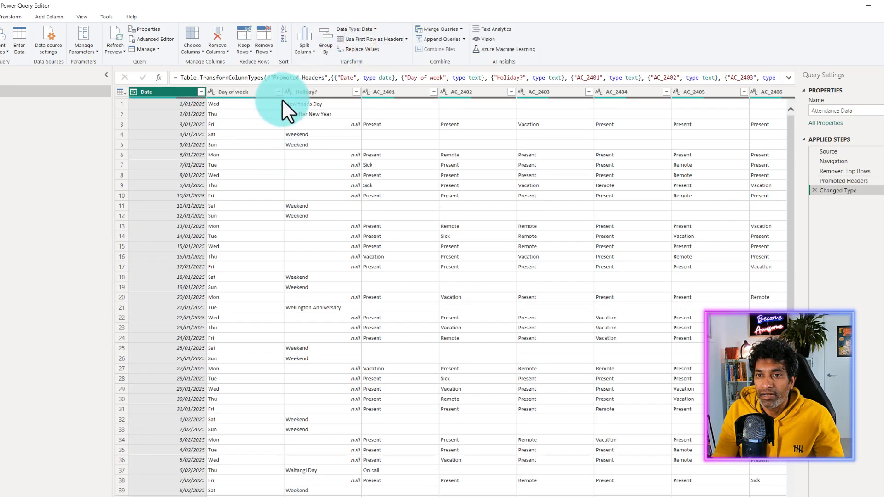
click(167, 88)
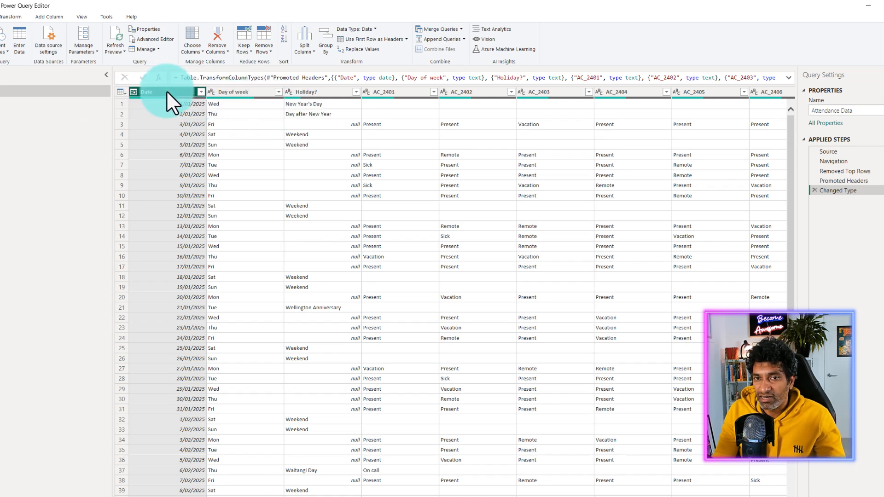
ctrl+click(234, 92)
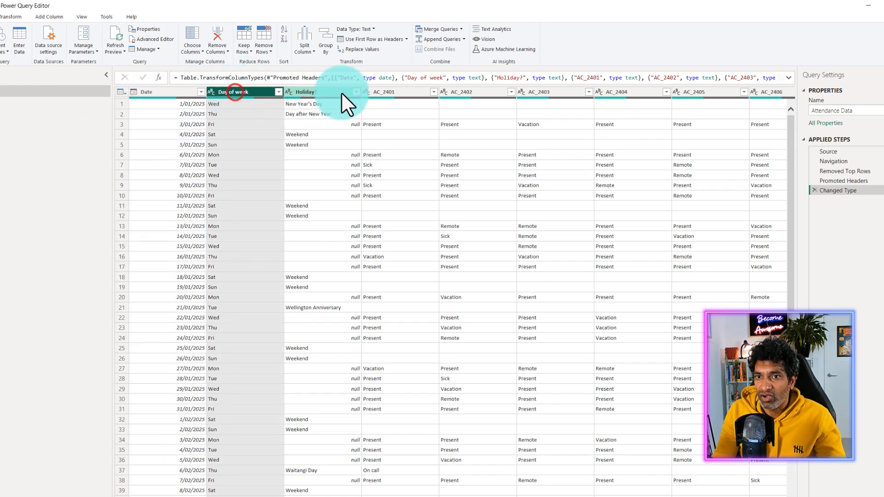
click(342, 92)
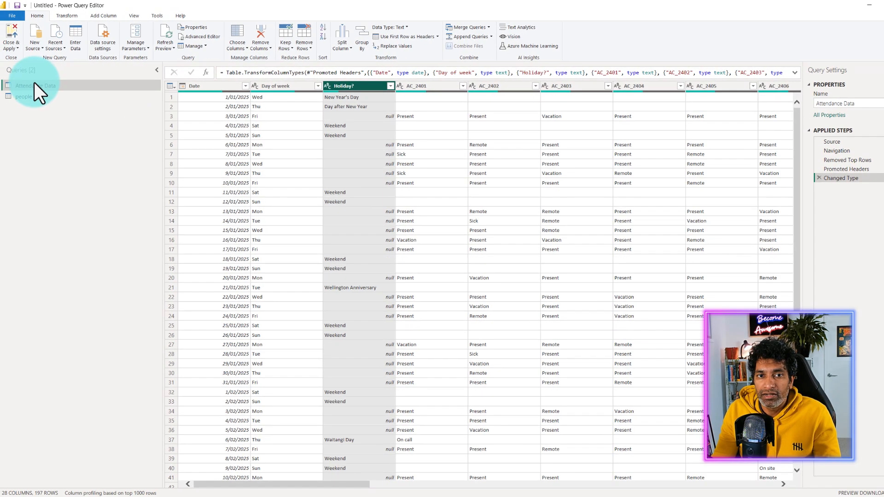
right_click(35, 87)
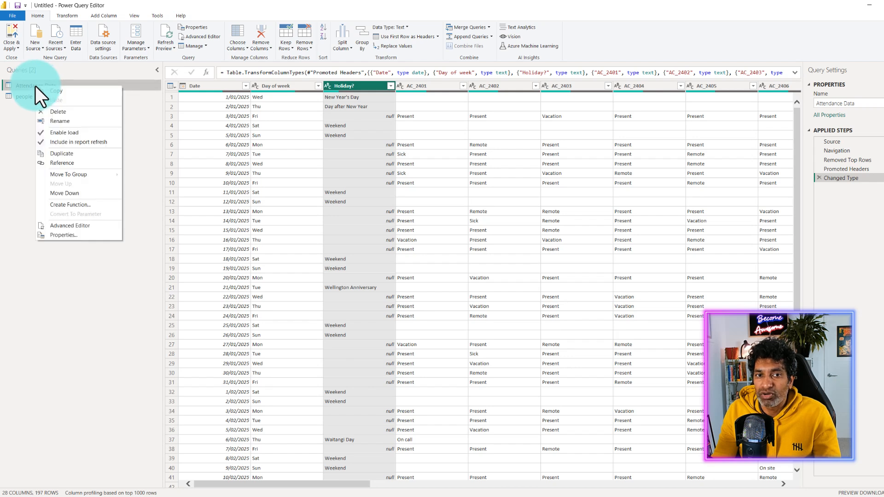
click(69, 154)
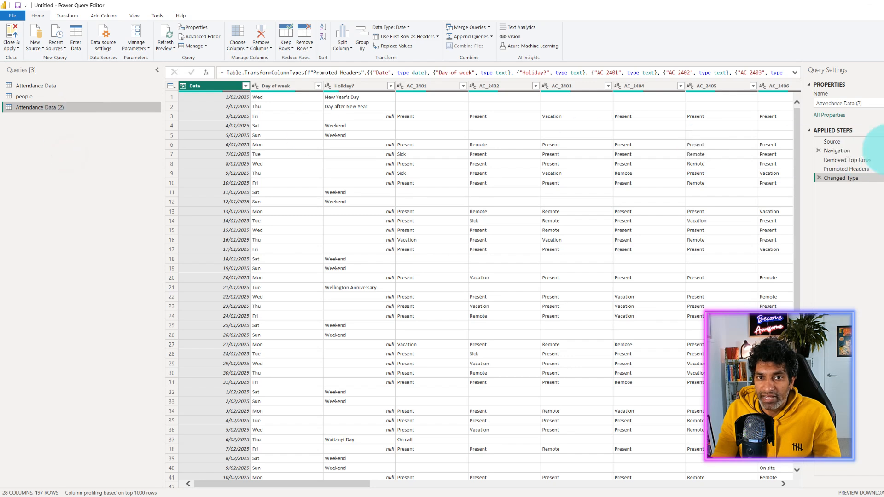
Rename the duplicated Attendance Data (2) query as Calendar.
click(849, 103)
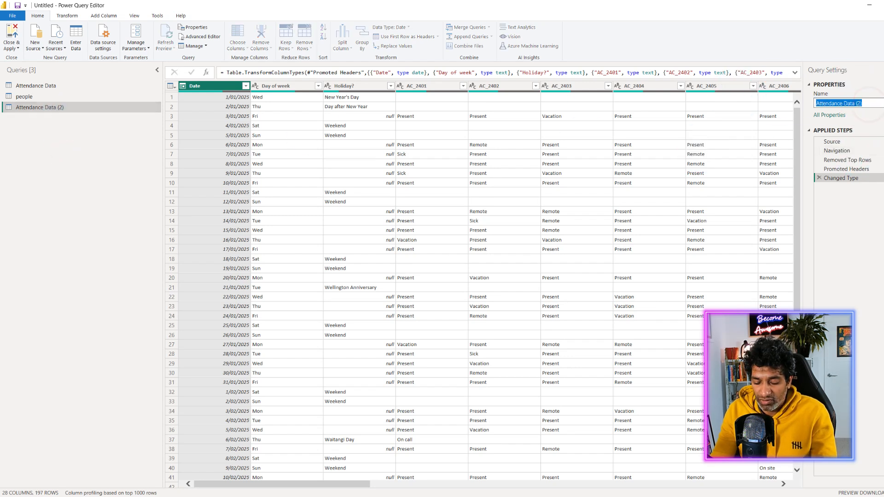
text(cA)
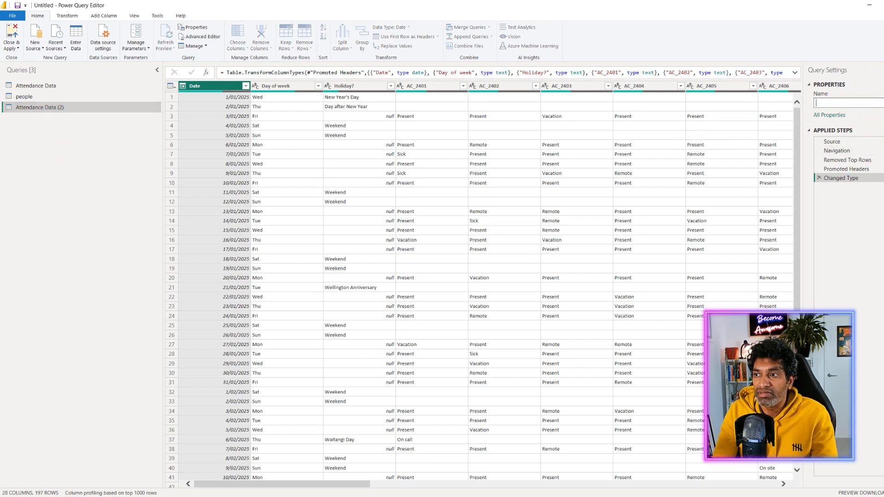
text(Calendar)
click(243, 83)
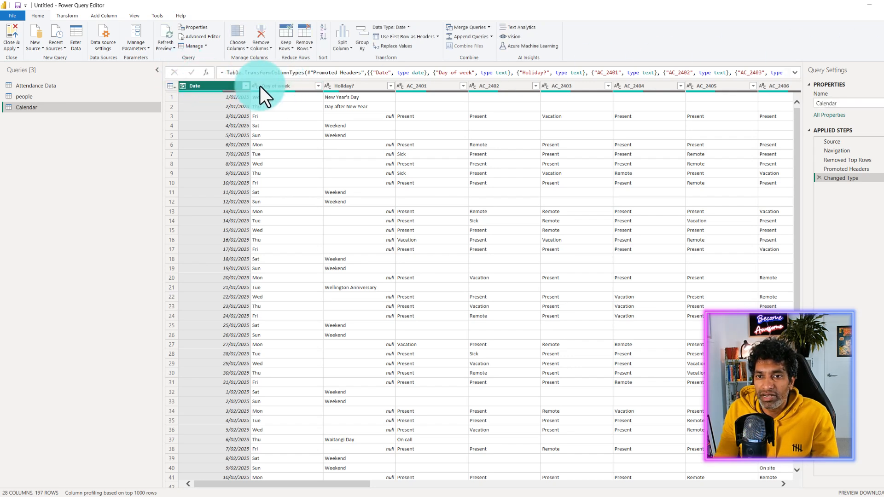
Keep only the Date, Day of week and Holiday? columns in the Calendar query by removing all other columns.
click(276, 86)
click(367, 86)
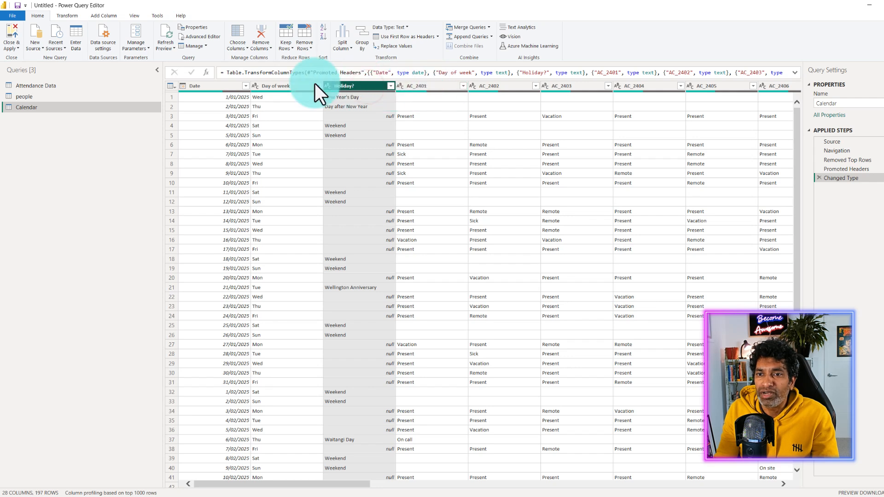
click(203, 86)
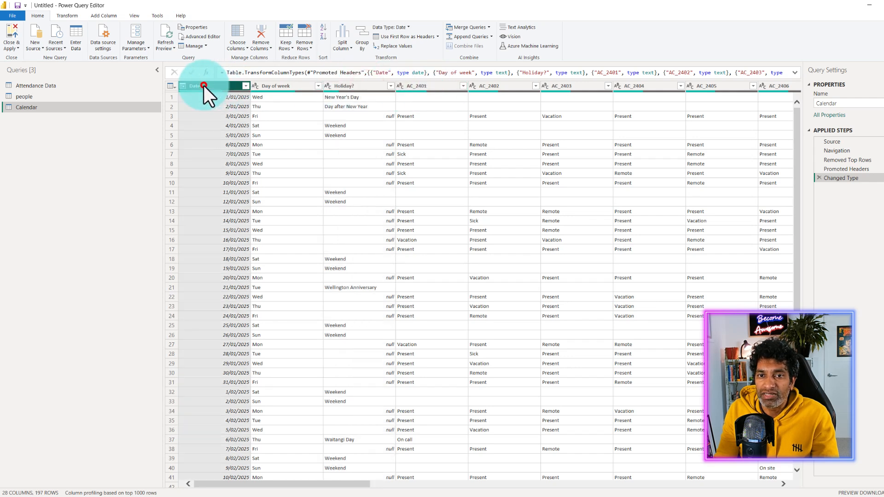
shift+click(361, 86)
right_click(357, 86)
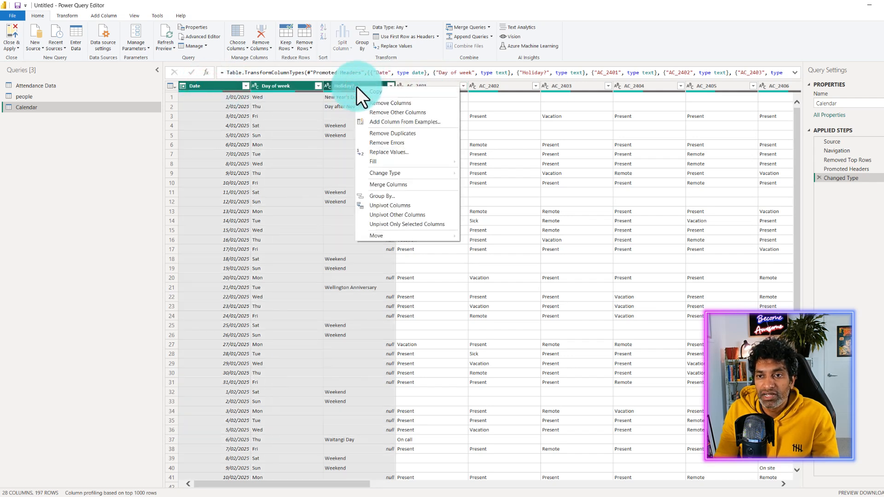
click(378, 113)
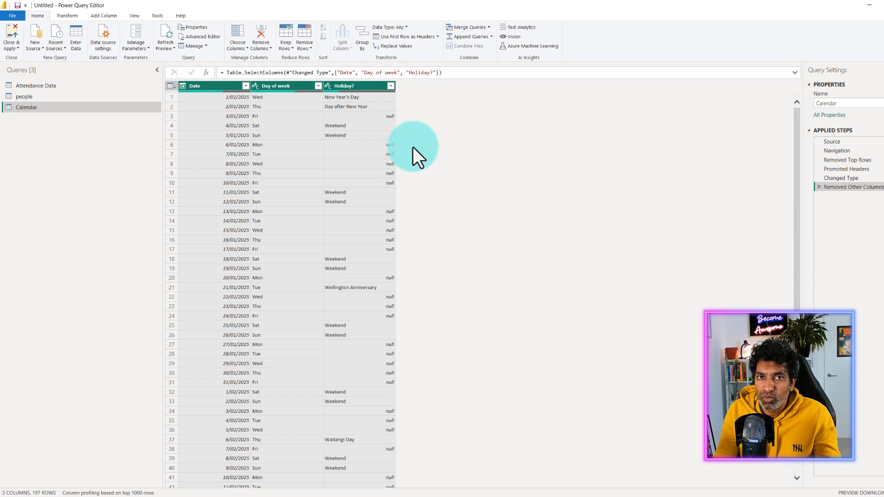
Remove the Day of week and Holiday? columns from the Attendance Data query.
click(43, 86)
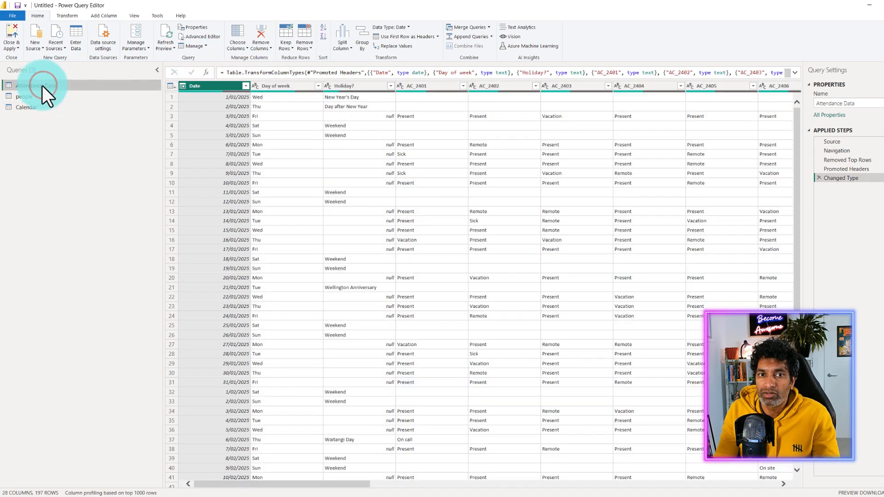
click(289, 85)
ctrl+click(355, 89)
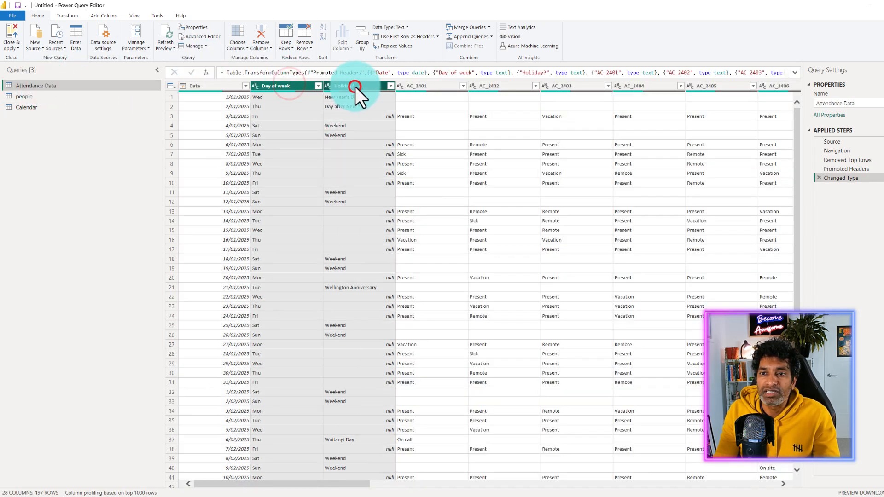
right_click(355, 86)
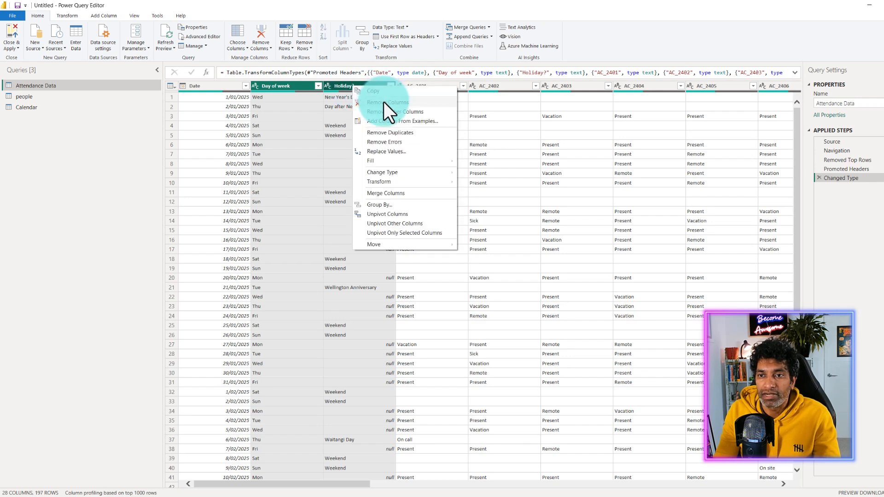
click(383, 102)
Unpivot all columns other than Date in the Attendance Data query.
click(223, 87)
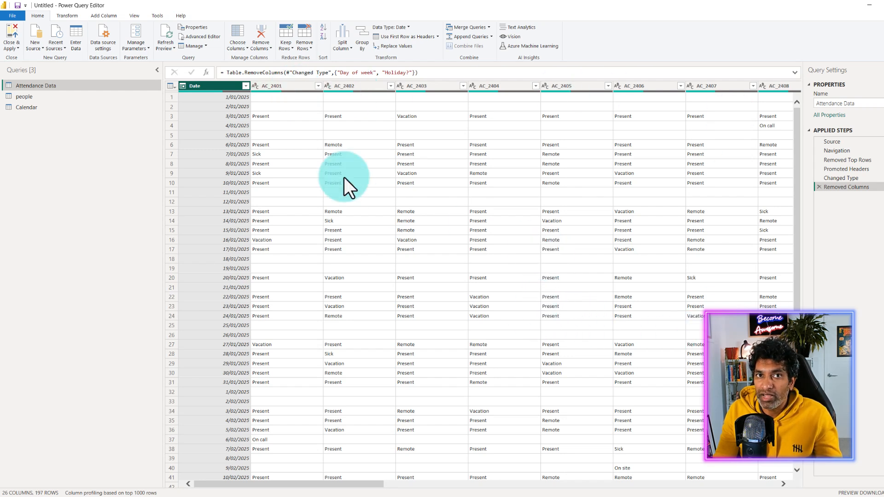
right_click(211, 85)
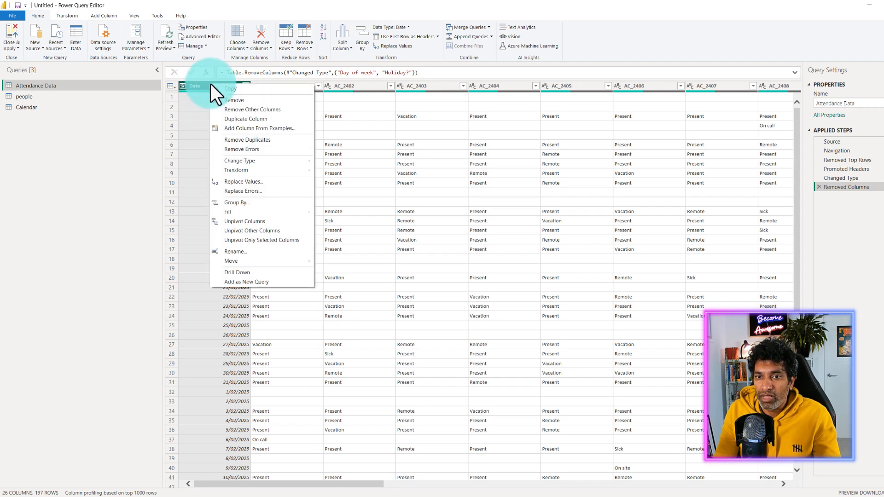
click(240, 230)
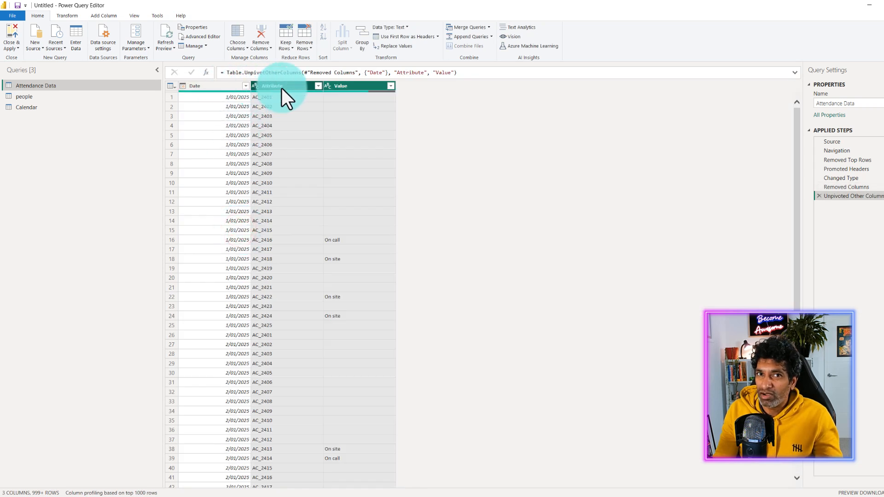
mouse_move(281, 90)
mouse_down()
mouse_move(182, 84)
mouse_move(240, 123)
mouse_up()
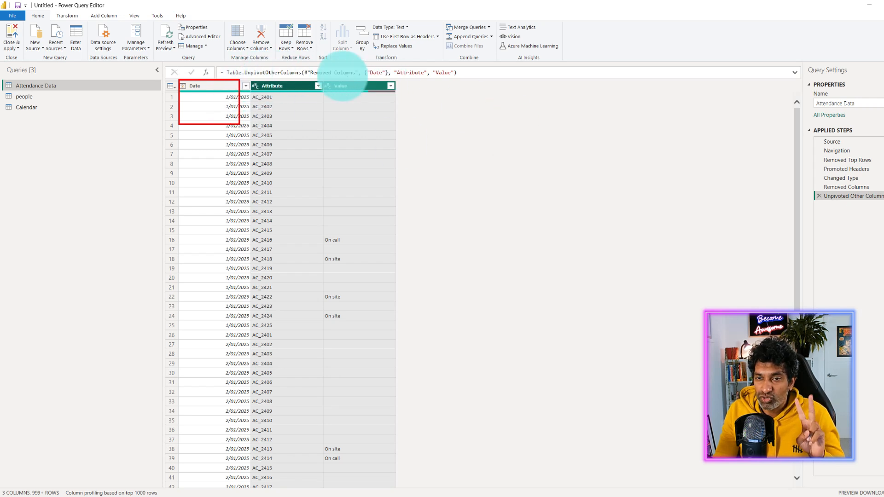
click(294, 87)
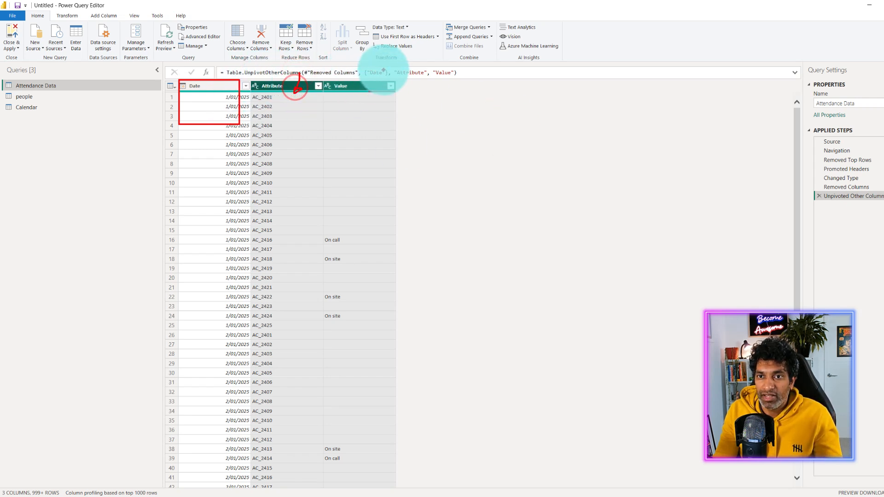
drag(376, 69, 370, 88)
drag(369, 82, 368, 87)
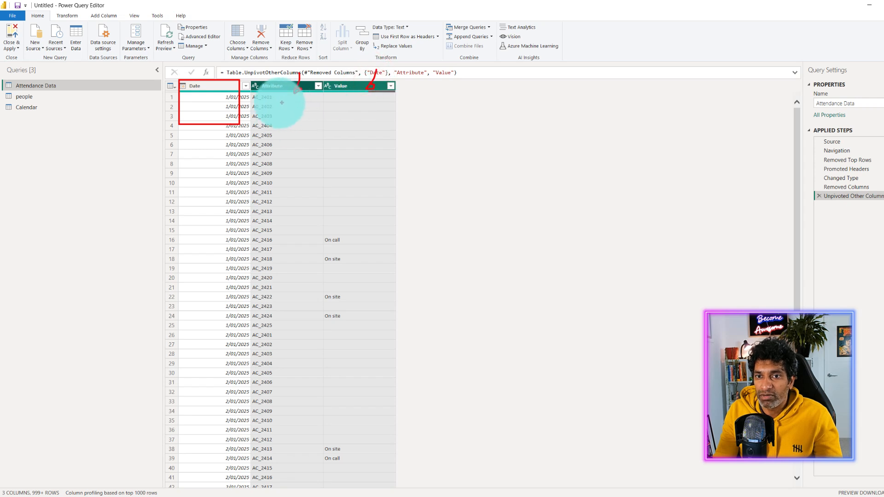
mouse_move(278, 103)
mouse_down()
mouse_move(250, 106)
mouse_move(284, 109)
mouse_move(273, 106)
mouse_up()
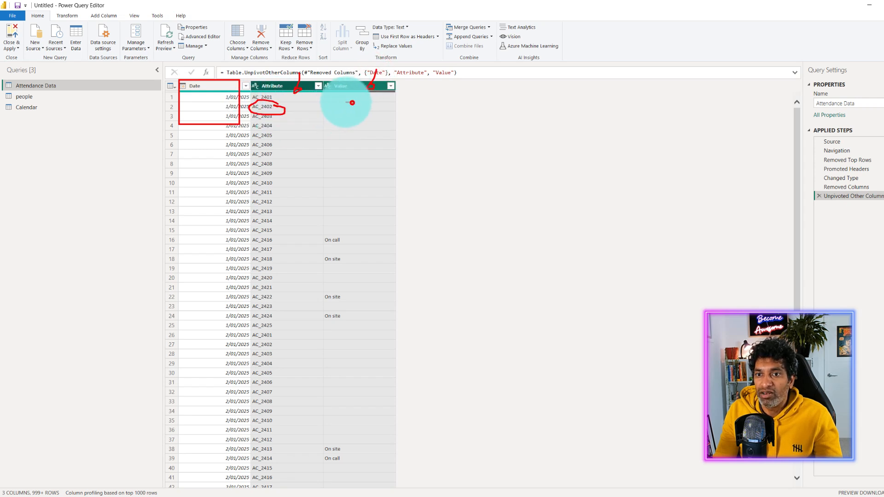
mouse_move(350, 103)
mouse_down()
mouse_move(345, 111)
mouse_move(347, 102)
mouse_up()
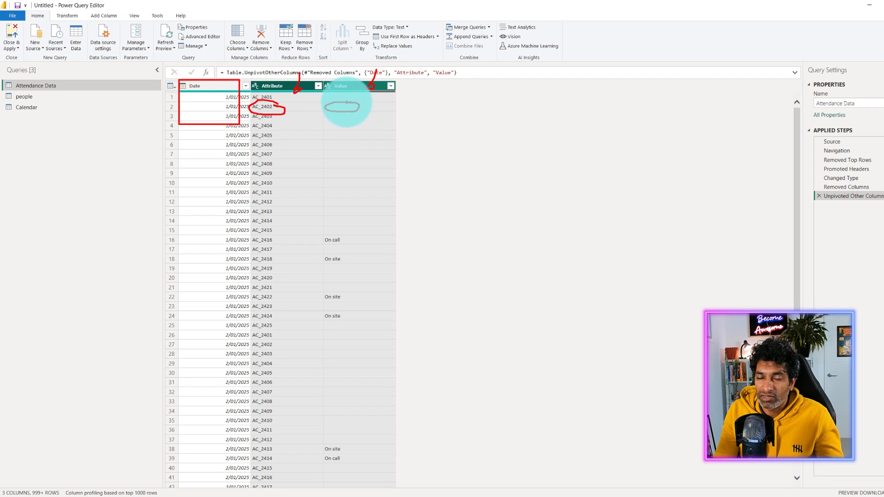
mouse_move(348, 238)
mouse_down()
mouse_move(368, 231)
mouse_move(365, 254)
mouse_up()
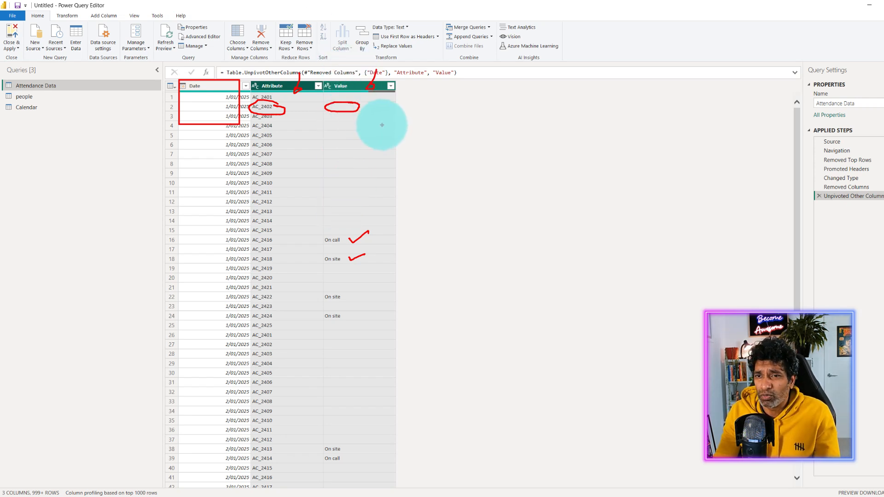
key(Escape)
Rename the Attribute column as Employee and the Value column as Status in the Attendance Data query.
double_click(291, 86)
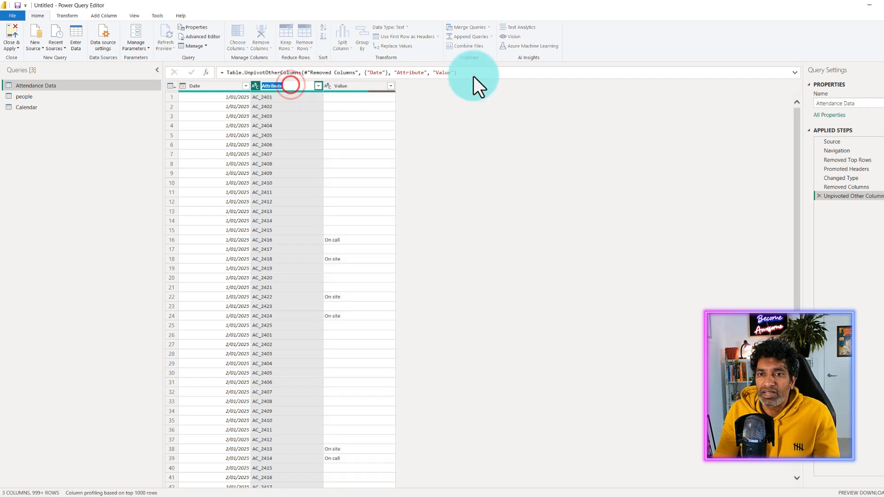
text(rM)
key(BackSpace)
key(BackSpace)
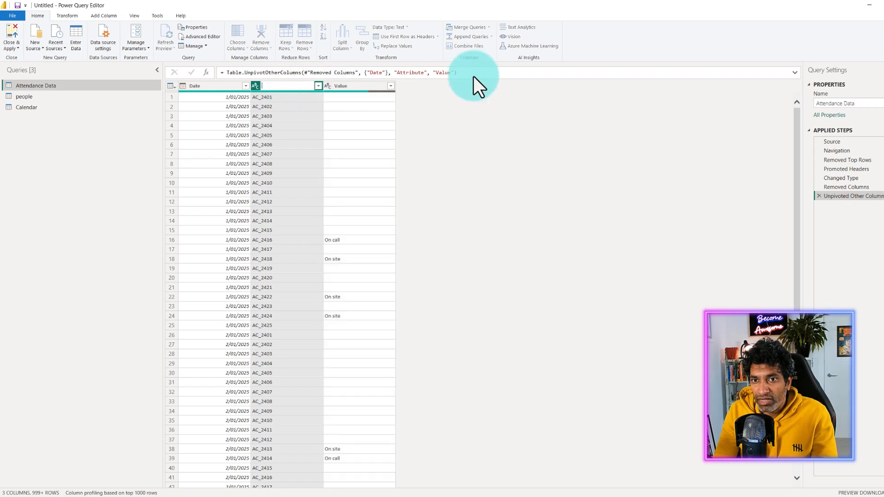
double_click(363, 87)
text(Status)
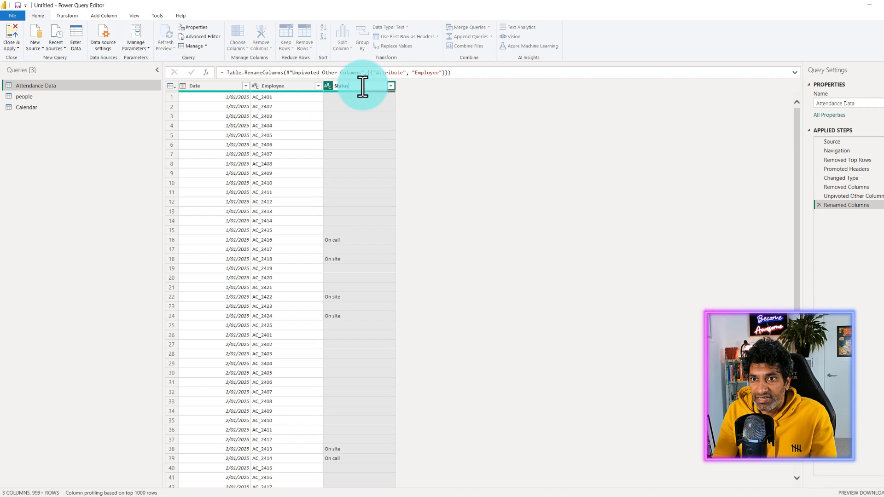
key(Return)
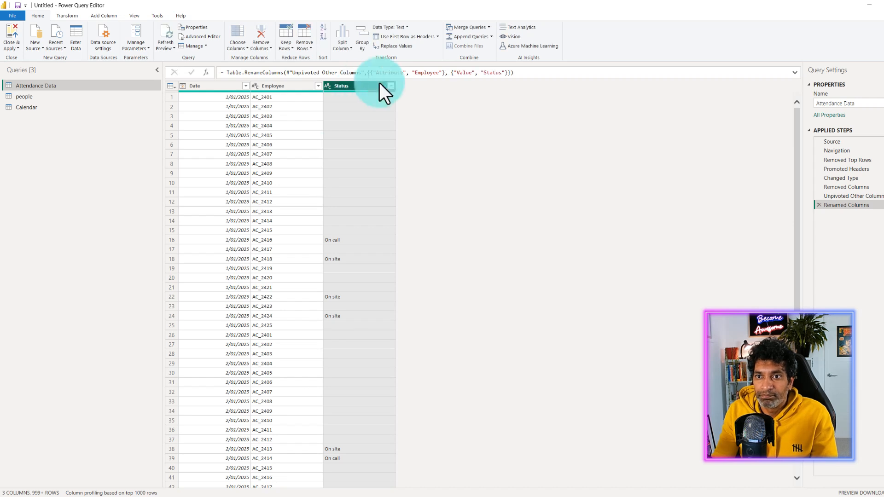
Open the Calendar query, look over its day and holiday columns, and select the Date column.
click(21, 107)
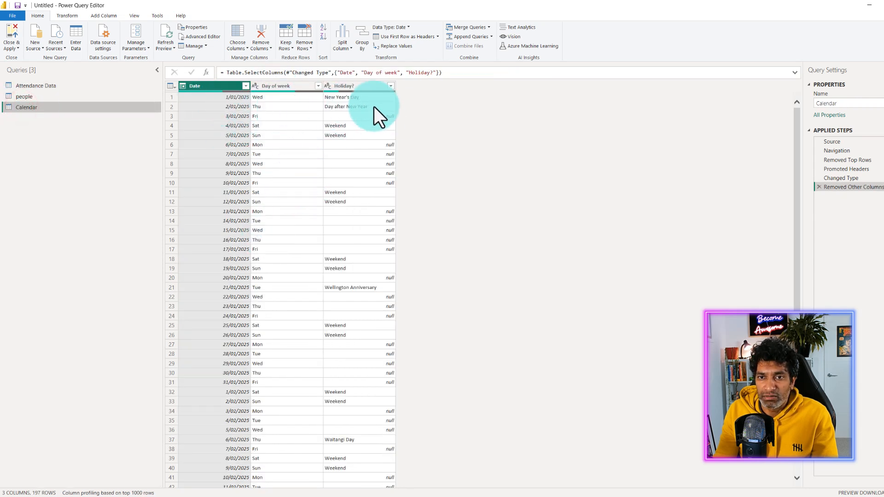
click(283, 86)
click(360, 86)
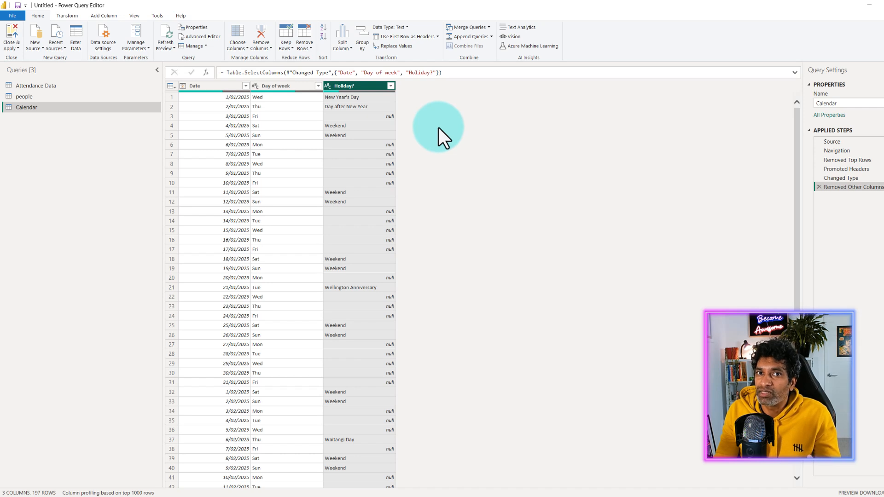
click(195, 87)
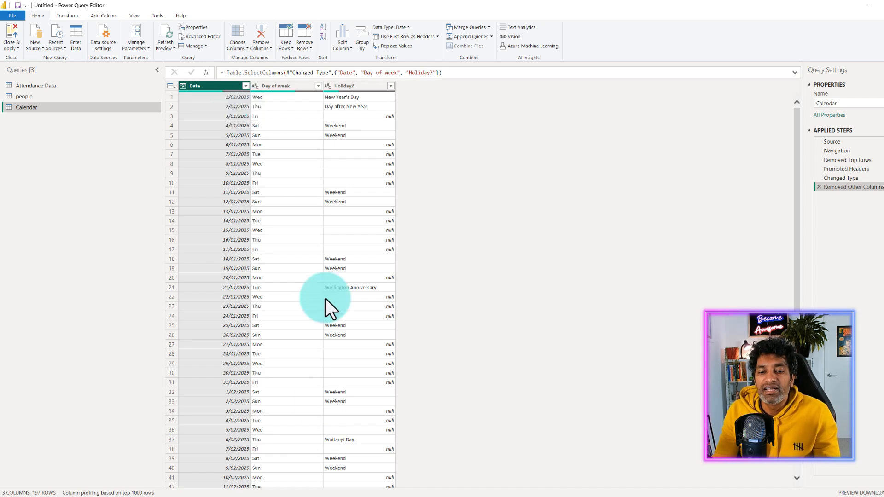
Switch to the browser to examine the weekly calendar layout of the Salary & Work Hours dashboard on Tableau Public, and return to Power Query.
click(195, 496)
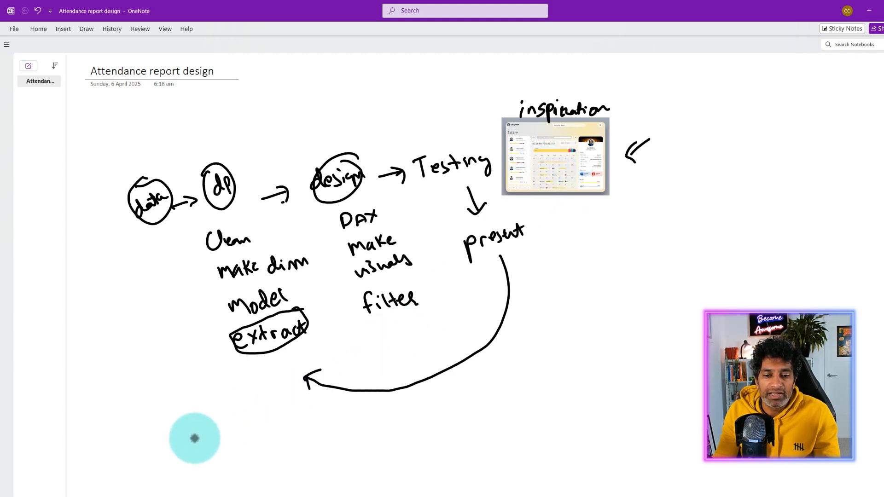
click(88, 496)
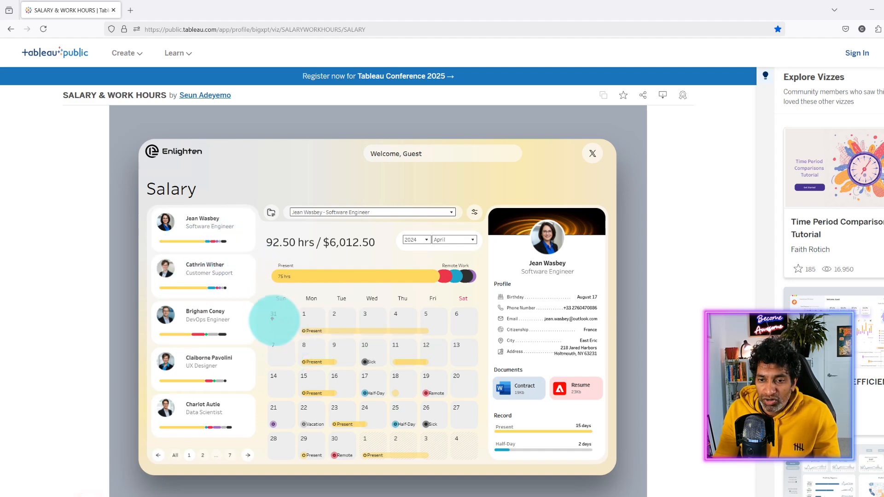
mouse_move(264, 294)
mouse_down()
mouse_move(446, 446)
mouse_move(485, 465)
mouse_up()
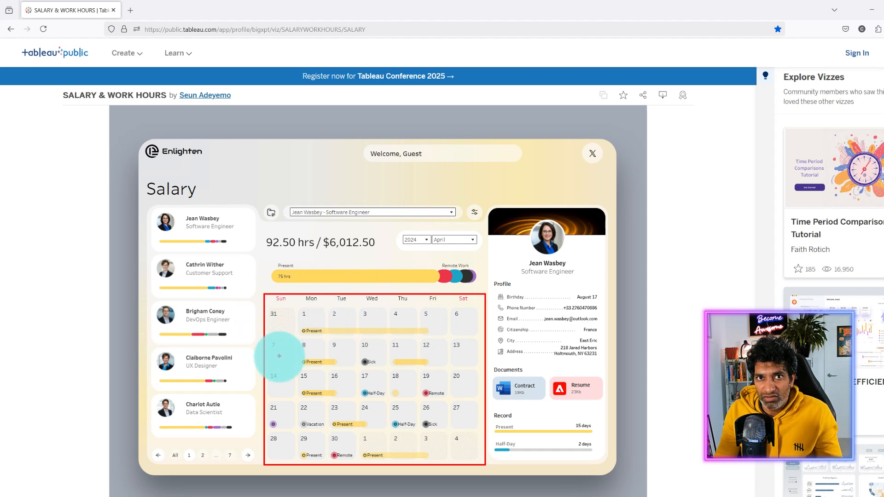
drag(251, 323, 259, 322)
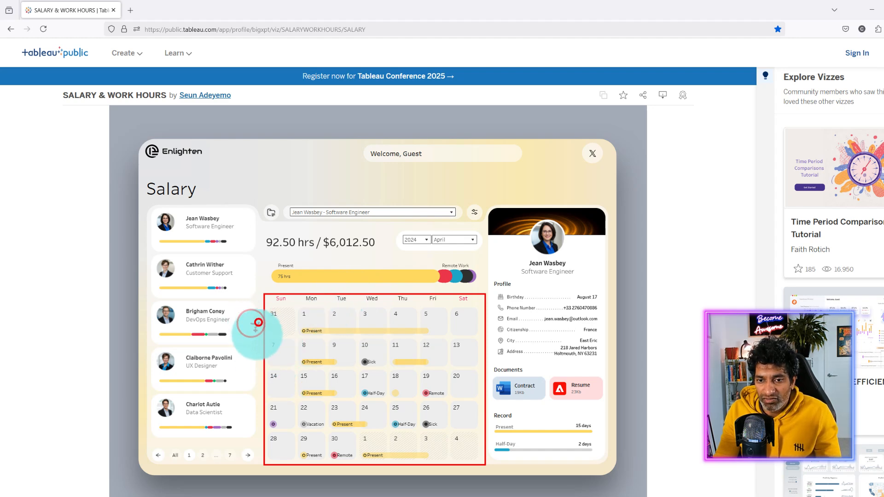
drag(250, 353, 255, 353)
drag(247, 388, 253, 385)
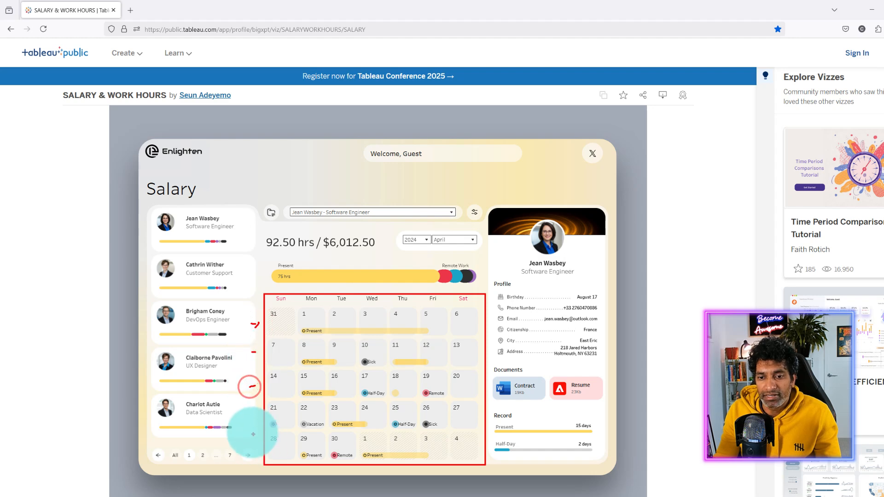
drag(249, 422, 254, 420)
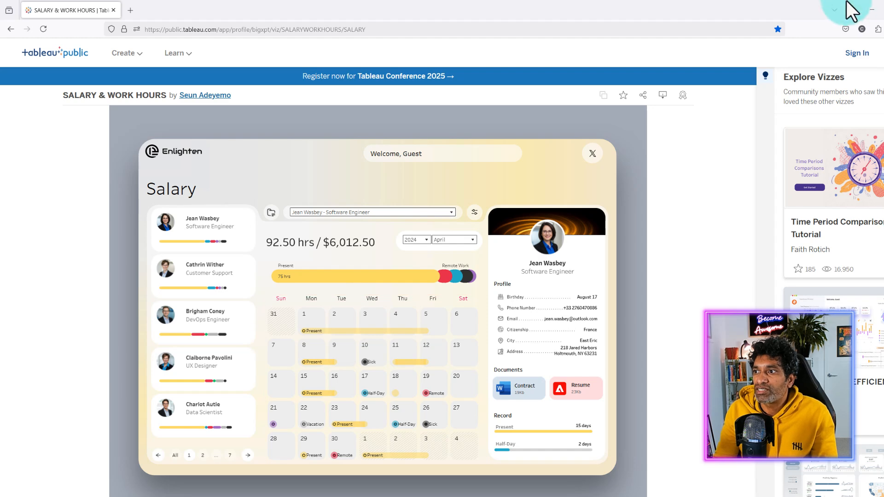
click(872, 9)
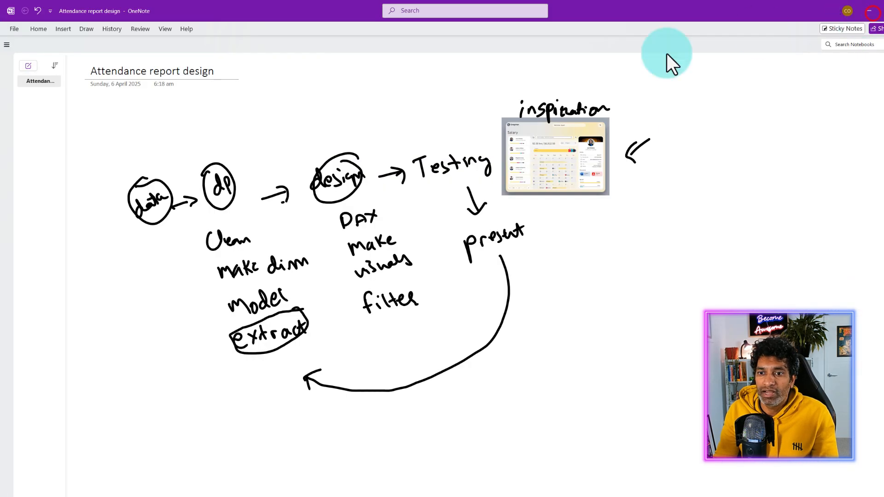
click(868, 10)
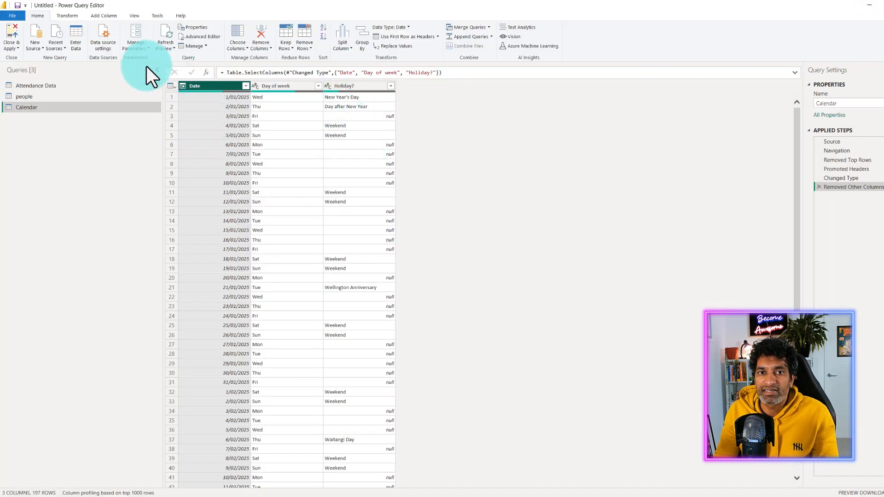
Add a Week of Month column to the Calendar query, derived from the Date column.
click(103, 14)
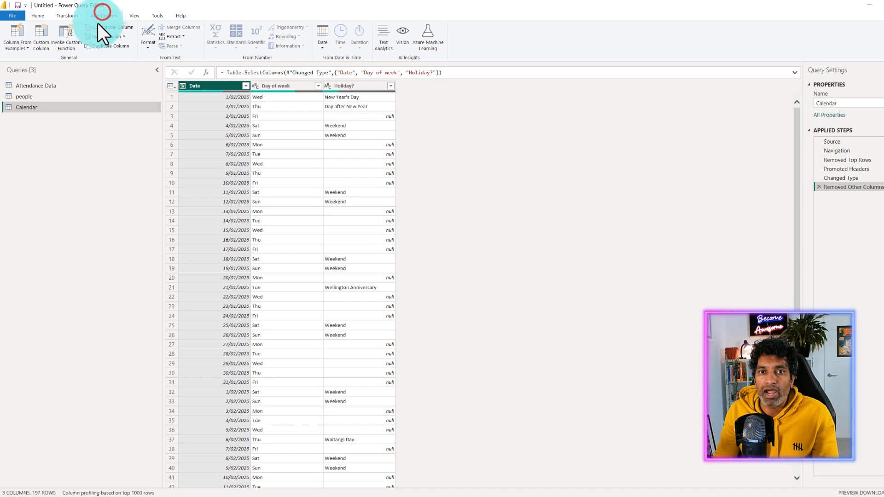
click(324, 49)
mouse_move(305, 98)
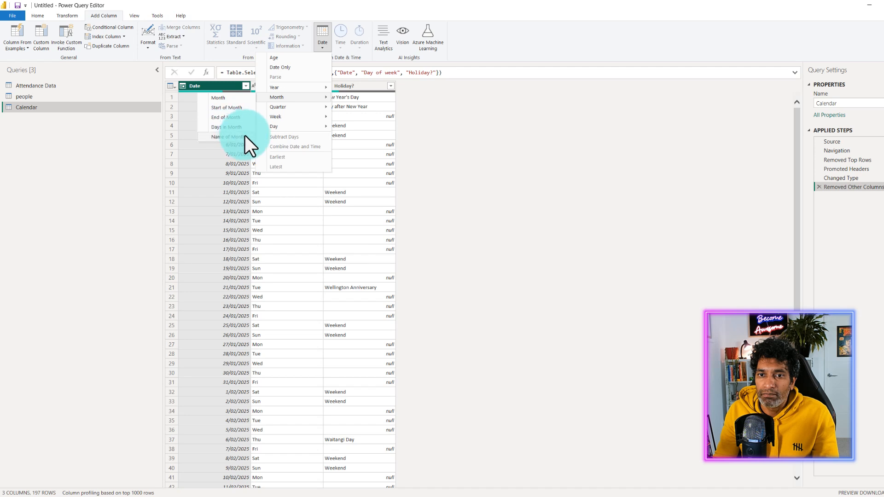
mouse_move(306, 120)
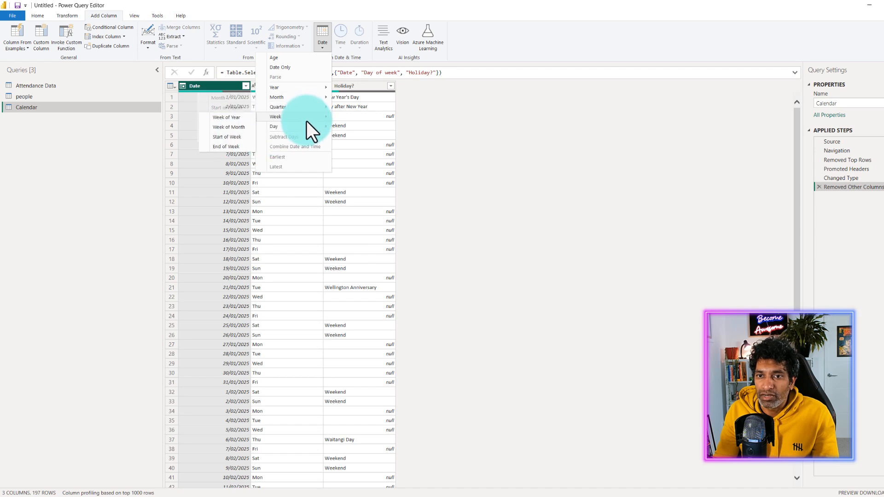
click(225, 129)
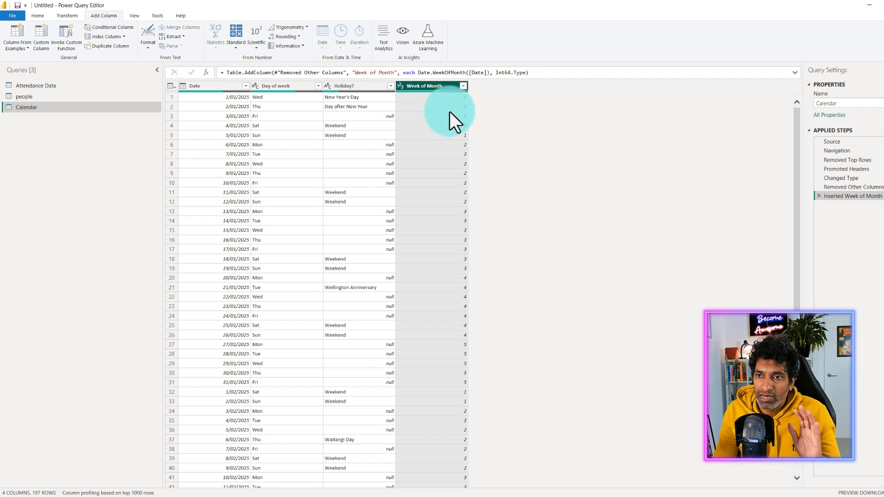
Add a numeric Day of Week column to the Calendar query, derived from the Date column.
click(224, 86)
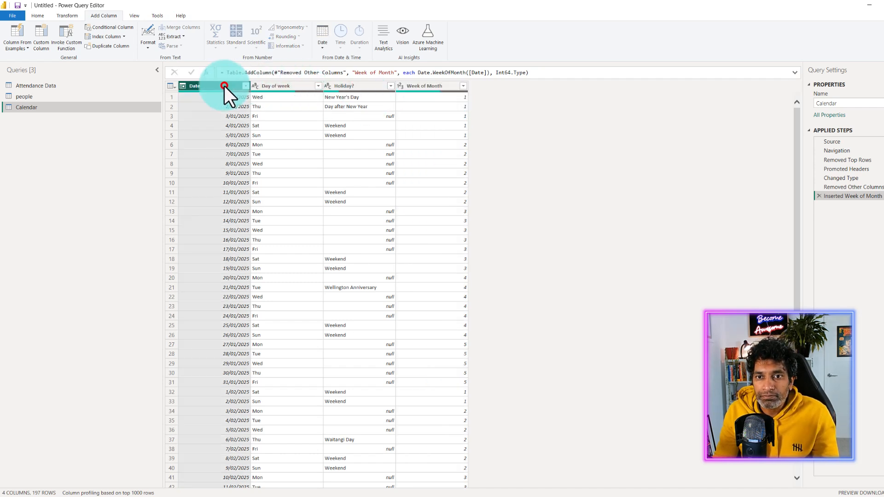
click(314, 43)
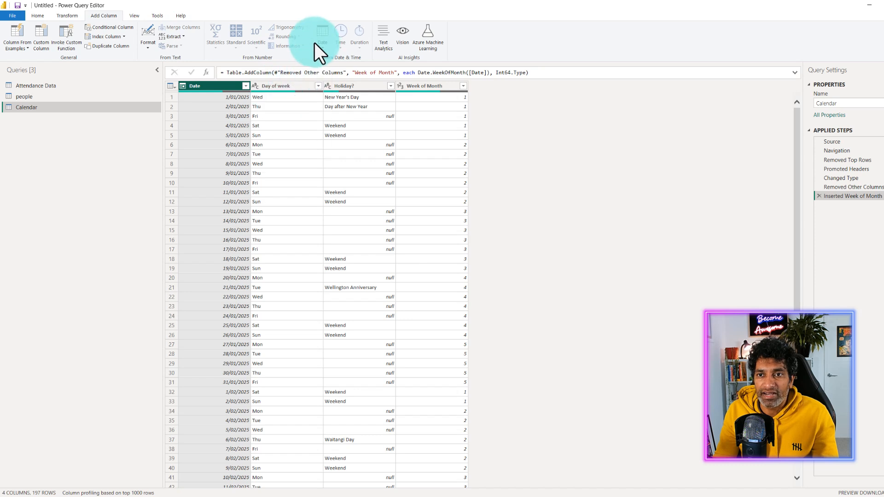
click(295, 126)
click(244, 136)
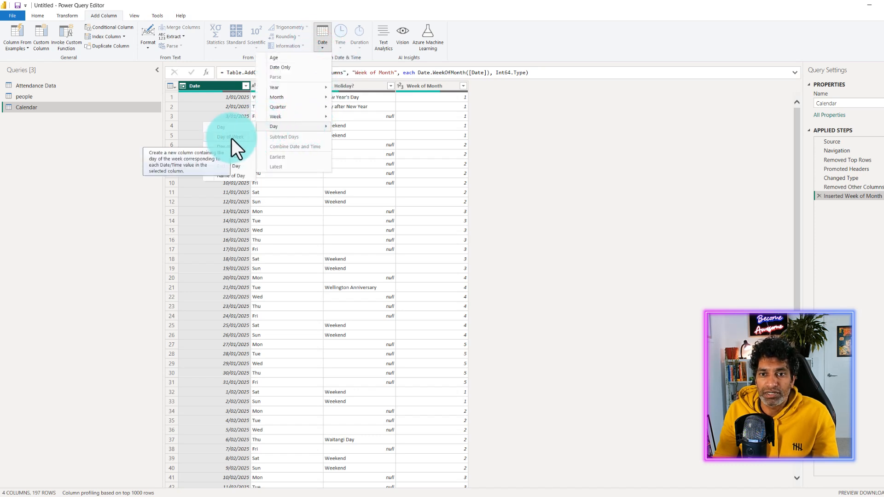
click(229, 139)
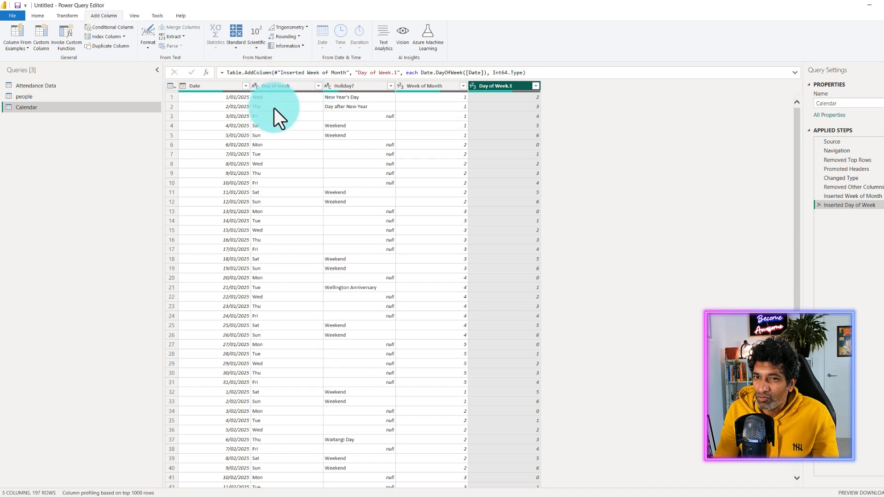
Rename the new numeric day-of-week column as Weekday.
double_click(509, 85)
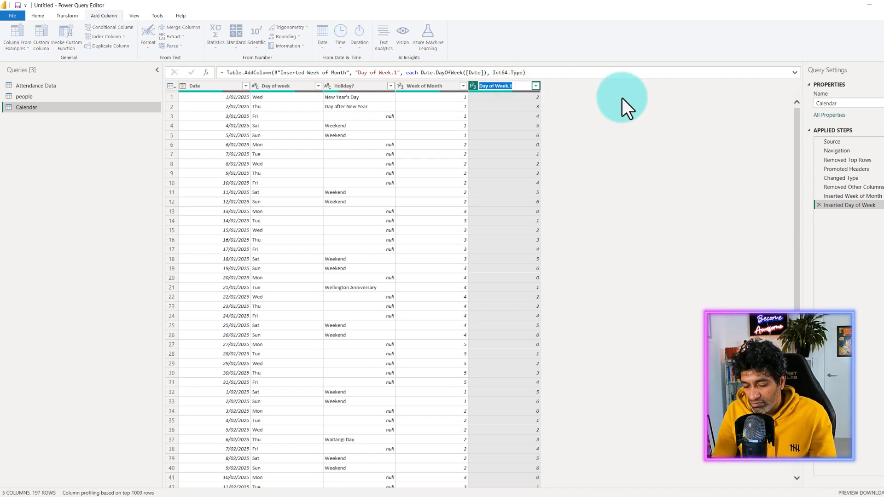
text(wEEK)
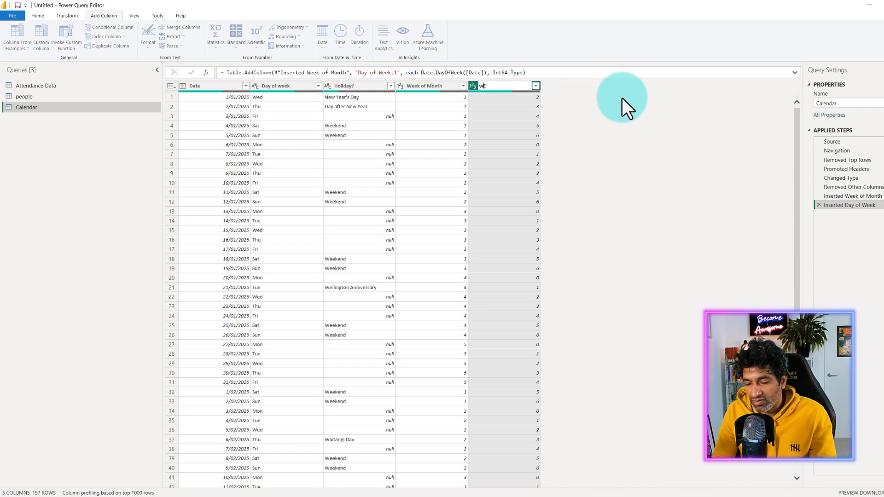
key(BackSpace)
key(BackSpace)
key(BackSpace)
key(BackSpace)
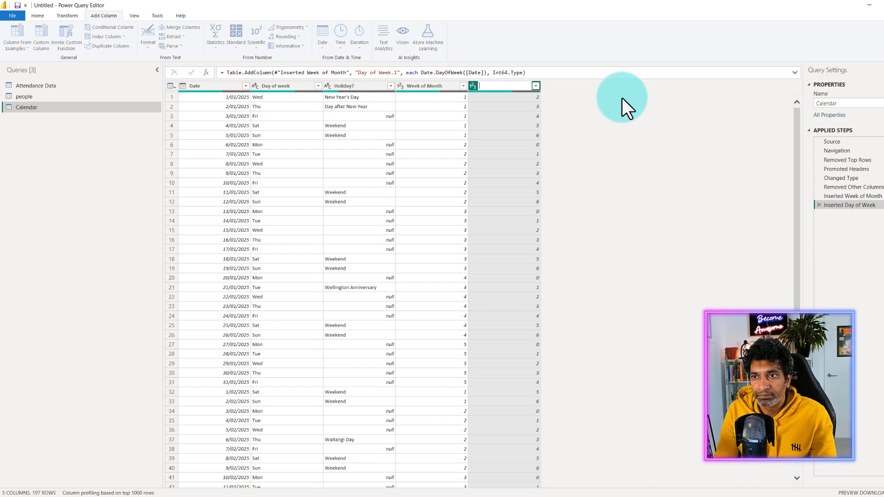
text(Weekday)
key(Return)
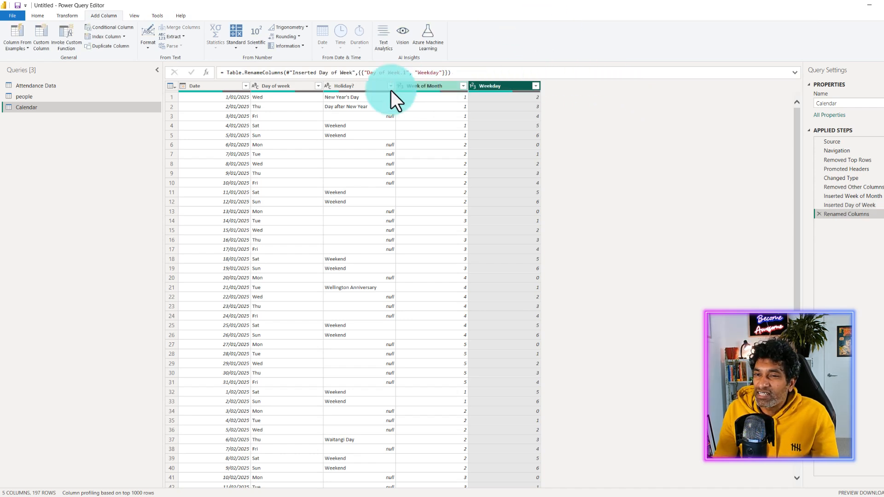
Add month name and month number columns to the Calendar query, derived from the Date column.
click(232, 84)
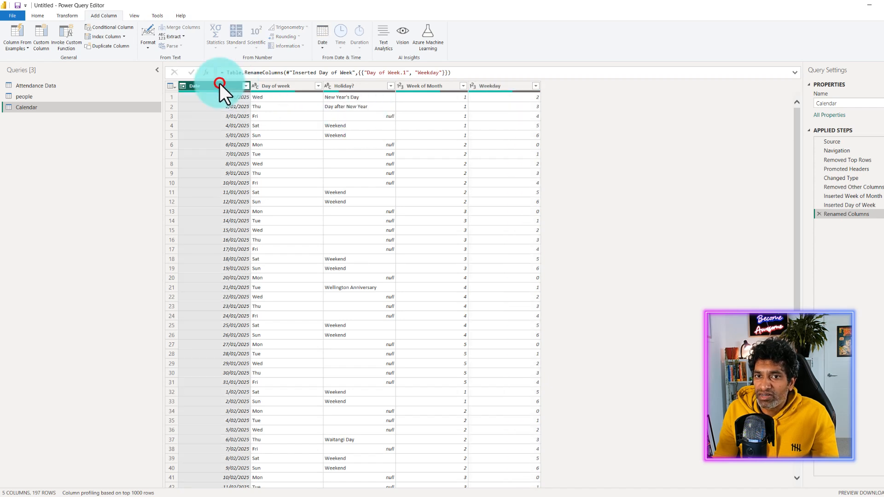
click(324, 52)
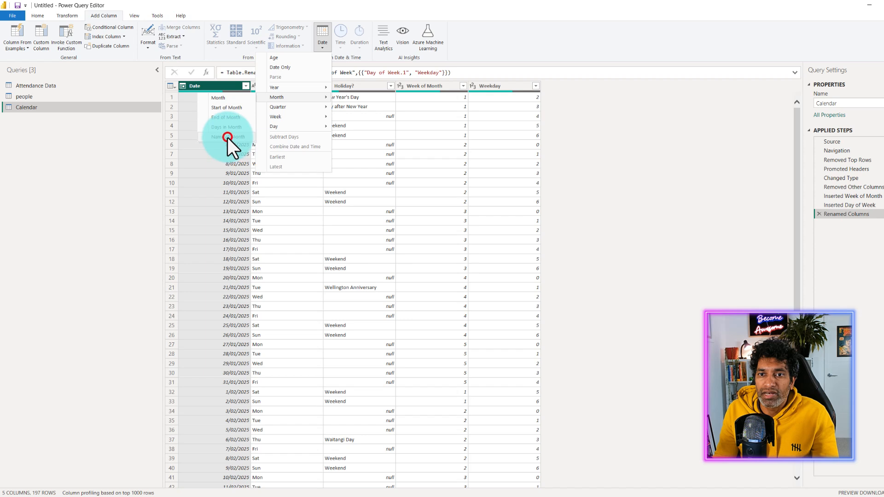
click(227, 137)
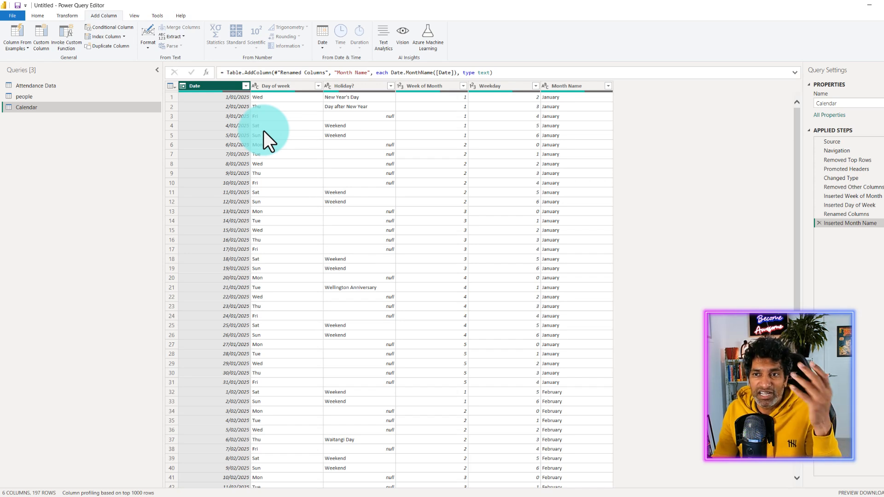
click(325, 48)
mouse_move(285, 95)
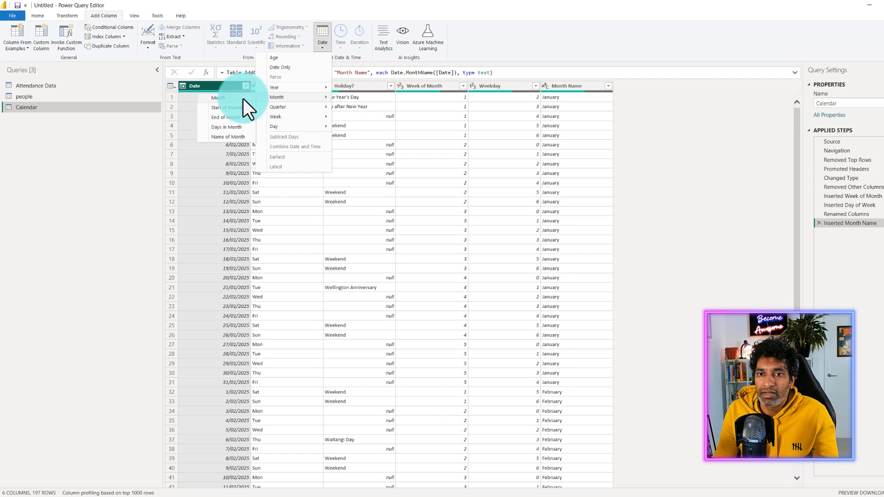
click(227, 97)
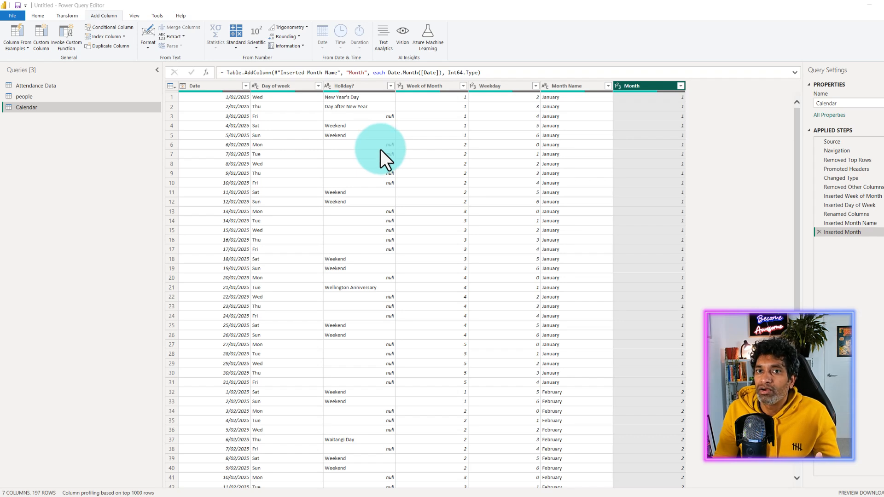
Start a conditional column named Day type in the Calendar query.
click(366, 85)
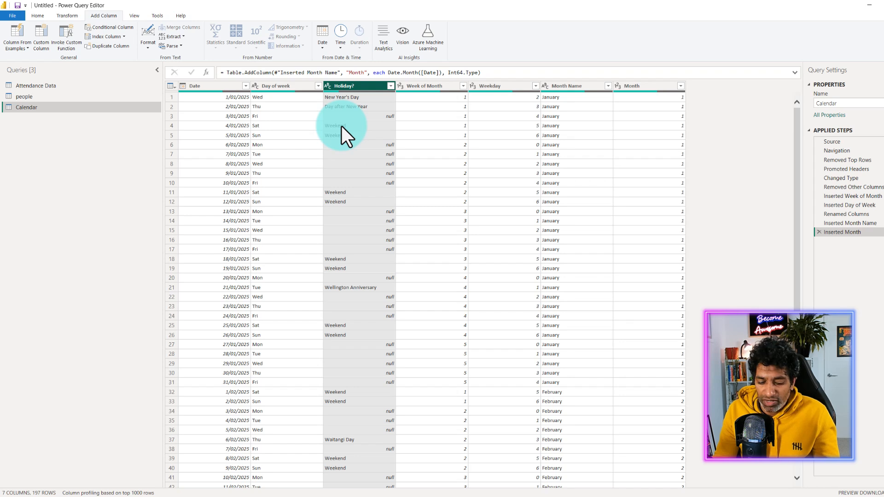
drag(317, 119, 361, 141)
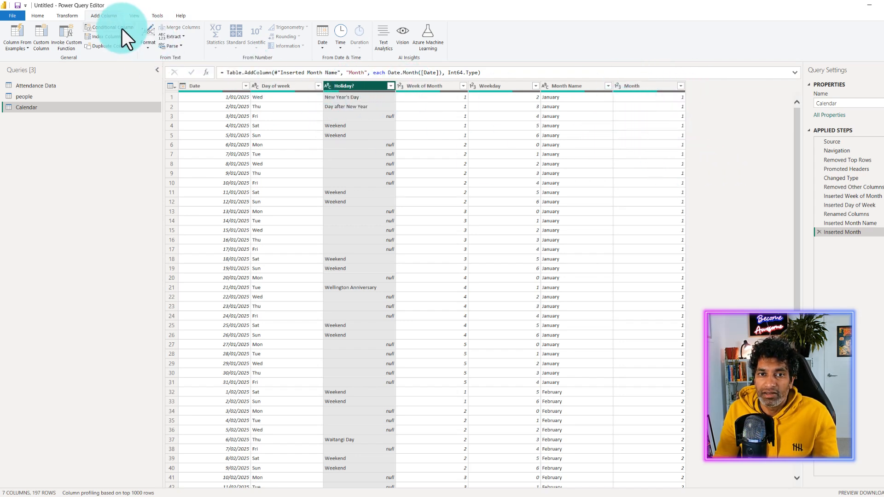
click(109, 29)
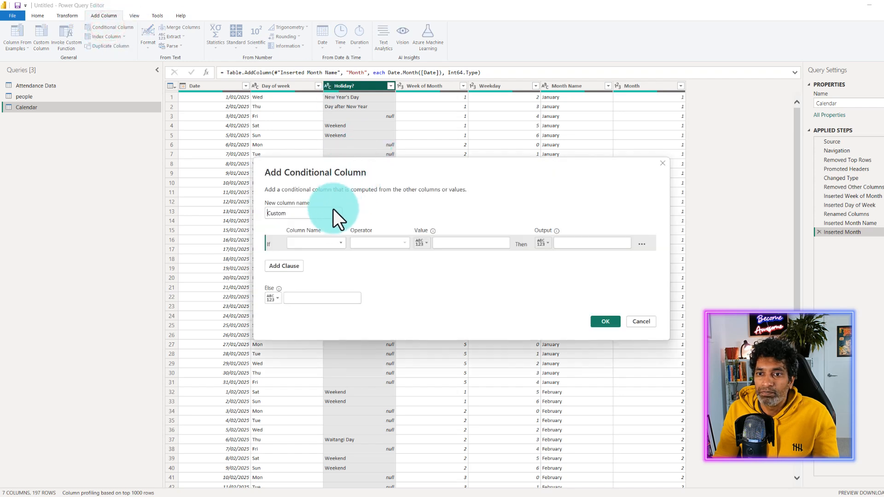
double_click(309, 218)
text(dA)
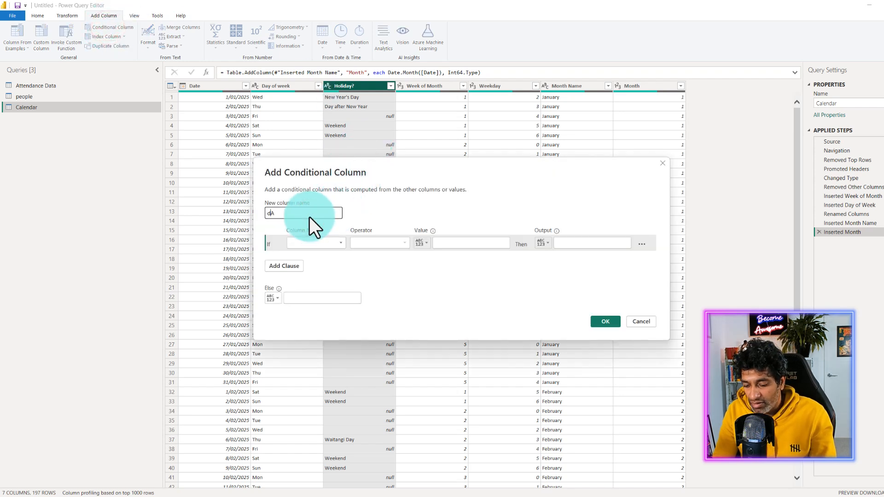
text(Y)
key(BackSpace)
key(BackSpace)
key(BackSpace)
text(Day type)
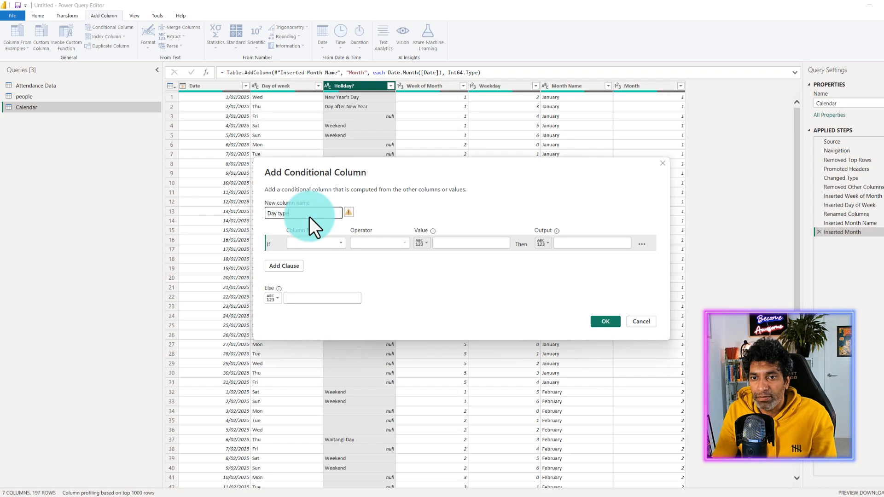
Set the first Day type condition to output 2 if Holiday? equals Weekend.
click(298, 239)
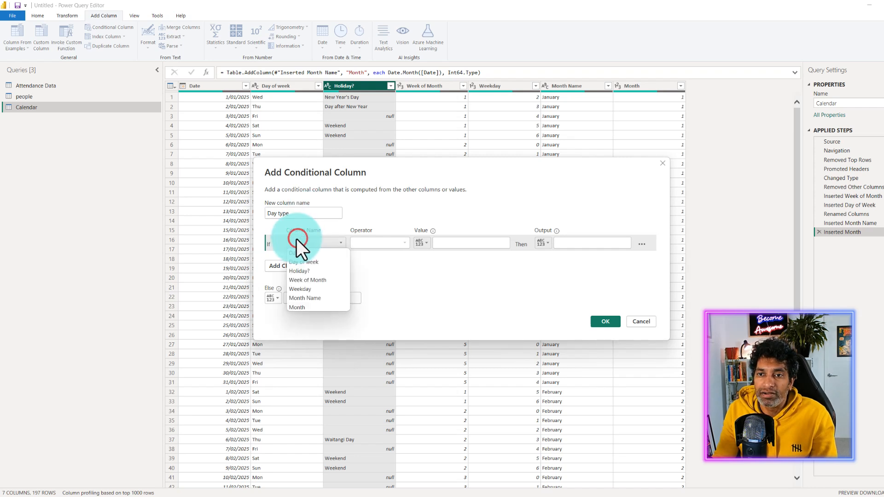
click(300, 271)
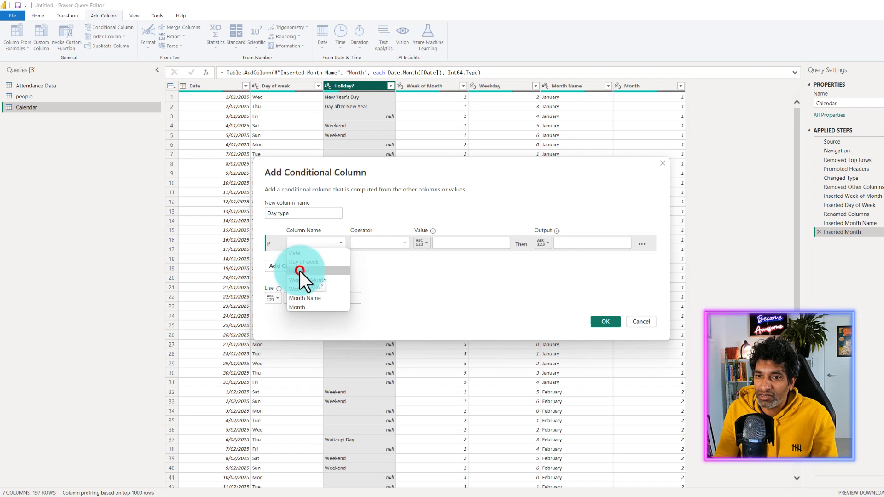
click(454, 248)
text(Weekend)
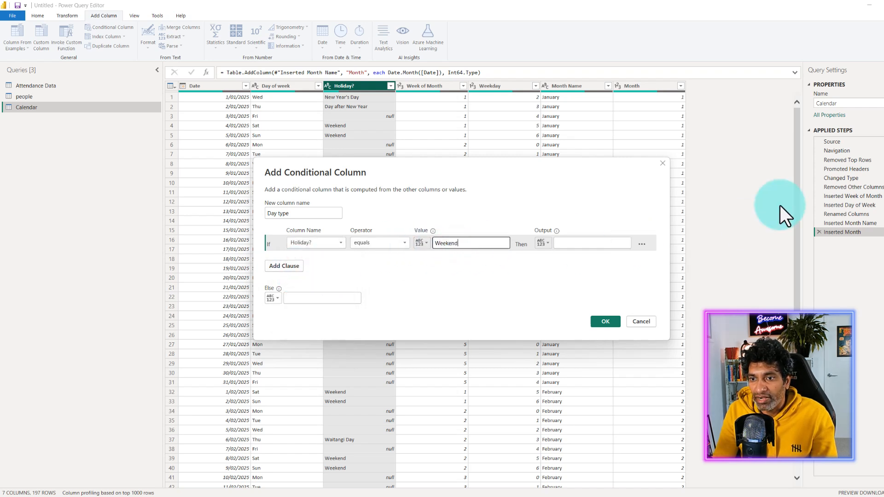
click(594, 242)
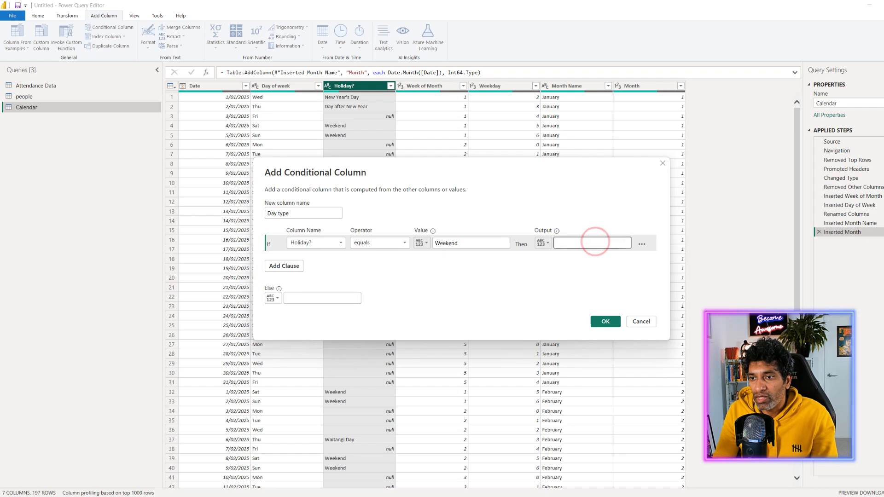
text(2)
Add a clause that outputs 1 if Holiday? equals null, set the else value to 3, and create the Day type column.
click(282, 266)
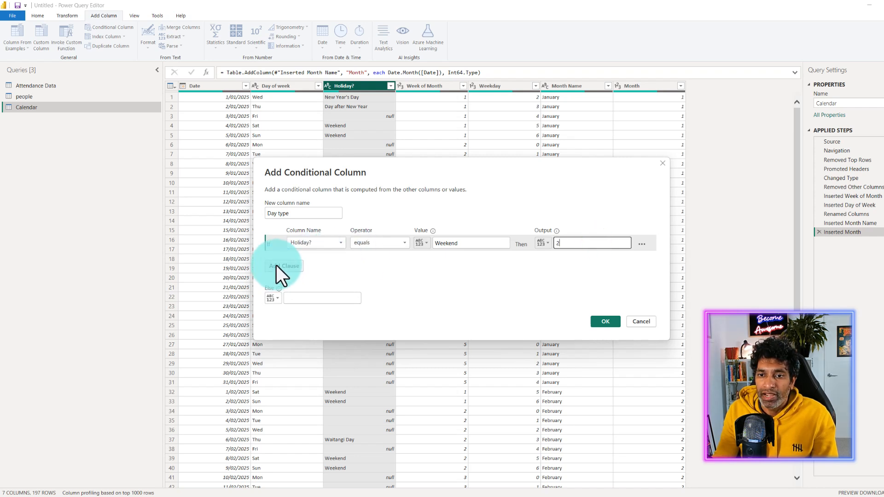
click(324, 259)
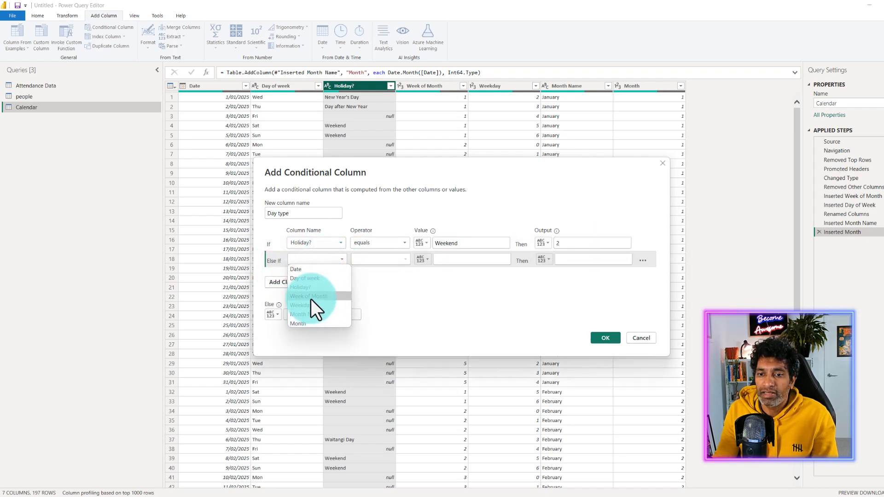
click(311, 286)
click(456, 259)
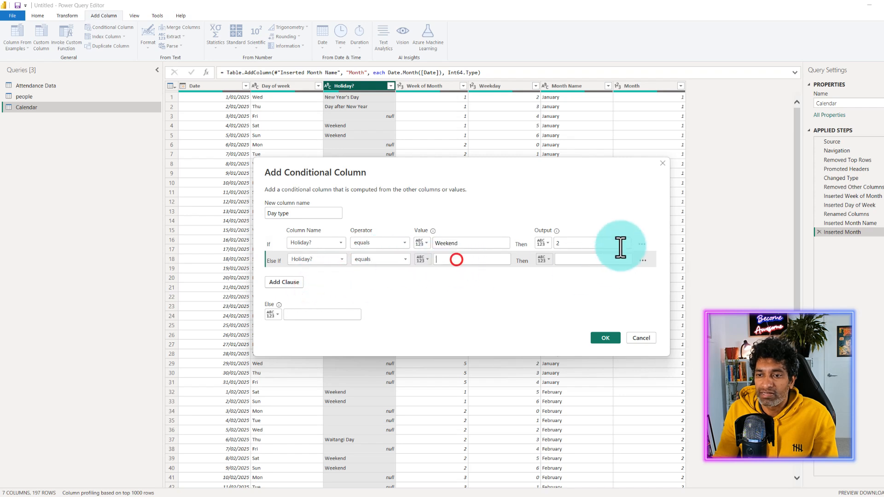
text(null)
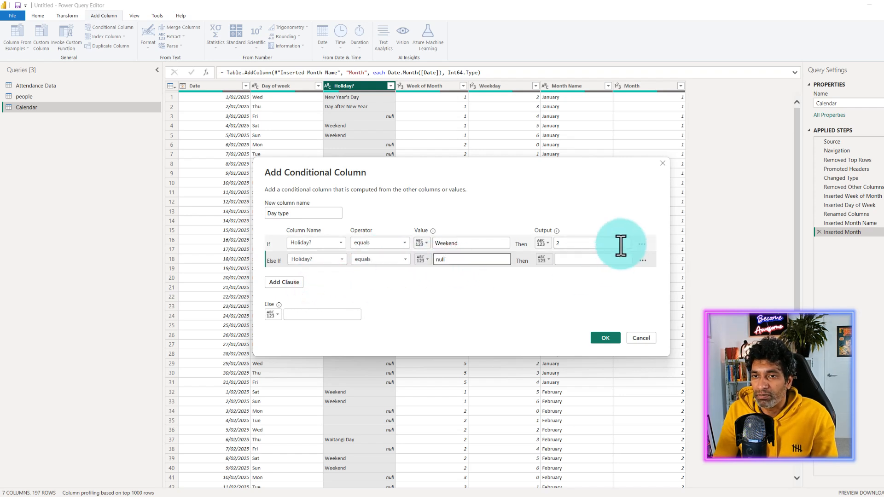
click(586, 260)
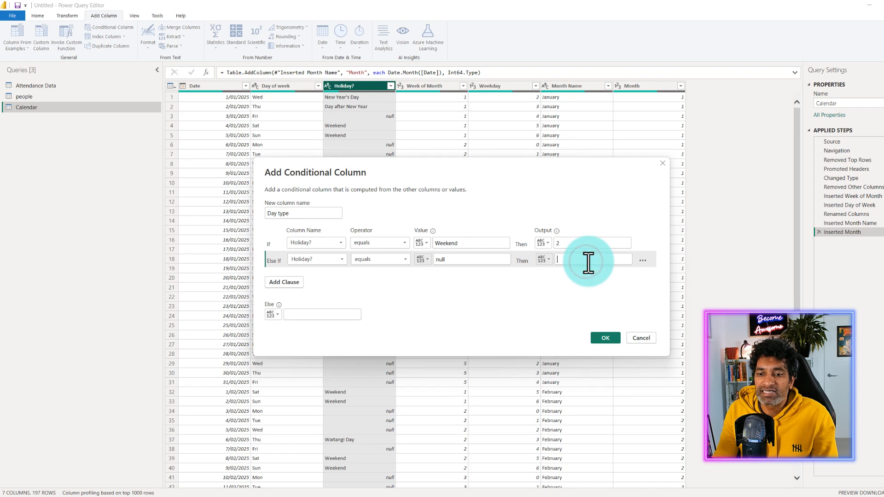
text(1)
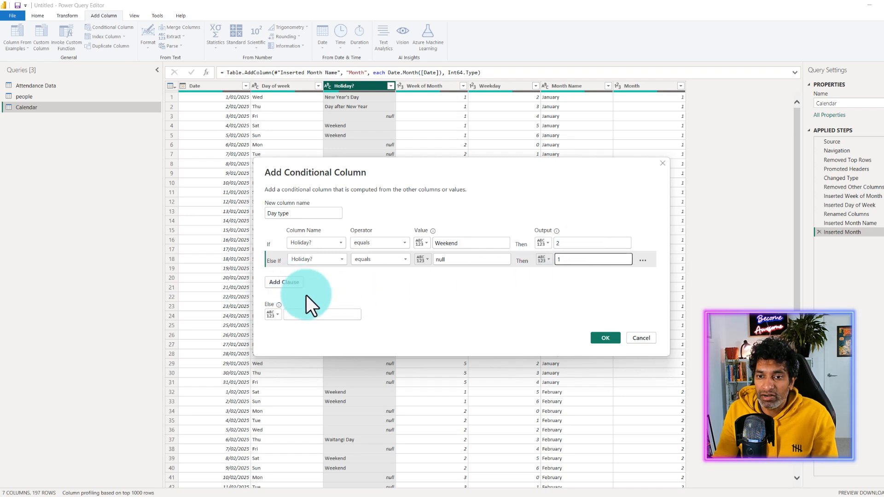
click(308, 316)
text(3)
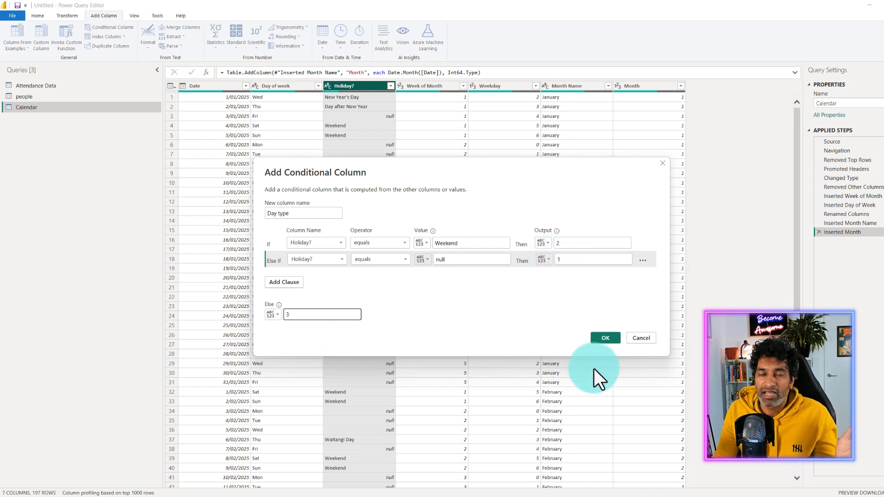
click(604, 339)
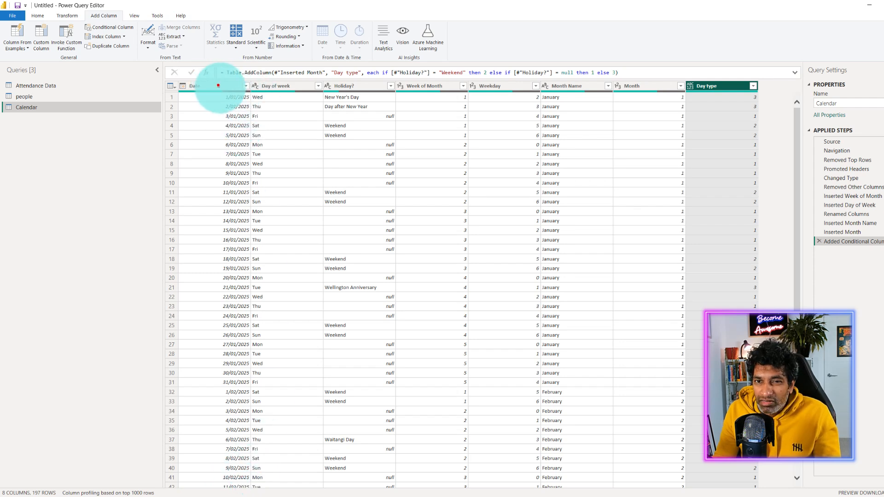
drag(219, 86, 256, 97)
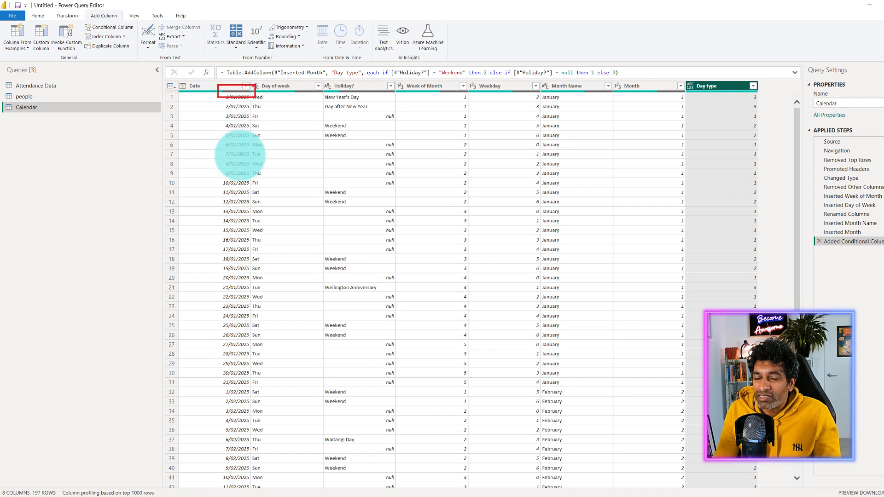
Filter the Calendar query's Date column to exclude null values.
key(Escape)
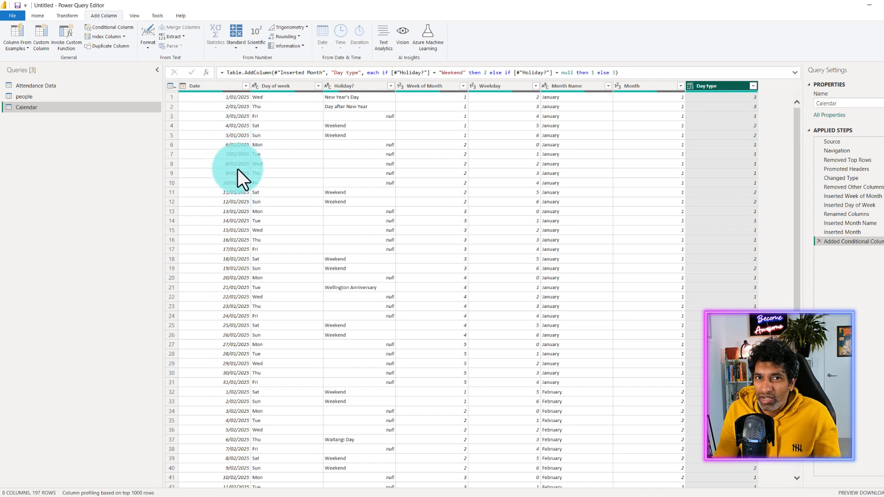
click(246, 86)
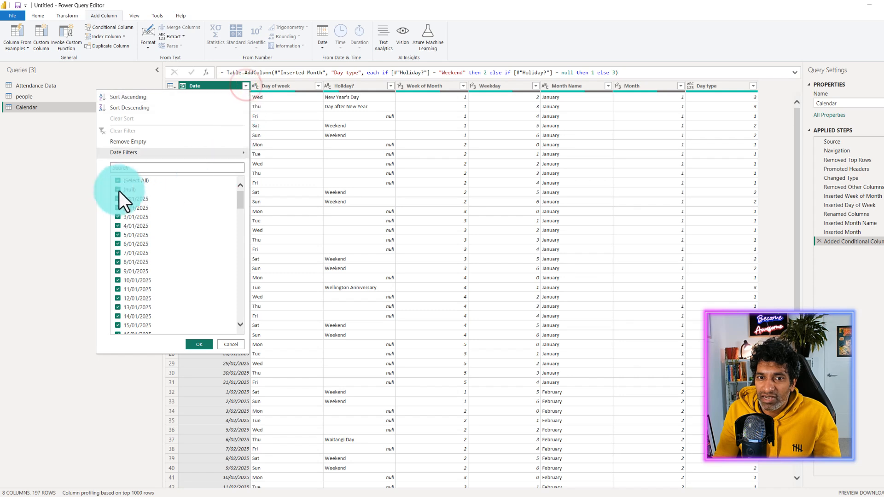
click(118, 189)
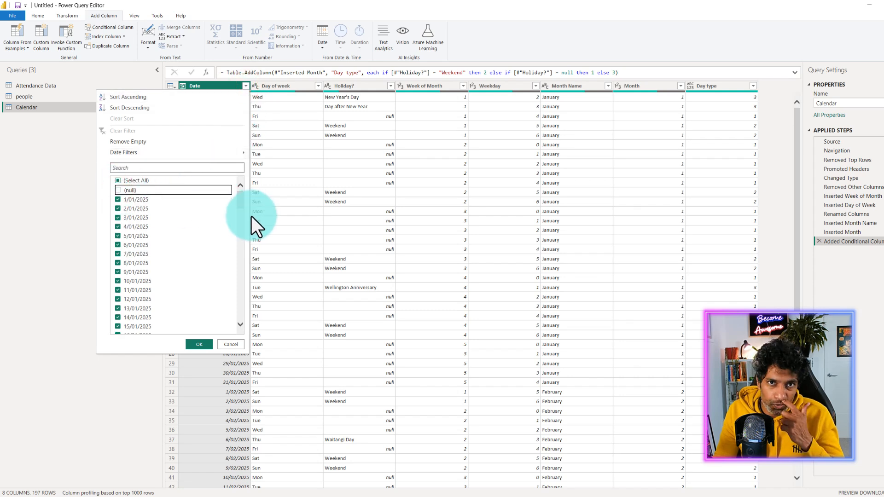
click(199, 345)
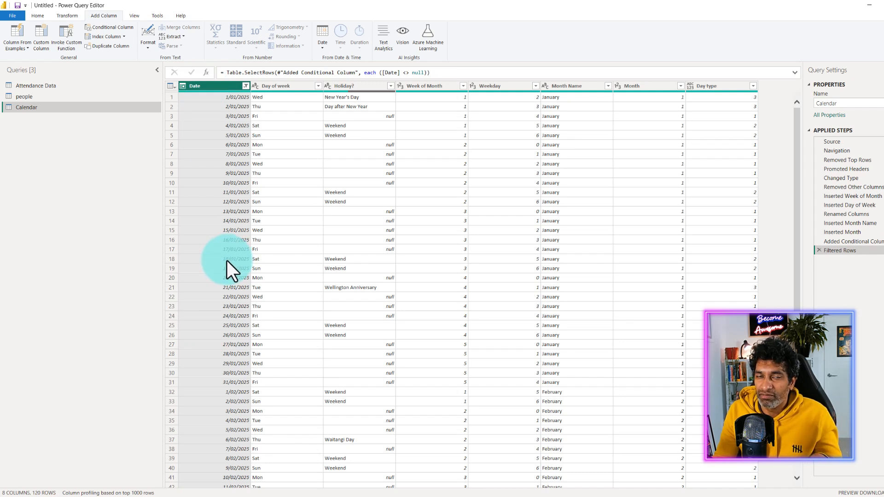
Duplicate the Attendance Data query and rename the copy as Status.
click(40, 85)
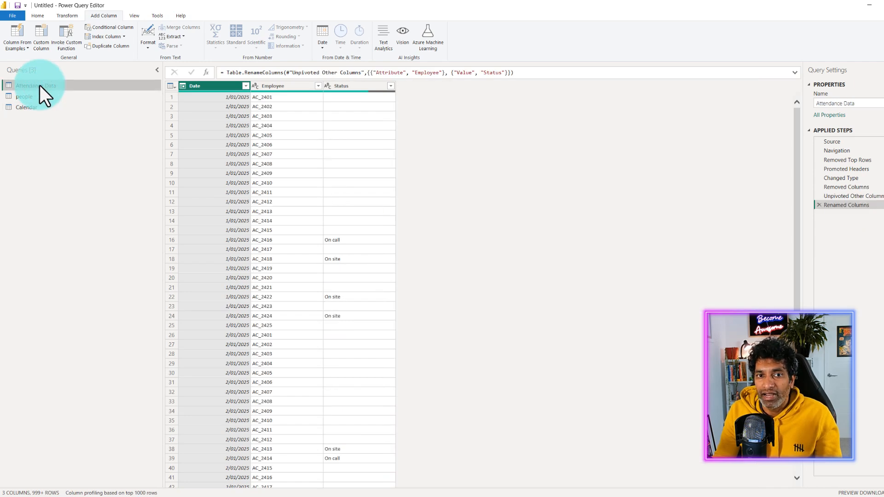
right_click(39, 85)
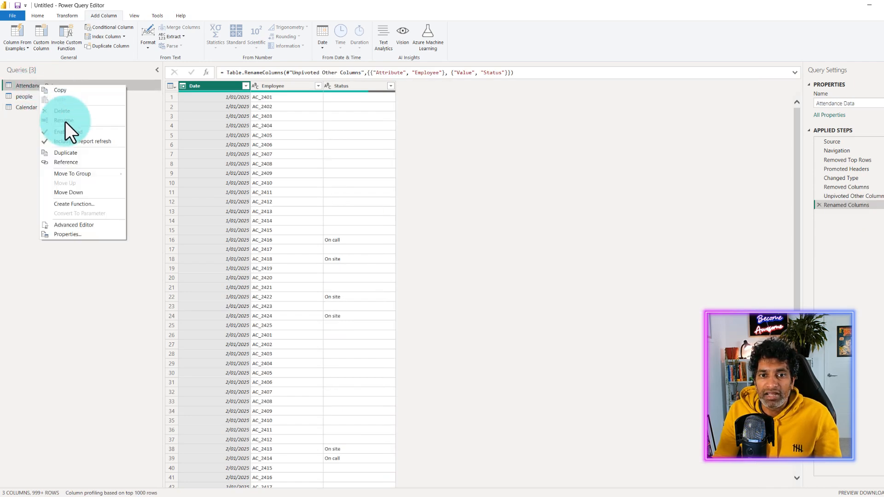
click(71, 153)
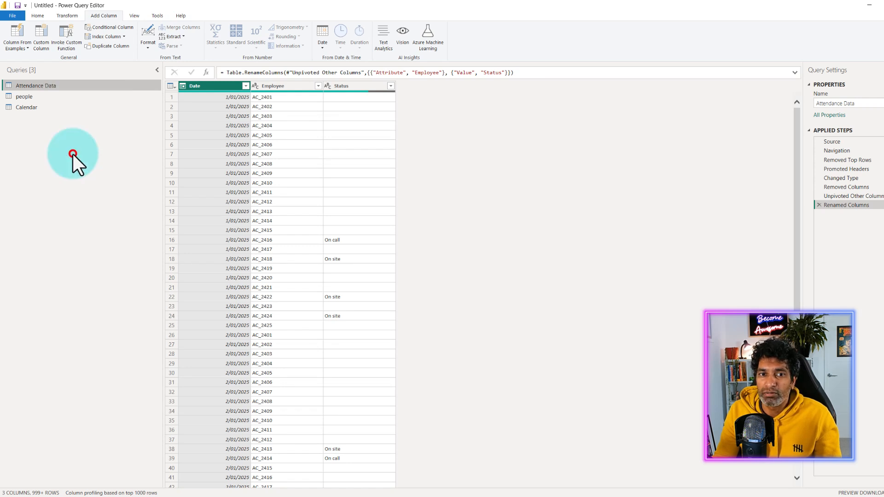
click(873, 104)
key(ctrl+a)
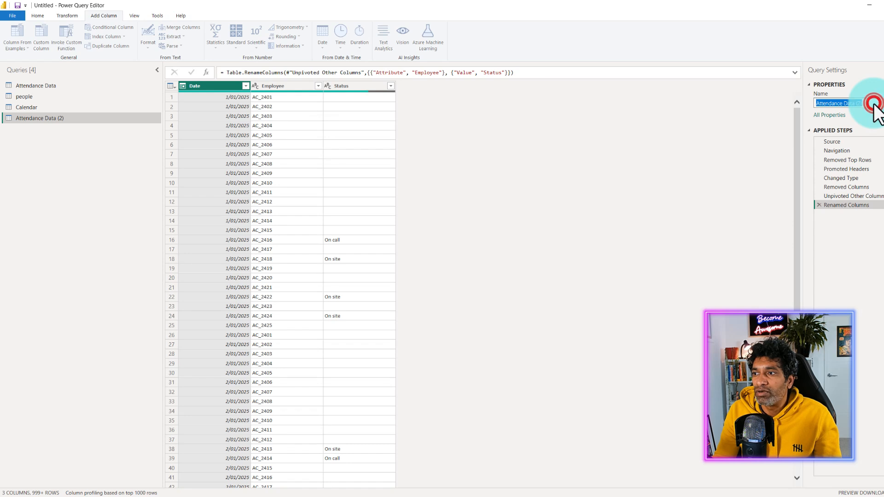
text(Status)
key(Return)
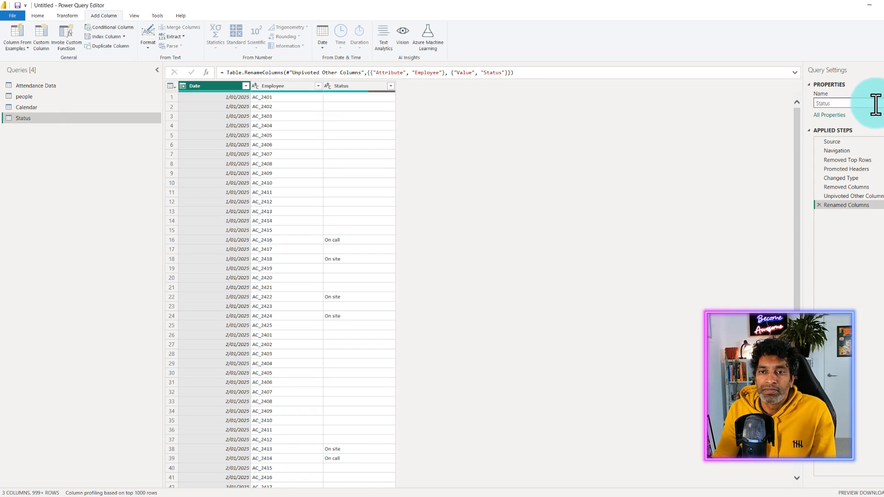
Remove the Date and Employee columns from the Status query and remove duplicates from its Status column.
ctrl+click(283, 84)
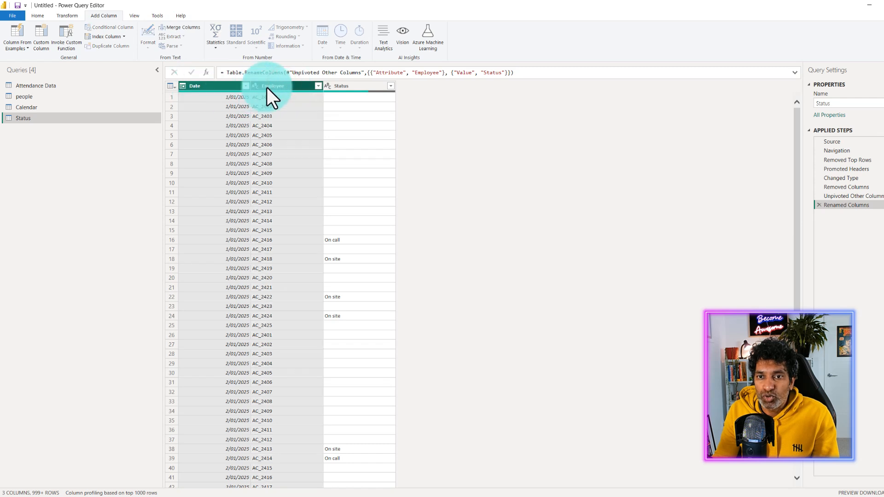
right_click(277, 87)
click(297, 104)
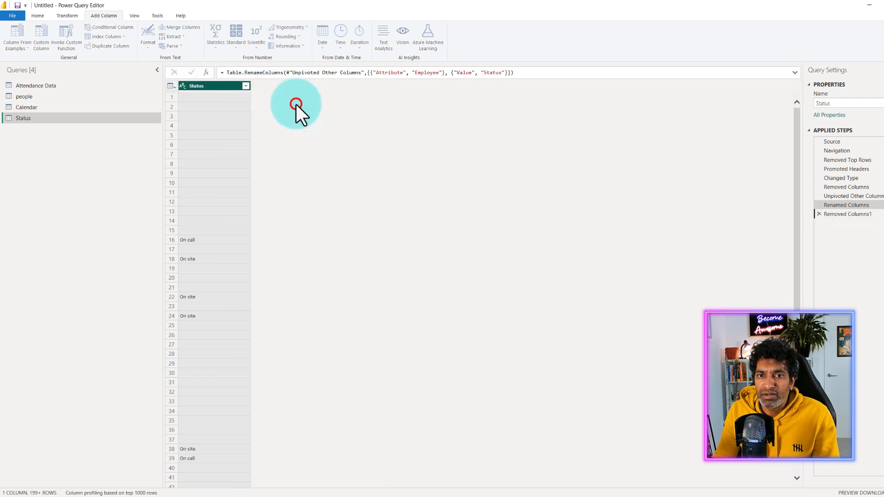
right_click(226, 85)
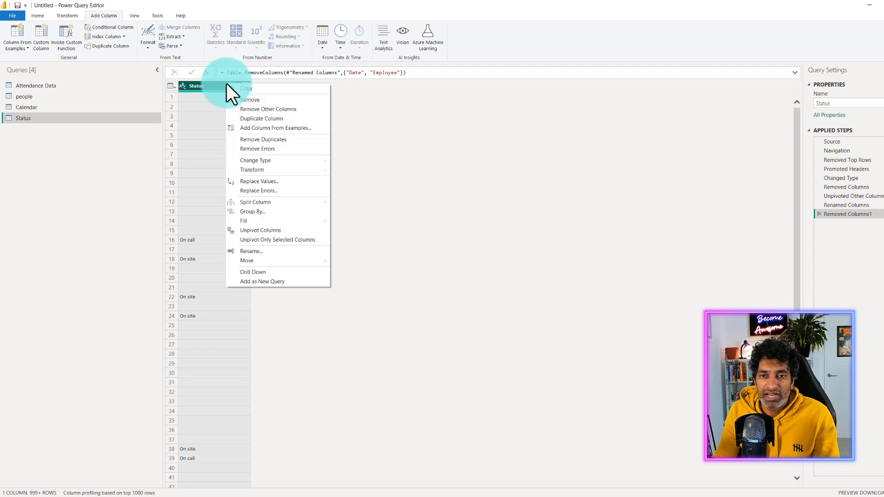
click(275, 140)
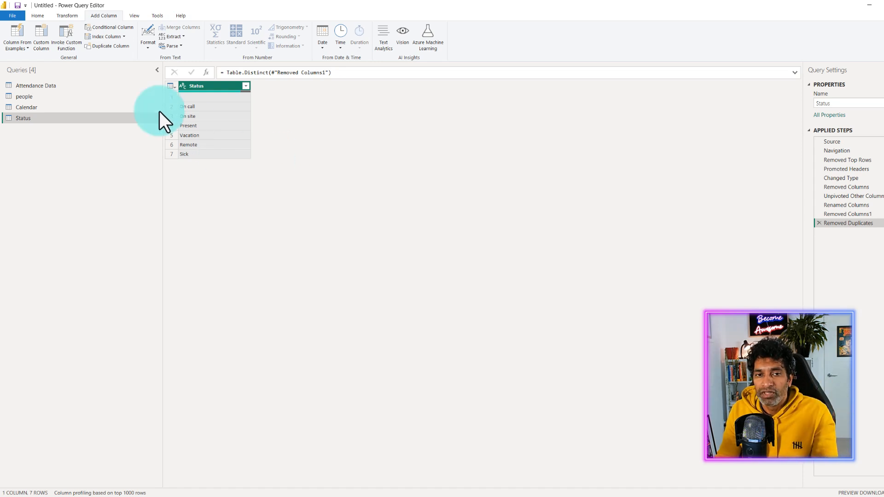
key(ctrl+2)
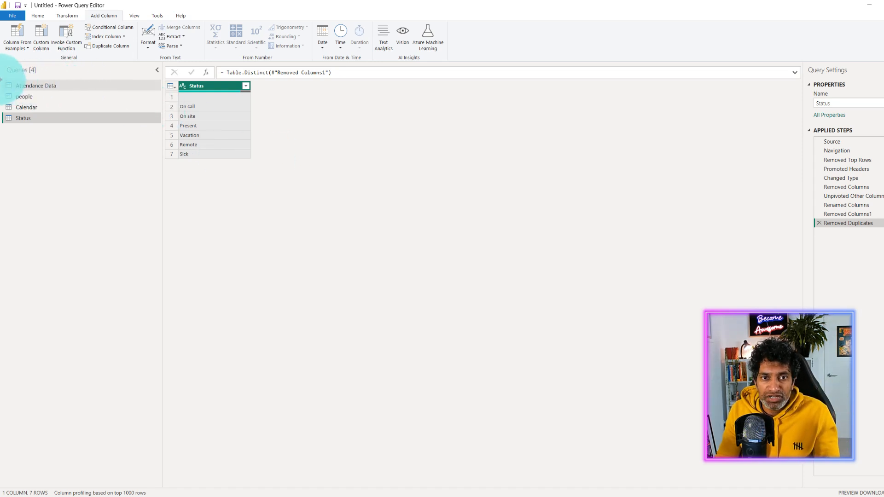
mouse_move(1, 77)
mouse_down()
mouse_move(19, 102)
mouse_move(76, 127)
mouse_up()
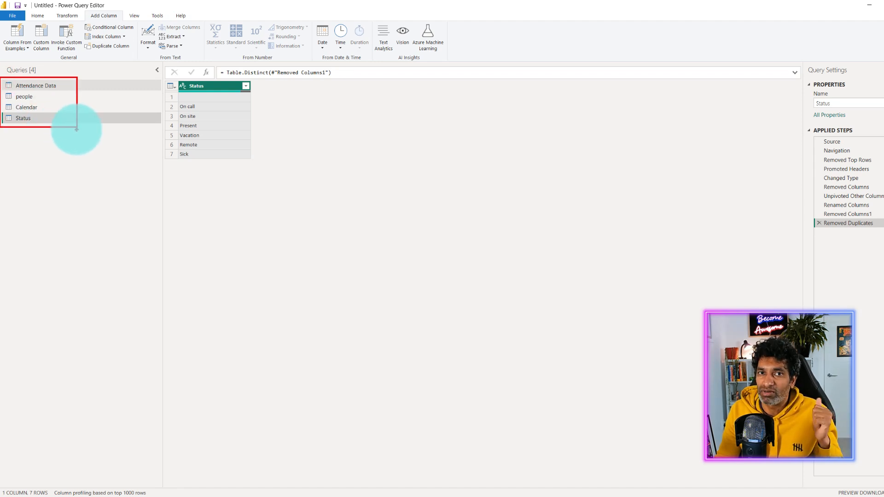
key(Escape)
Close the query editor, applying the changes to load all queries, and open the model view.
click(38, 16)
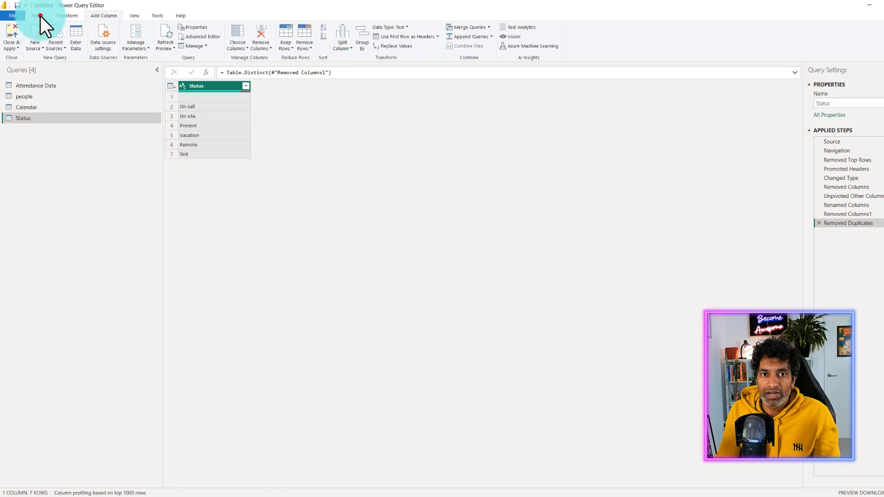
click(10, 30)
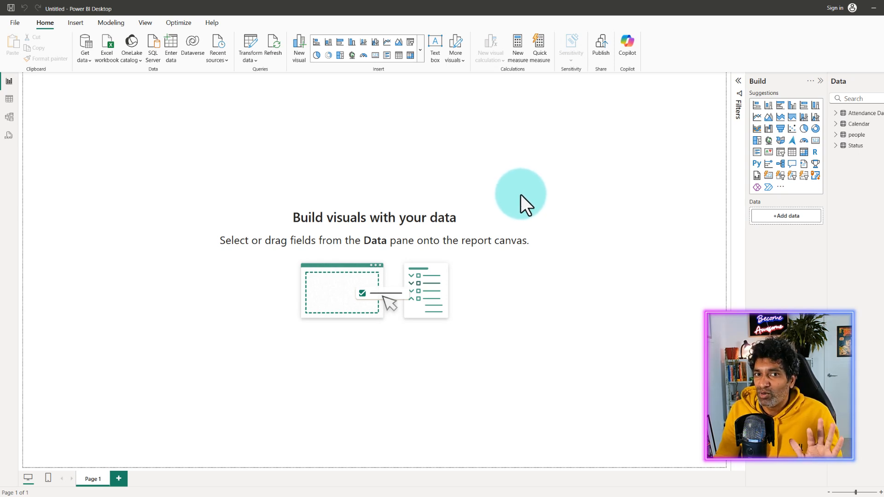
click(15, 117)
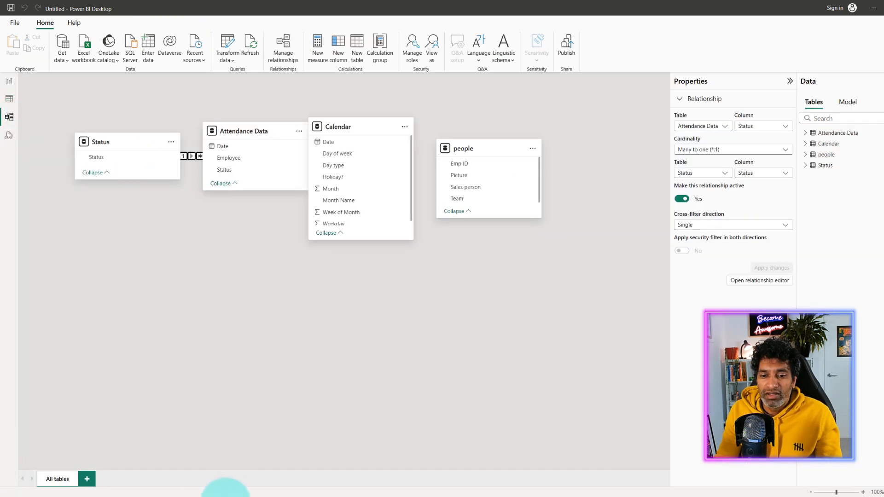
Switch to OneNote and add handwritten check marks beside the clean and make dim items in the Attendance report design notes.
click(193, 496)
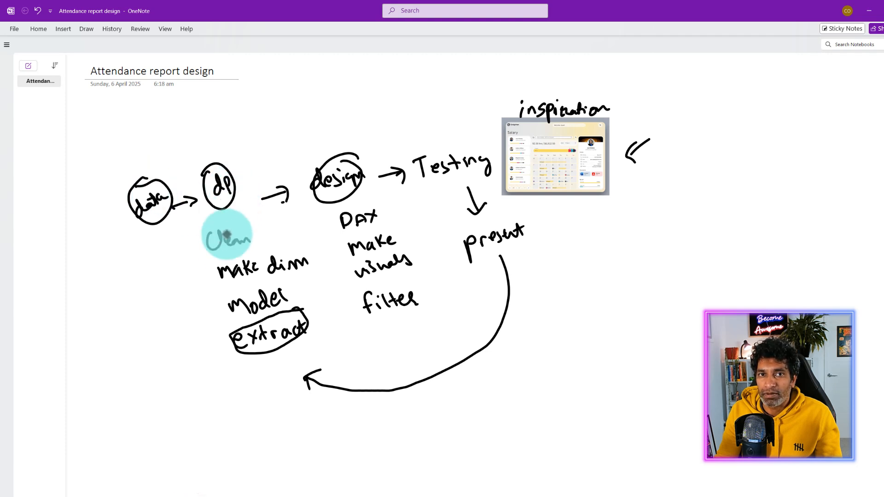
drag(254, 238, 262, 234)
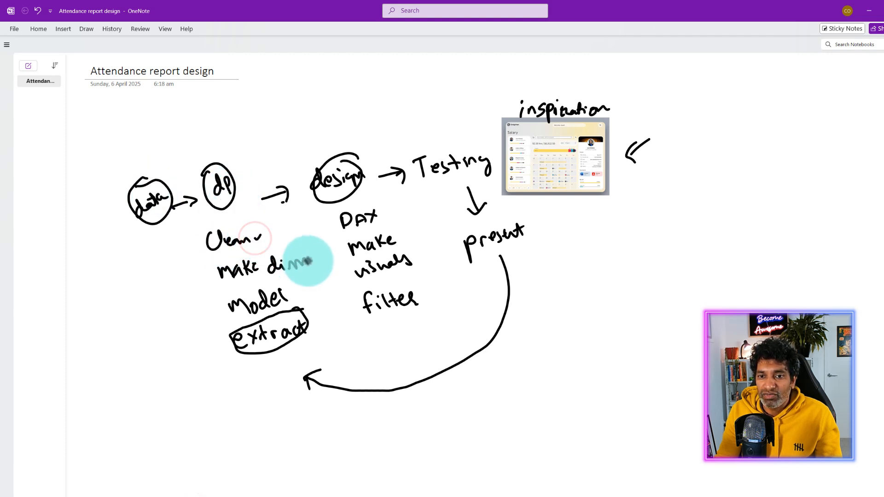
drag(310, 259, 321, 258)
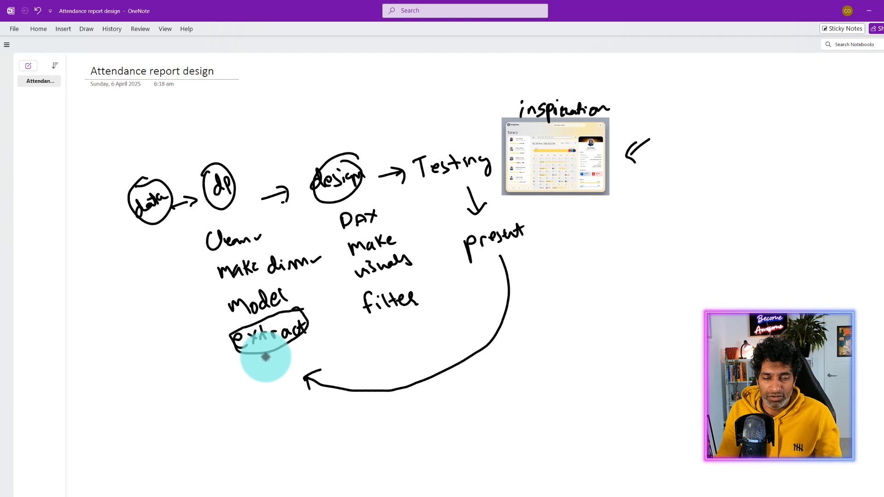
Switch back to Power BI Desktop and create an active many-to-one relationship from Attendance Data's Date to Calendar's Date.
key(alt+Tab)
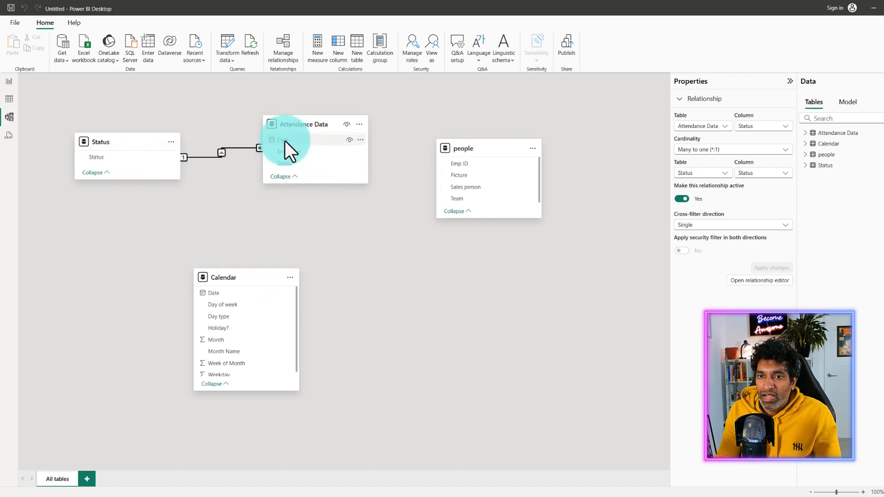
drag(286, 141, 220, 300)
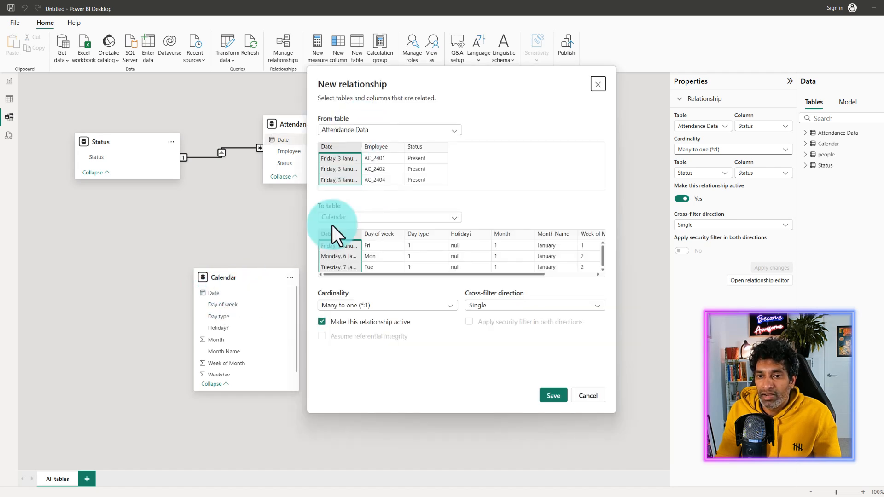
click(552, 400)
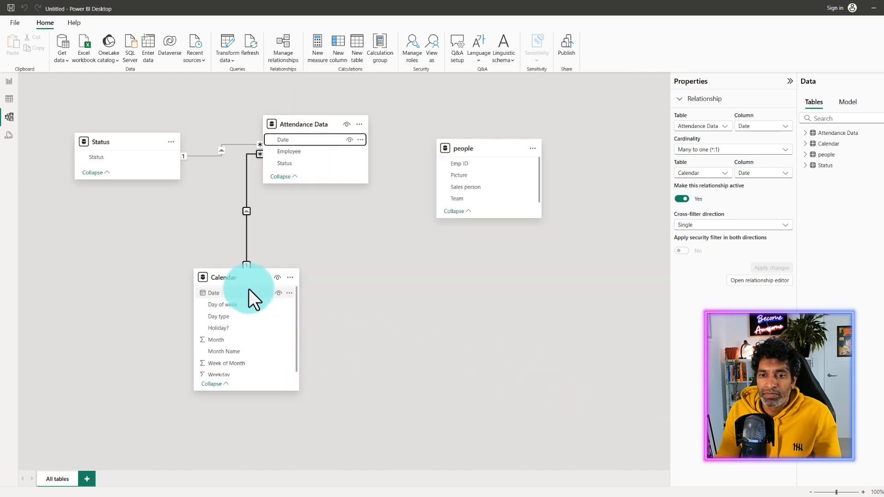
Mark the Calendar table as a date table, using Date as its date column.
right_click(248, 274)
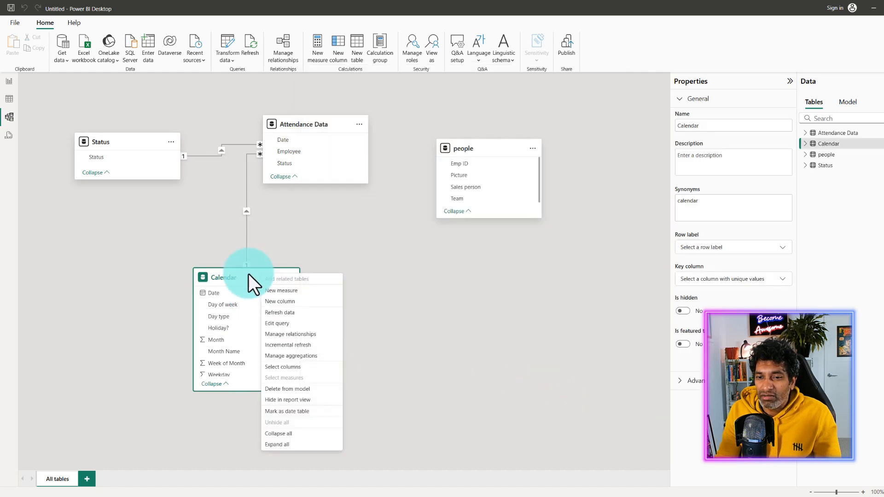
click(285, 411)
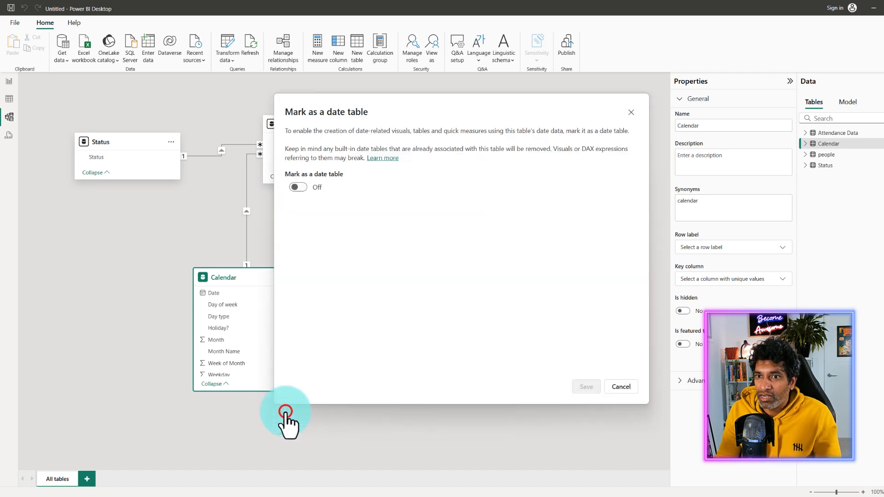
click(298, 187)
click(332, 220)
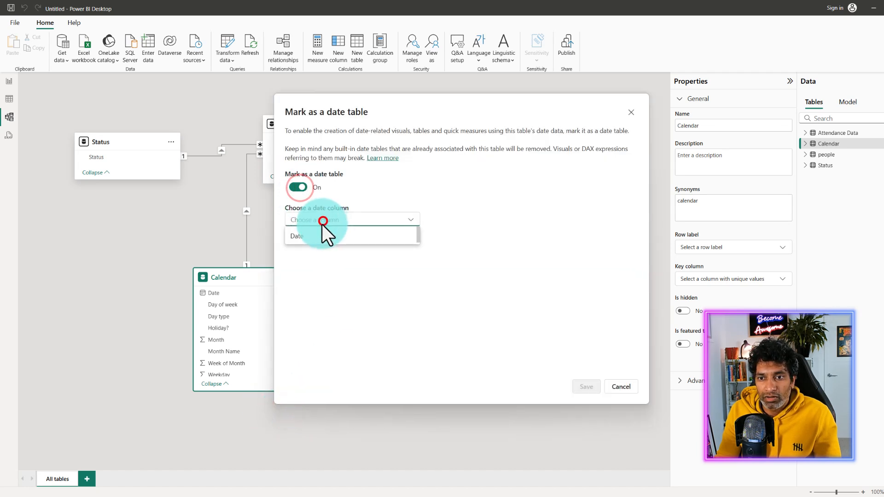
click(299, 236)
click(586, 387)
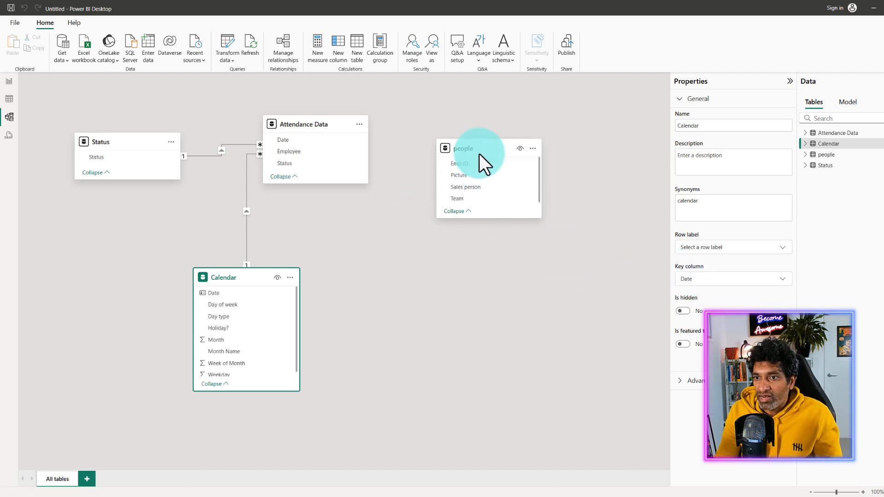
Create a one-to-many relationship from people's Emp ID to Attendance Data's Employee and move the people table below Attendance Data.
mouse_move(482, 152)
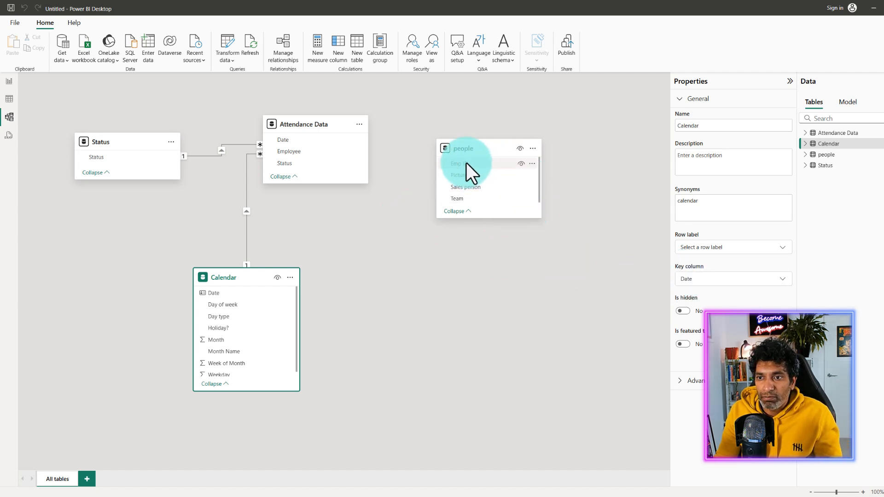
drag(466, 163, 313, 154)
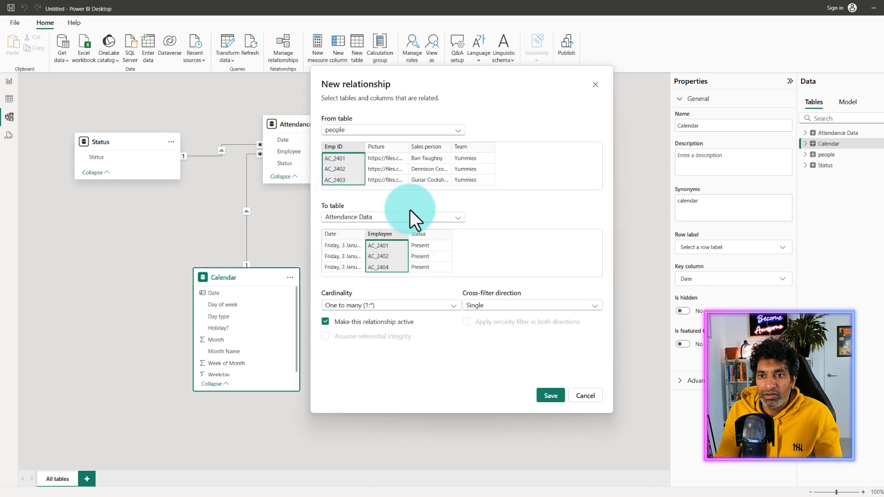
drag(484, 145, 438, 253)
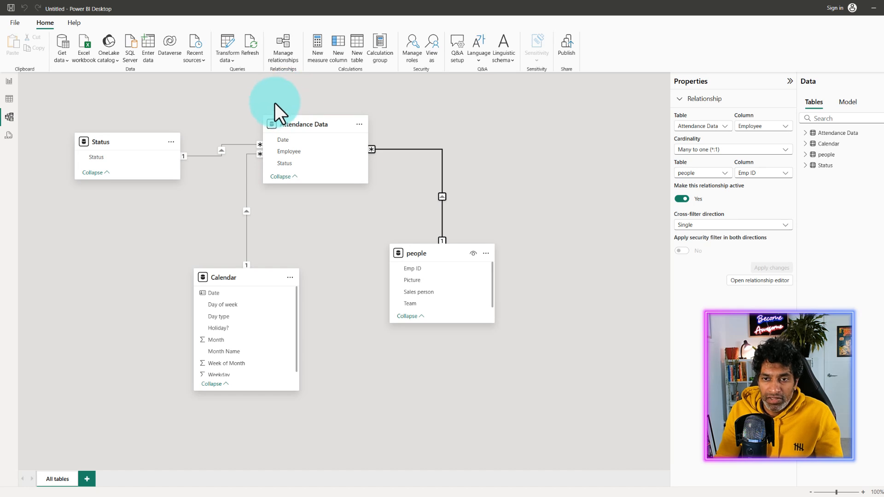
drag(257, 105, 385, 196)
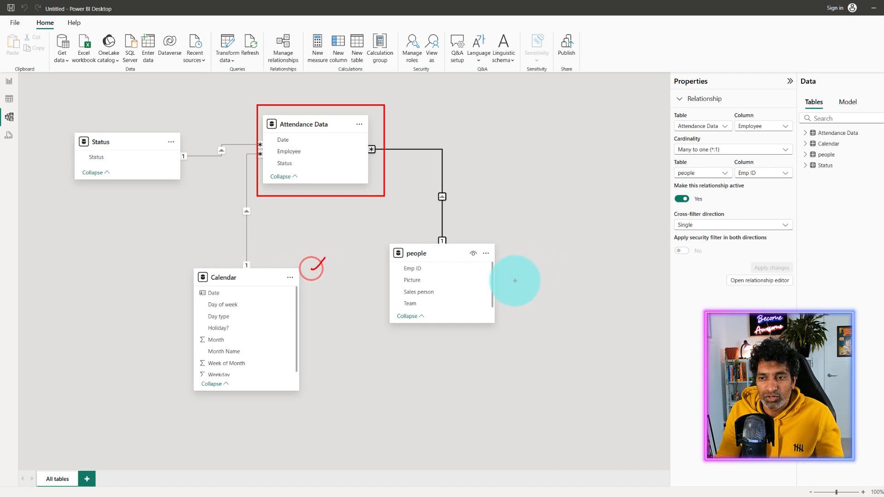
drag(499, 275, 514, 265)
drag(177, 170, 189, 169)
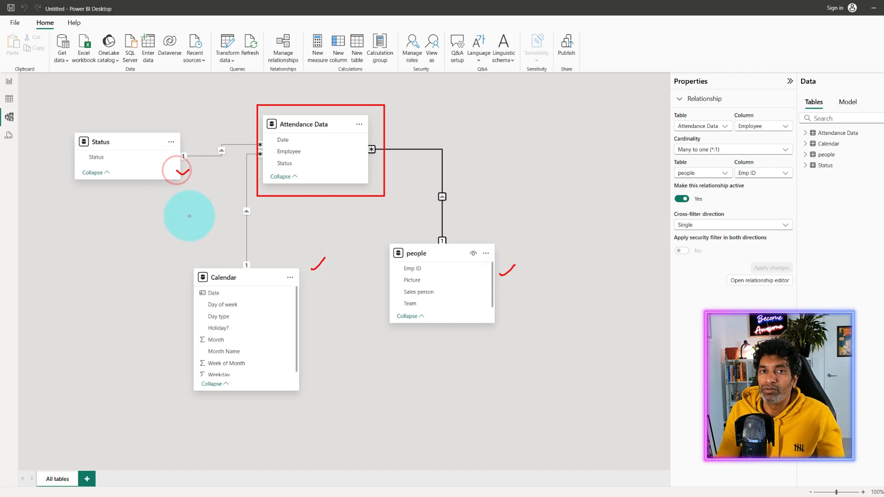
key(Escape)
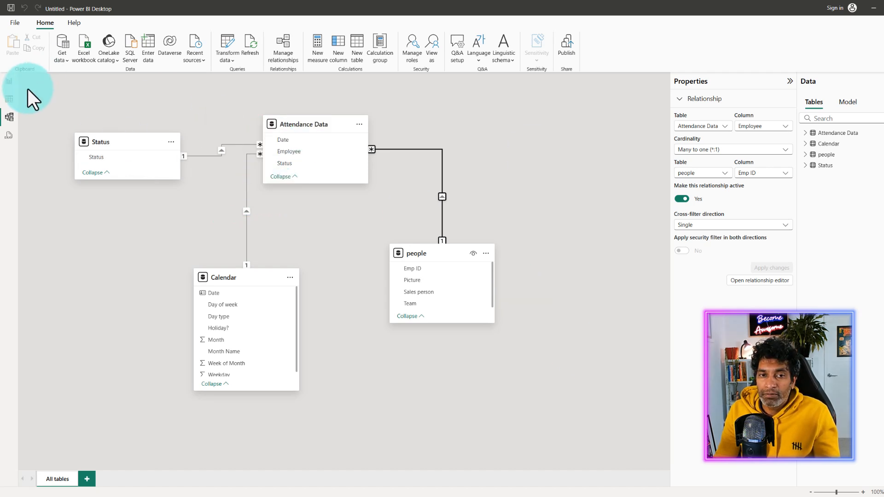
Return to the report view with the blank Page 1 canvas.
click(10, 83)
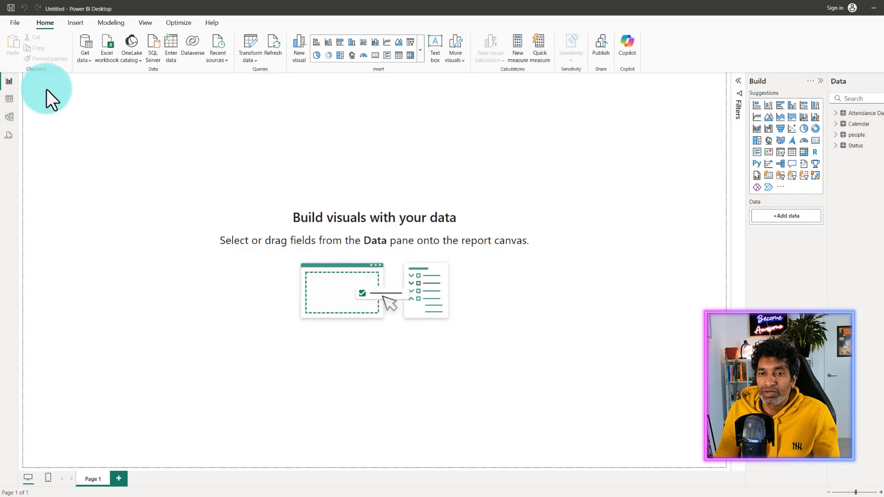
Switch to the BG GEN presentation in PowerPoint to view the gradient background slide.
drag(28, 78, 719, 462)
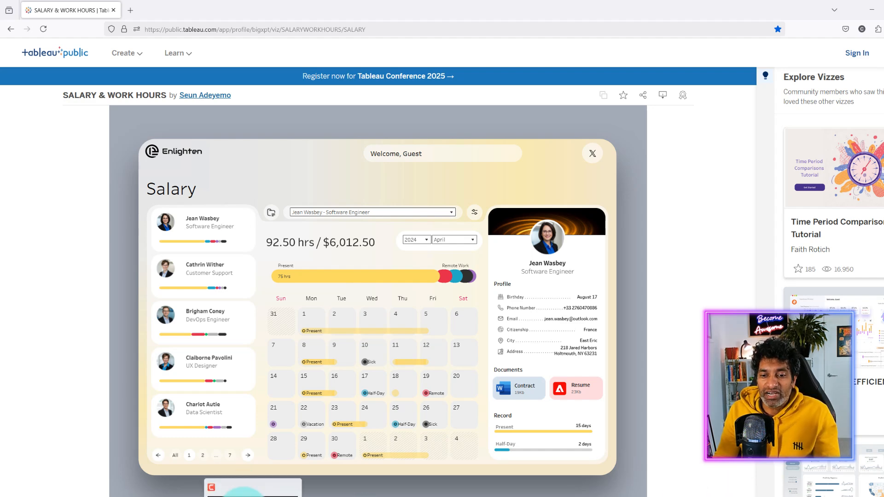
click(232, 494)
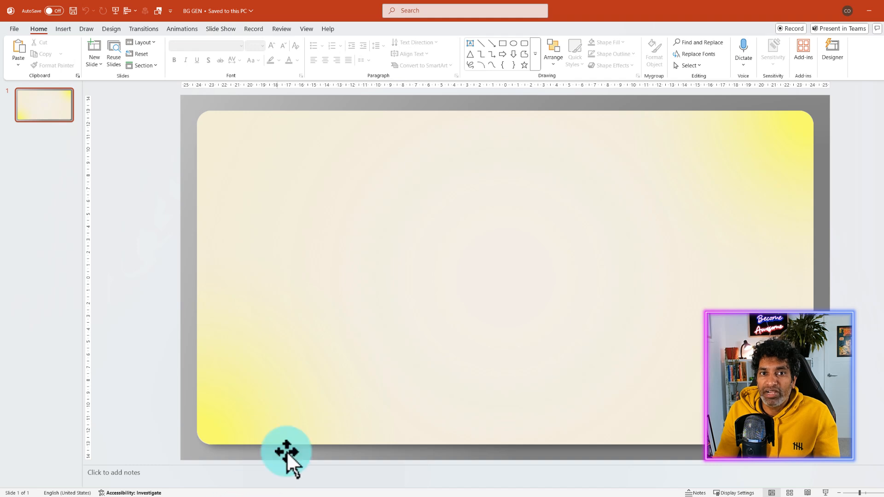
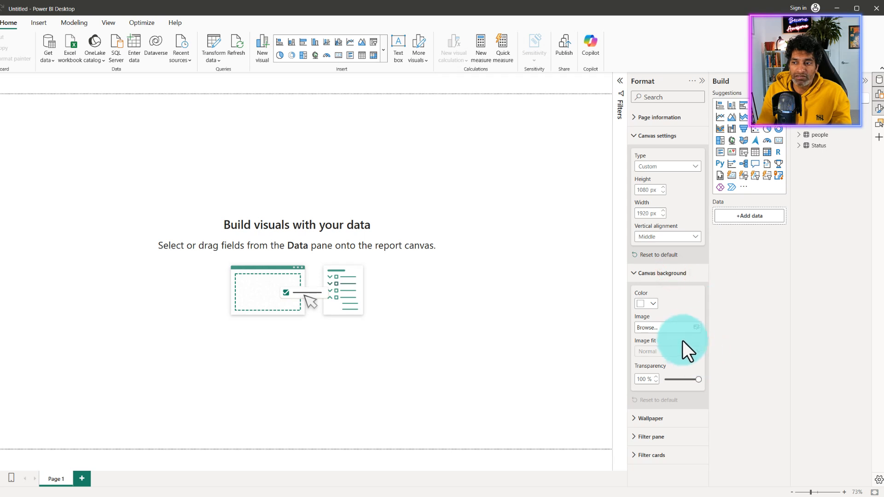
Set the canvas background to bg-1.png from the Employee Attendance Dashboard folder, with 0% transparency and Fit image fit.
click(696, 327)
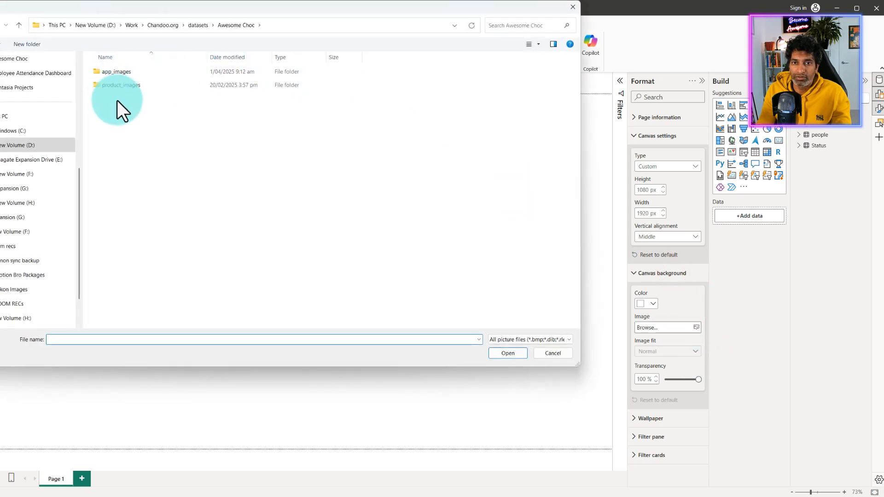
click(25, 76)
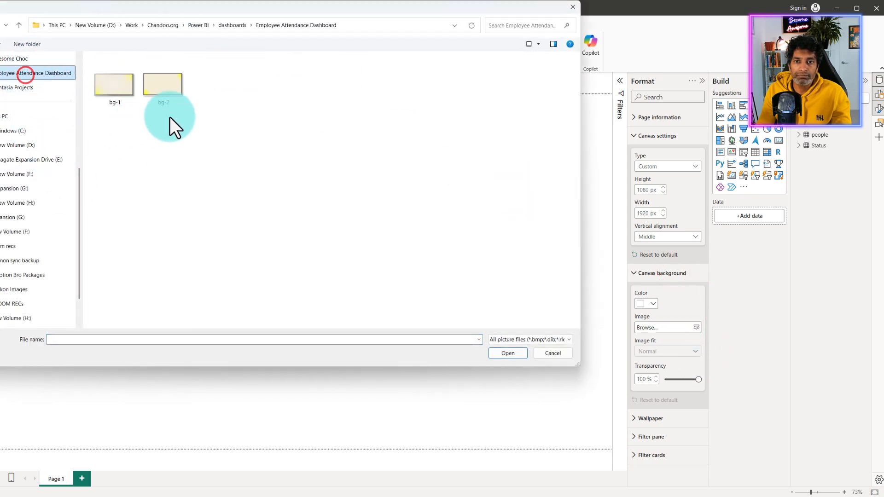
click(122, 88)
click(501, 353)
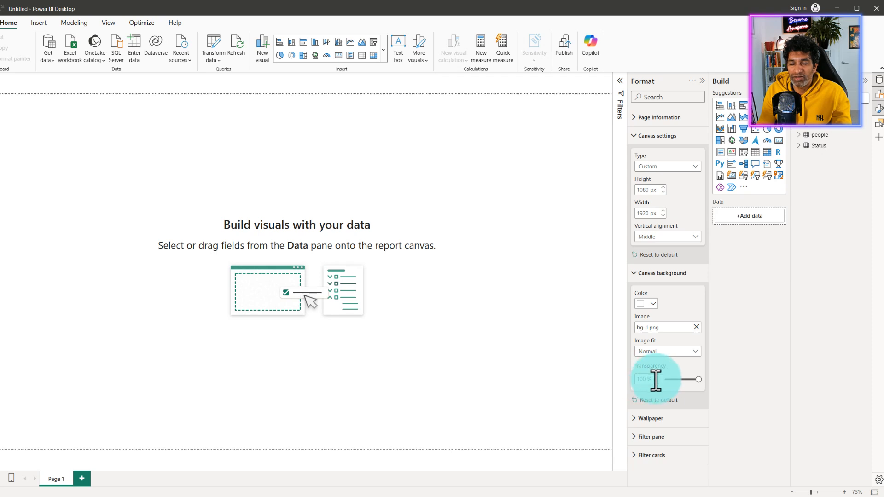
drag(696, 378, 629, 395)
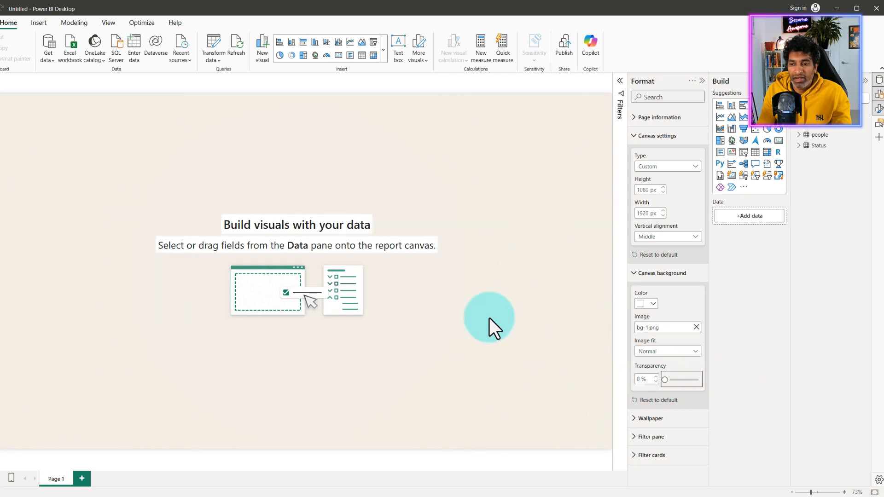
click(666, 353)
click(661, 374)
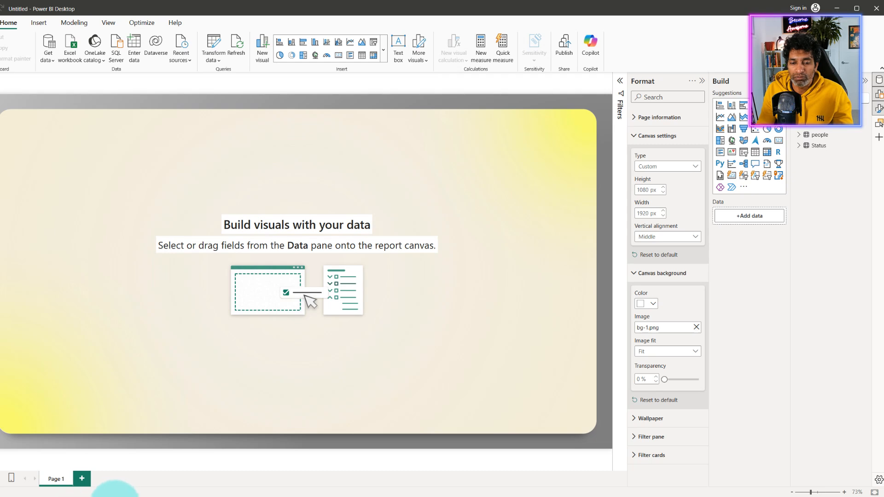
Switch to the attendance dashboard demo report and examine the placement of its logo, title, month slicer, employee list, calendar and KPIs.
click(115, 496)
click(27, 465)
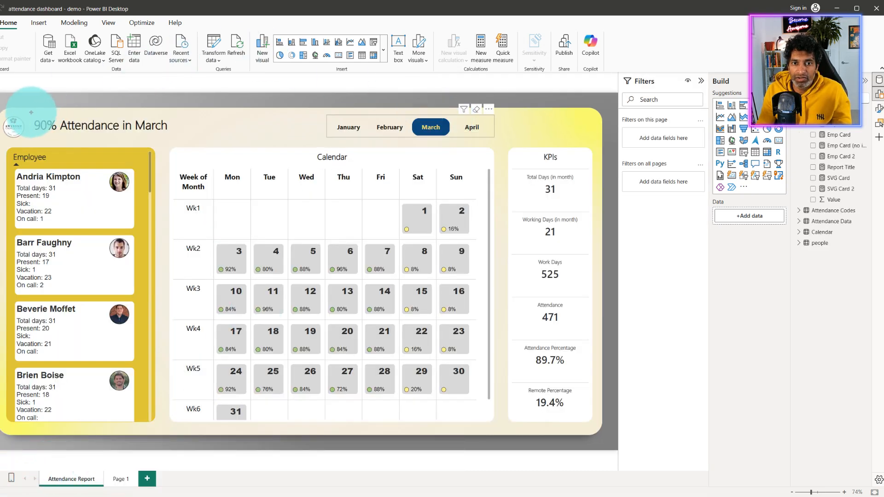
drag(26, 110, 177, 139)
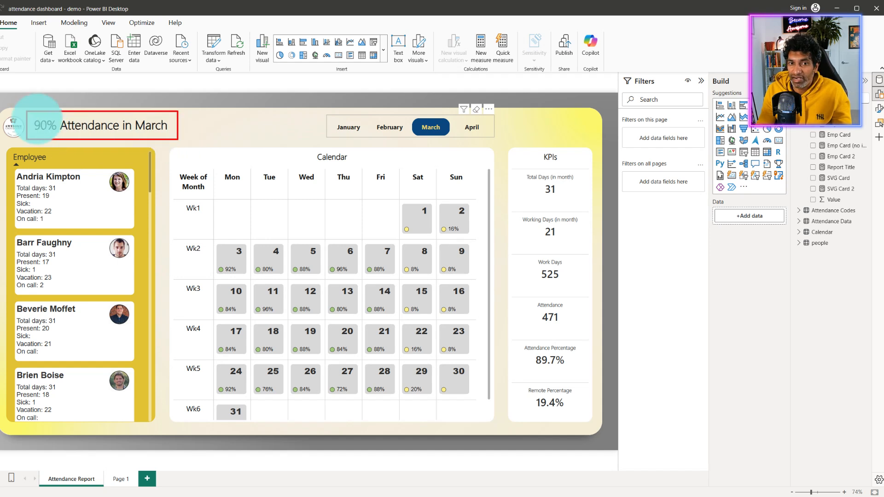
mouse_move(22, 97)
mouse_down()
mouse_move(9, 110)
mouse_move(19, 112)
mouse_up()
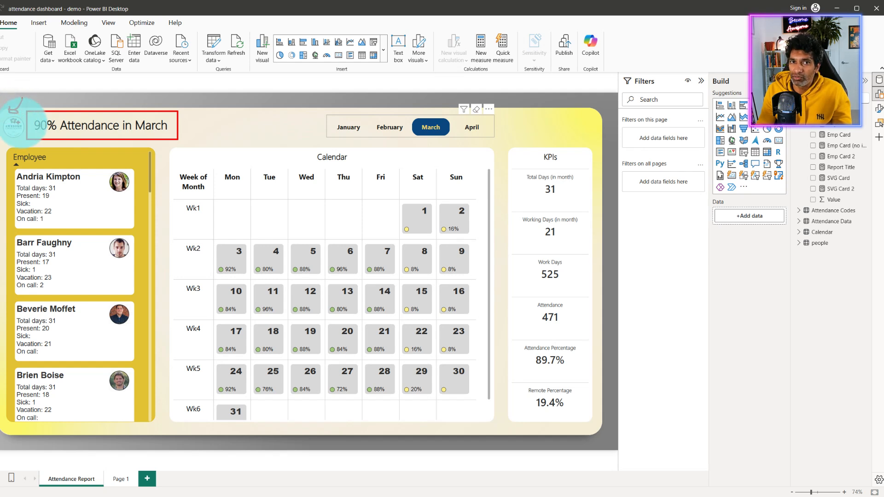
drag(357, 91, 368, 119)
drag(361, 114, 376, 112)
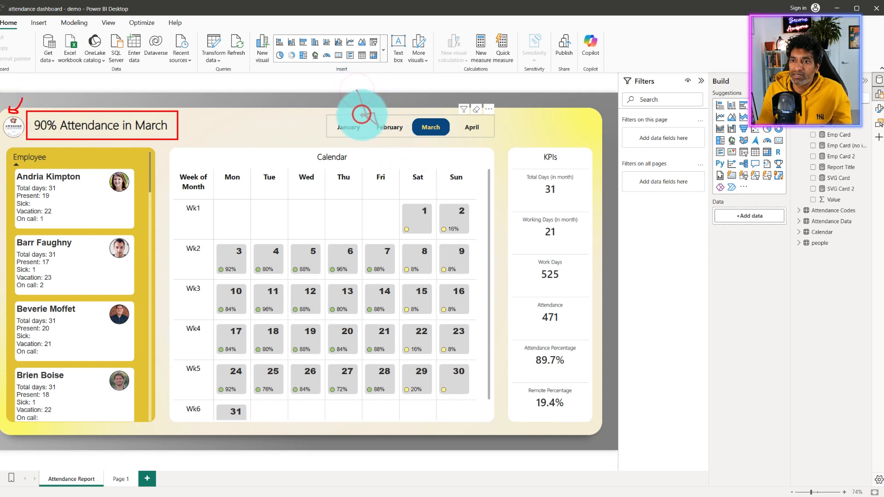
mouse_move(167, 145)
mouse_down()
mouse_move(193, 187)
mouse_move(497, 424)
mouse_up()
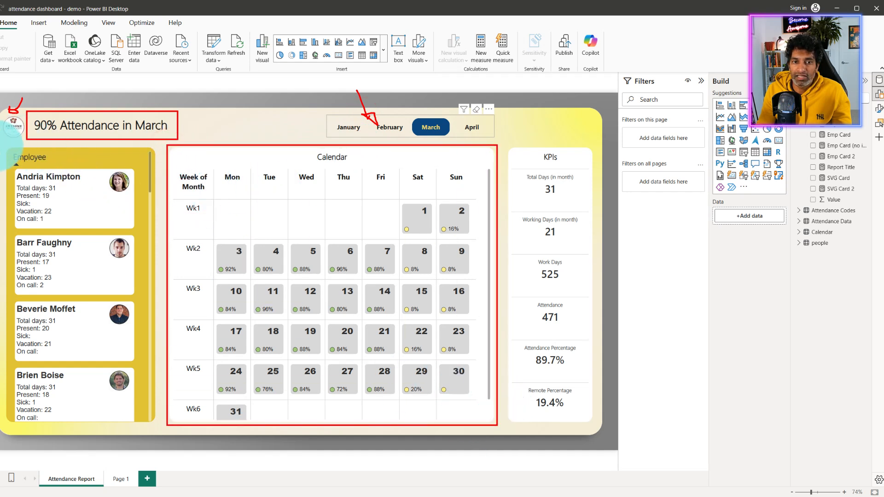
mouse_move(4, 146)
mouse_down()
mouse_move(173, 410)
mouse_move(154, 420)
mouse_move(164, 423)
mouse_up()
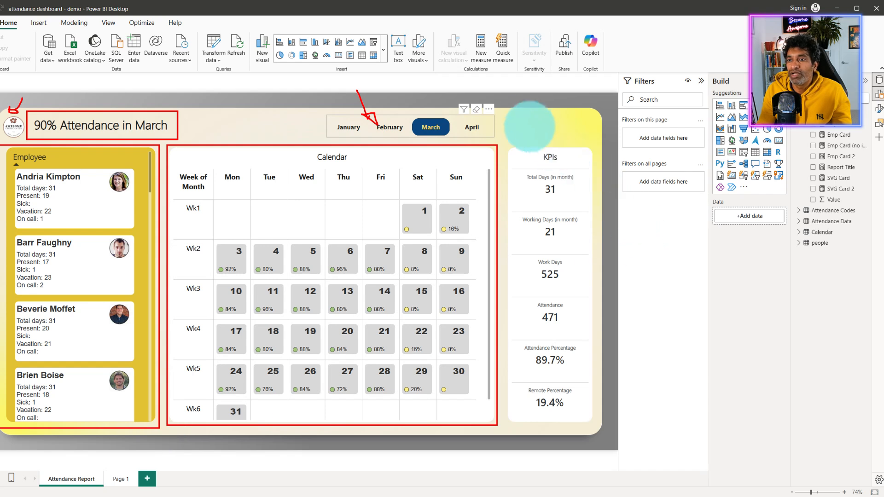
mouse_move(497, 138)
mouse_down()
mouse_move(615, 424)
mouse_move(603, 431)
mouse_up()
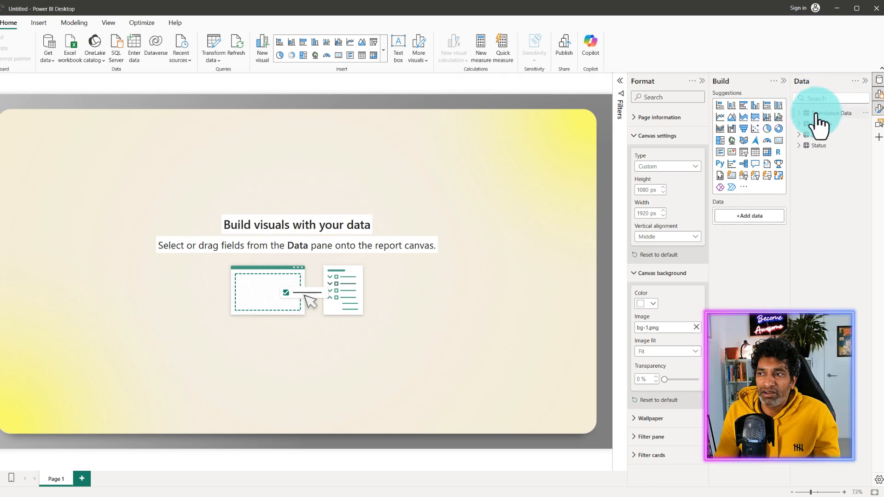
In the untitled report, create and load an empty table named _Measures.
mouse_move(818, 158)
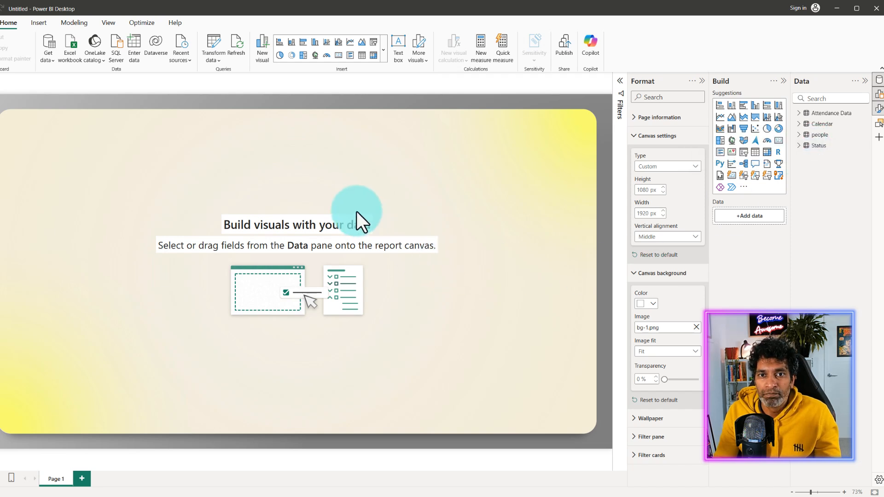
click(132, 55)
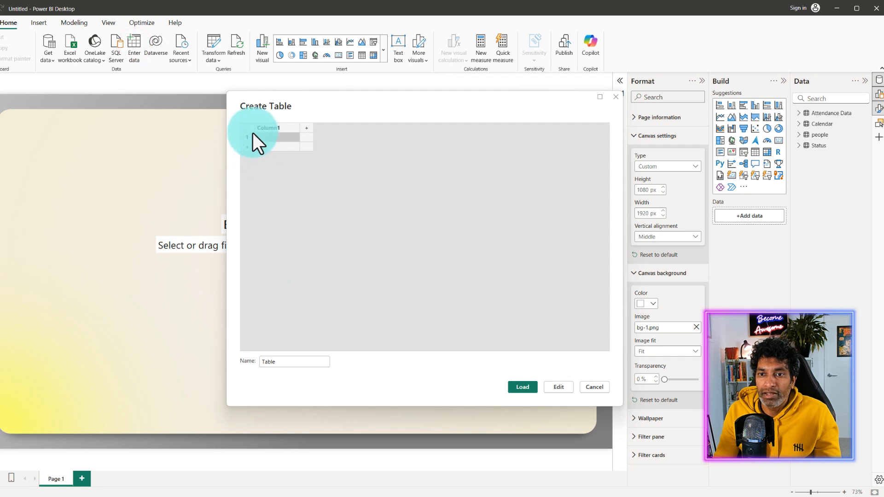
click(276, 362)
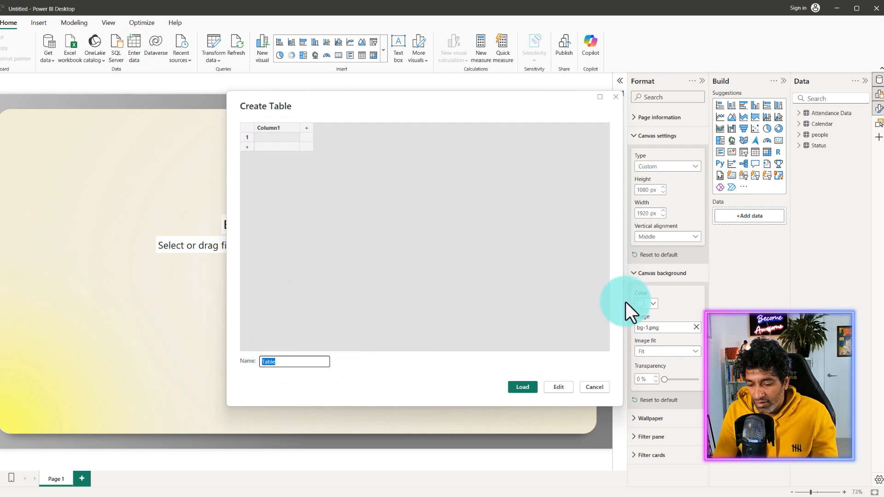
text(_Measures)
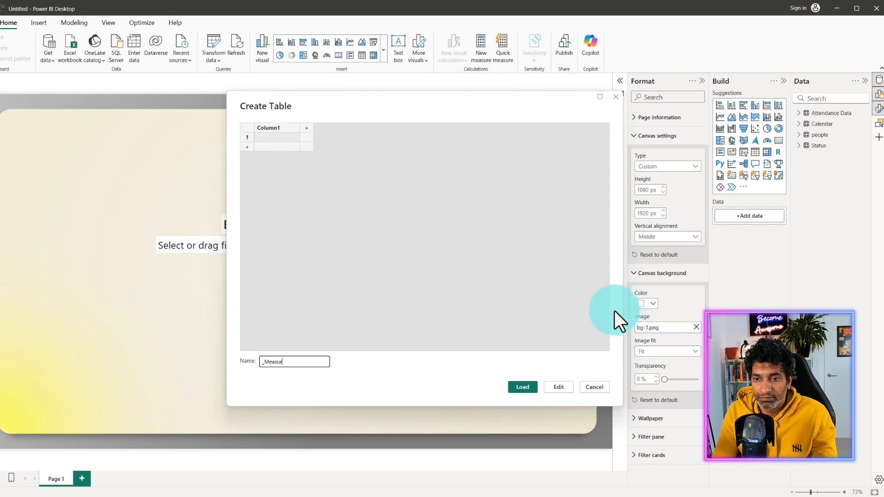
click(515, 389)
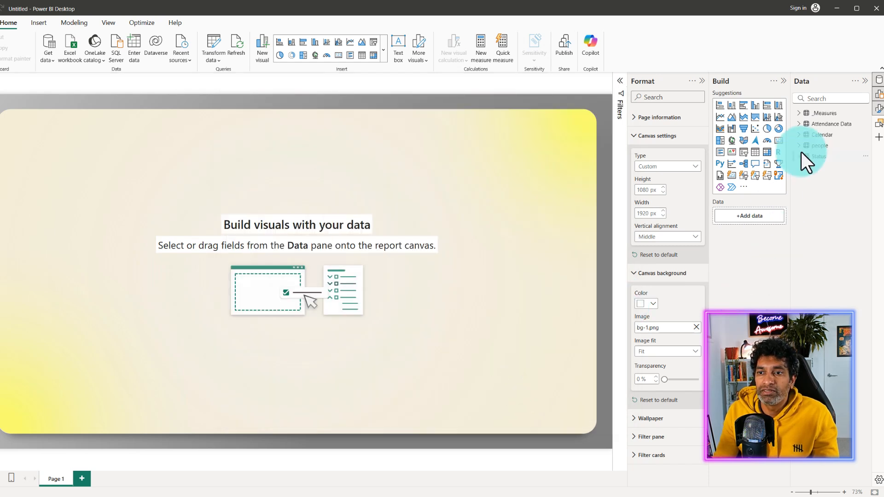
Add a measure to the _Measures table with the formula Total Work Days = COUNTROWS('Attendance Data').
click(806, 114)
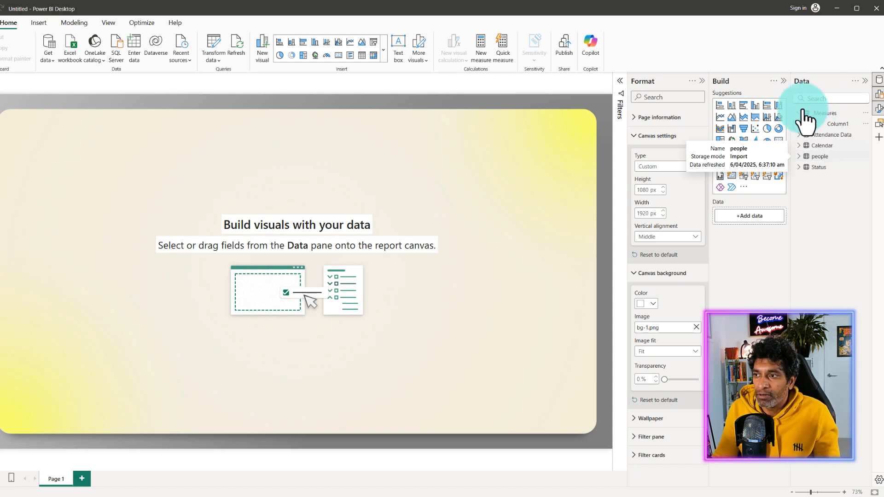
right_click(831, 114)
click(778, 134)
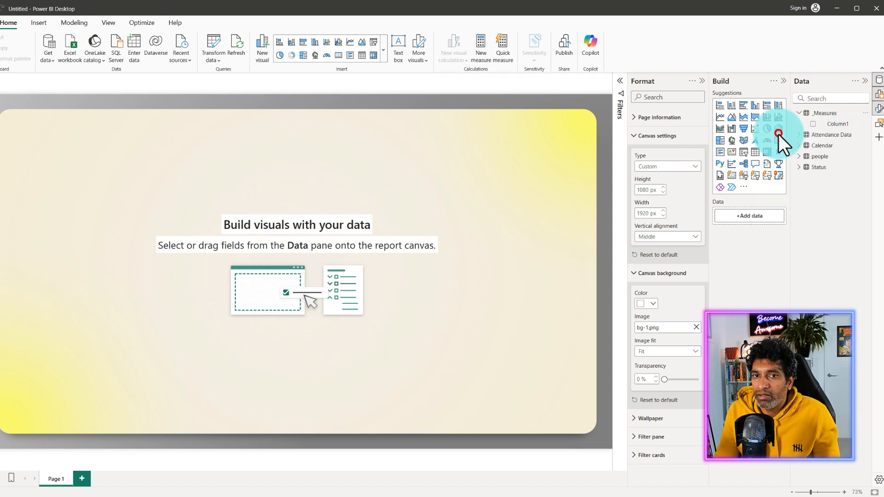
text(Total Work Days)
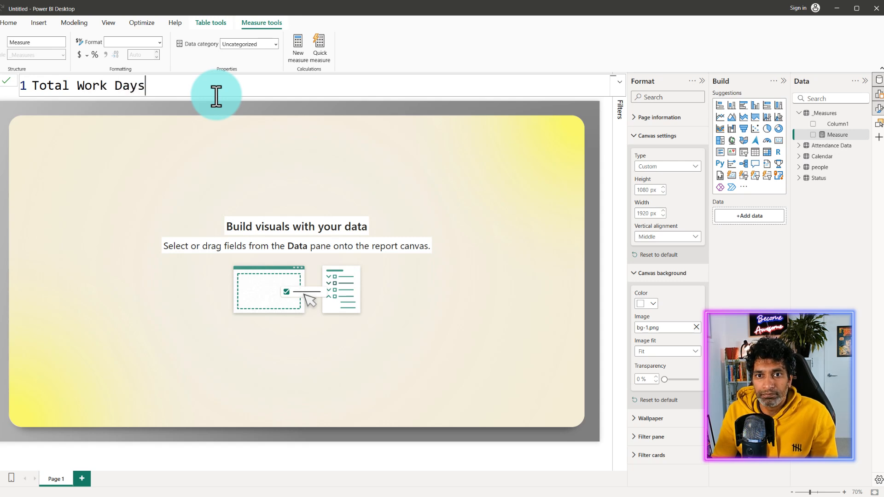
text( = ca)
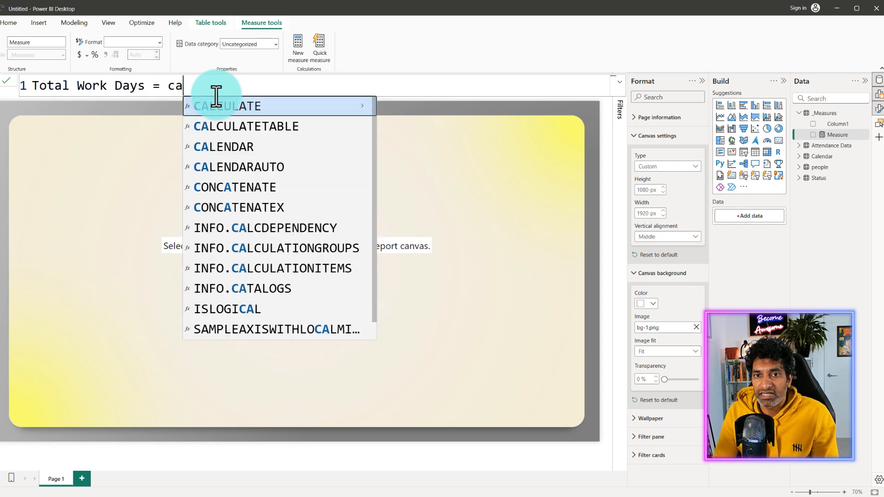
key(BackSpace)
text(ountrow)
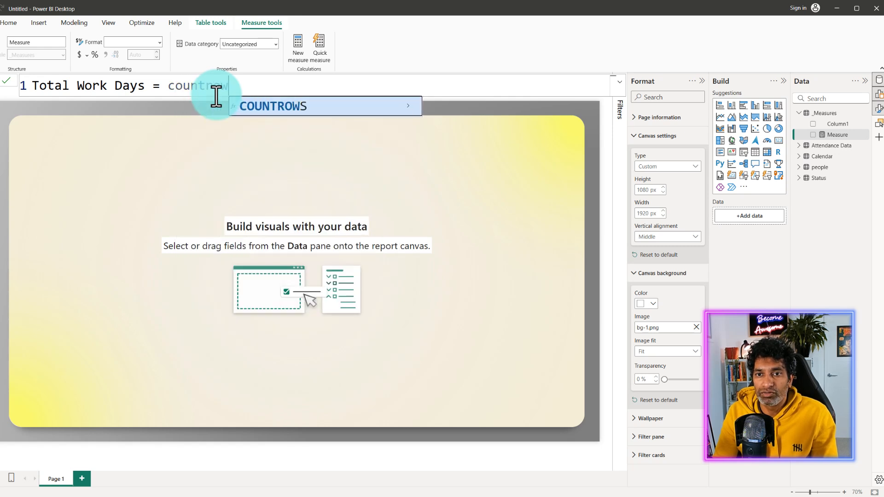
key(Tab)
text('atte)
key(Tab)
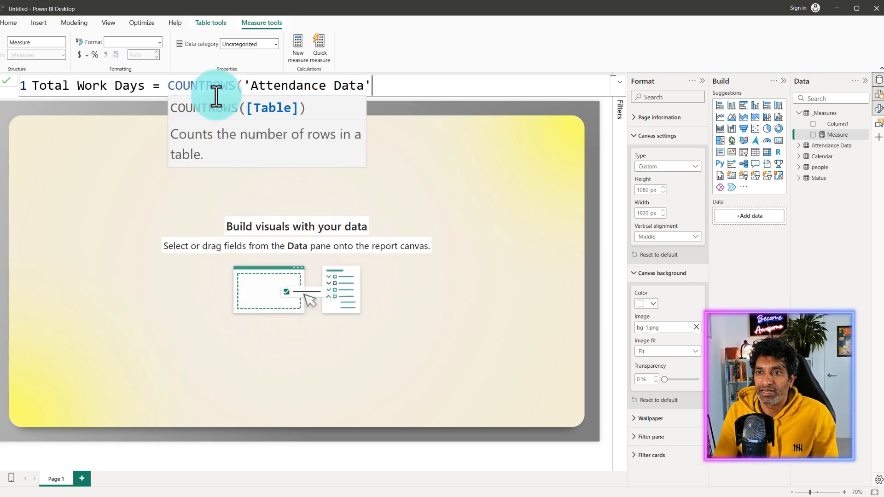
text())
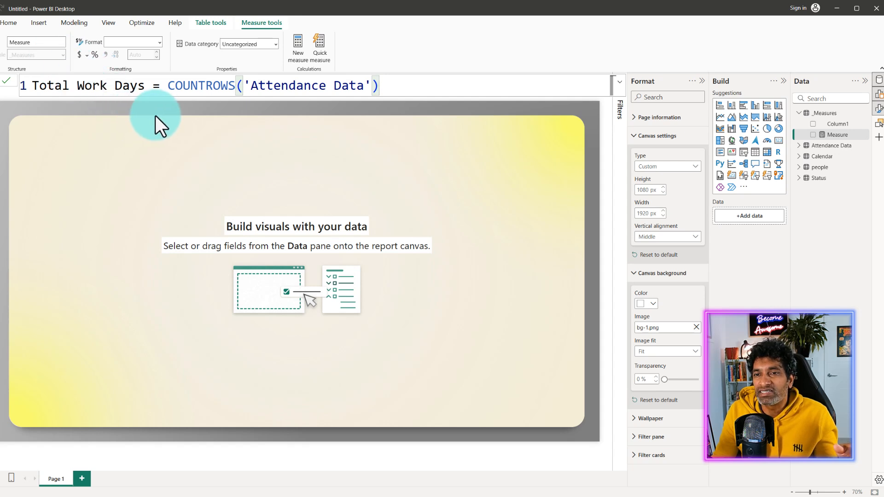
Shorten the measure's name to Total Days in its formula and commit the measure.
double_click(88, 86)
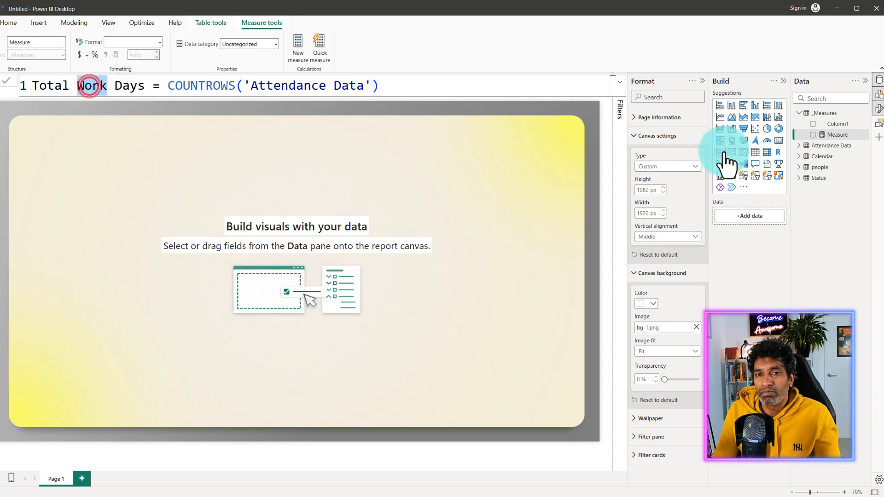
key(BackSpace)
key(BackSpace)
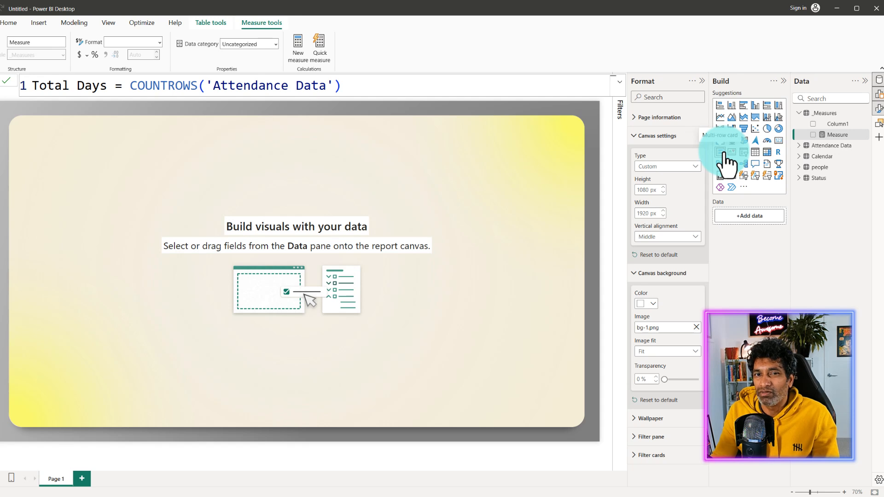
click(365, 87)
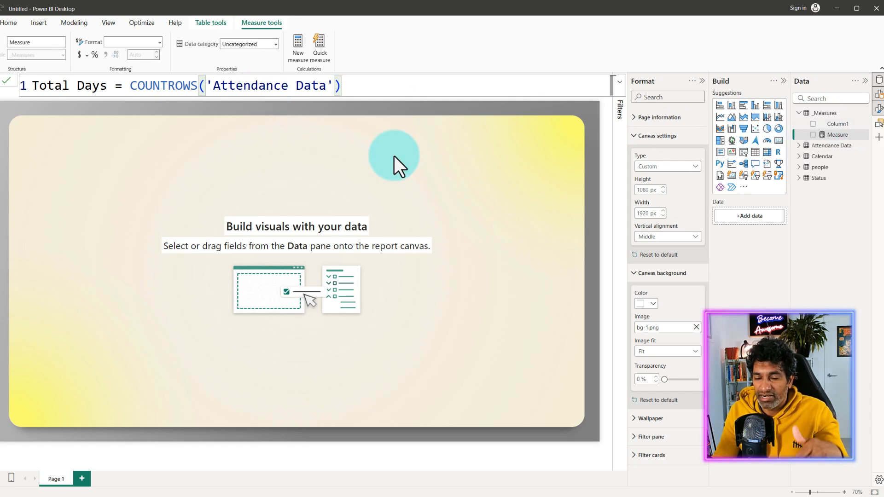
click(6, 81)
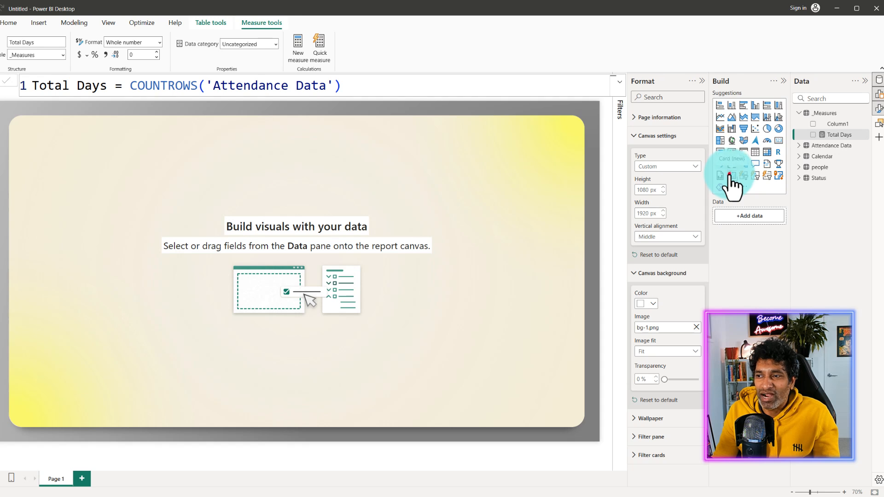
Add a new-style card visual, enlarge it across the middle of the canvas and show the Total Days measure in it.
click(731, 175)
drag(55, 161, 161, 377)
drag(204, 254, 440, 265)
click(813, 134)
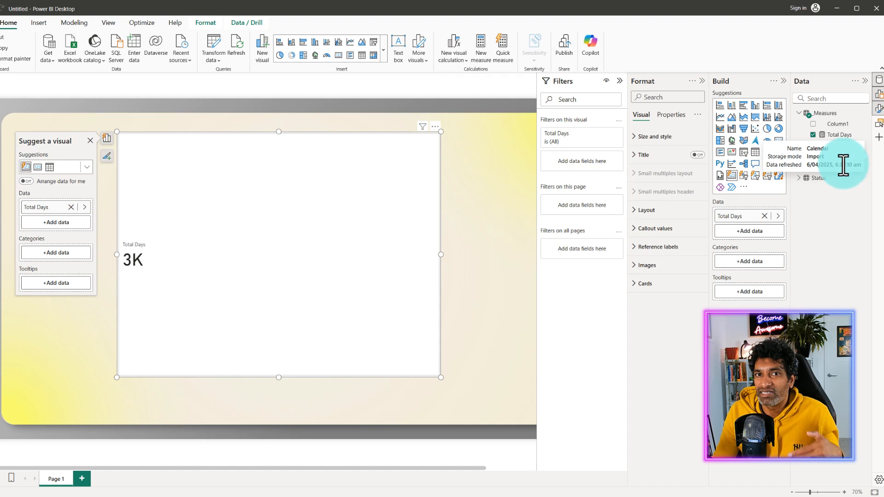
Add a new measure to the _Measures table and name it Total Attendance.
right_click(816, 115)
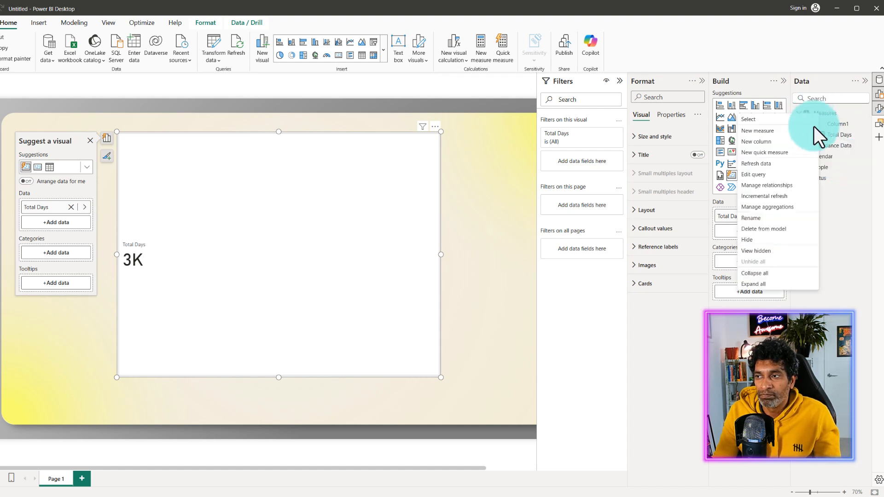
click(783, 132)
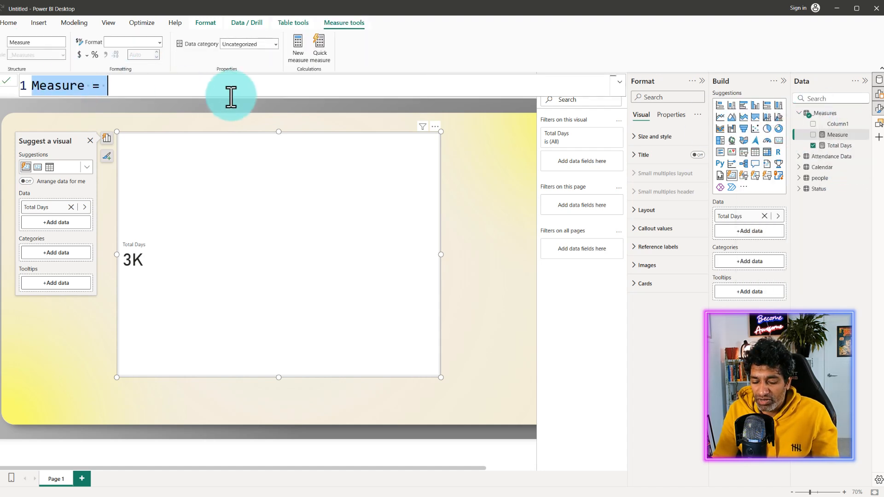
text(Tota )
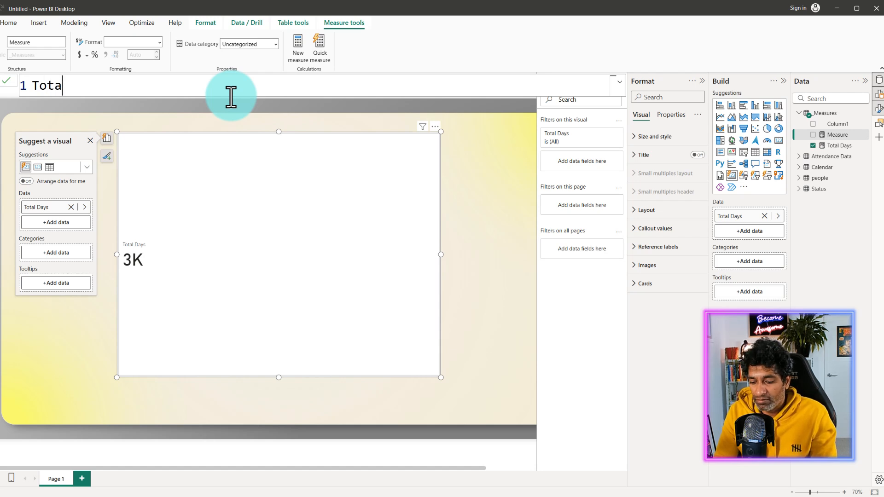
text(l Days Worked )
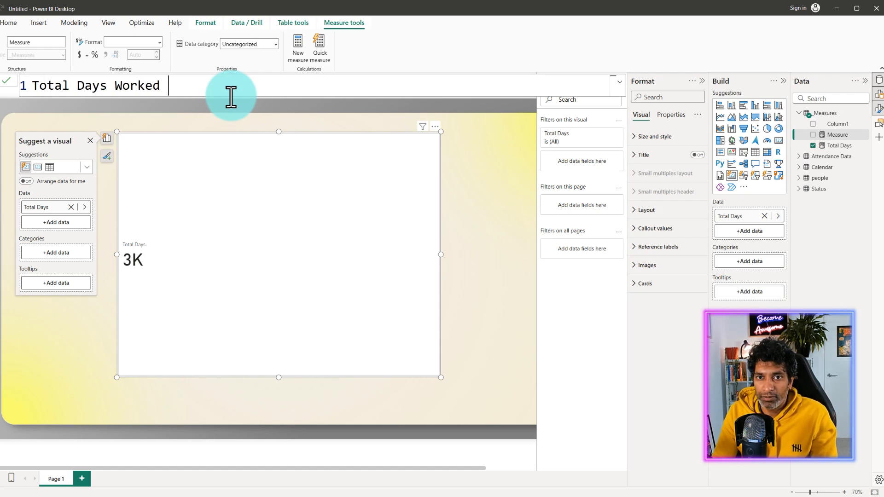
text(=)
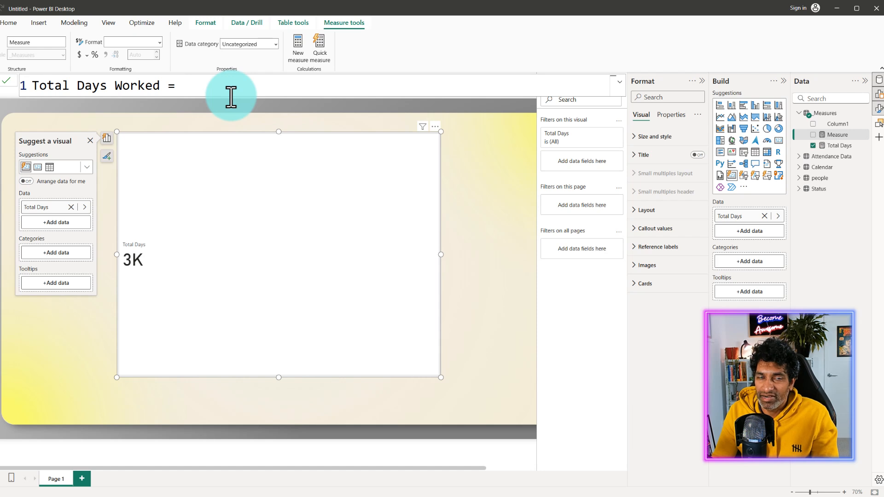
key(ctrl+shift+Left)
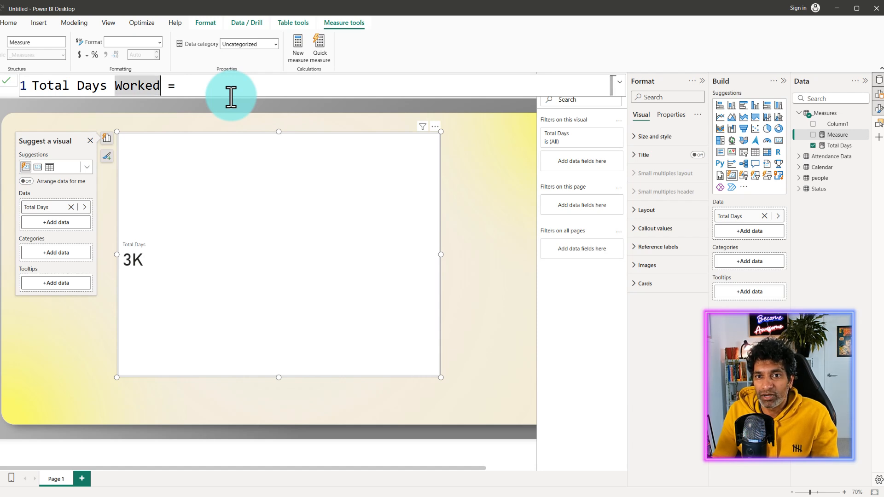
key(ctrl+shift+Left)
text(Attendance)
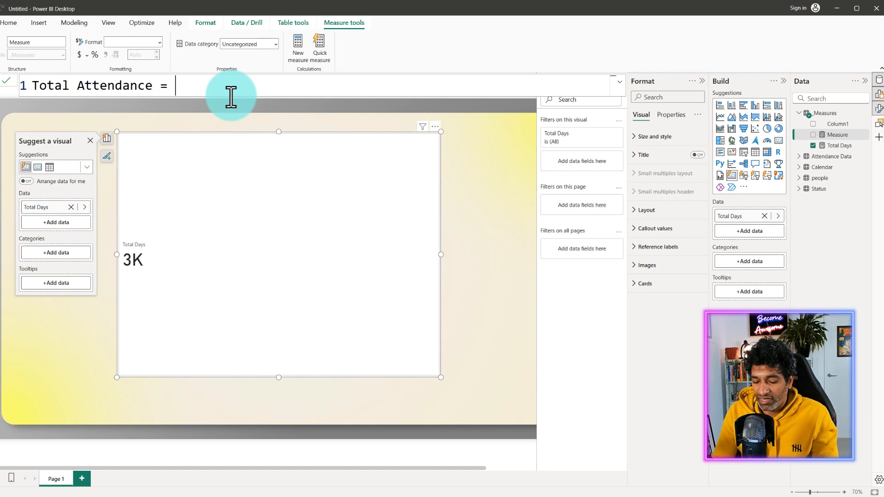
Begin the Total Attendance formula with CALCULATE([Total Days], 'Status'[Status] in {"Present", as its expression and filter.
text(calc)
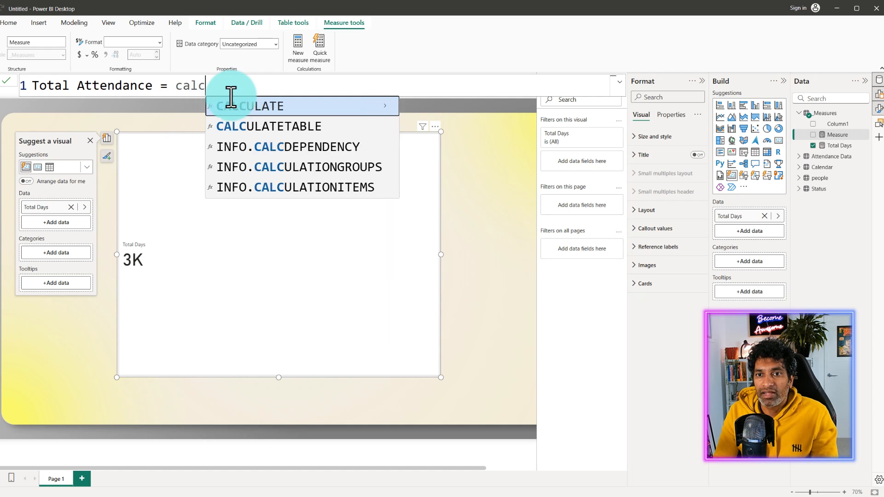
key(Tab)
text([)
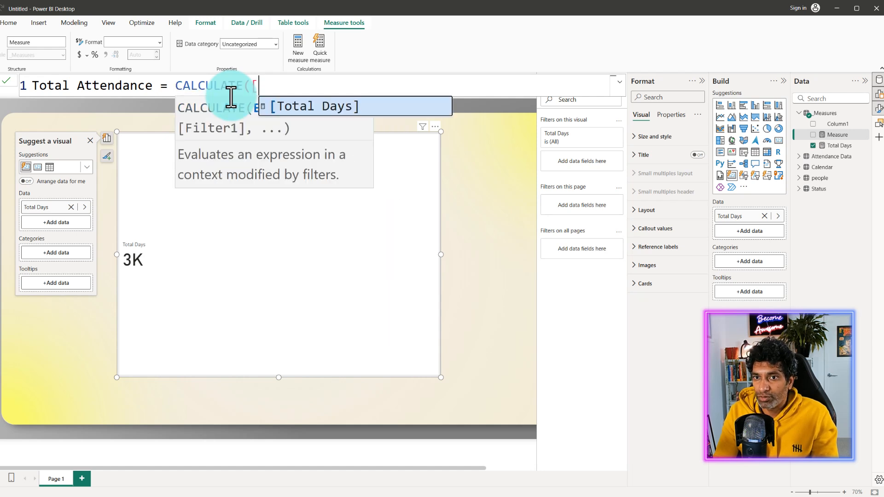
key(Tab)
text(,)
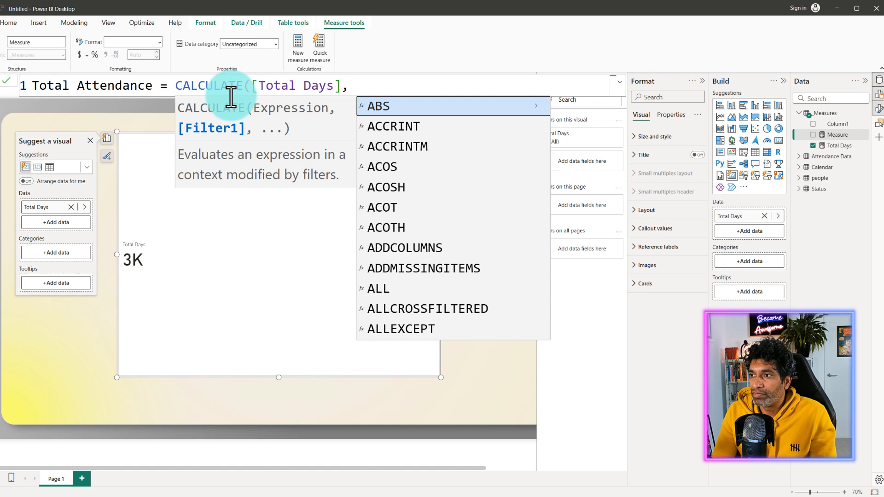
text(sta)
key(Up)
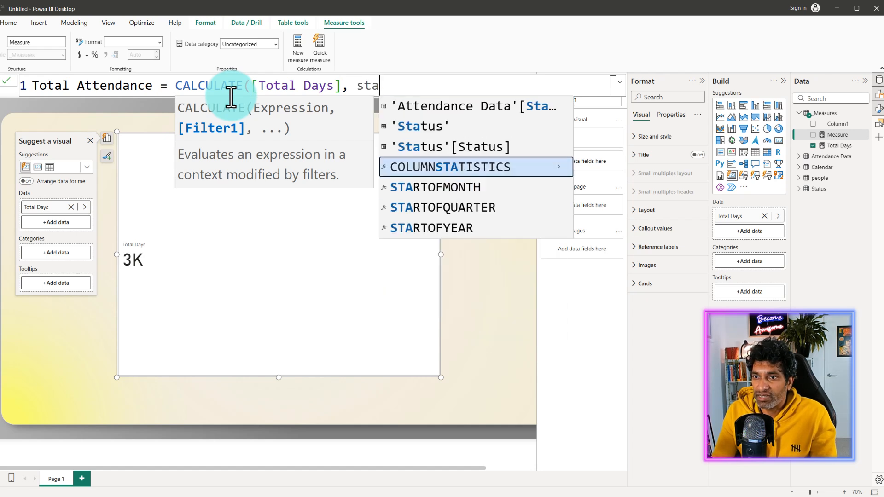
key(Up)
key(Tab)
text(in )
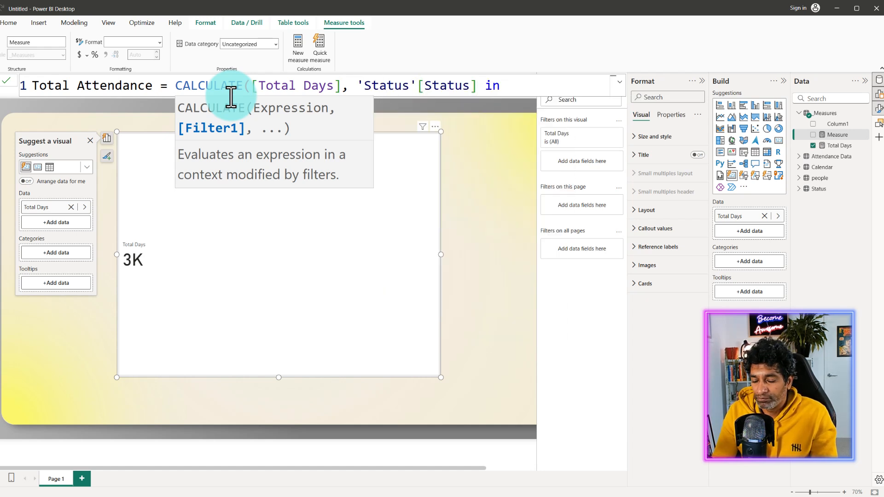
text({"Present",)
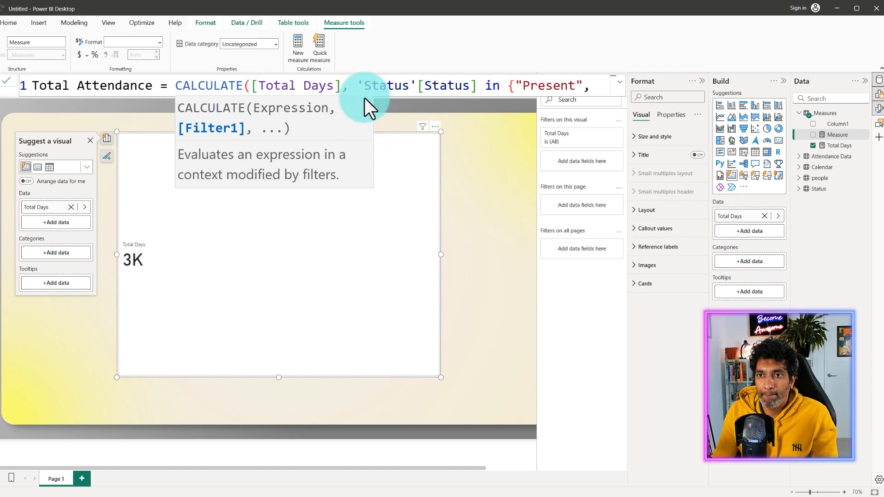
Put the status filter on its own indented line and complete its list with "On call", "On site" and "Remote", closing the formula.
click(354, 85)
key(shift+Return)
key(Tab)
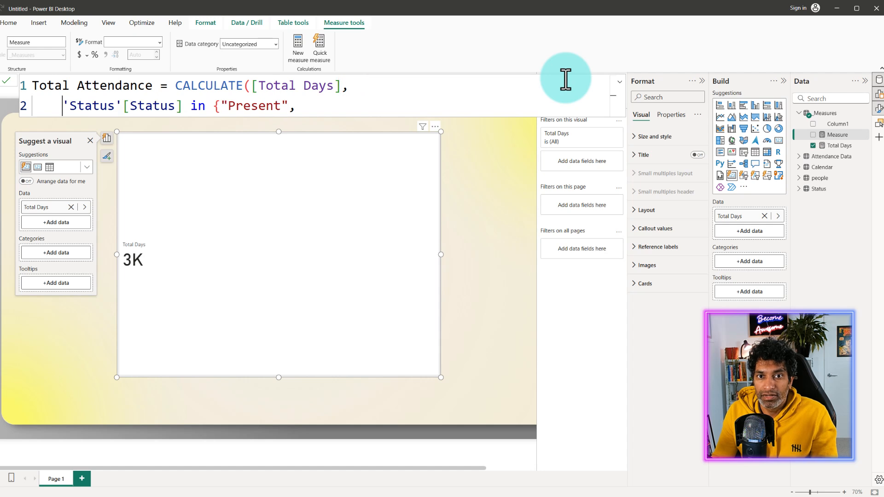
click(319, 105)
text(")
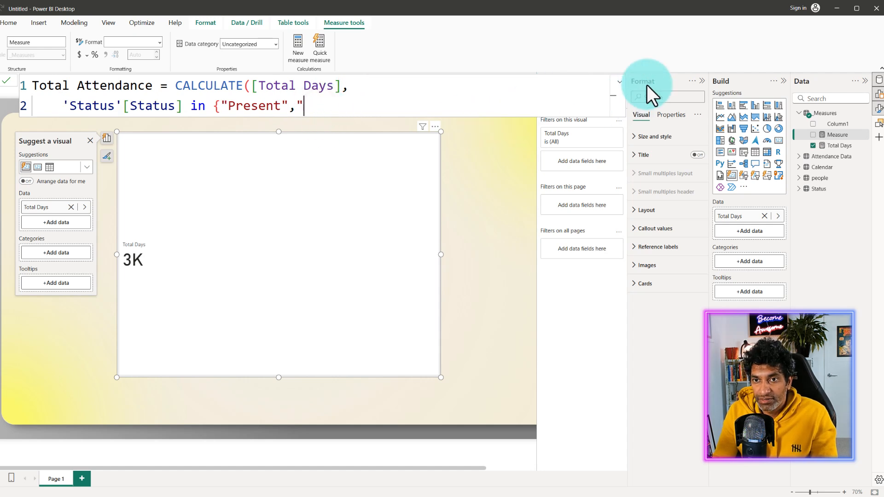
text(On ca)
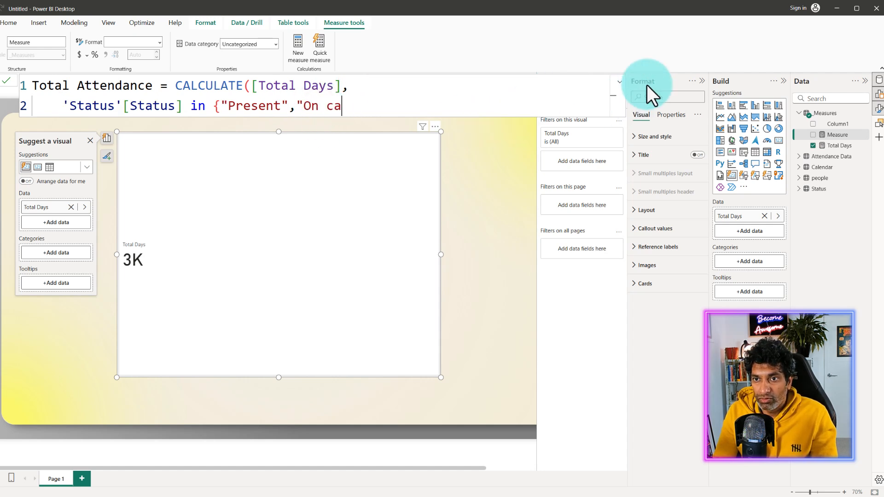
text(ll","On)
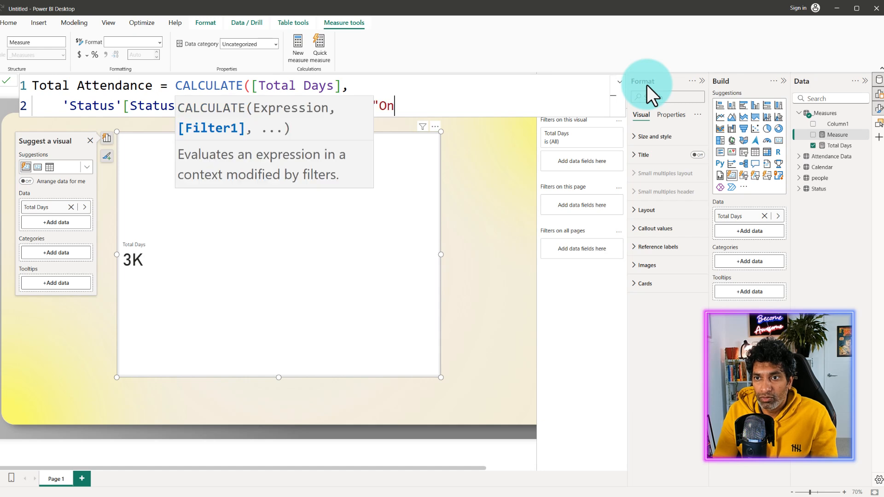
text( site", "Remote"))
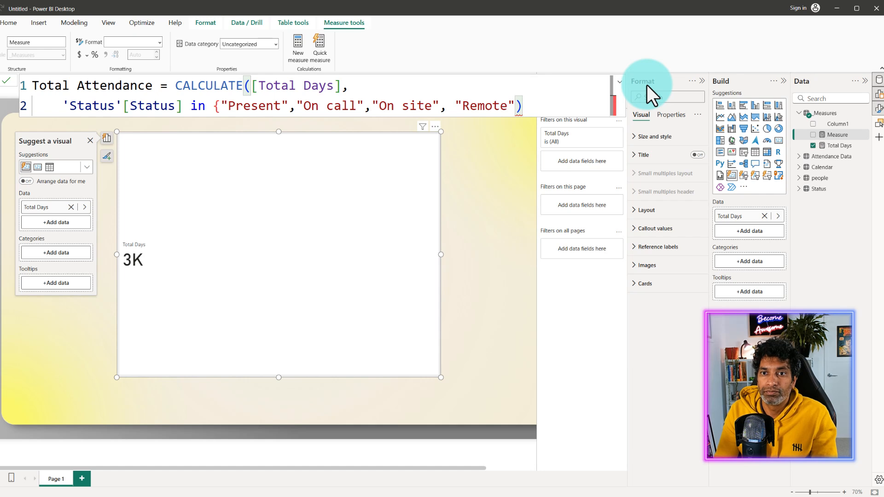
key(BackSpace)
text(})
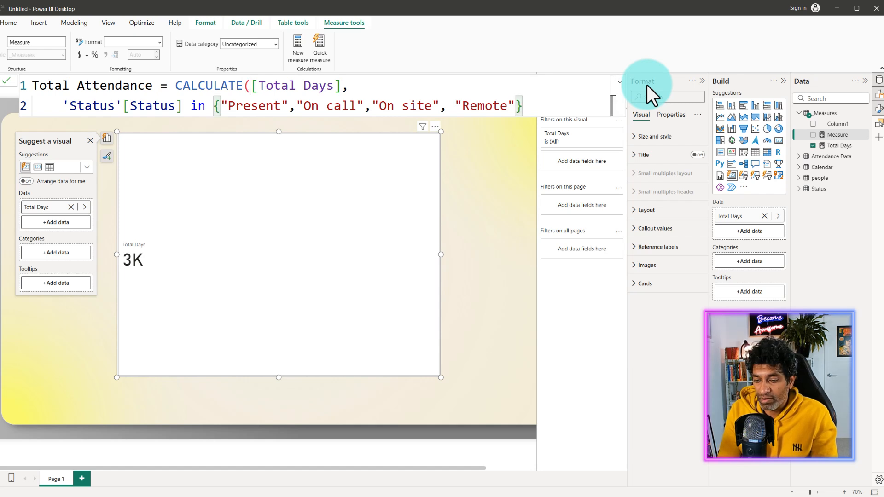
text())
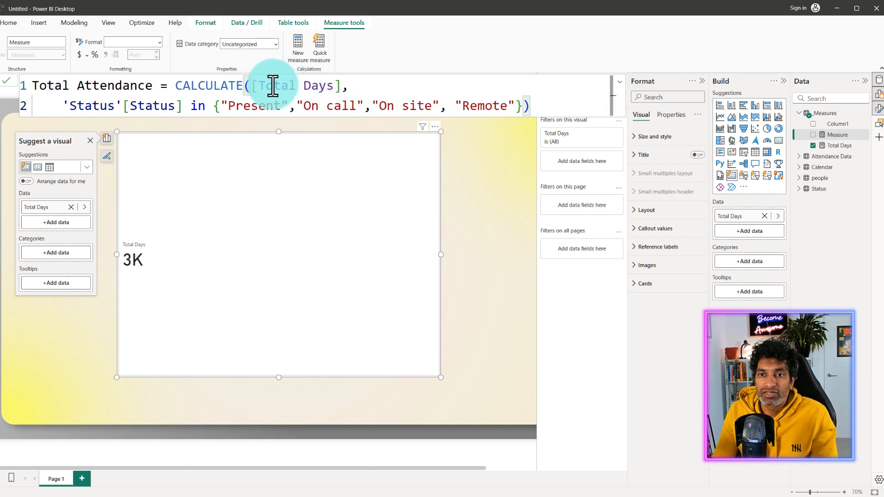
Commit the Total Attendance measure and add it to the card visual beside Total Days.
double_click(236, 111)
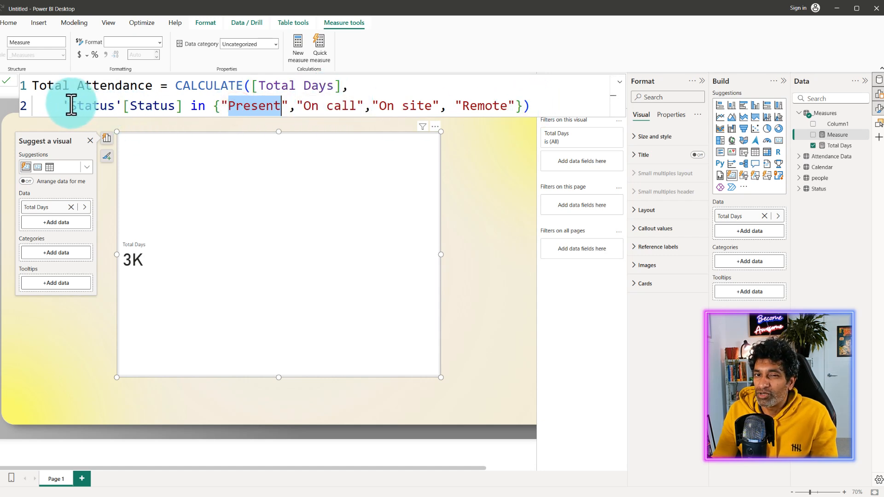
drag(69, 106, 183, 106)
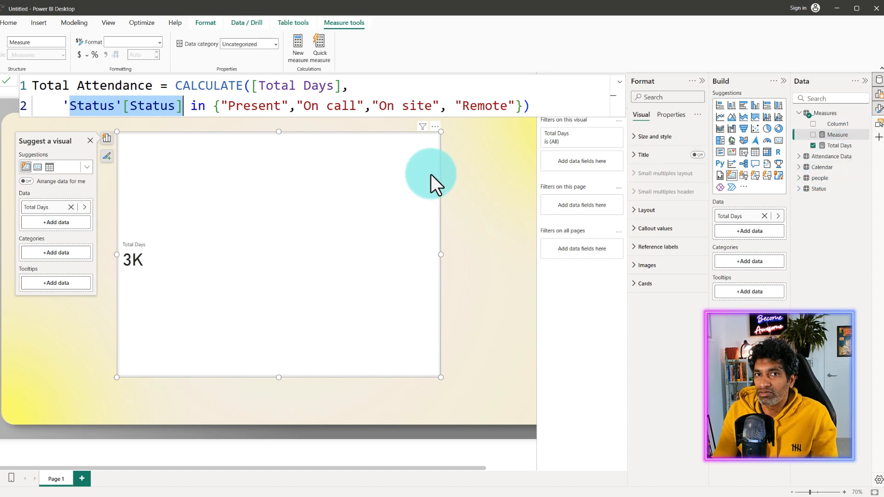
click(8, 83)
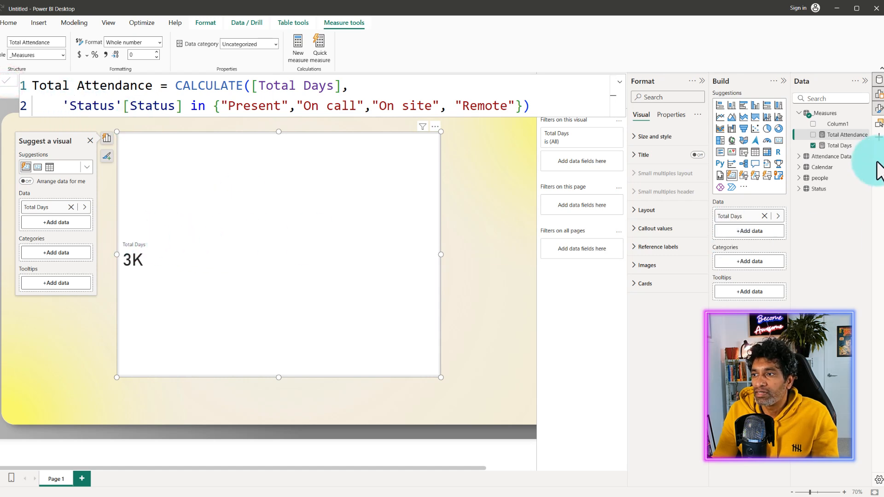
click(813, 134)
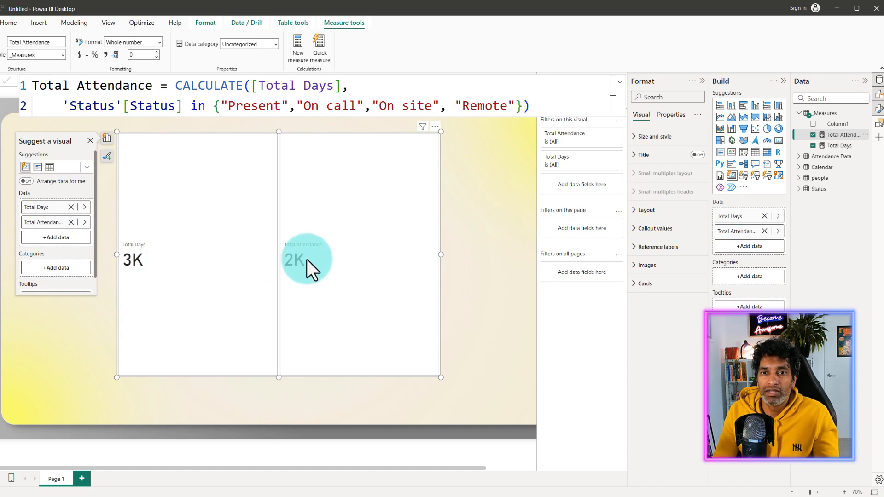
Add another measure to the _Measures table, name it Total Working Days and start its formula on a second line.
right_click(820, 114)
click(771, 131)
triple_click(157, 86)
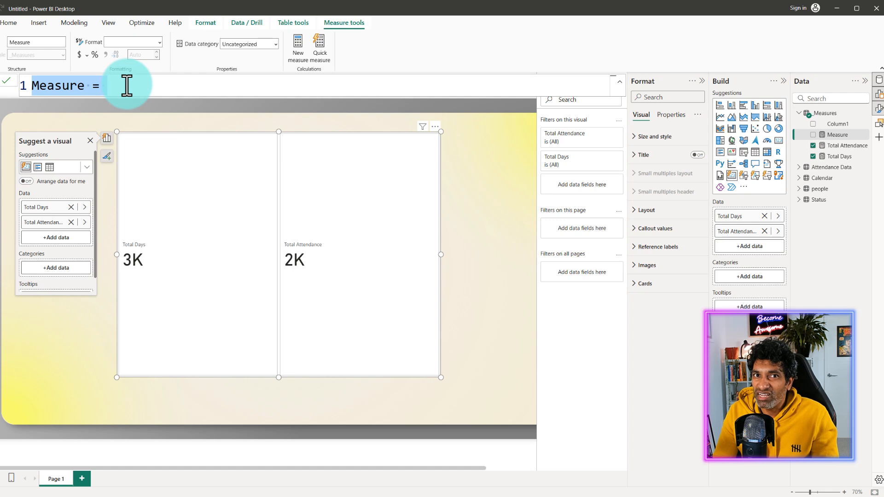
text(T)
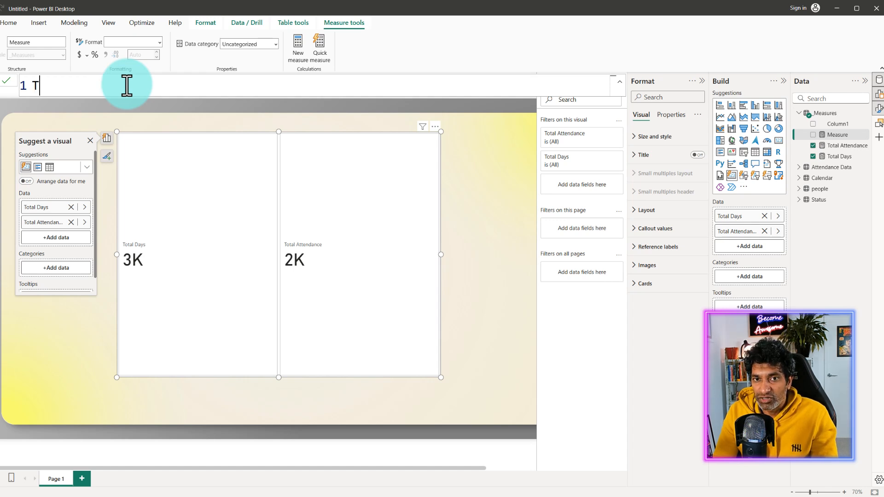
text(otal Working Days =)
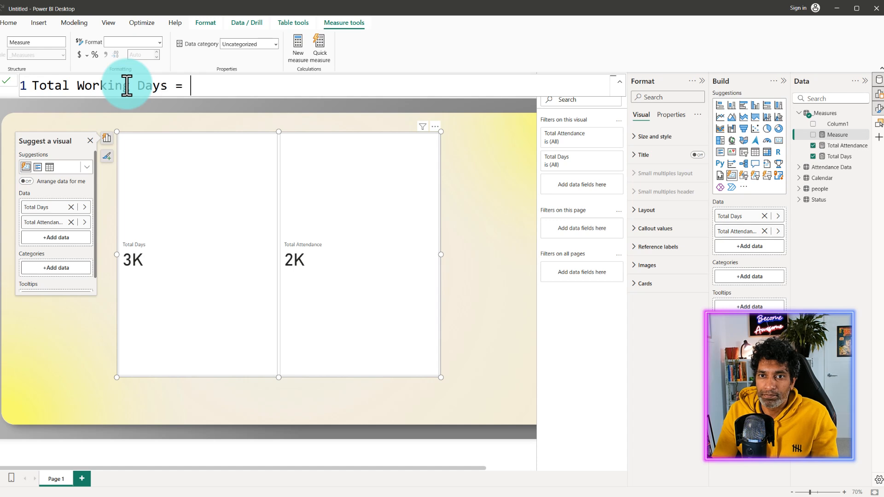
key(shift+Return)
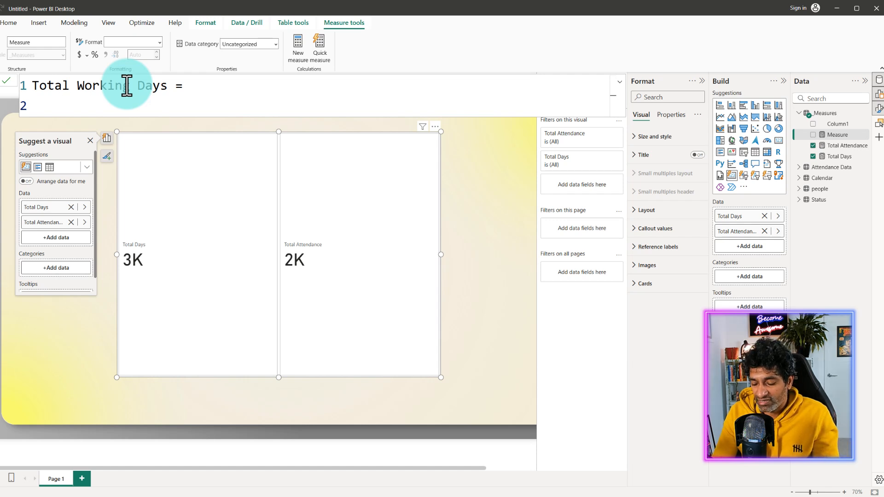
Enter CALCULATE([Total Days], 'Calendar'[Day type]=1) as the Total Working Days formula and commit the measure.
text(cal)
key(Tab)
text([)
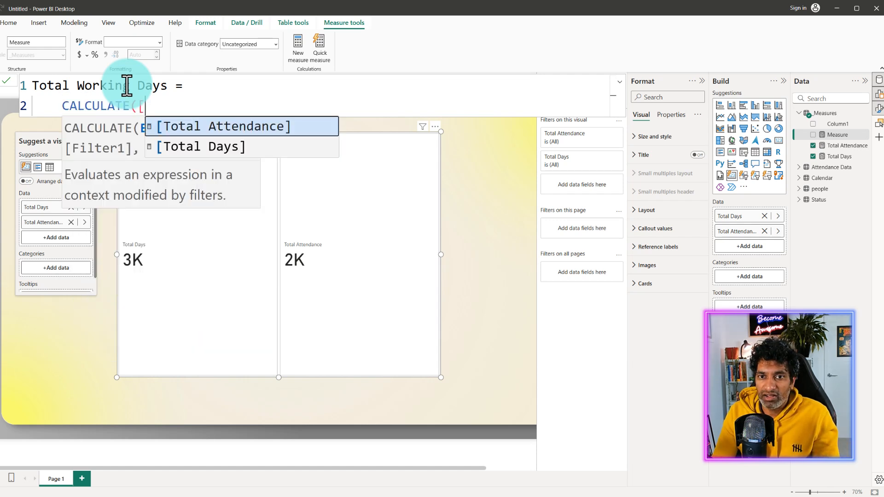
key(Down)
key(Tab)
text(, cal)
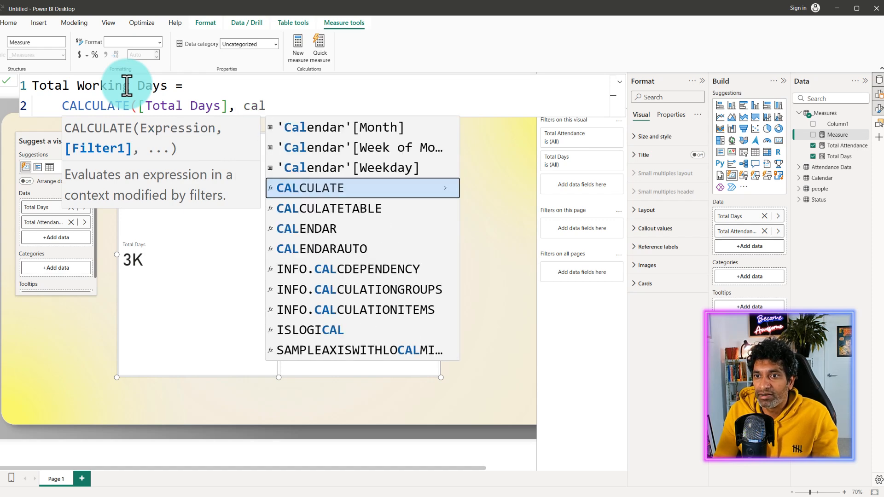
text(en)
key(Tab)
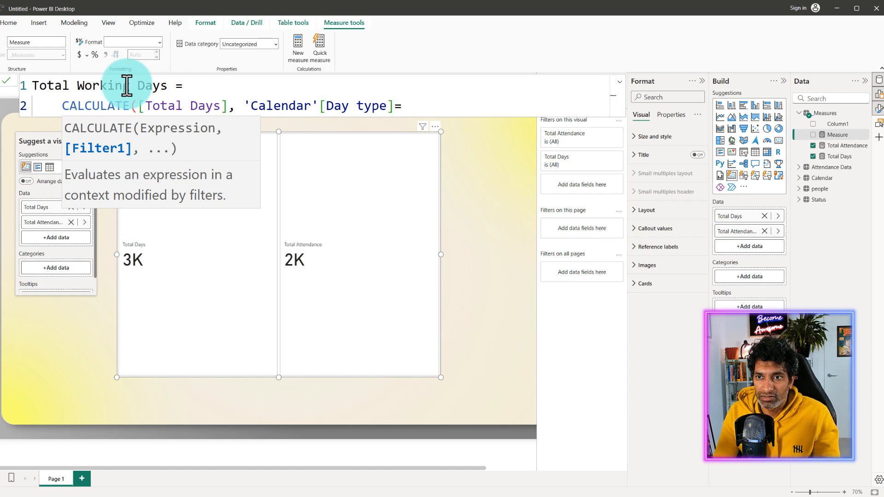
text())
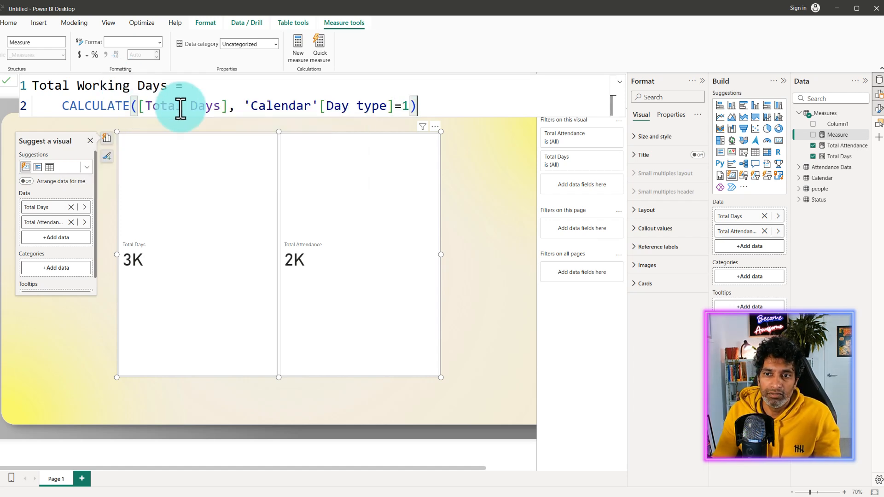
click(6, 81)
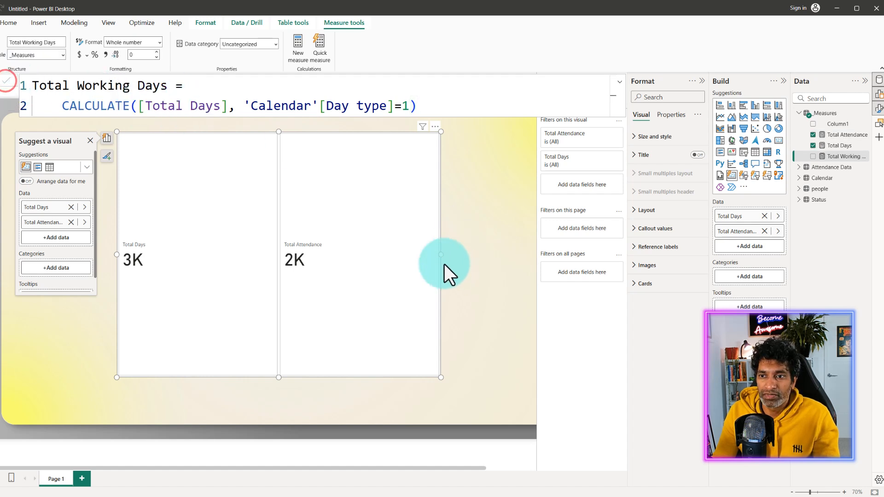
Add the Total Working Days measure to the card visual and open the details of the visual's error.
click(813, 156)
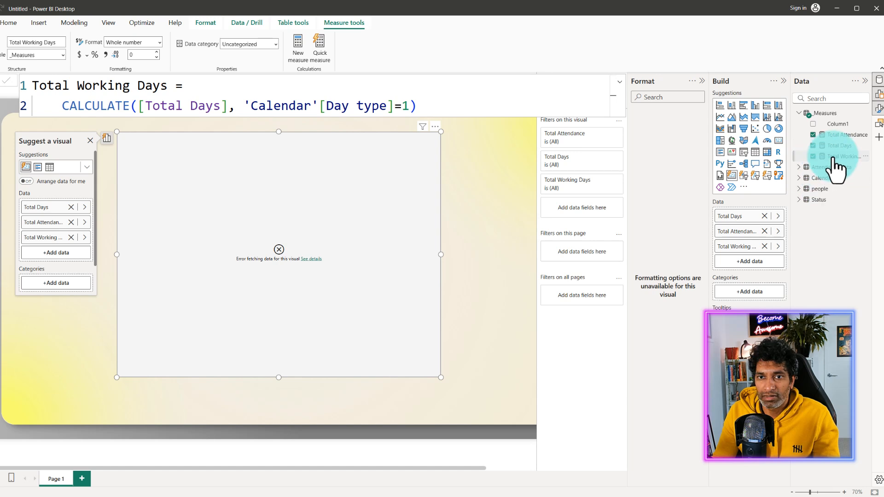
click(311, 258)
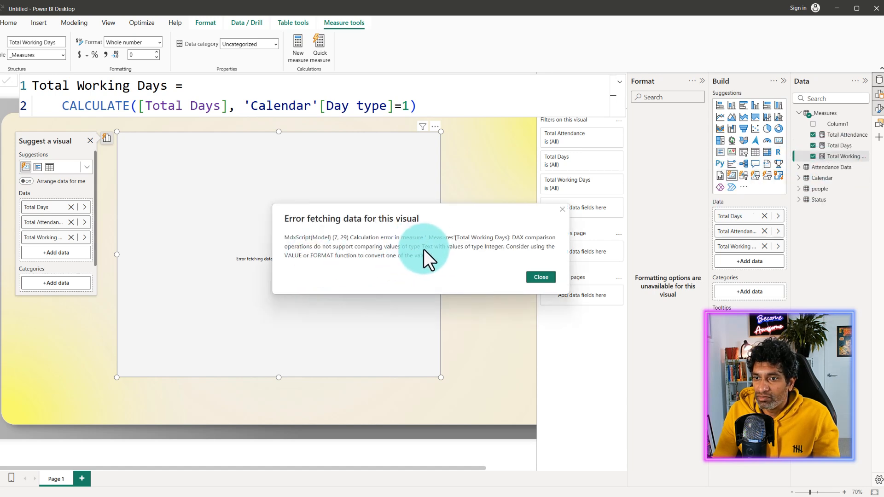
Close the error details and select the Calendar table's Day type column to check its data type.
click(546, 278)
click(803, 178)
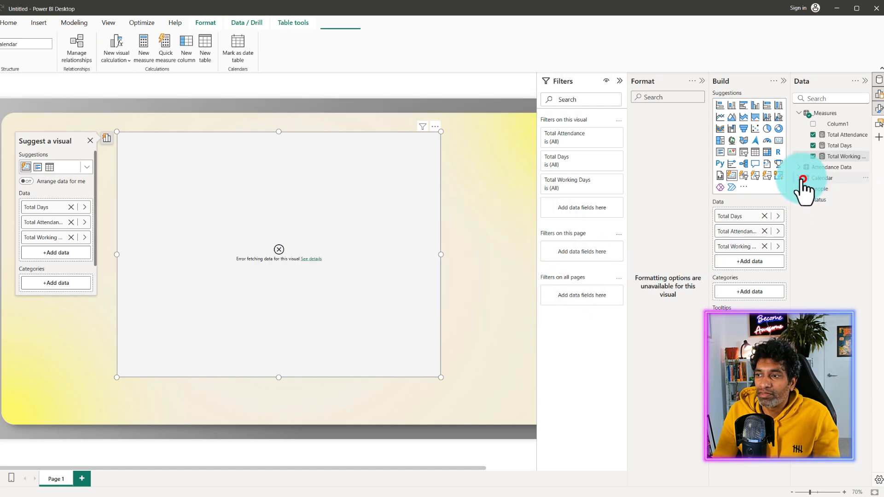
click(798, 179)
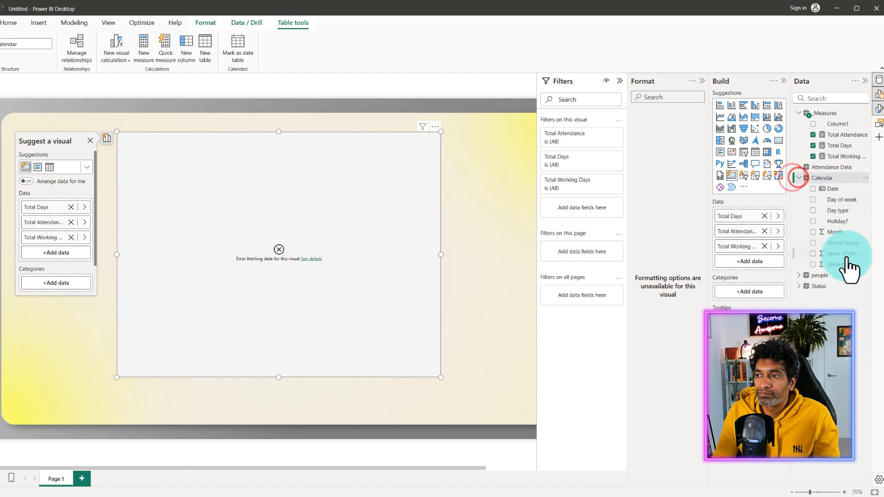
click(845, 210)
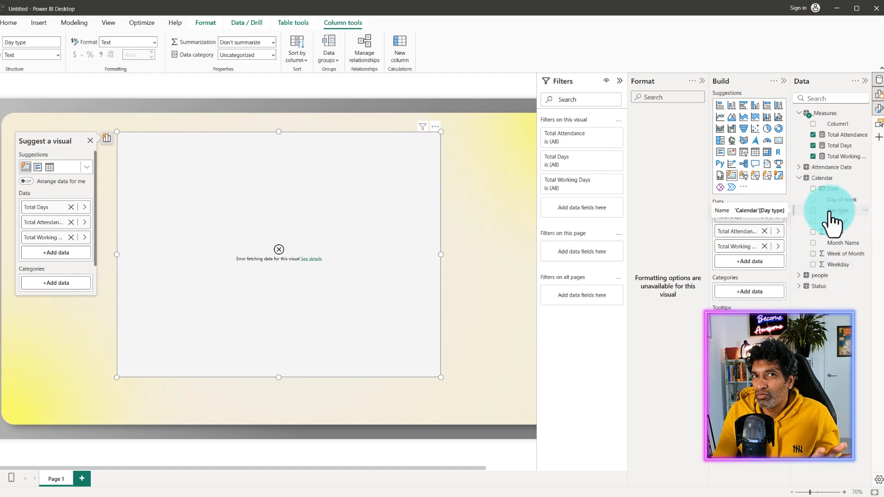
Open the Calendar query in Power Query Editor, change the Day type column's data type to whole number and apply the change.
click(14, 24)
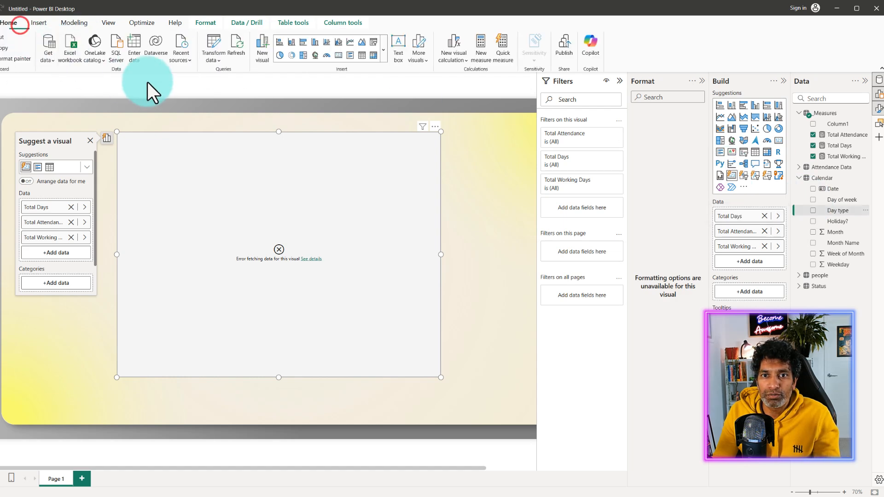
click(208, 46)
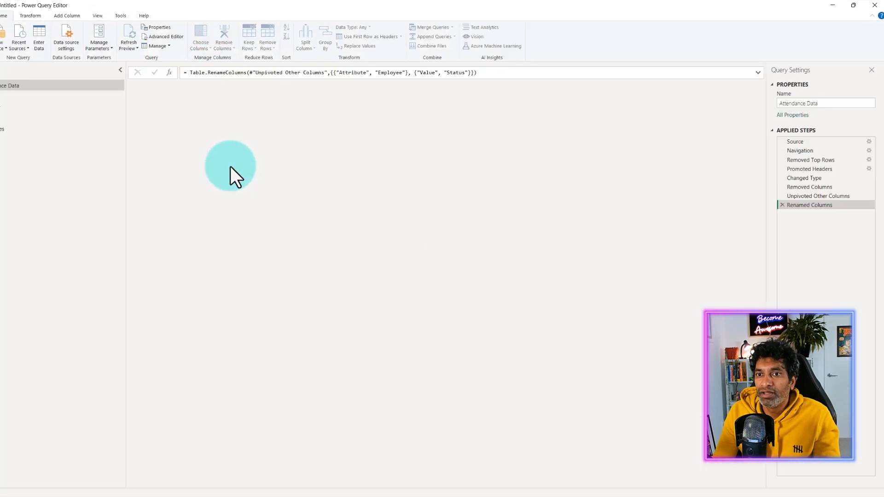
click(4, 107)
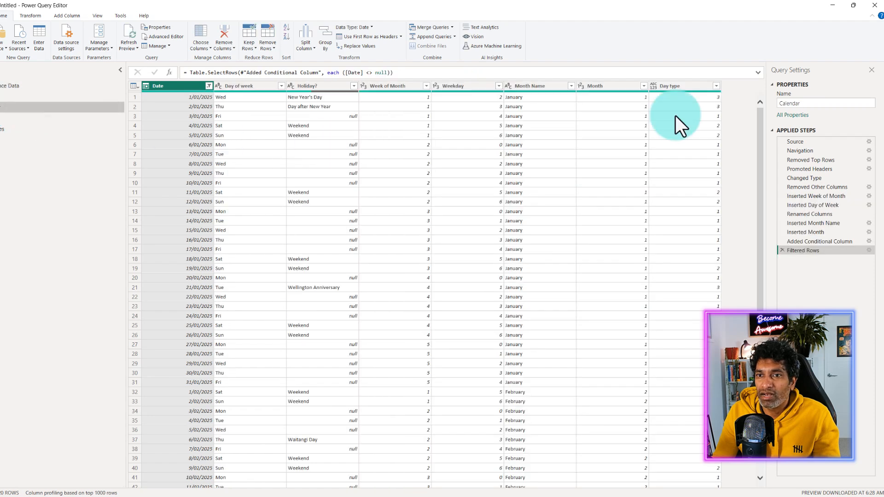
click(662, 86)
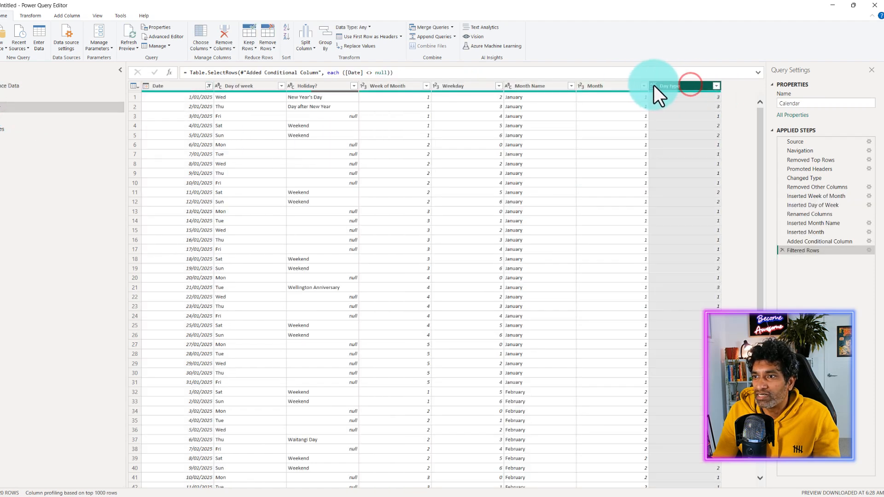
right_click(669, 84)
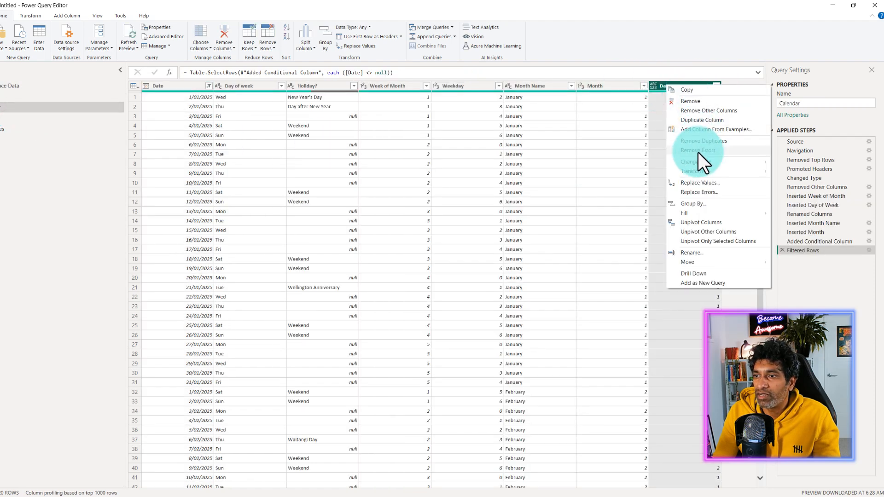
mouse_move(700, 164)
click(796, 181)
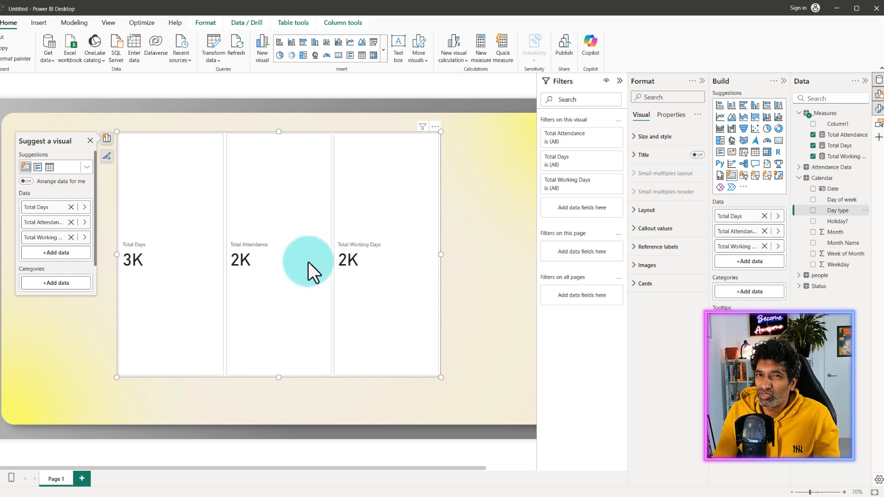
Add a new measure to the _Measures table, name it Attendance Pct and start its formula with DIVIDE.
right_click(819, 113)
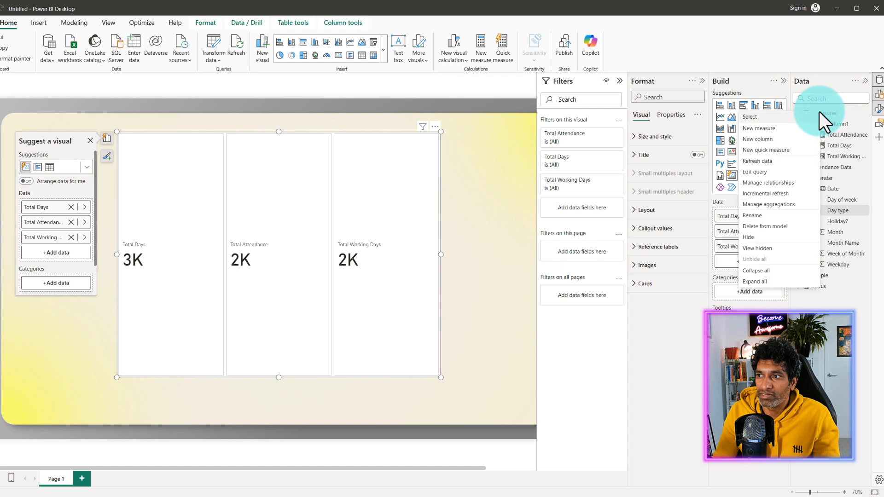
click(779, 129)
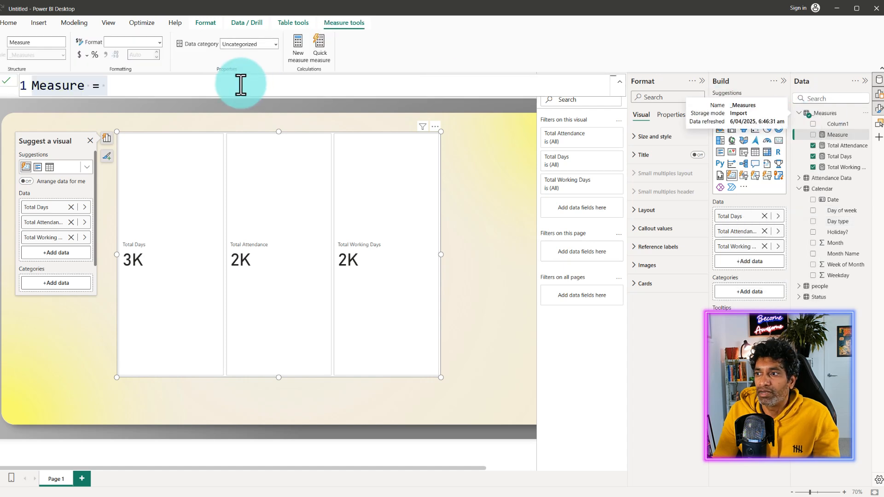
text(Attenda)
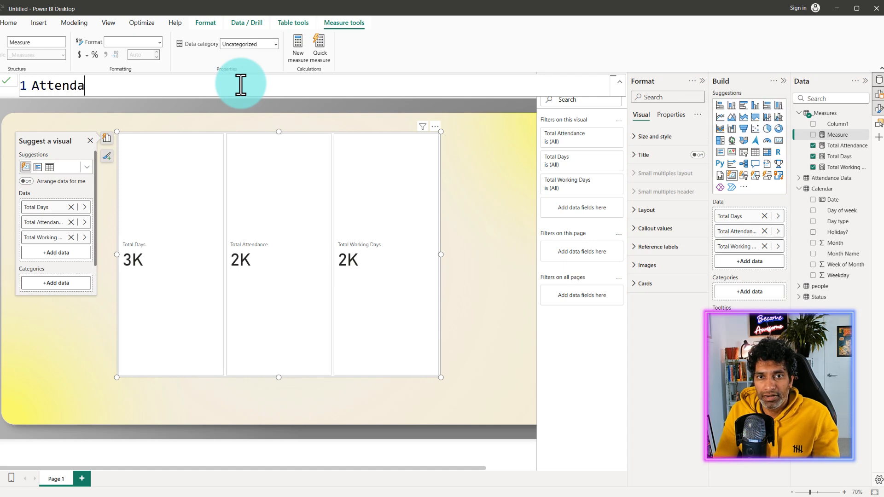
text(nce Pct = div)
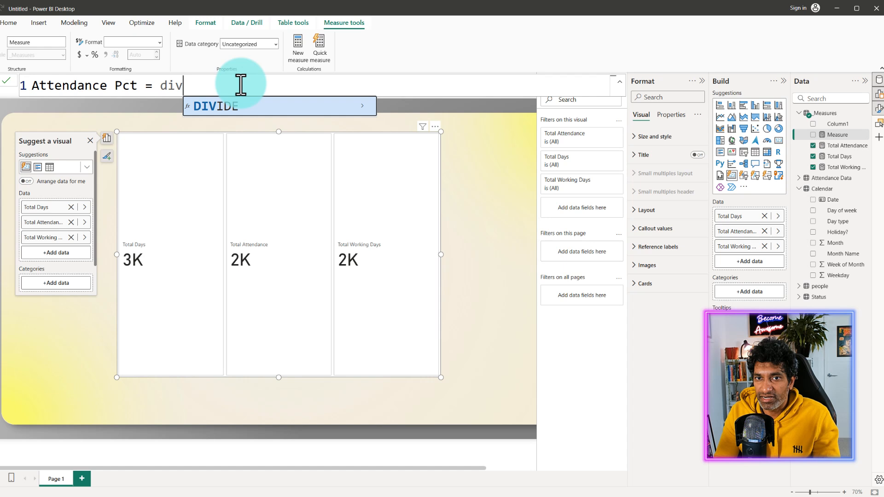
key(Tab)
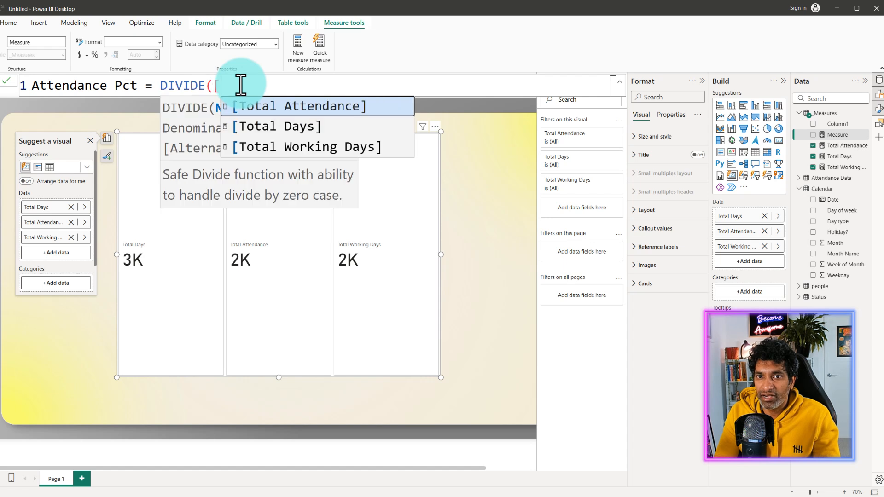
Complete the DIVIDE formula with [Total Attendance] and [Total Working Days] as its arguments and commit the measure.
text([)
key(Tab)
text(,)
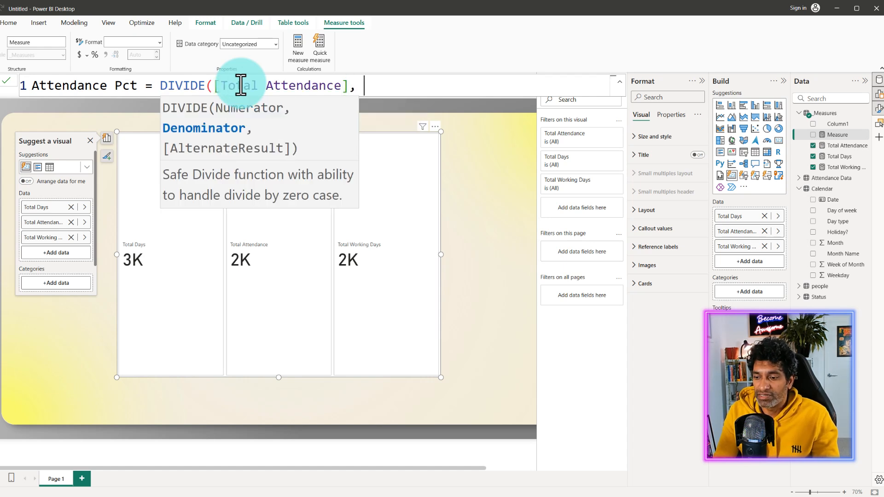
text( [)
key(Down)
key(Down)
key(Tab)
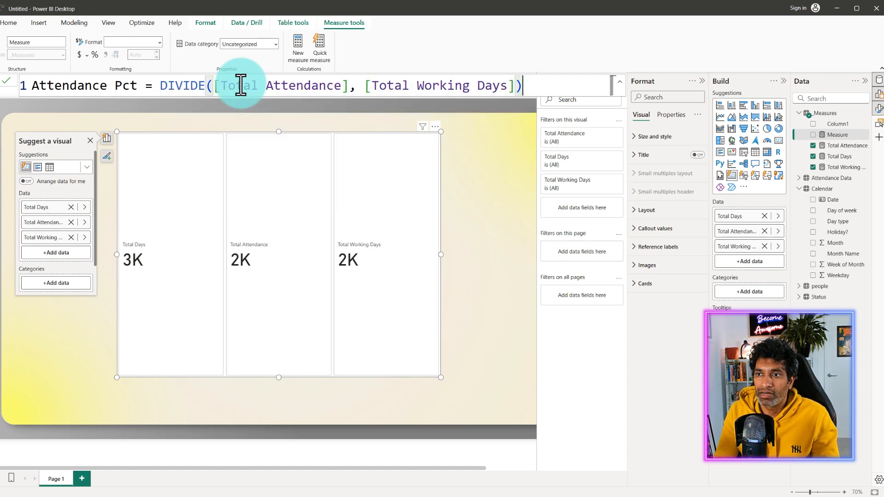
text())
key(Return)
Format Attendance Pct as a percentage with 1 decimal place and add it to the card visual.
click(94, 54)
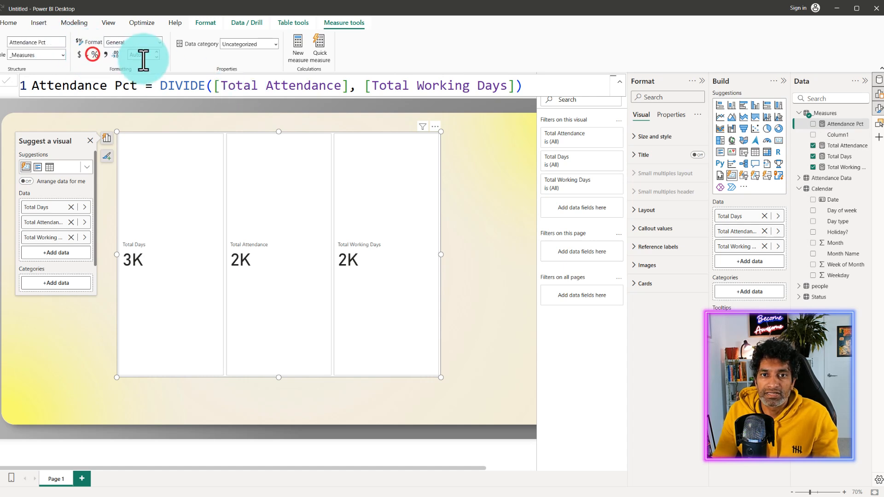
click(155, 52)
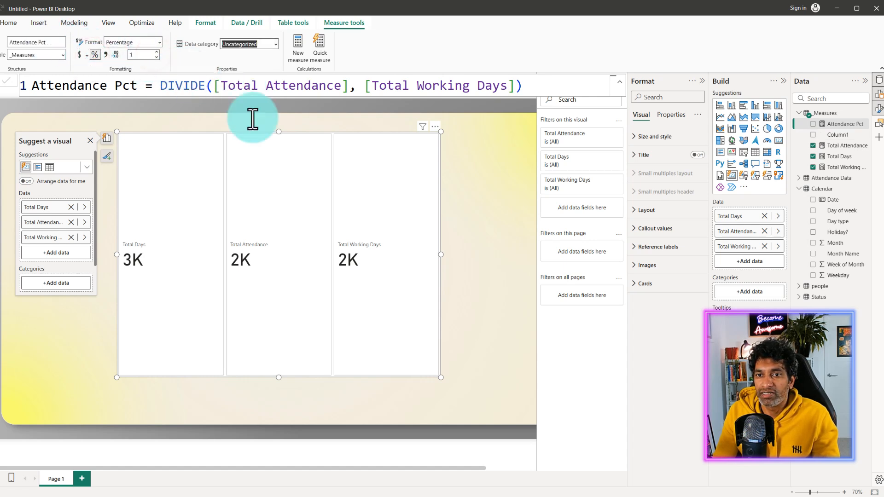
click(813, 124)
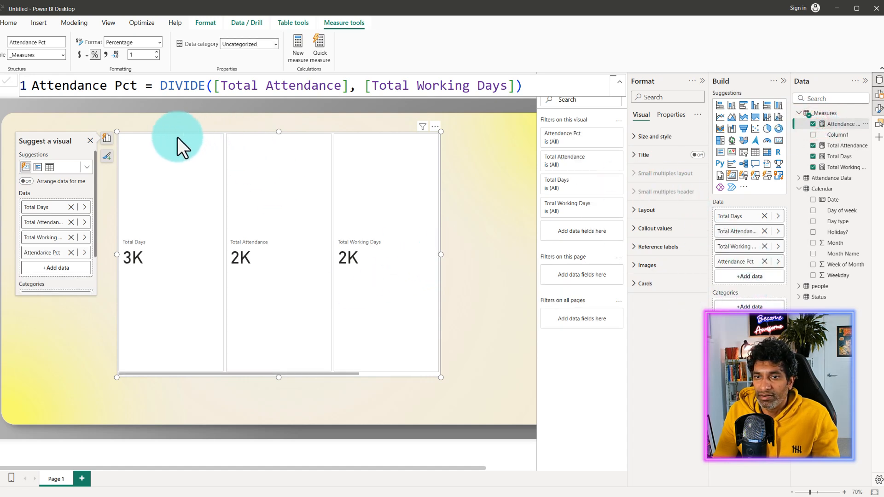
Arrange the card visual as a single column with a maximum of 6 cards shown, and narrow it to under half its width.
click(643, 210)
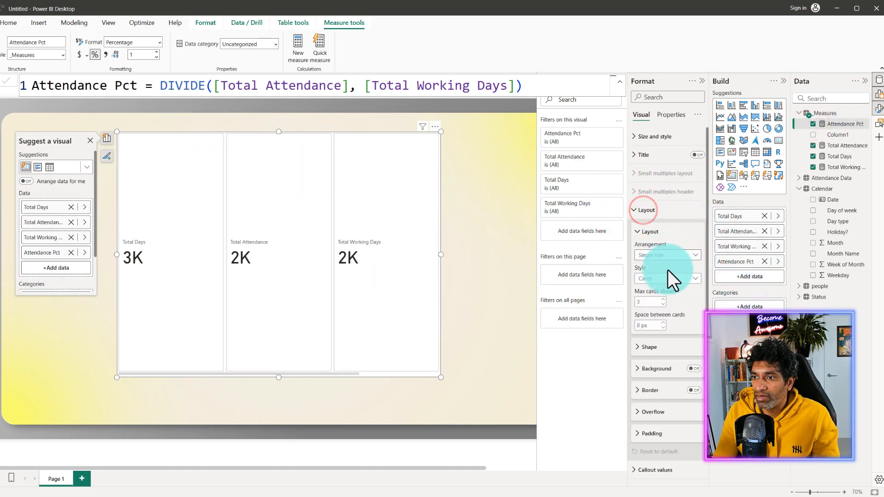
click(643, 301)
click(667, 255)
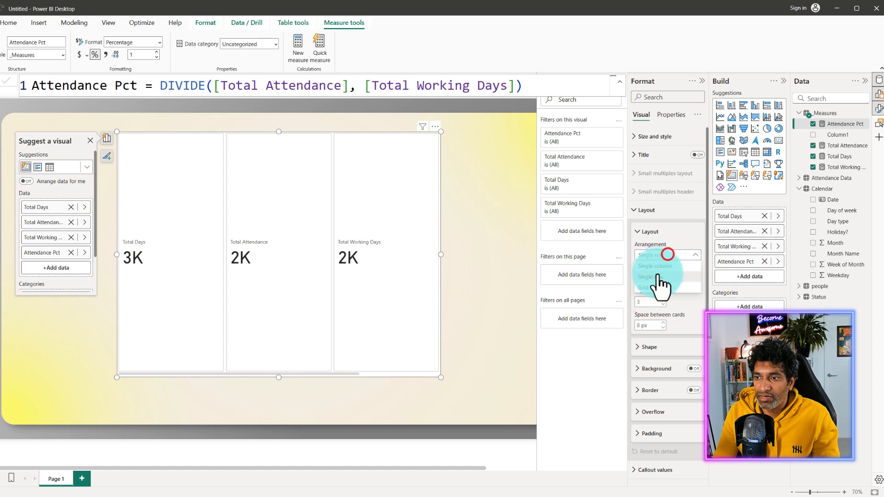
click(659, 268)
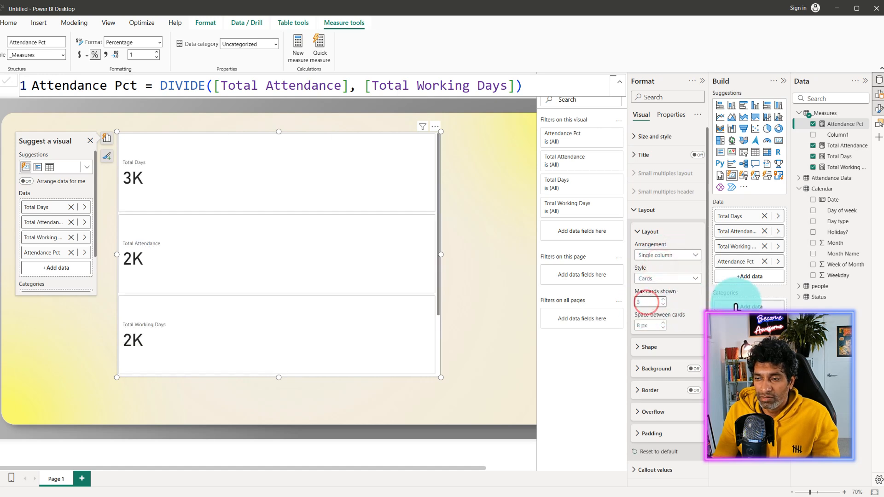
key(BackSpace)
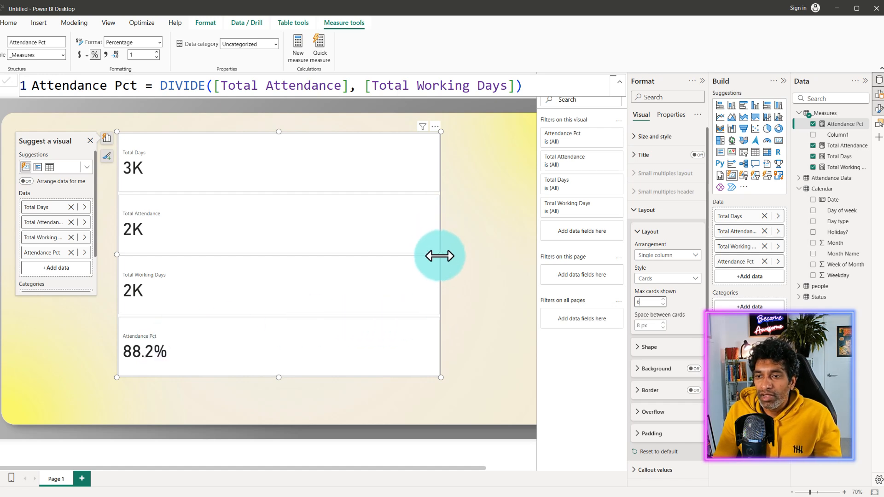
drag(440, 255, 217, 279)
click(278, 169)
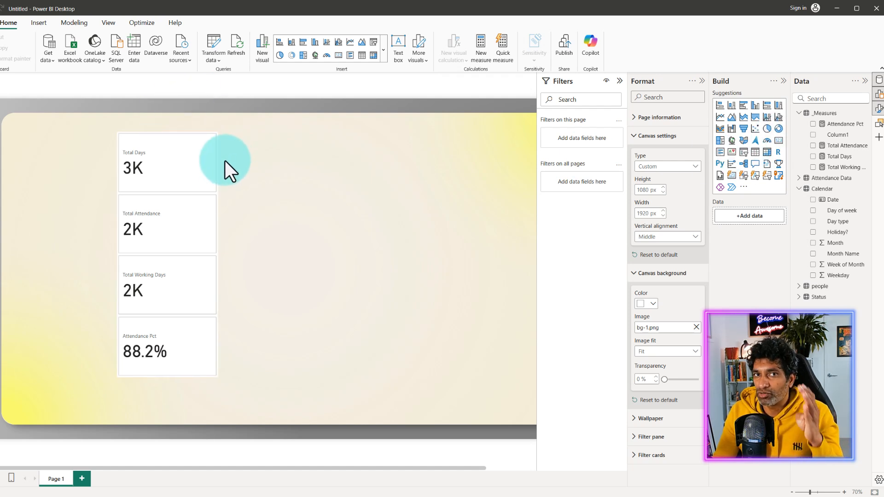
Add a button slicer of the Calendar table's Month Name in the empty area beside the cards and filter it to January.
click(743, 176)
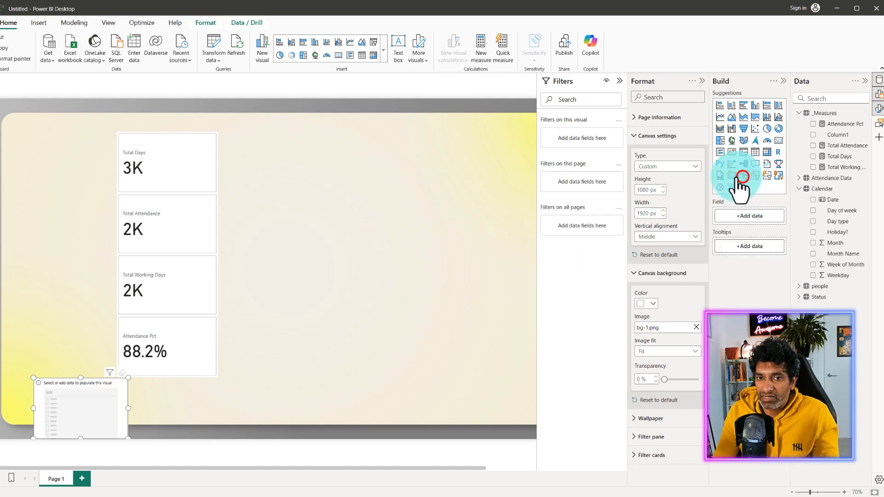
drag(90, 393, 378, 190)
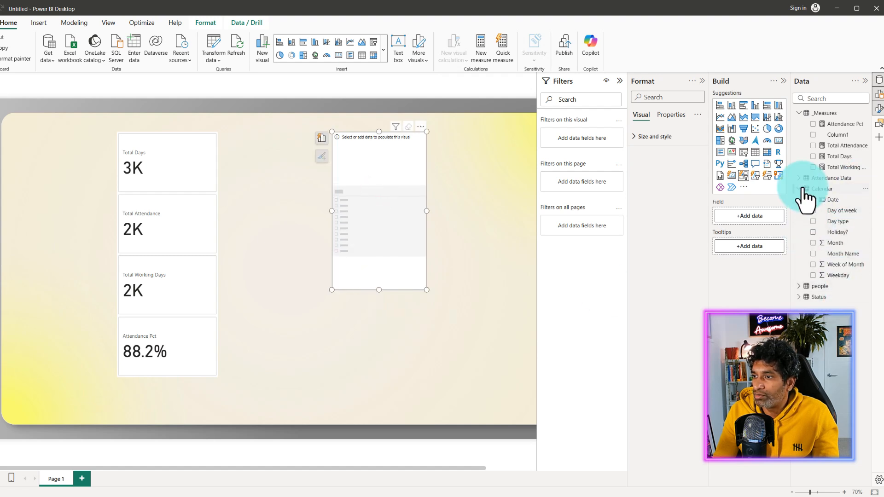
click(847, 253)
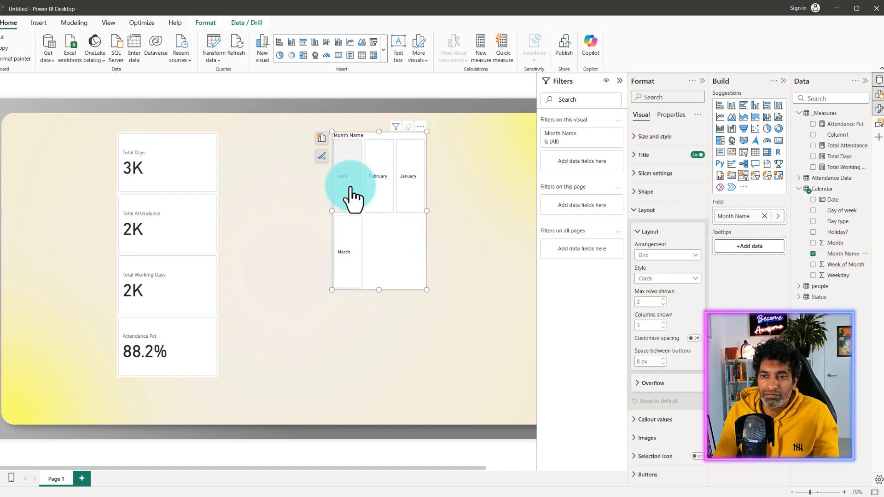
click(413, 193)
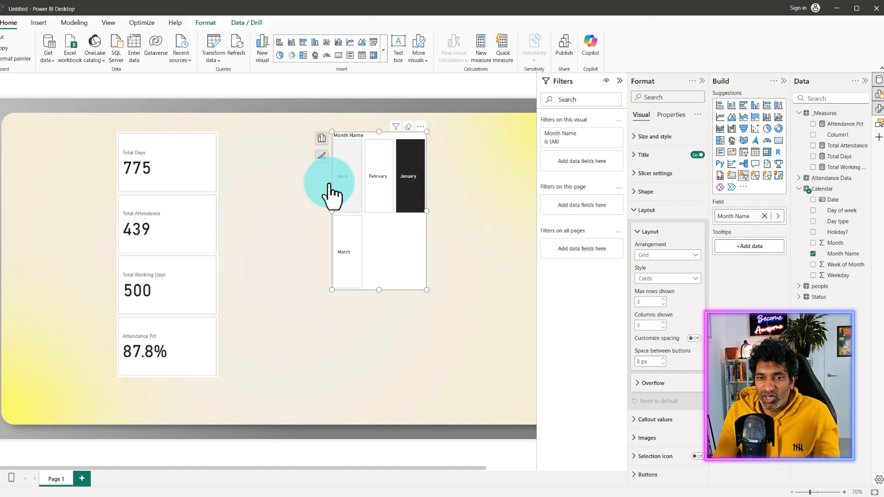
Open the Calendar table in the table view and sort its Month Name column by Month.
click(0, 99)
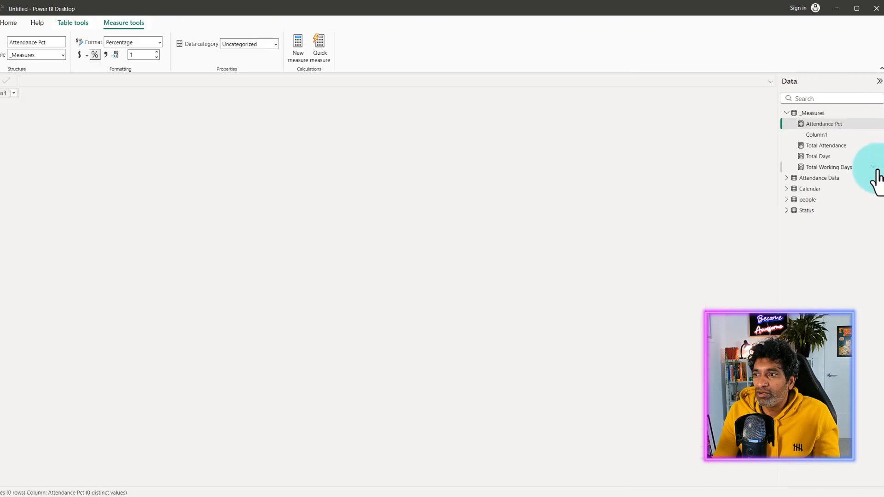
click(809, 190)
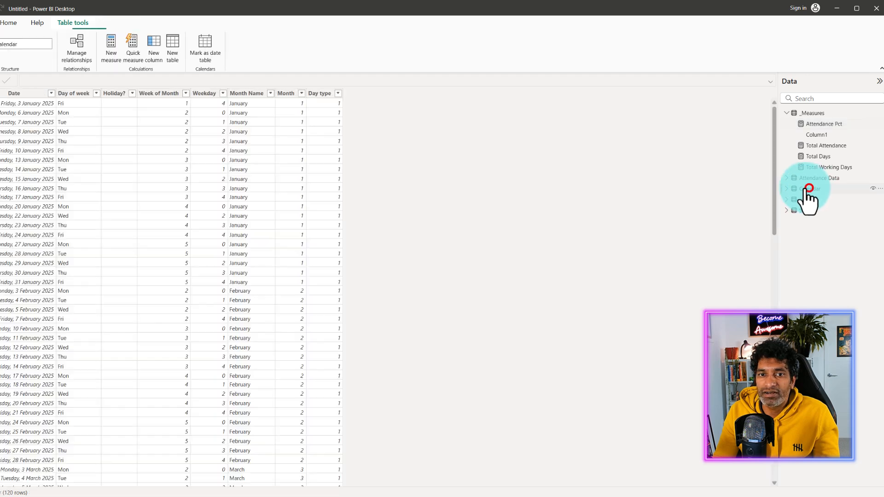
click(246, 93)
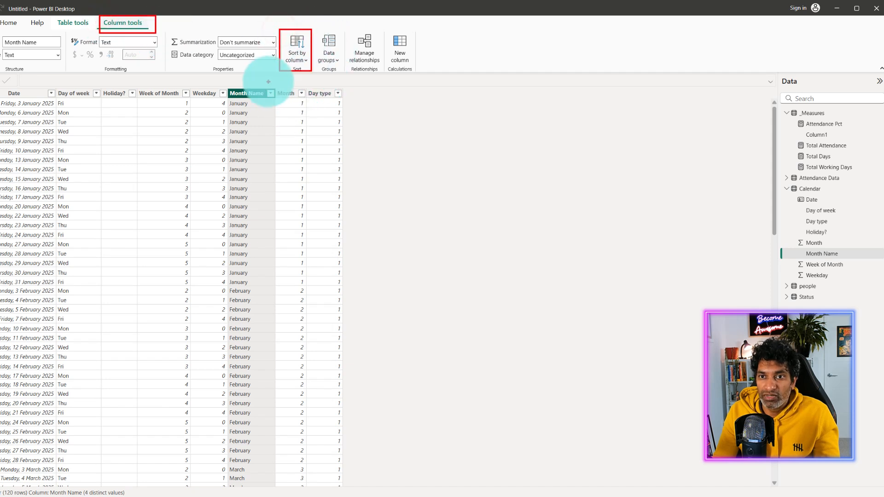
drag(291, 79, 297, 86)
key(Escape)
click(300, 56)
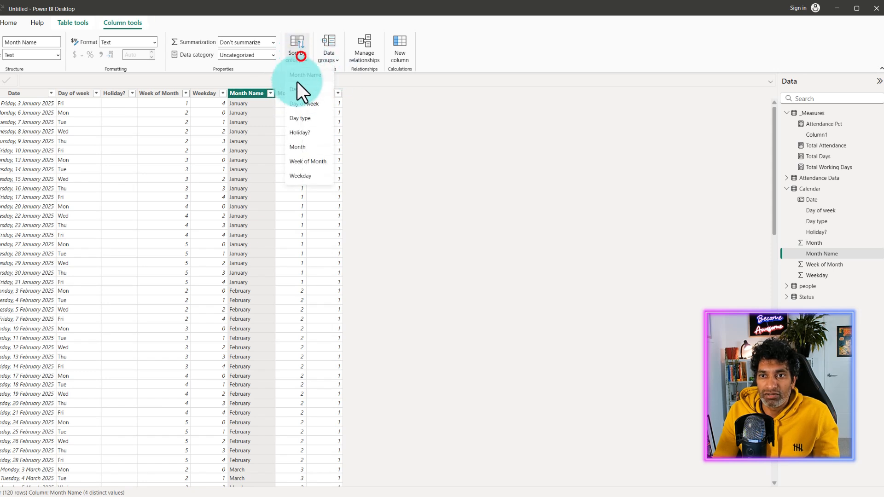
click(305, 147)
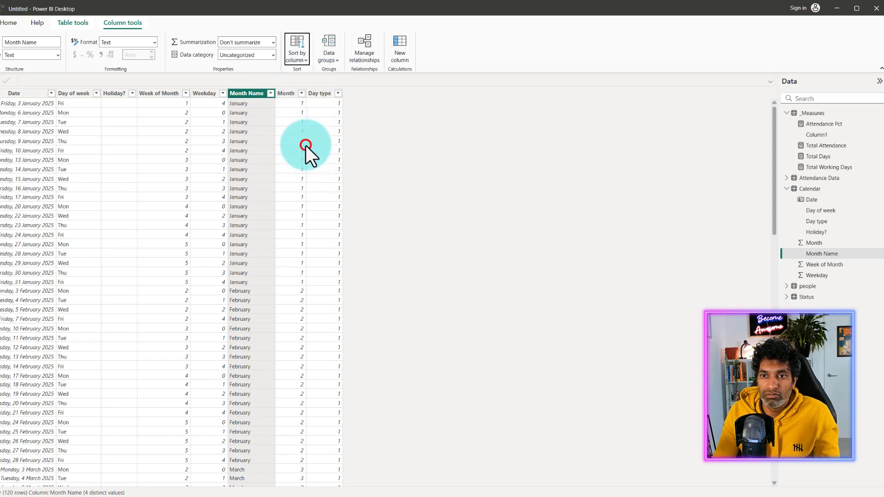
Sort the Calendar table's Day of week column by Weekday and return to the report page.
click(65, 93)
click(298, 54)
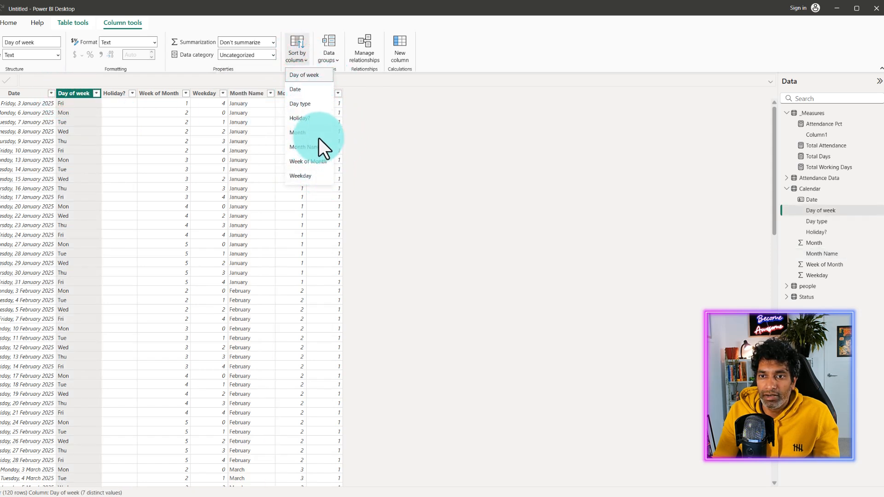
click(304, 175)
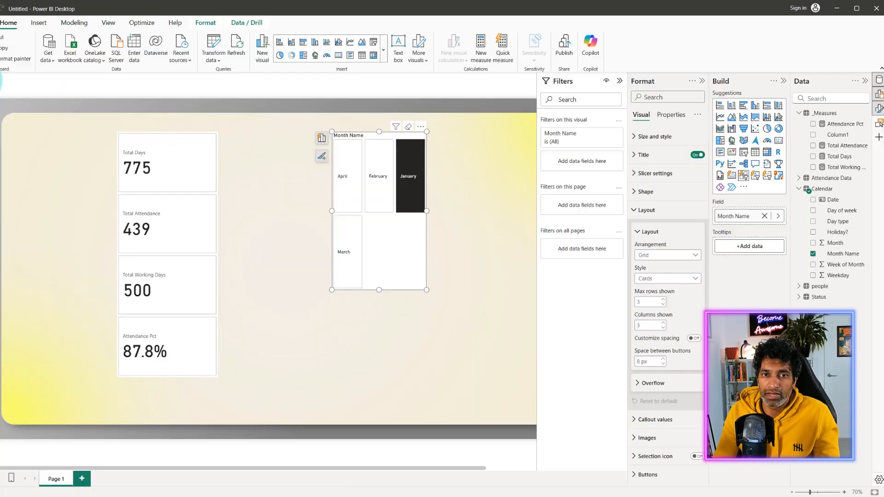
Arrange the month slicer as a single row with a maximum of 4 buttons shown, and reshape it into a wide, short strip.
click(4, 86)
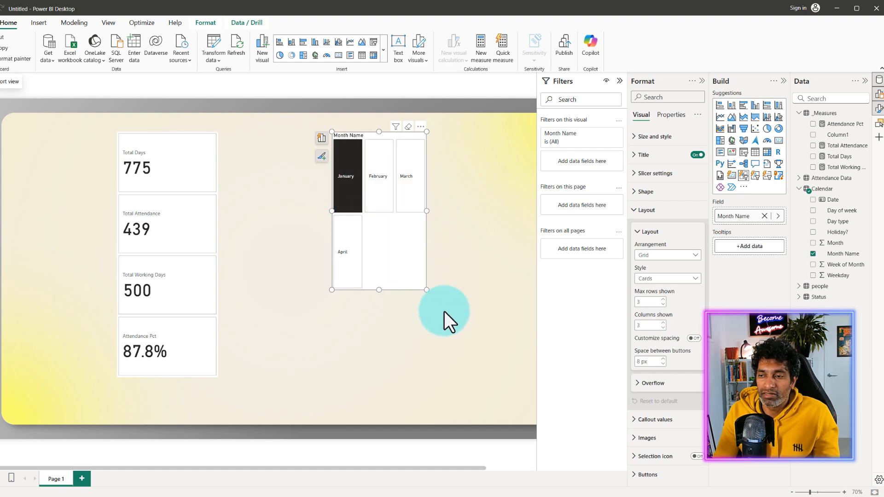
click(666, 279)
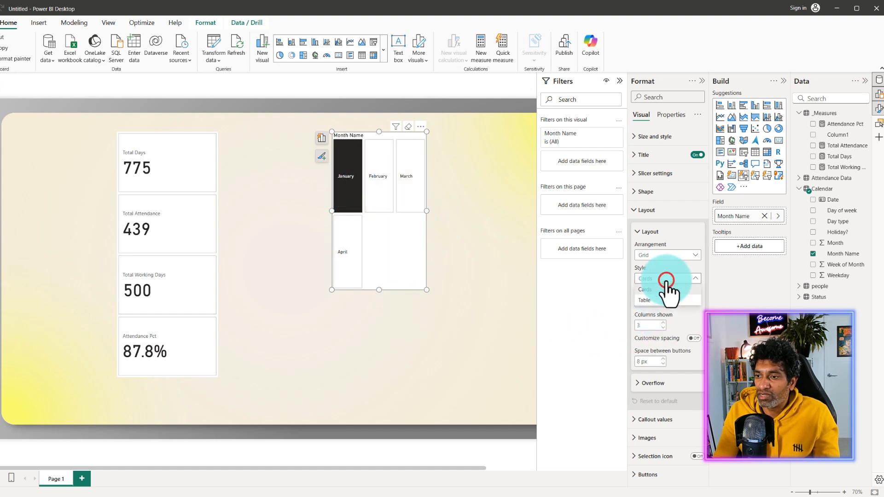
click(666, 279)
click(663, 255)
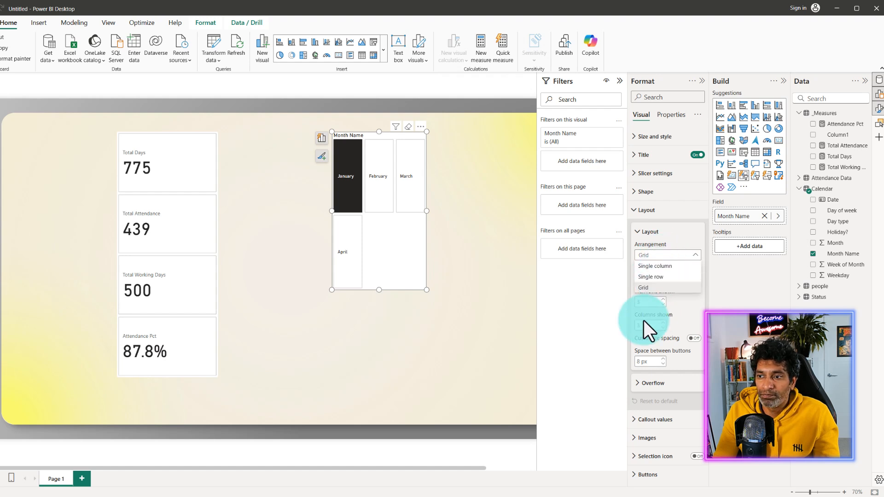
click(653, 278)
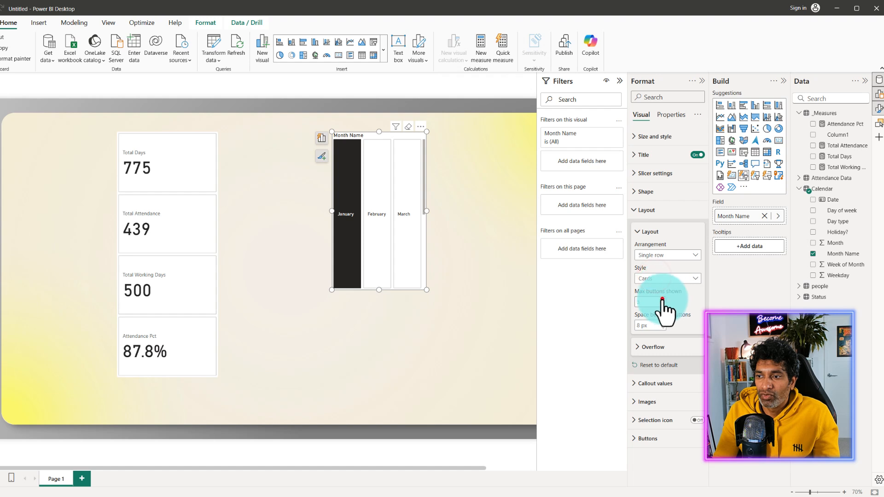
drag(426, 290, 493, 179)
Test the month slicer by selecting February, March and April in turn, and return to January.
click(386, 164)
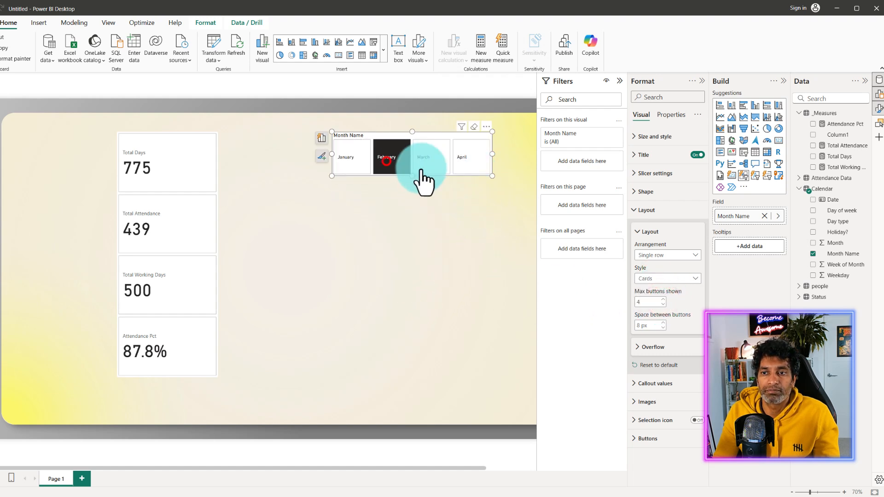
click(435, 164)
click(462, 175)
click(359, 168)
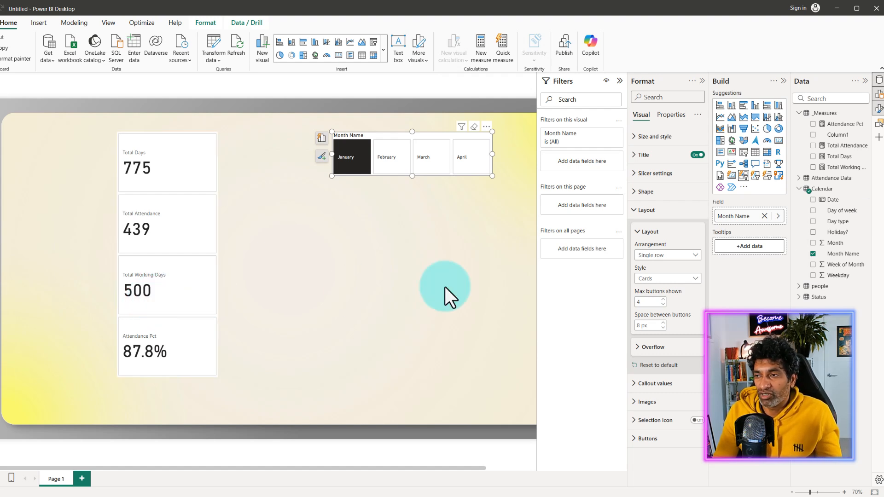
Create the measure Total Days in Month = COUNTROWS('Calendar') in the _Measures table.
right_click(815, 115)
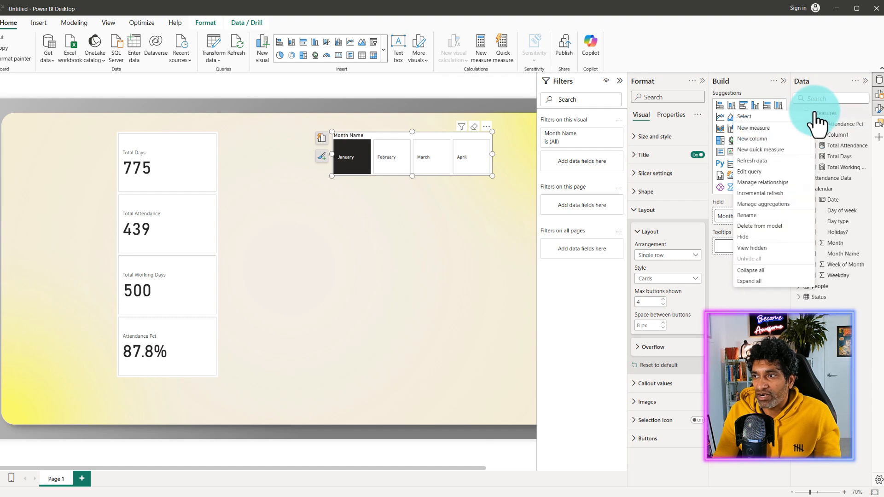
click(754, 127)
key(ctrl+a)
text(t)
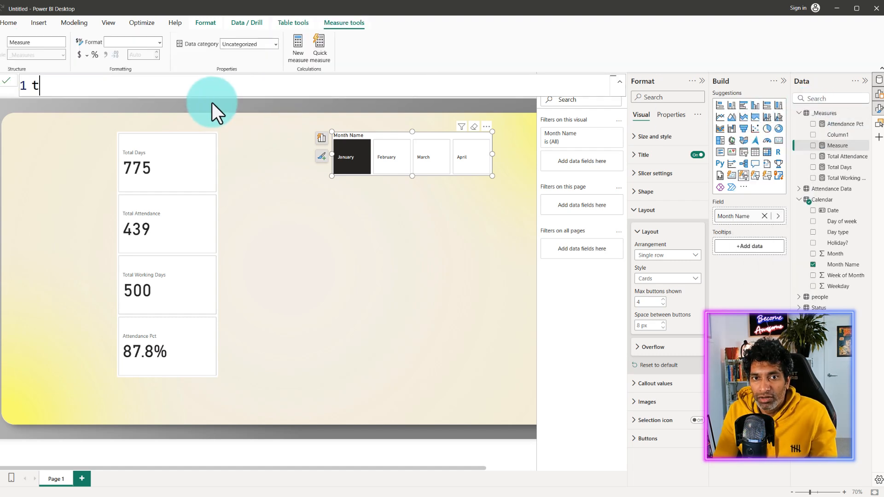
text(otal Days i)
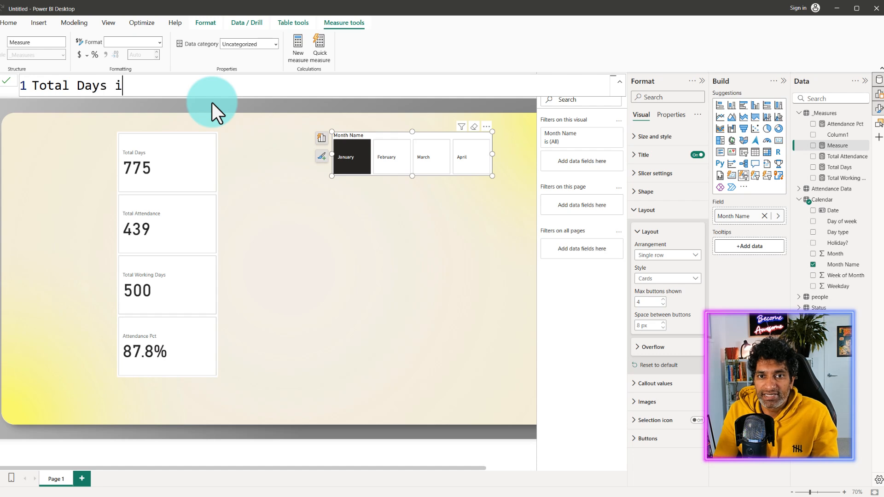
text(n Month =)
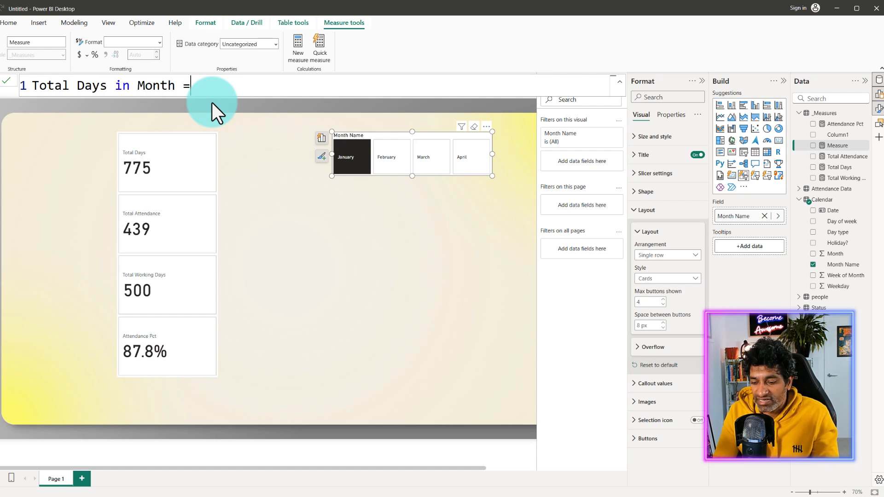
text( countrow)
key(Tab)
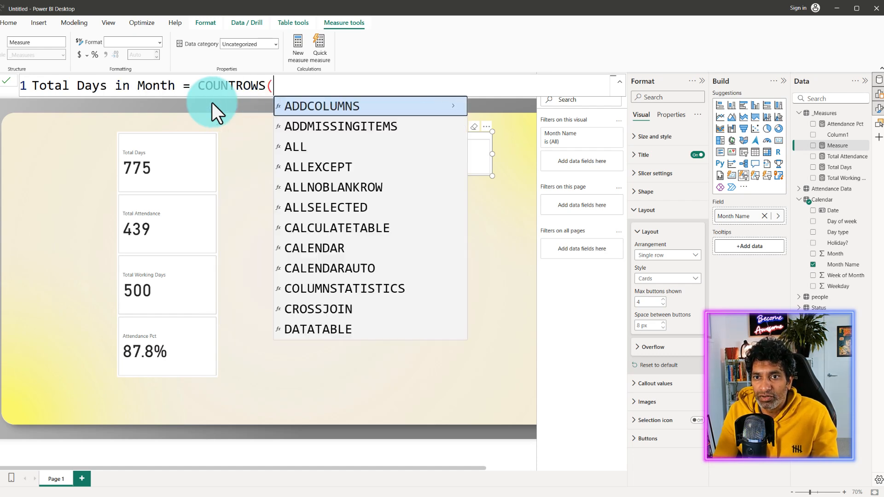
text(cal)
key(Tab)
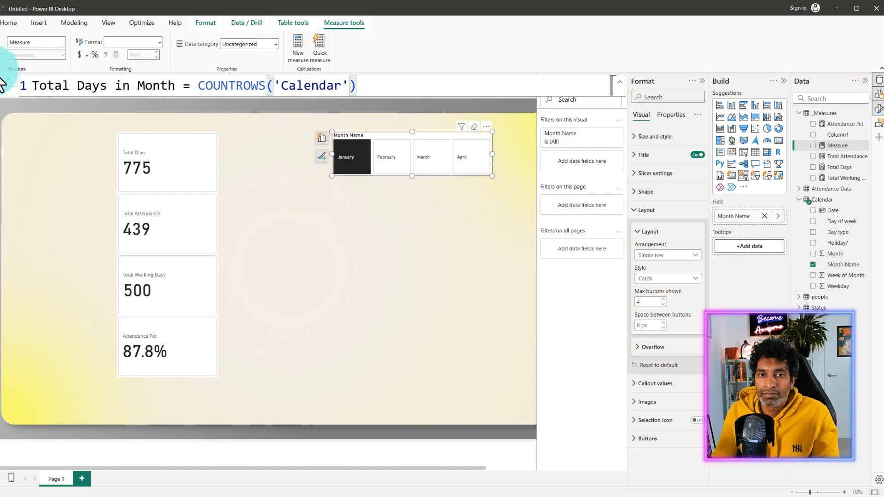
click(7, 84)
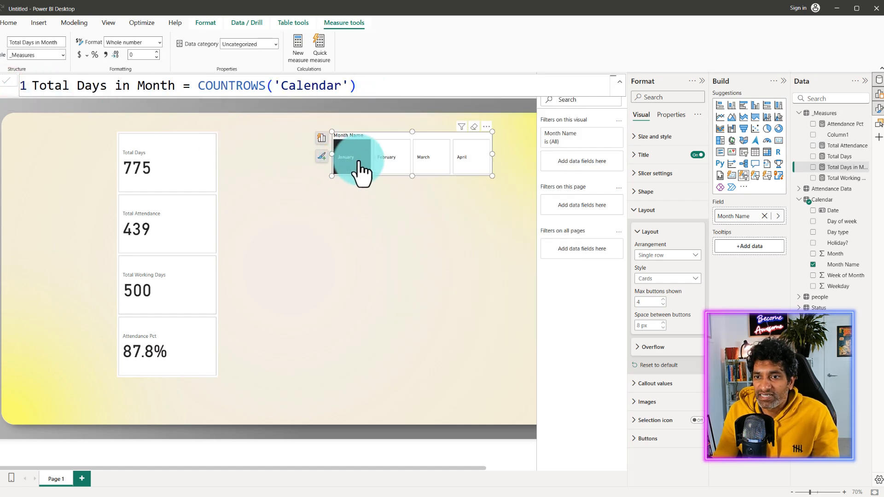
Add the Total Days in Month measure to the card visual and check it by filtering to February, March and April.
click(813, 167)
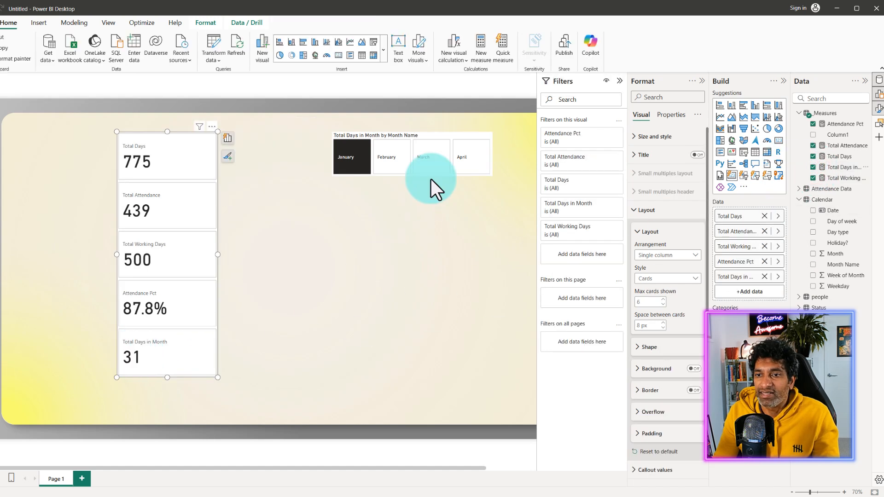
click(400, 161)
click(430, 162)
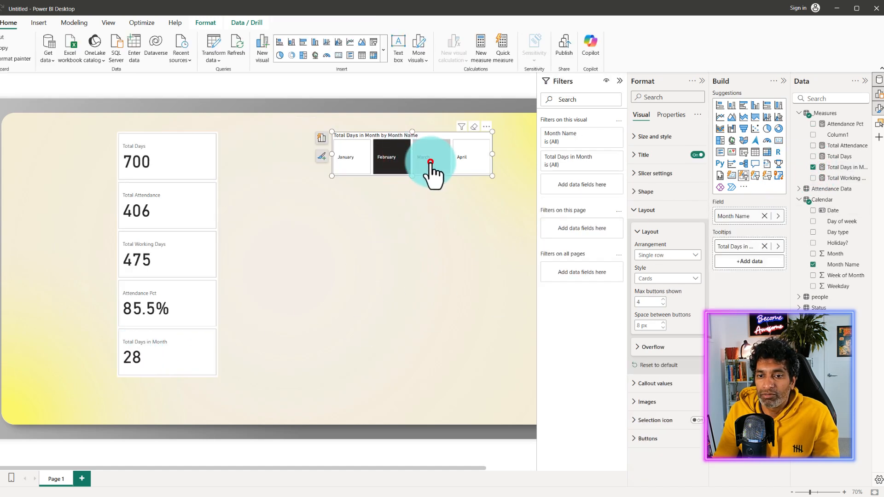
click(467, 171)
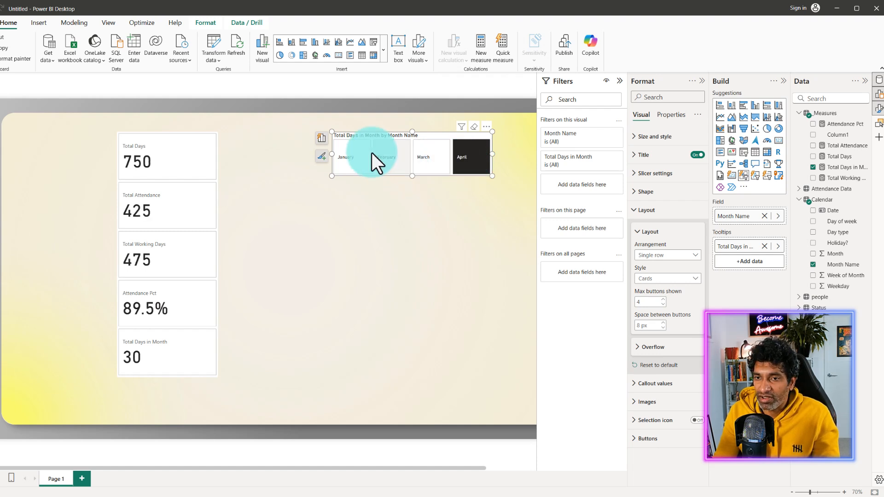
Create the measure Total Work Days in Month = CALCULATE([Total Days in Month], 'Calendar'[Day type]=1) in the _Measures table.
right_click(827, 113)
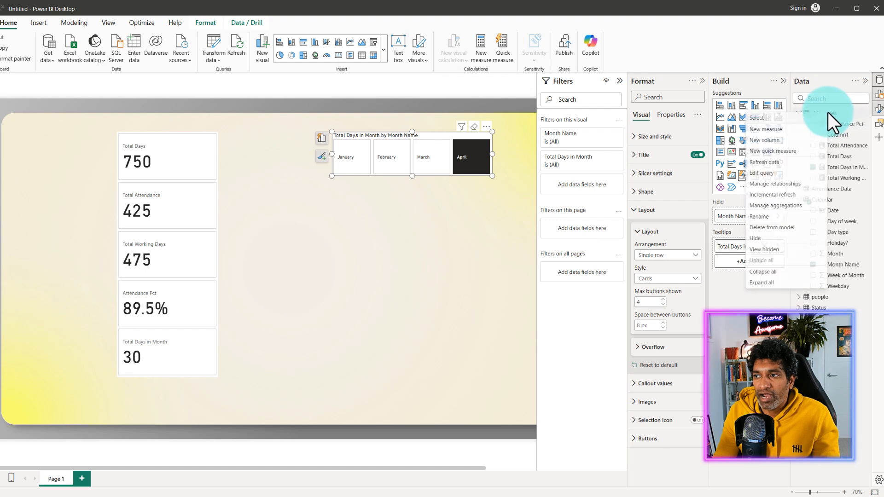
click(778, 128)
text(To)
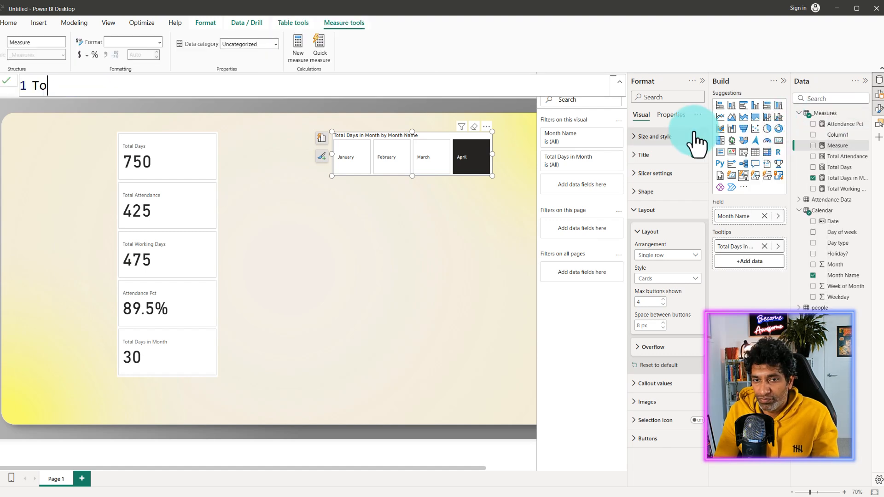
text(tal Work D)
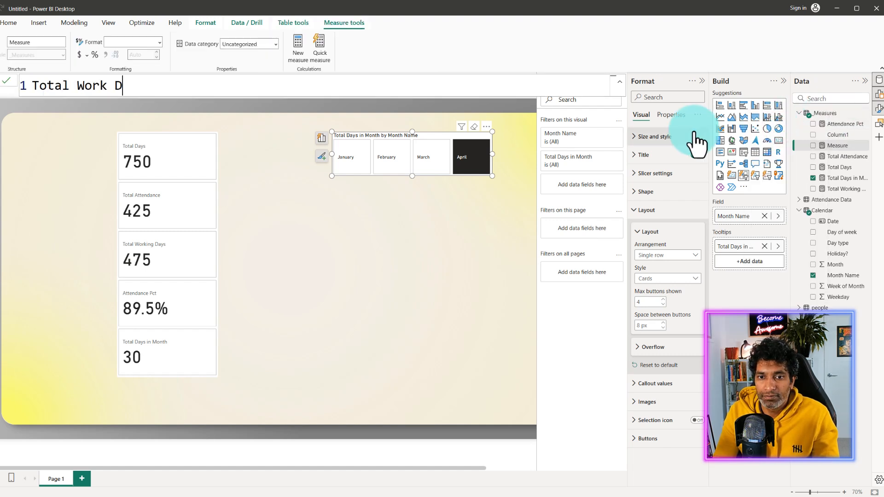
text(ays in Month =)
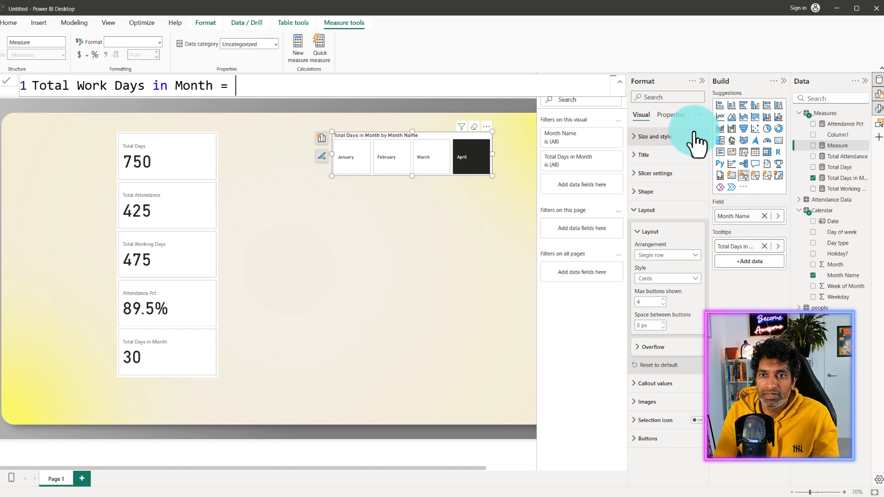
text( calc)
key(Tab)
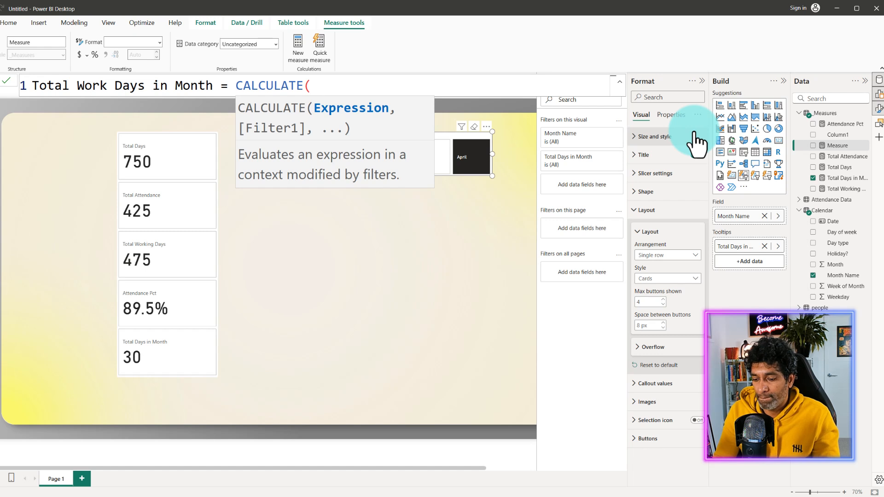
text([)
key(Down)
key(Down)
key(Tab)
text(, )
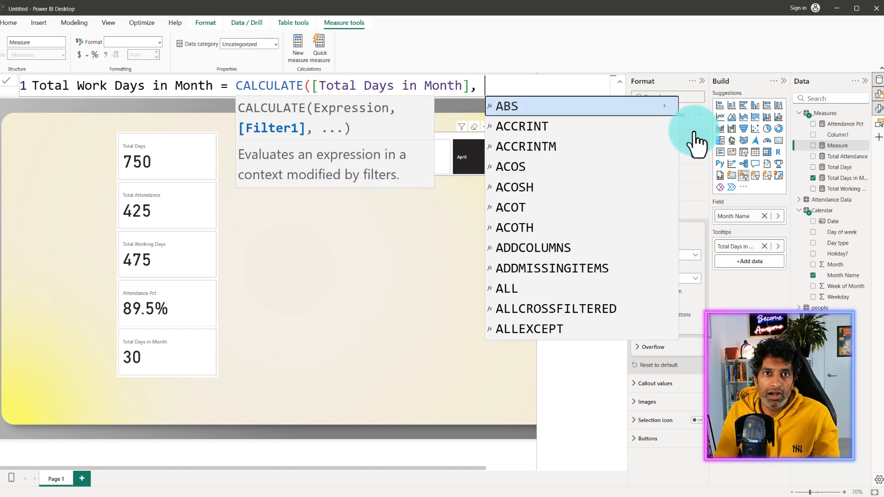
text(day)
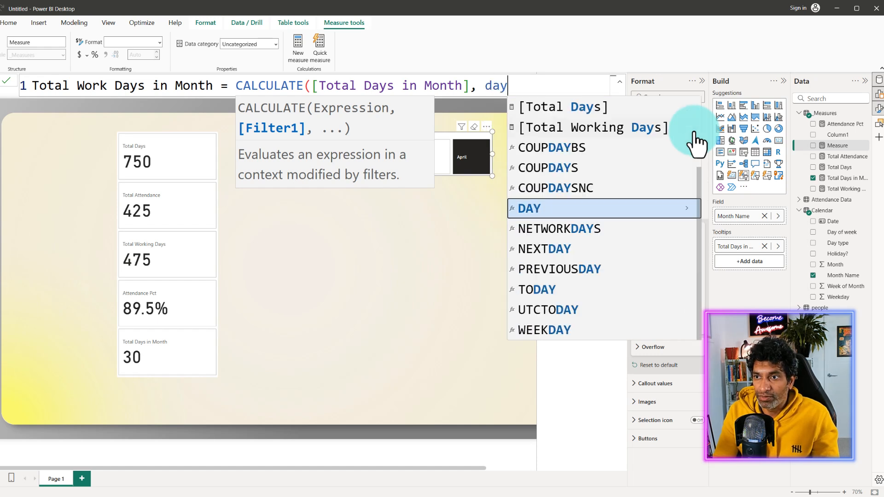
text( ty)
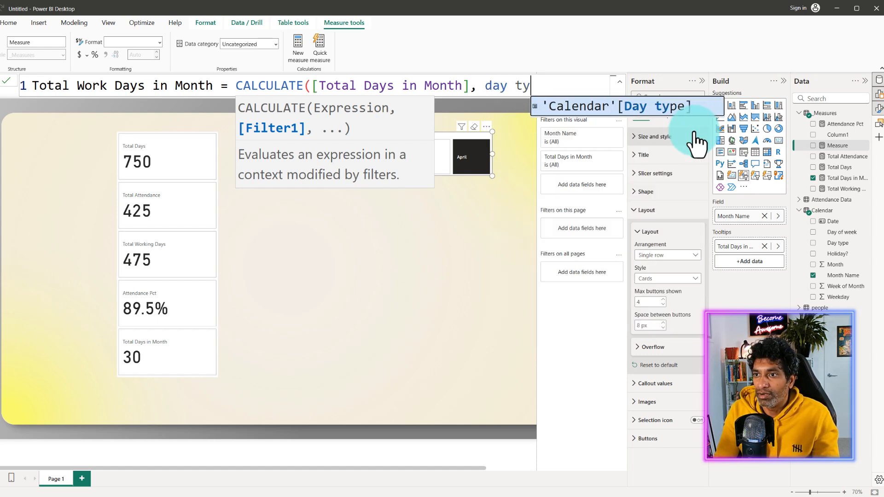
key(Tab)
text(=1))
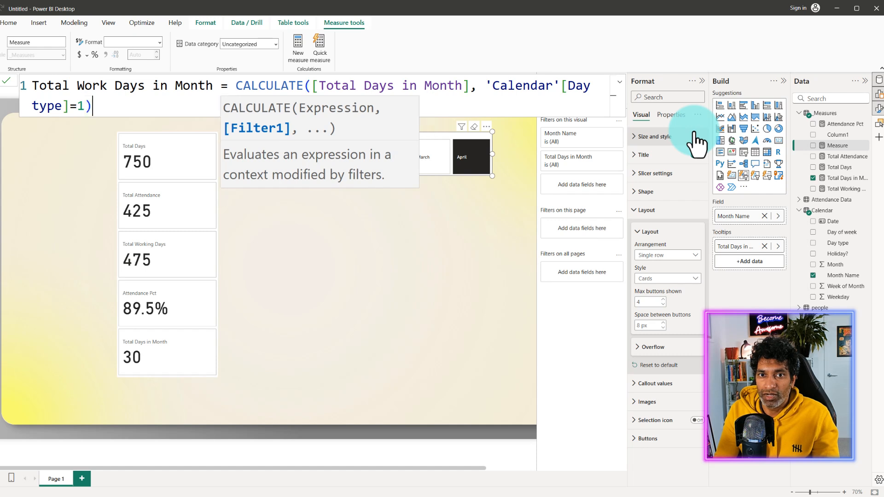
key(Return)
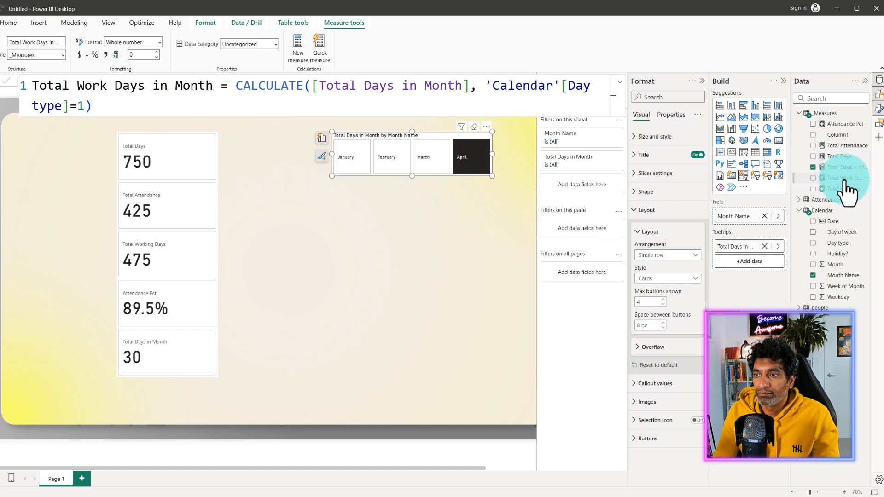
Add the Total Work Days in Month measure to the card visual and check it by filtering to January and February.
click(203, 375)
drag(842, 178, 760, 299)
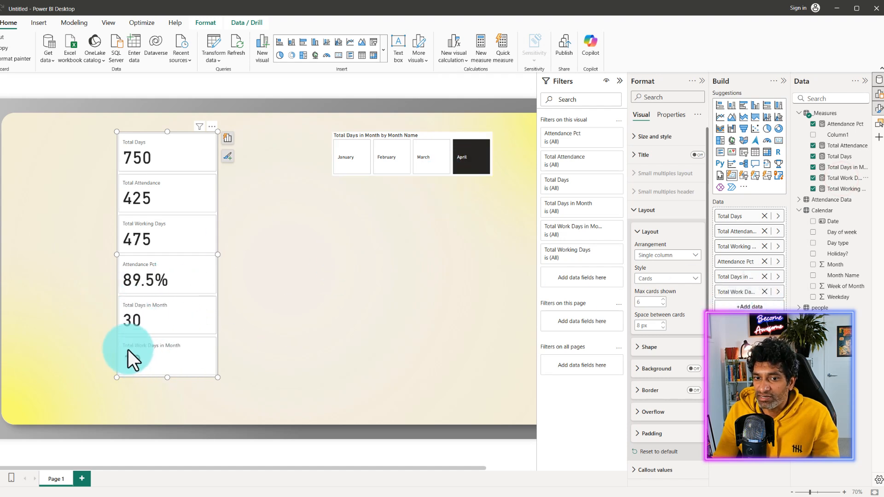
click(349, 161)
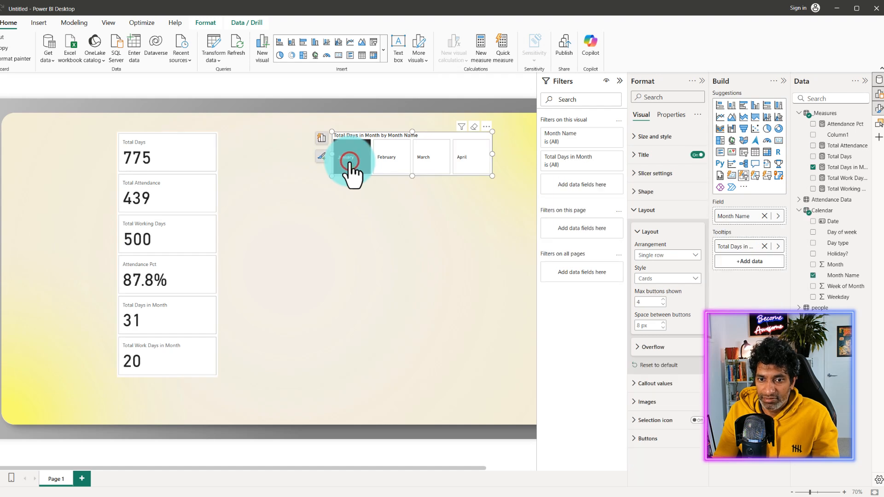
click(386, 157)
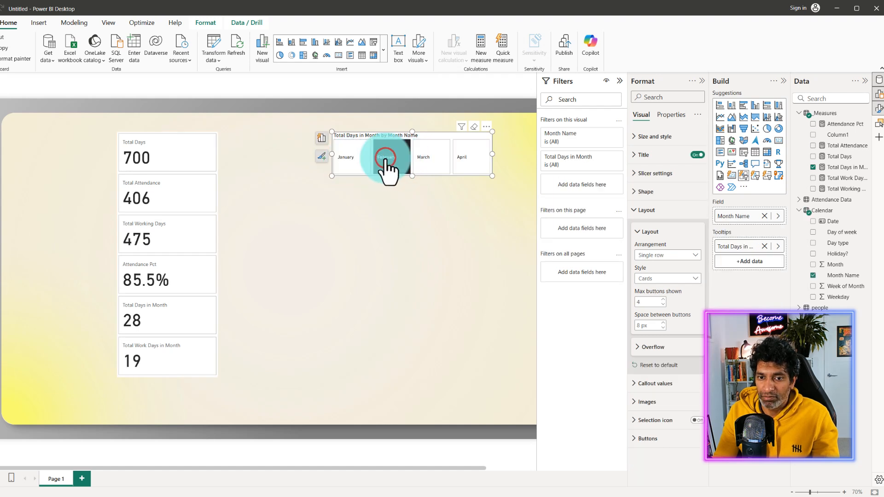
Move the card visual closer to the canvas's left edge and deselect it.
drag(214, 177, 149, 159)
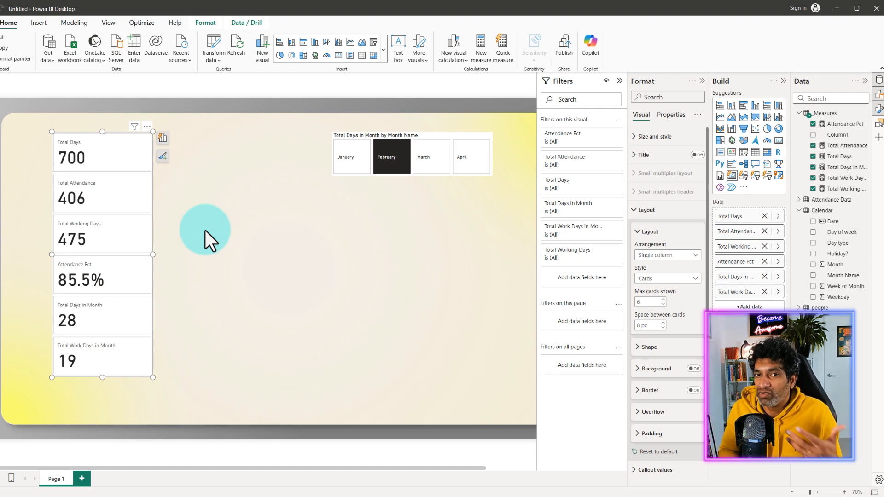
scroll(205, 231, right, 3)
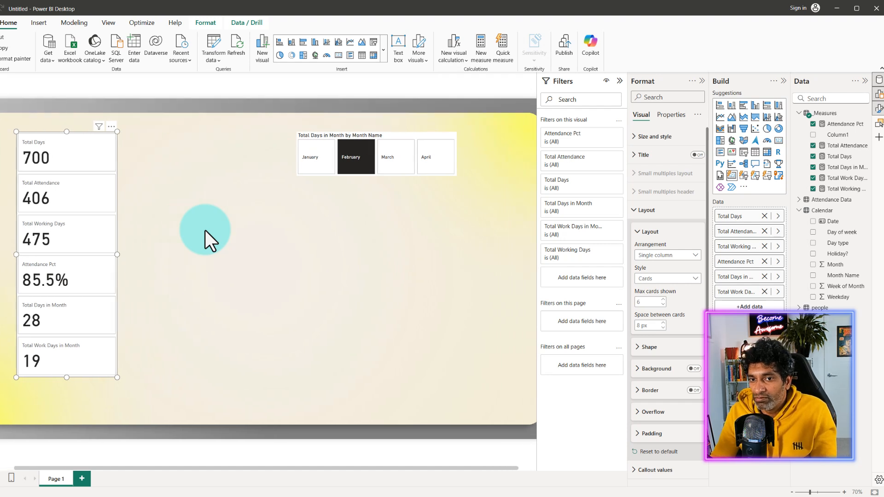
click(192, 258)
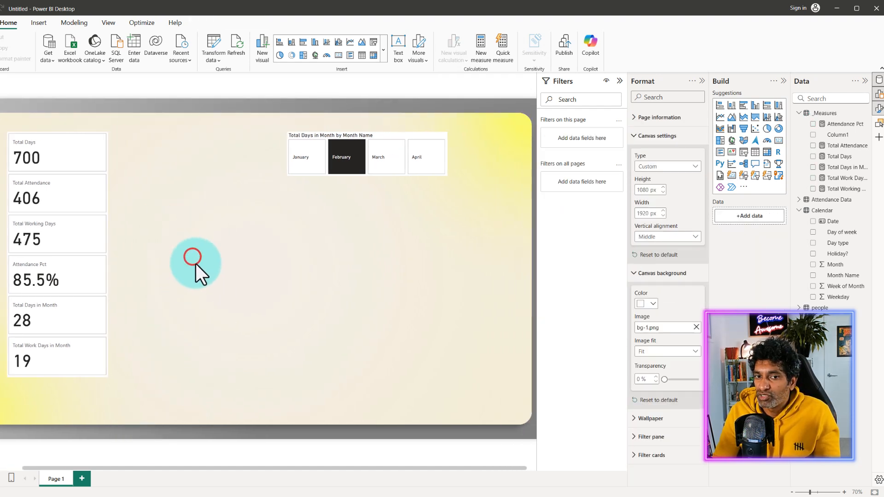
Add an empty matrix visual and enlarge it to fill the area beside the cards, beneath the month slicer.
click(767, 152)
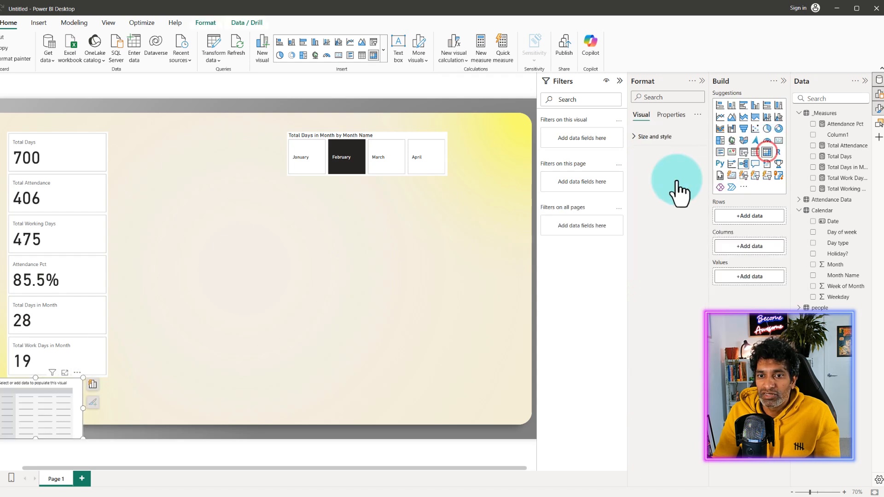
drag(25, 400, 152, 209)
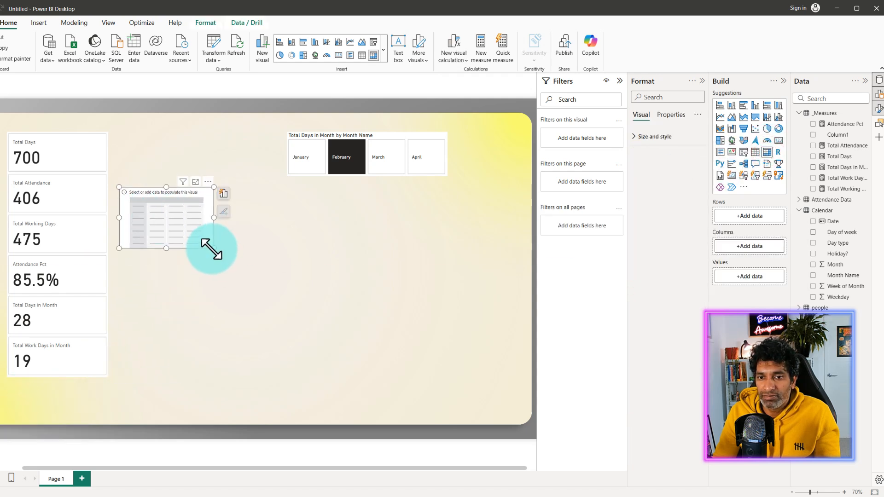
drag(212, 249, 449, 390)
drag(317, 323, 314, 316)
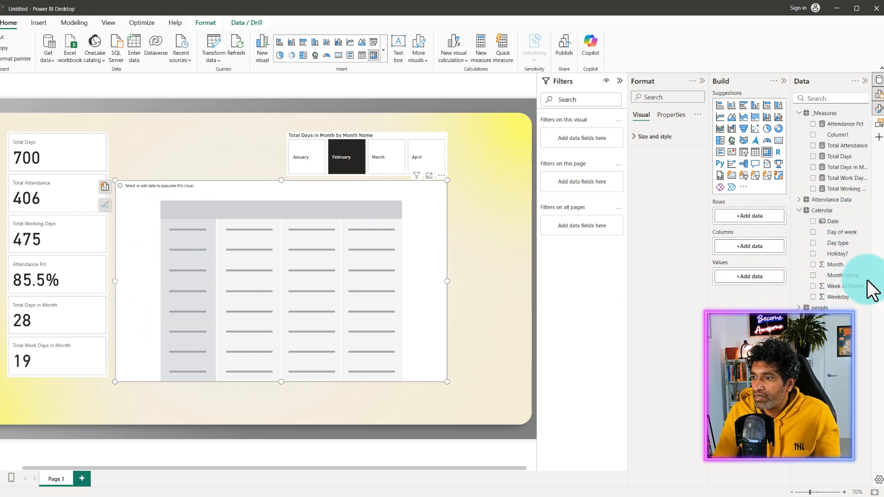
Add Week of Month to the matrix rows and check it by filtering to March and back to February.
drag(853, 295, 758, 213)
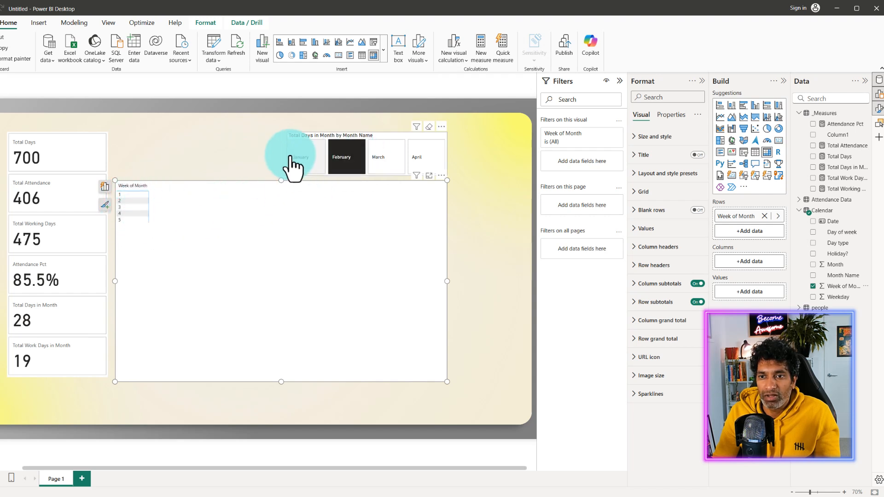
click(293, 162)
click(399, 161)
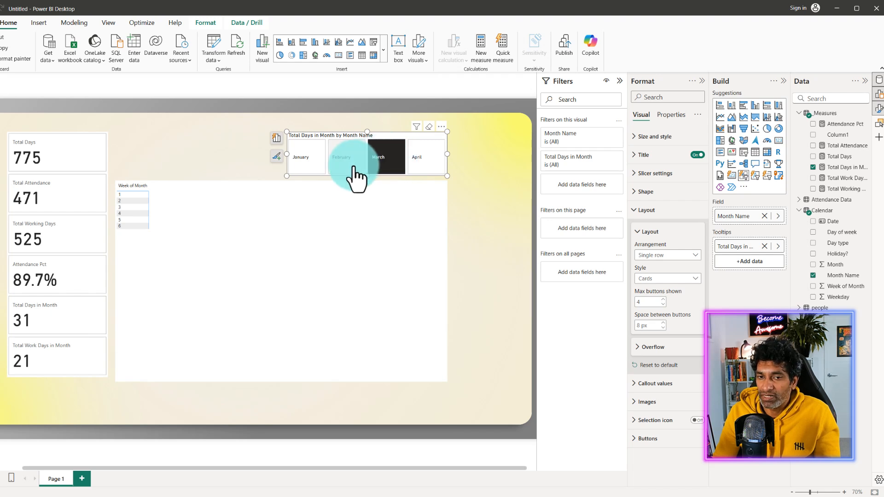
click(337, 165)
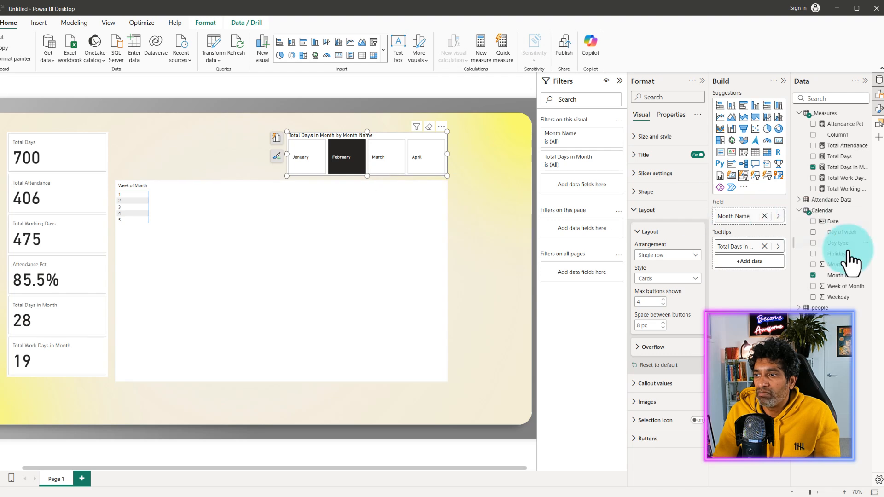
Add Day of week to the matrix columns and the Attendance Pct measure to its values.
click(299, 256)
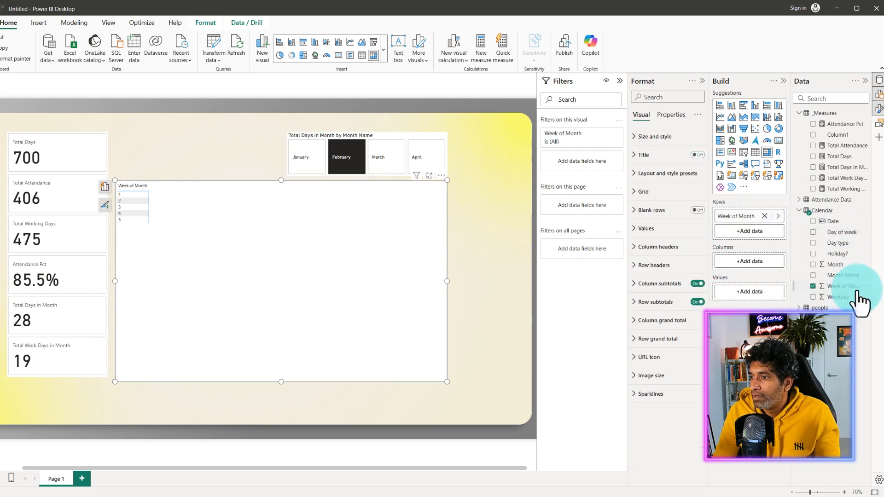
drag(849, 232, 760, 276)
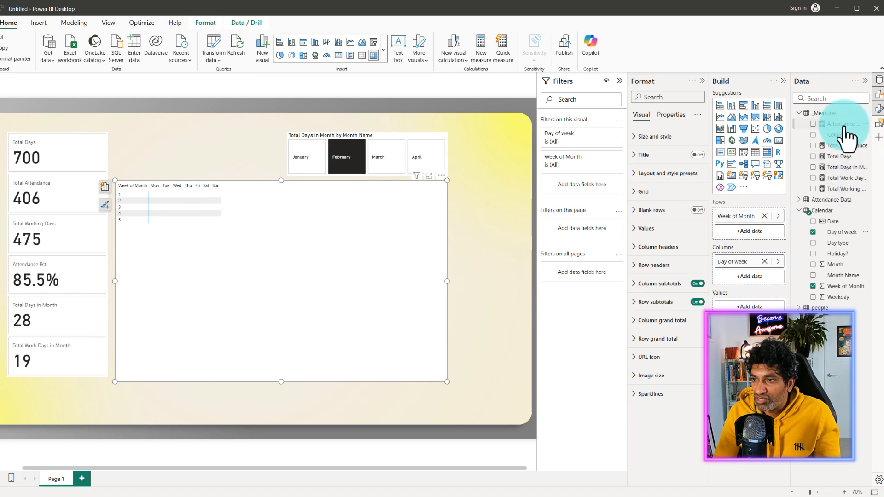
drag(844, 124, 749, 305)
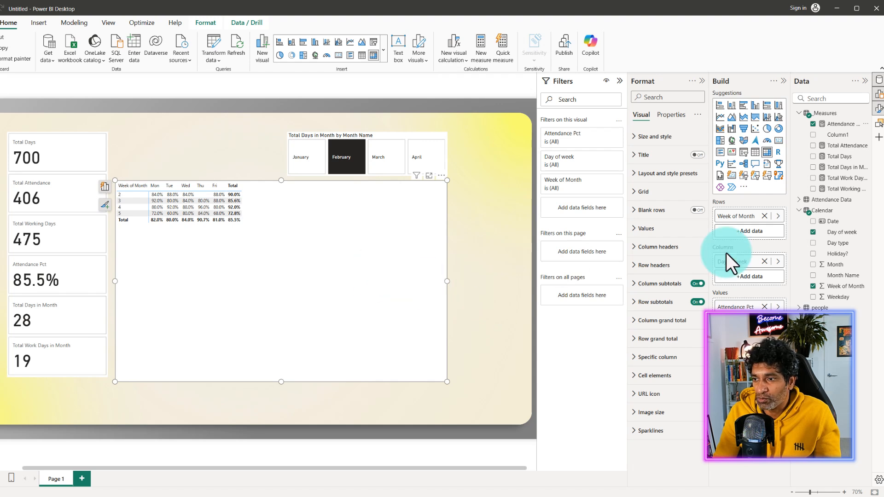
Show items with no data for both the Week of Month rows and the Day of week columns.
click(778, 216)
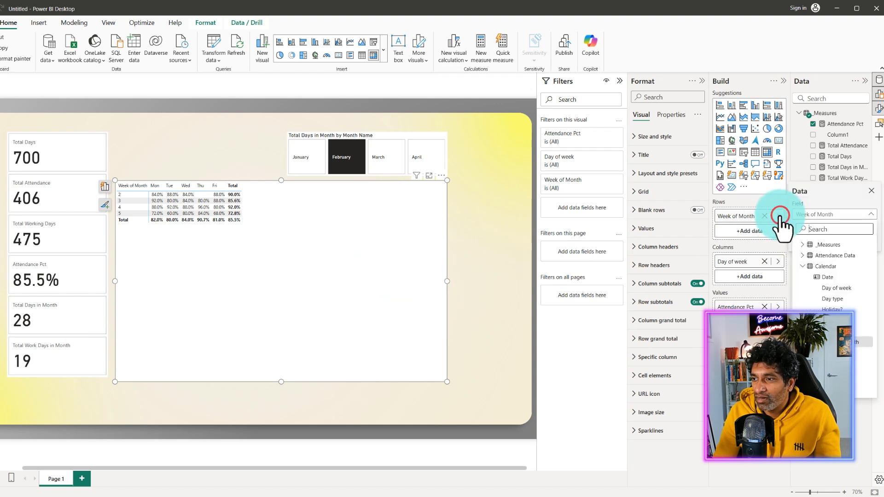
right_click(728, 217)
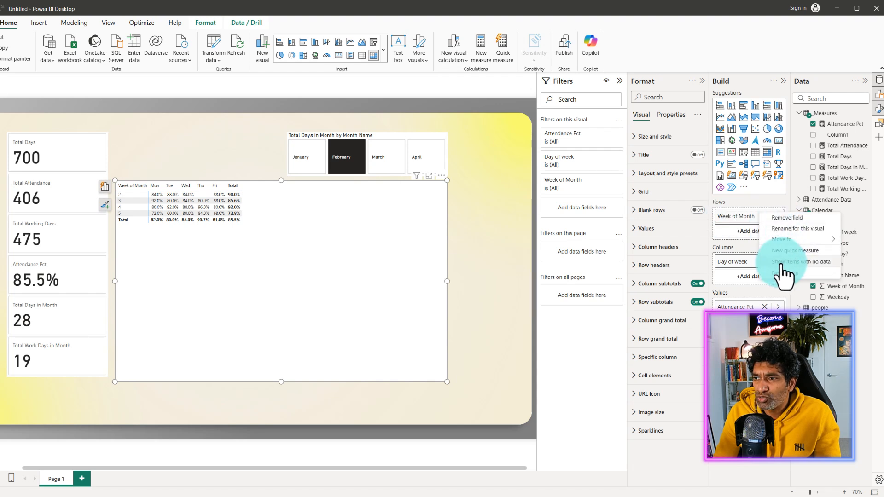
click(779, 261)
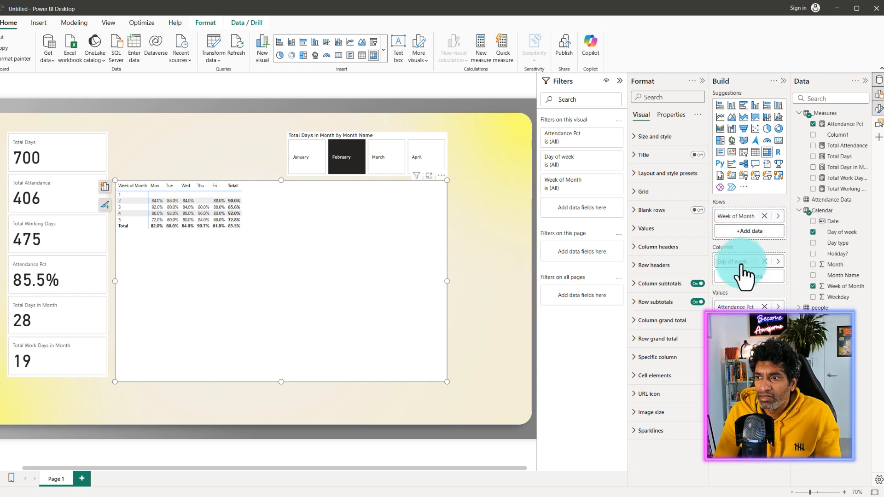
right_click(762, 262)
click(785, 307)
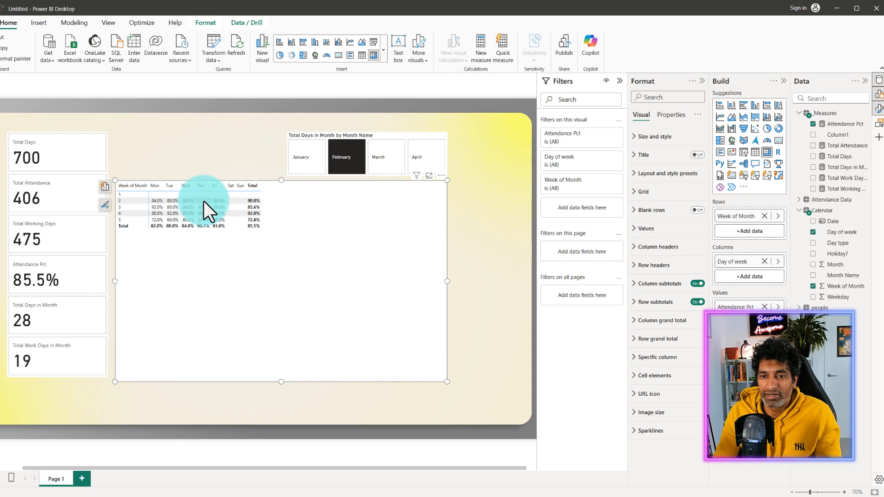
Check the attendance matrix by filtering the month slicer to January, March and April.
click(315, 162)
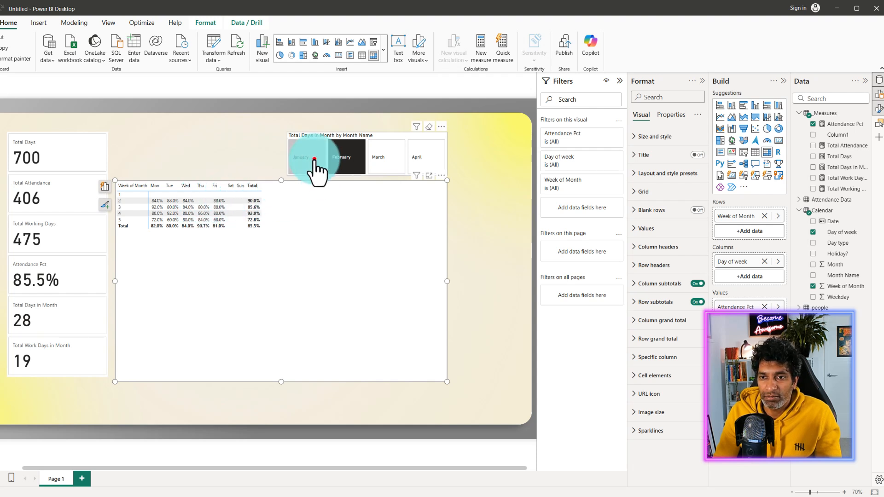
click(389, 167)
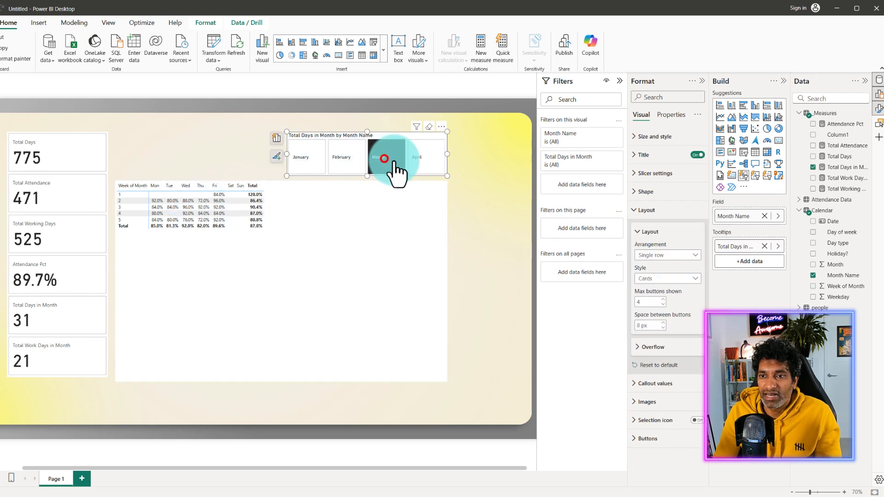
click(435, 169)
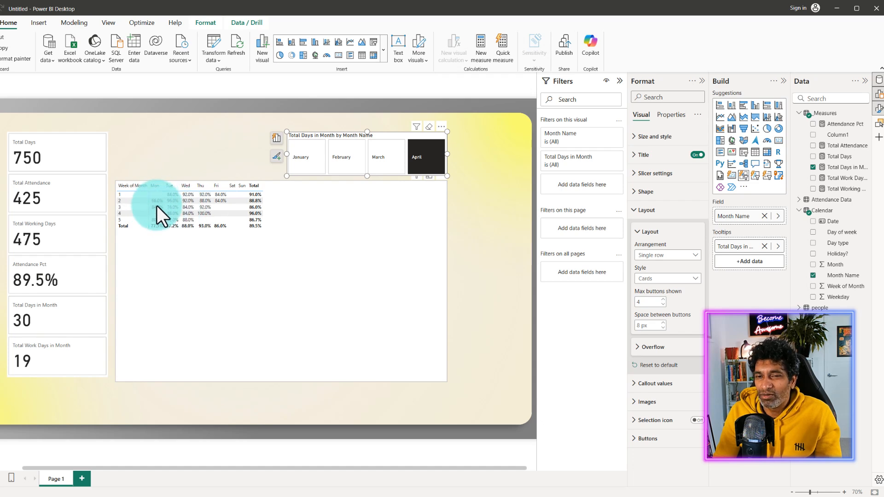
Switch to the browser's Tableau Public salary dashboard, examine how its calendar cells combine day number and status, and return to Power BI.
click(54, 496)
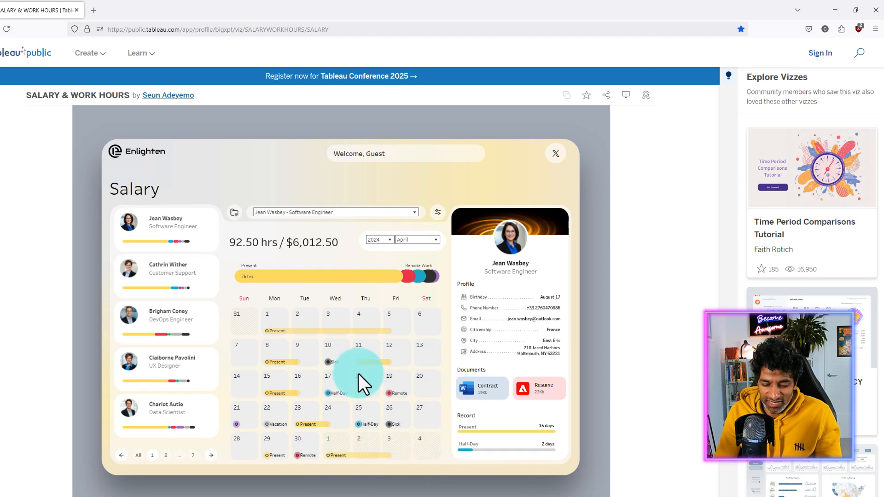
drag(259, 304, 292, 340)
mouse_move(263, 311)
mouse_down()
mouse_move(264, 329)
mouse_move(281, 333)
mouse_move(264, 329)
mouse_up()
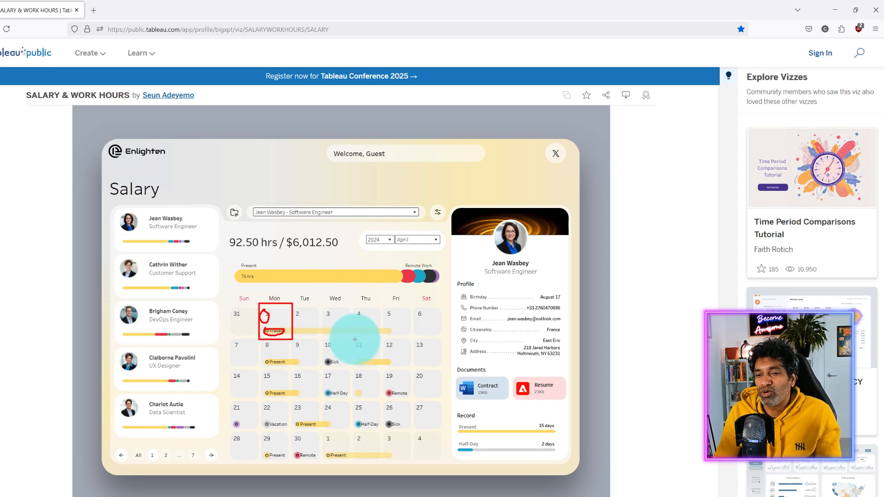
key(Escape)
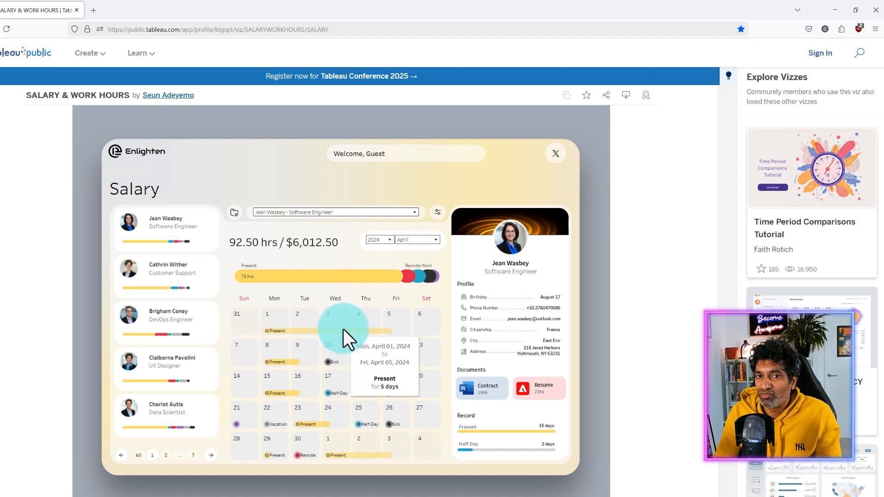
key(alt+Tab)
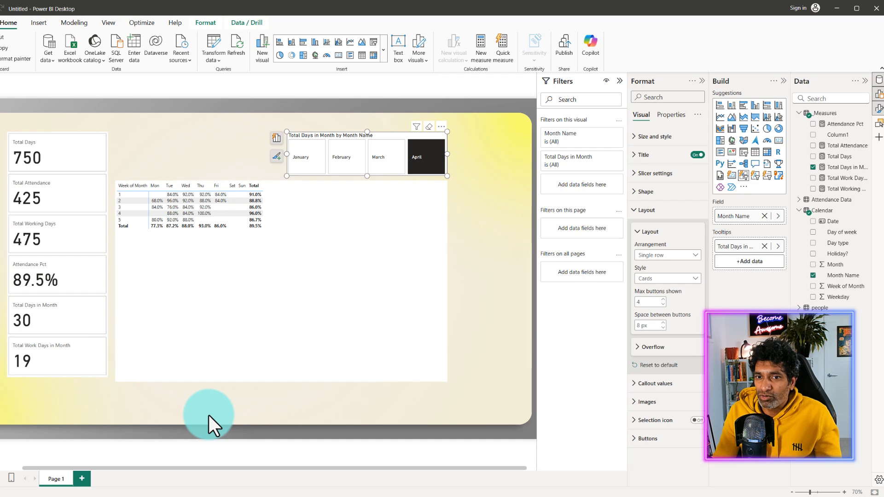
Open the Boxy SVG Editor in a new browser tab, then return to the Power BI report.
click(62, 496)
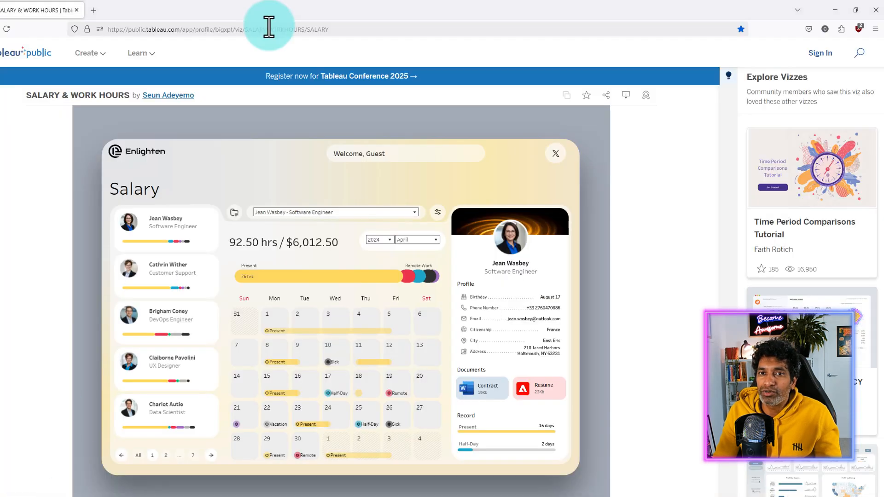
click(89, 7)
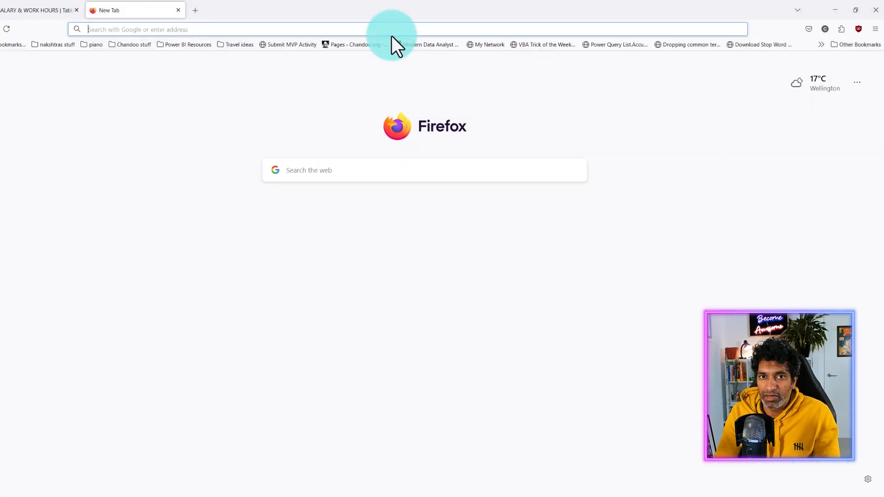
text(BOXY)
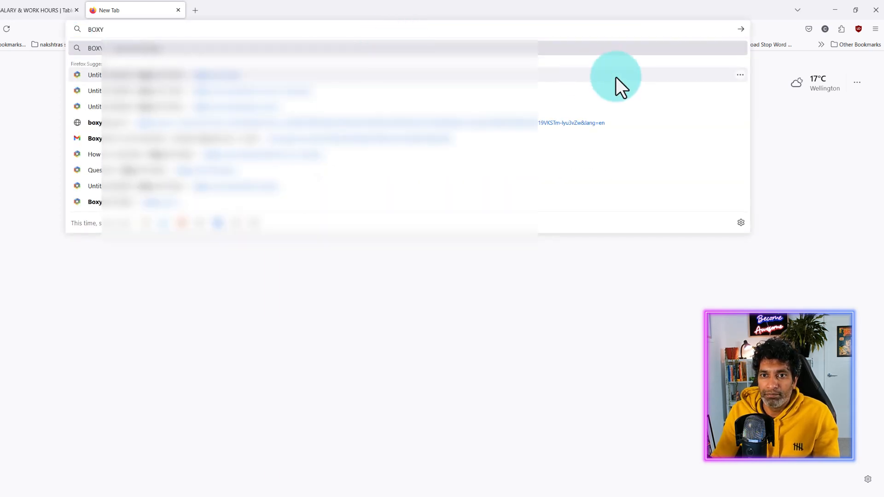
click(377, 75)
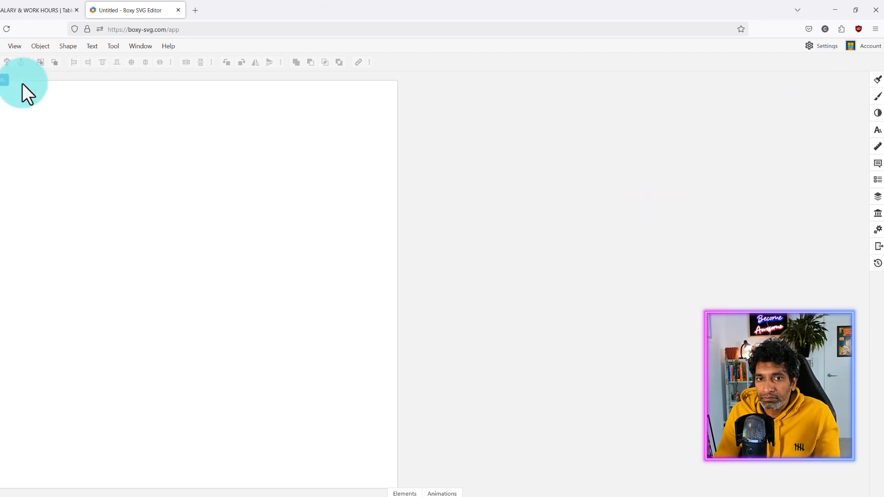
click(828, 9)
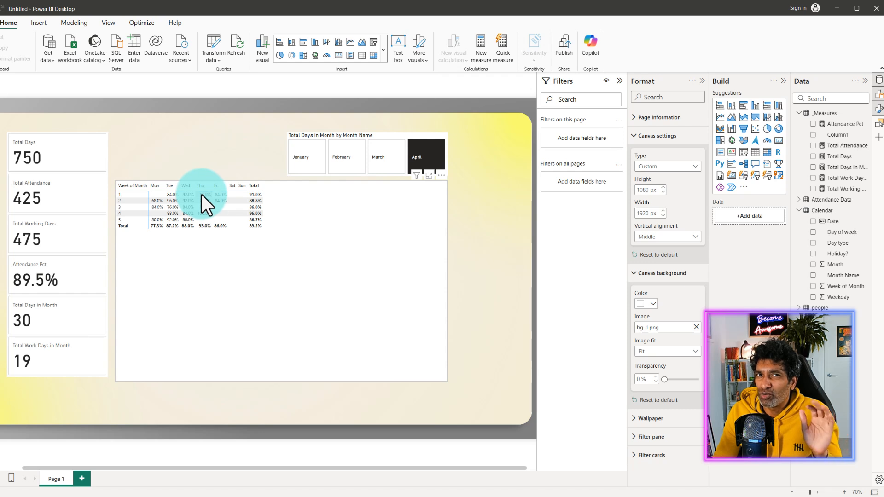
Display the Calendar table's data and open its query in Power Query Editor.
click(819, 211)
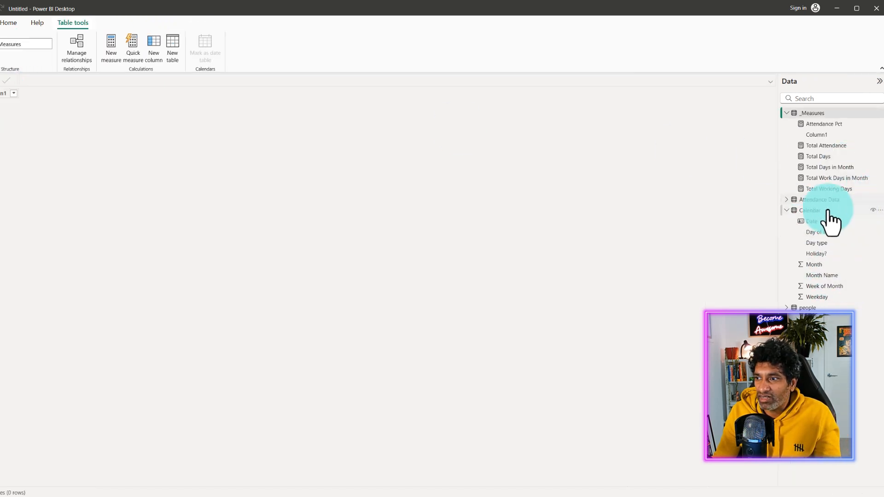
click(824, 210)
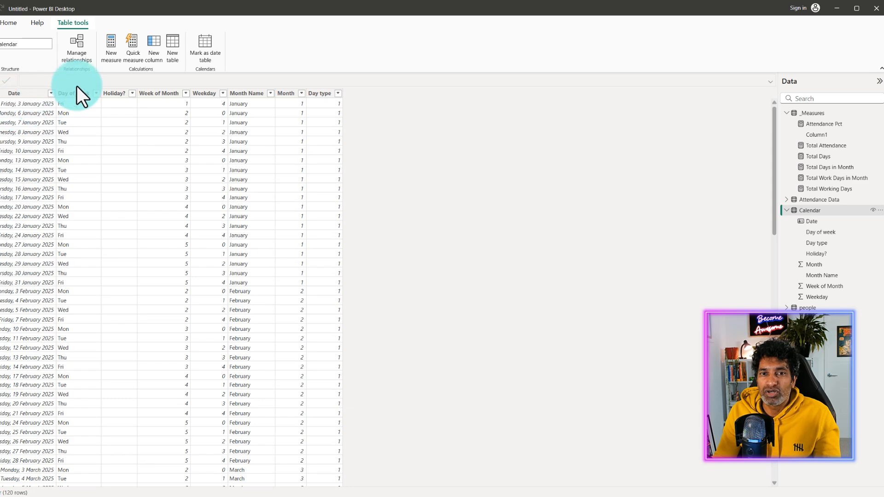
click(8, 22)
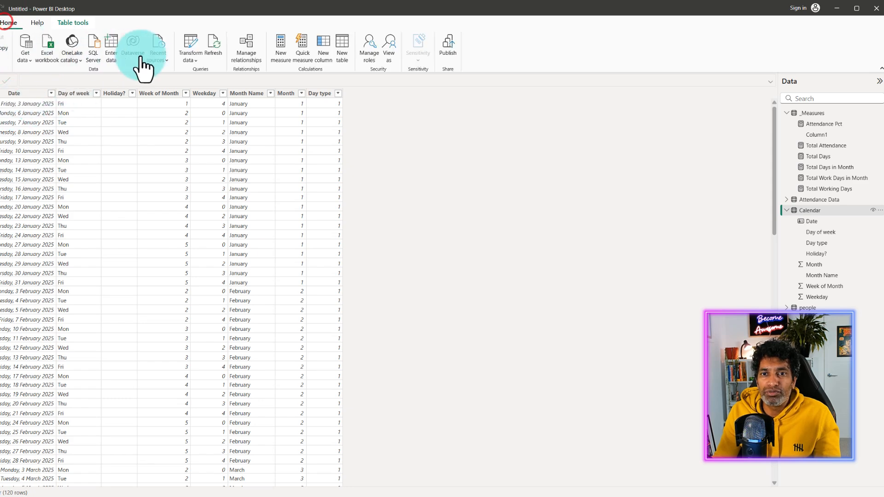
click(197, 40)
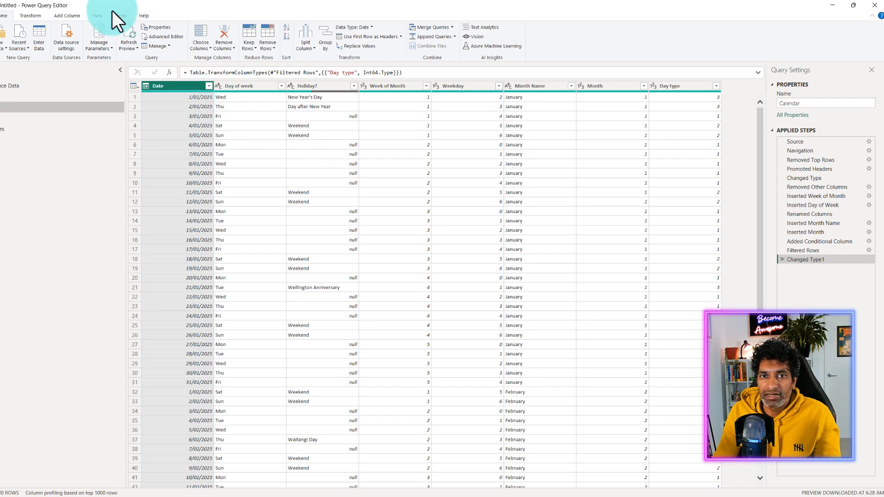
Add a Day column to the Calendar query, extracted as the day number from the Date column, and check its rows.
click(67, 16)
click(284, 39)
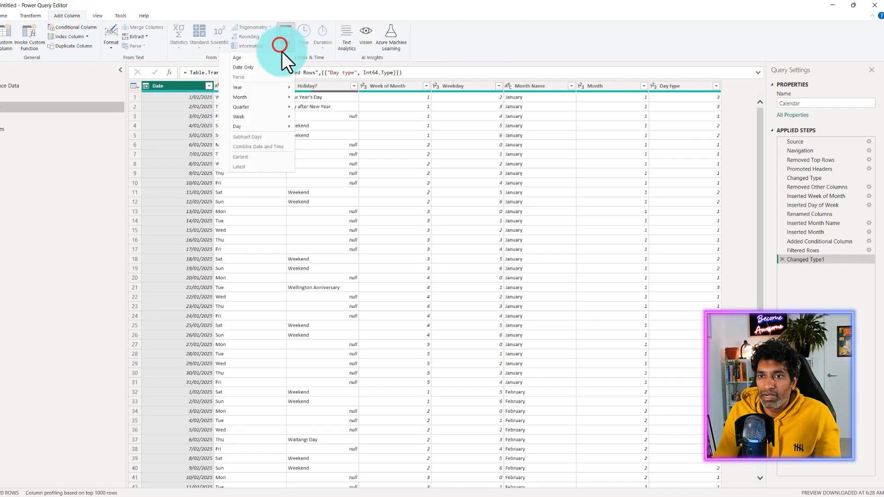
mouse_move(270, 128)
click(197, 129)
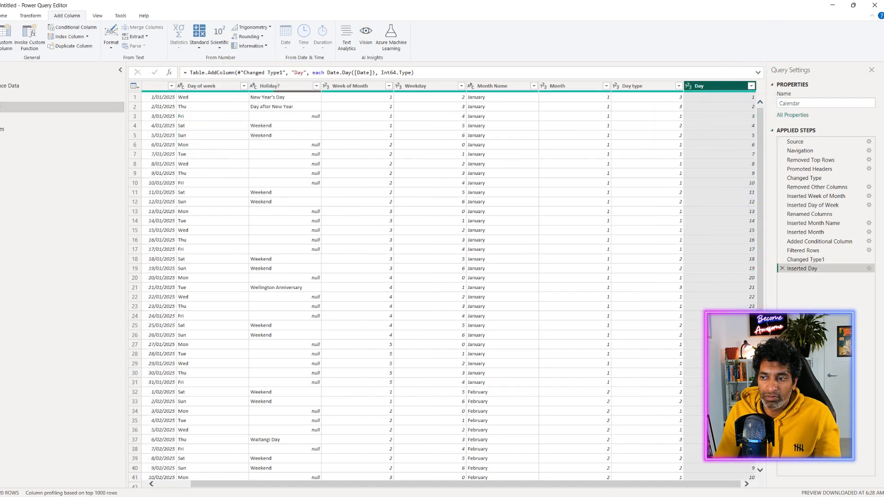
scroll(717, 277, down, 3)
click(203, 73)
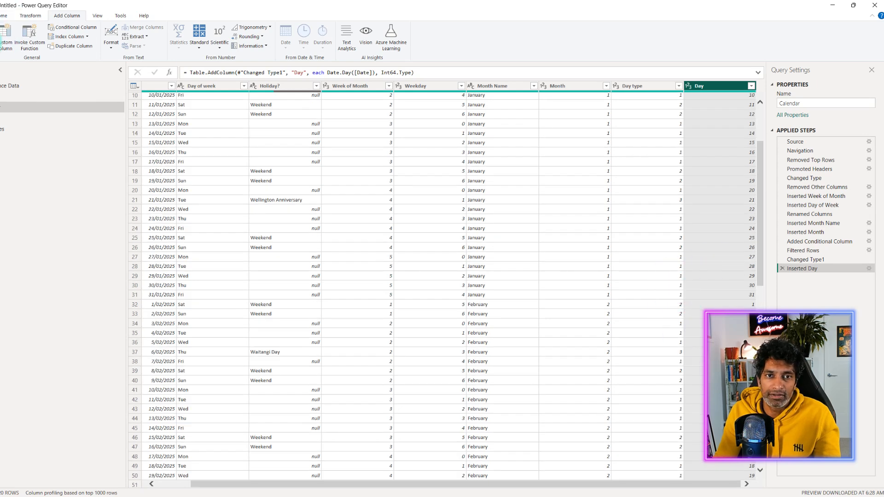
Close and apply the Calendar query changes and return to the report view.
click(5, 15)
click(5, 39)
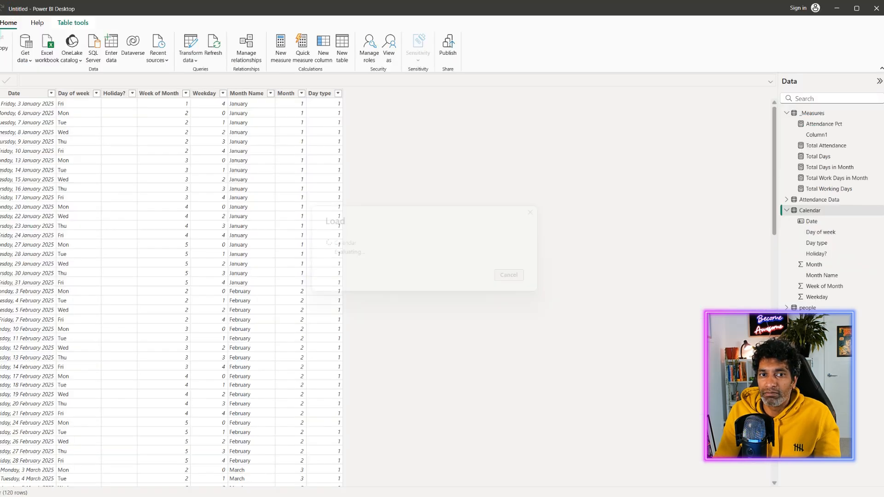
click(349, 93)
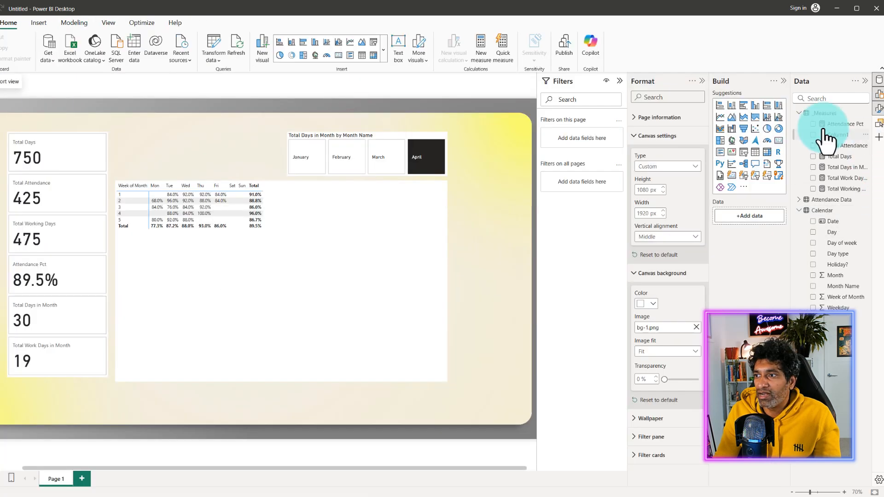
Create a measure in the _Measures table defined as Current Day = SELECTEDVALUE('Calendar'[Day]).
right_click(825, 114)
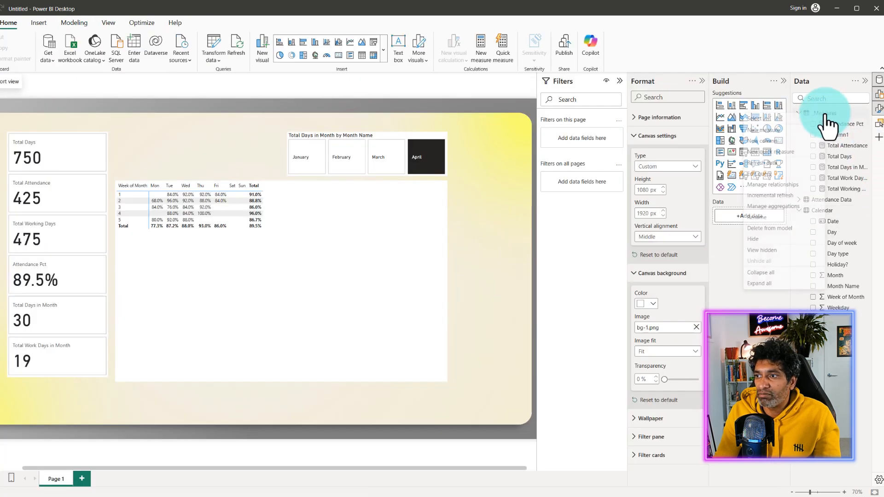
click(778, 138)
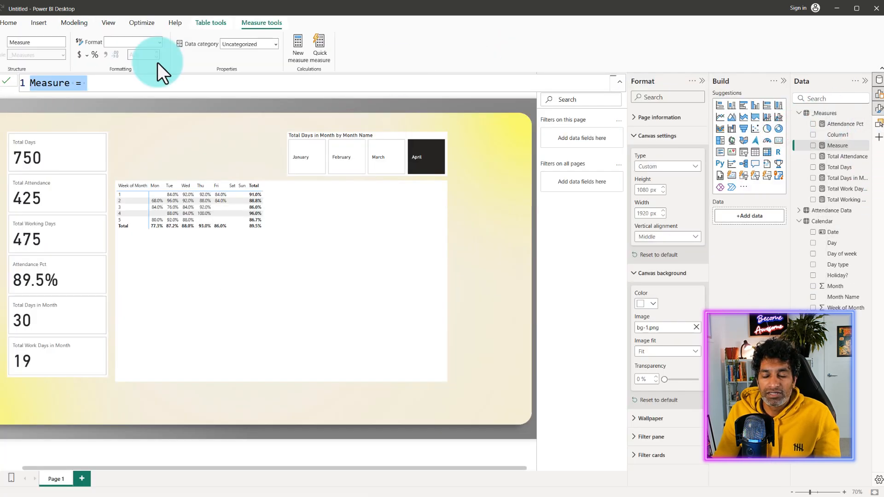
text(Curr)
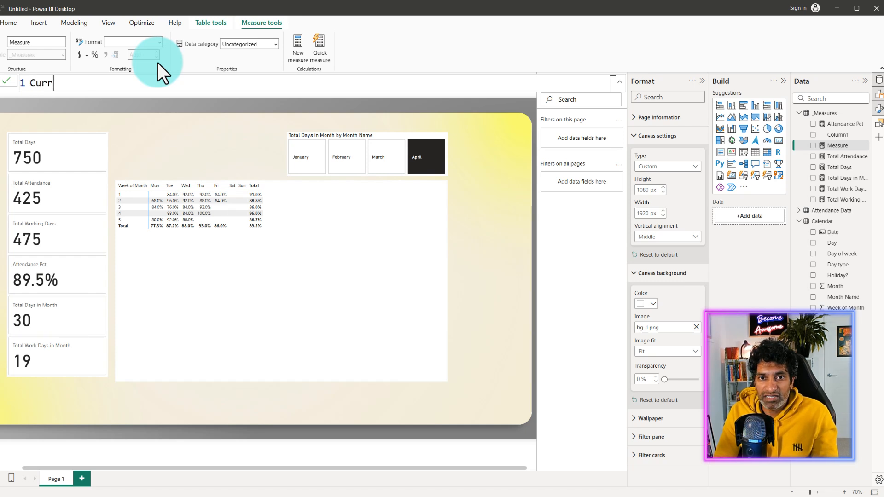
text(ent Day = sele)
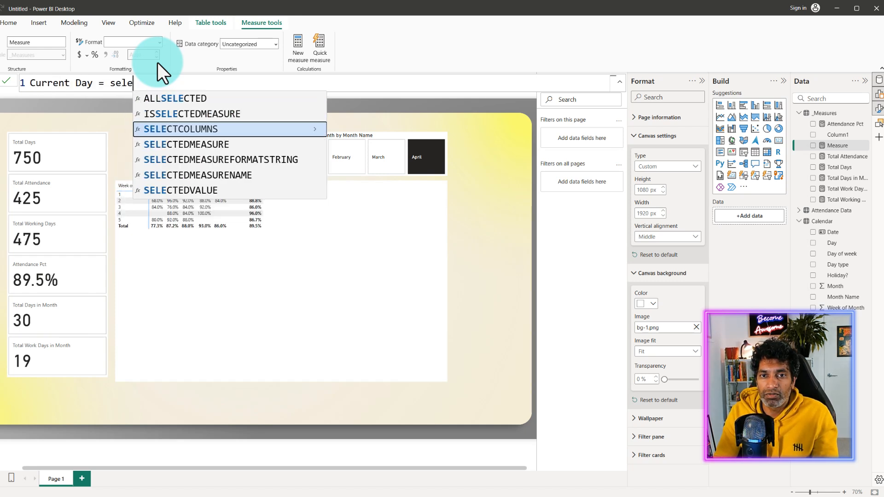
text(c)
key(Down)
key(Down)
key(Down)
key(Down)
key(Down)
key(Up)
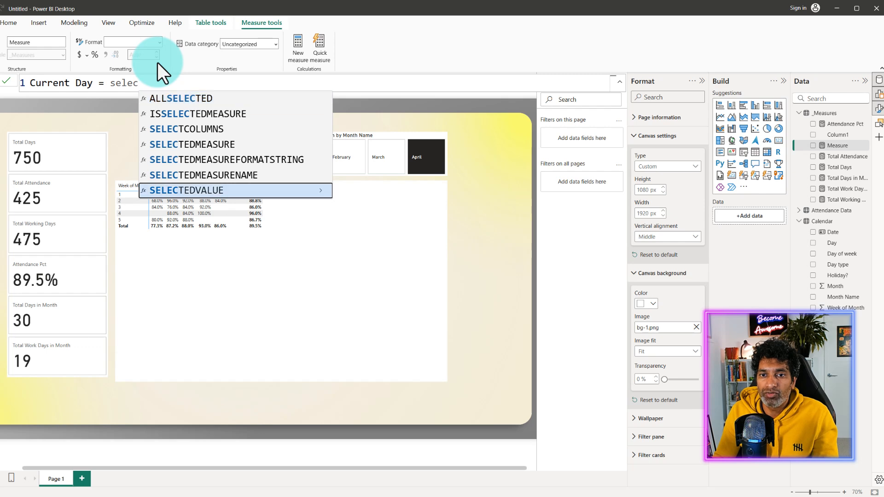
key(Tab)
text(cal)
key(Down)
key(Down)
key(Down)
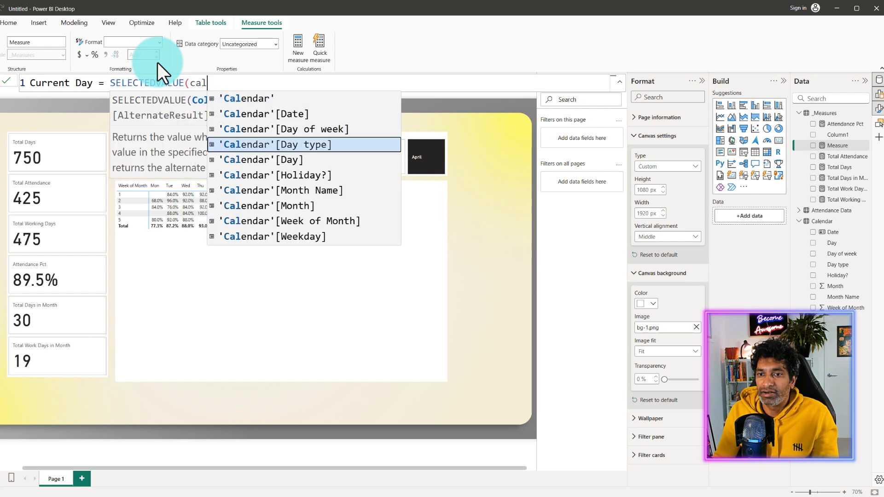
key(Down)
key(Tab)
text())
key(Return)
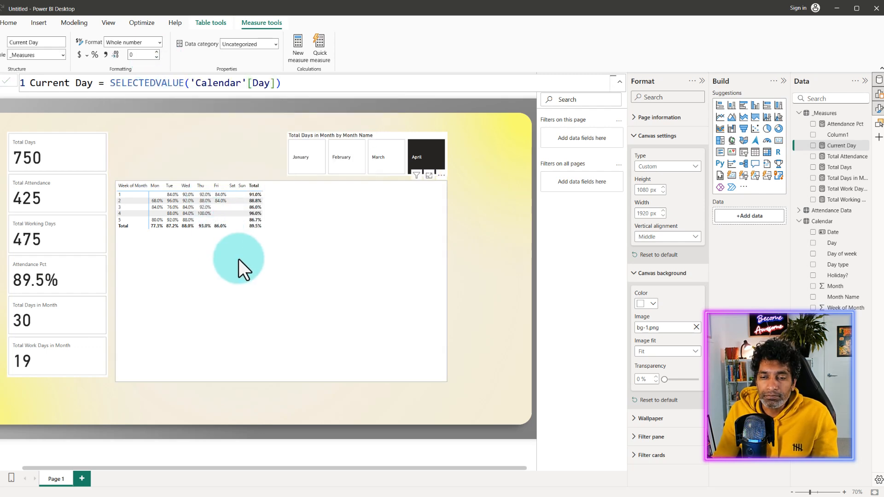
Add the Current Day measure to the values of the attendance matrix.
click(238, 259)
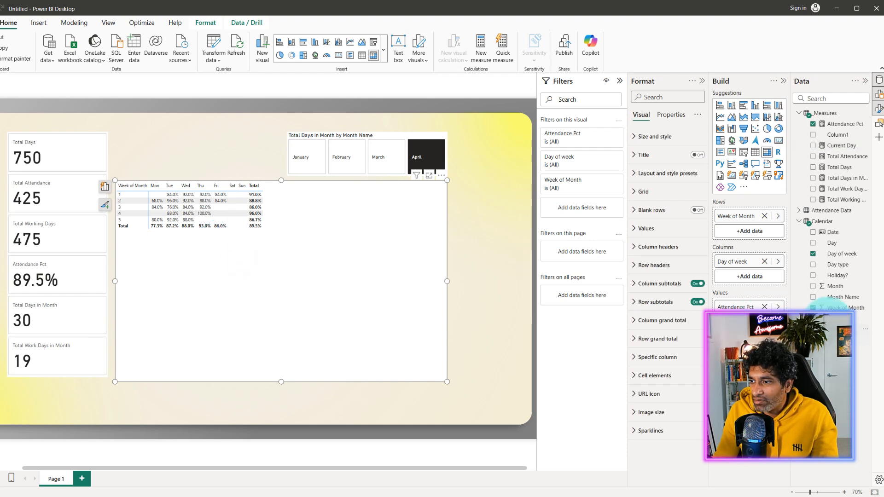
drag(840, 145, 750, 325)
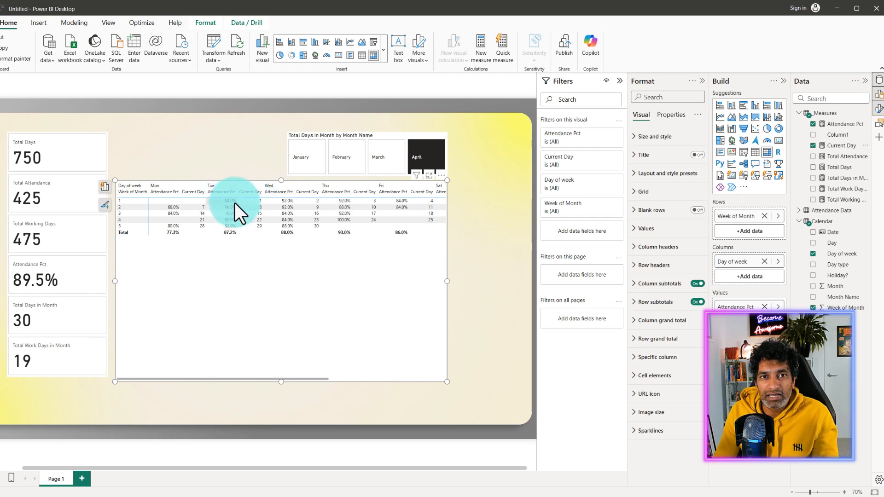
Start a new measure named SVG for Calendar in the _Measures table and declare the variable cd = [Current Day].
click(823, 114)
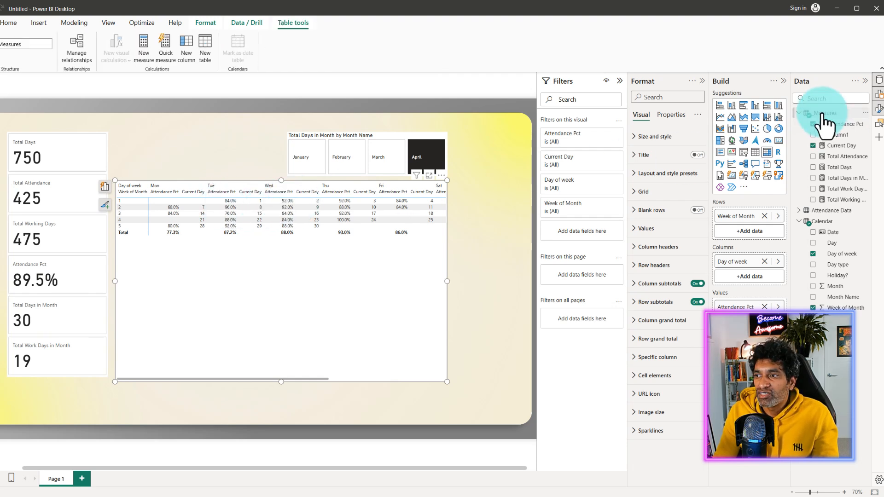
right_click(824, 122)
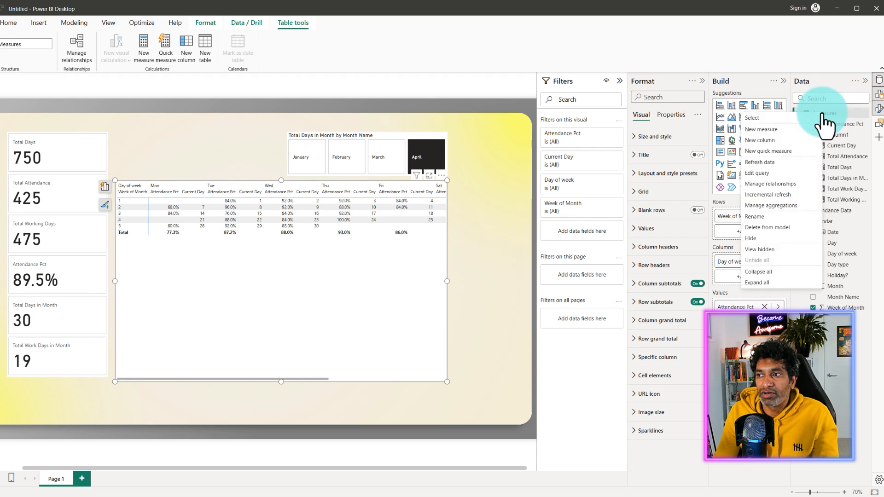
click(776, 132)
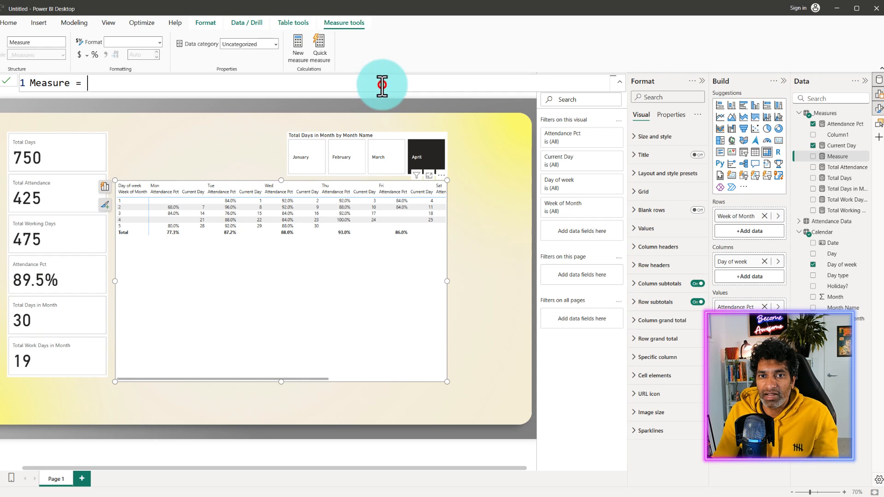
text(SVG for Calendar =)
key(shift+Return)
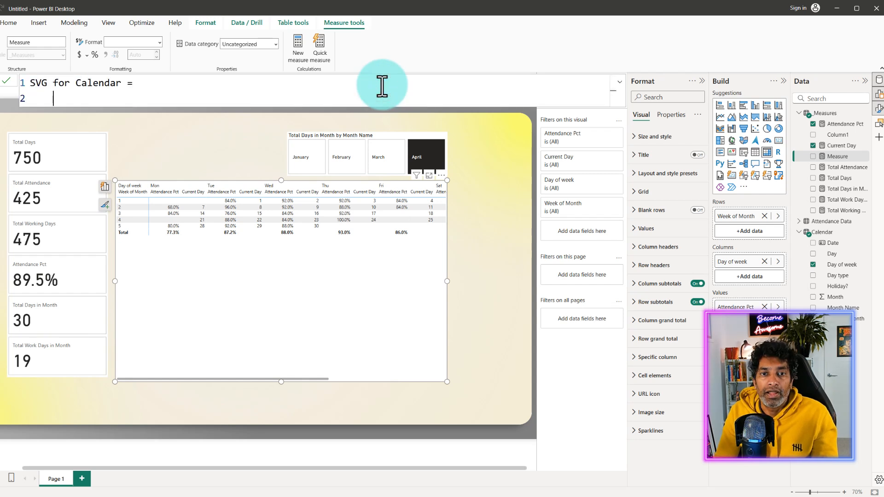
key(Tab)
text(var )
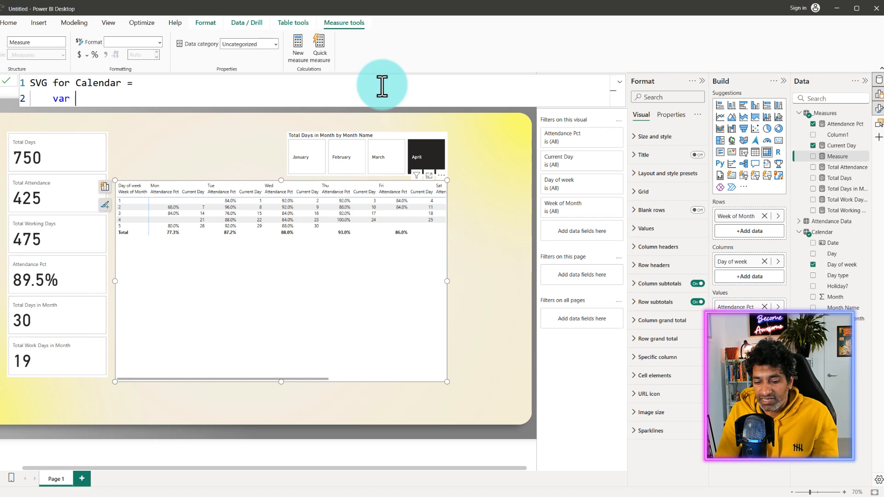
text(cd = [Current Day])
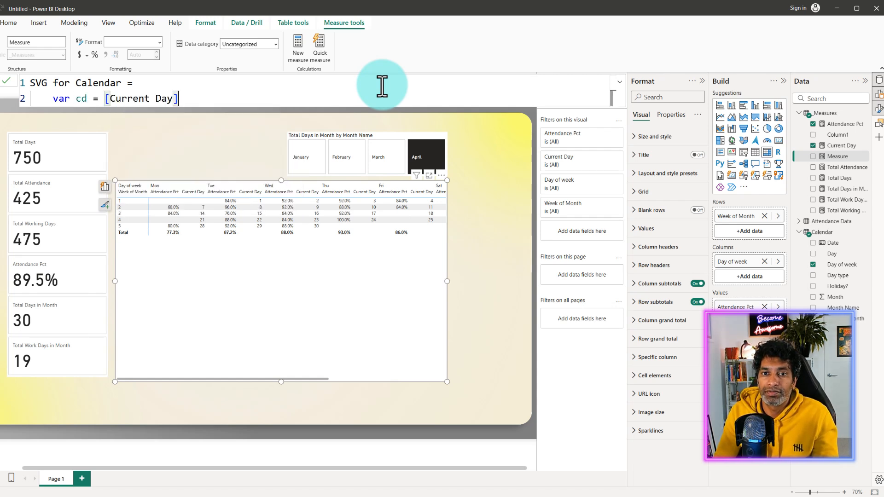
key(shift+Return)
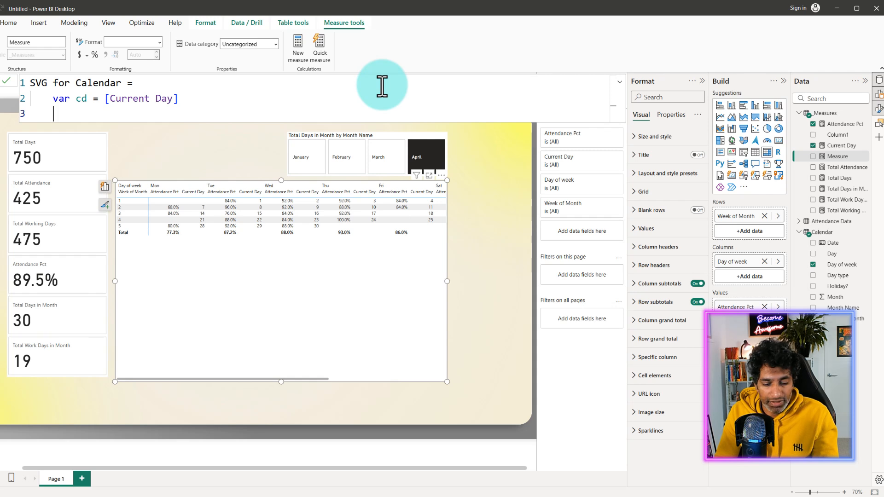
Declare a second variable in the SVG for Calendar measure, att_pct = [Attendance Pct].
text(var a)
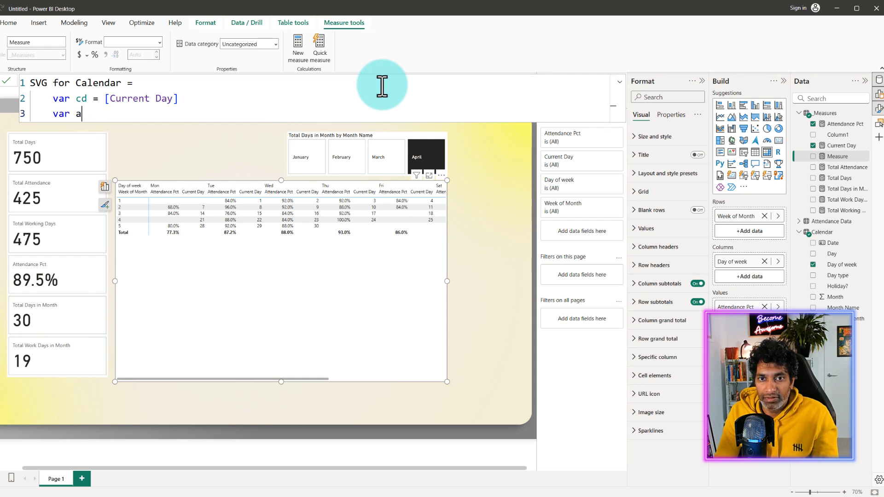
text(tt_pct = )
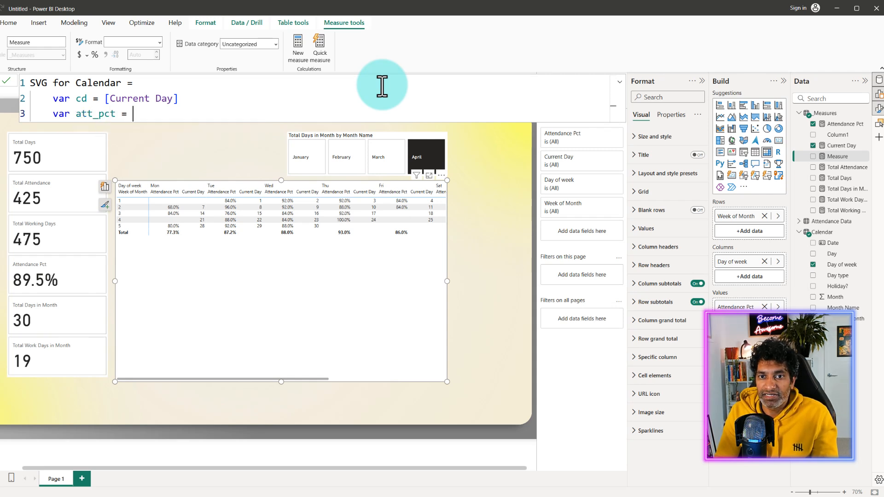
text([Attendance Pct])
key(shift+Return)
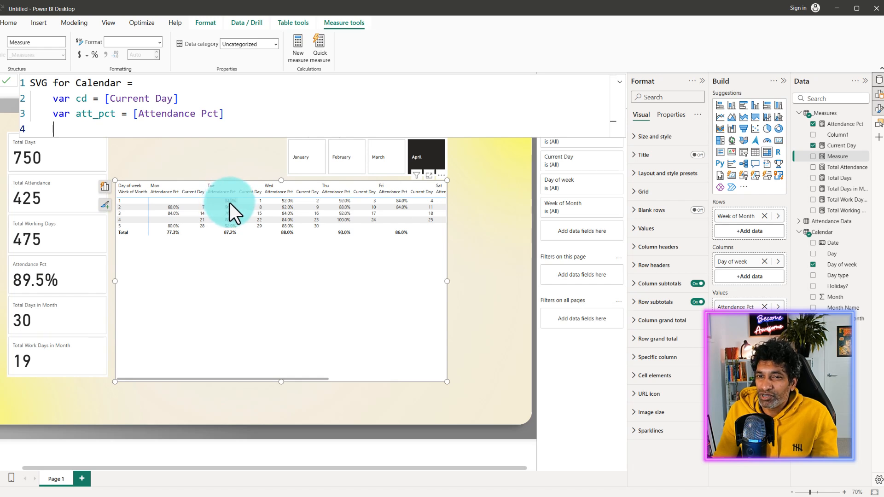
Declare the variable att_pct_disp = FORMAT(att_pct, "0%") on the next line of the SVG for Calendar measure.
drag(136, 113, 255, 117)
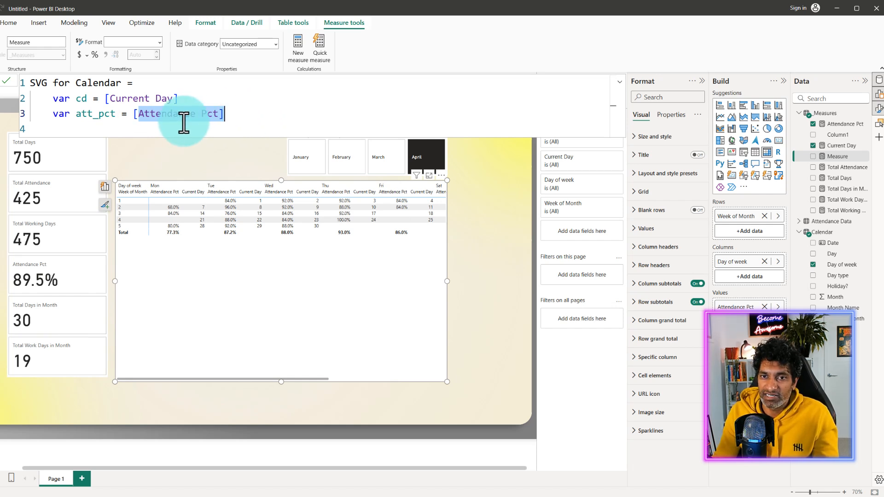
click(72, 122)
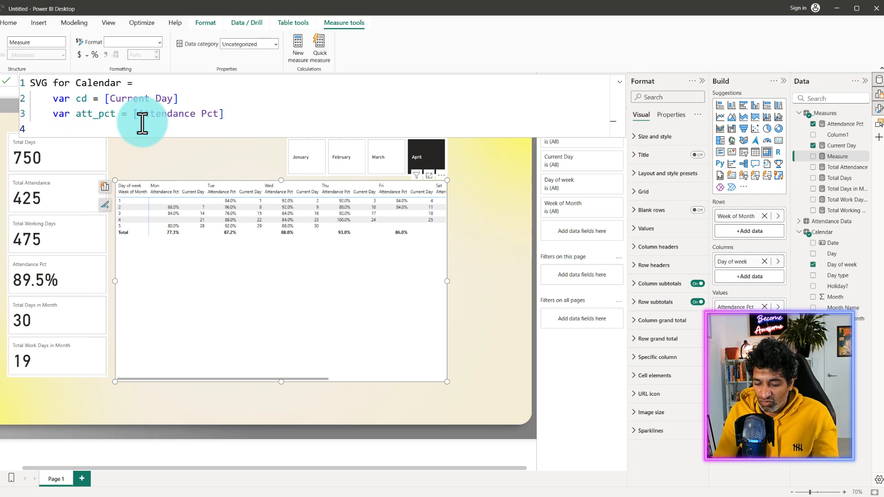
text(var)
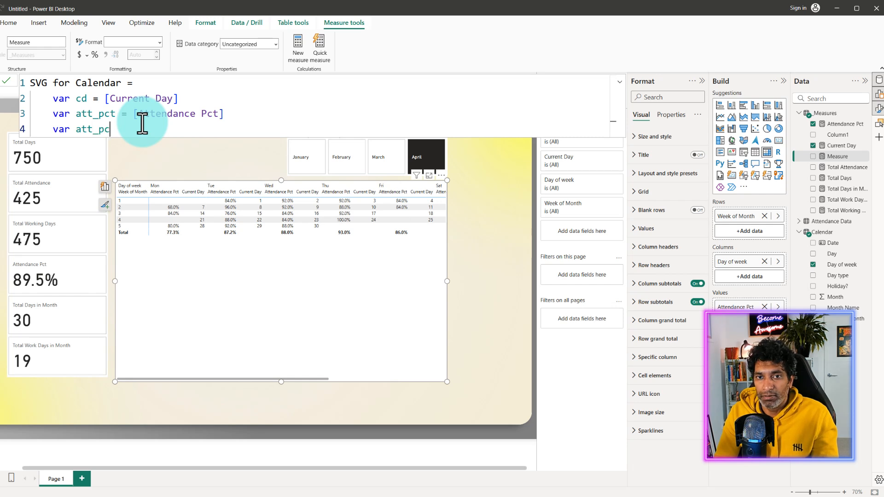
text(att_pct_disp = )
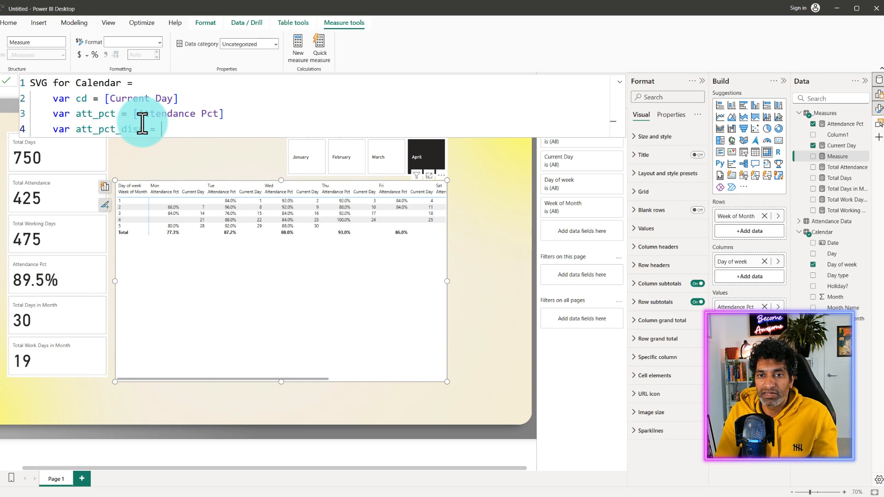
text(FORMAT()
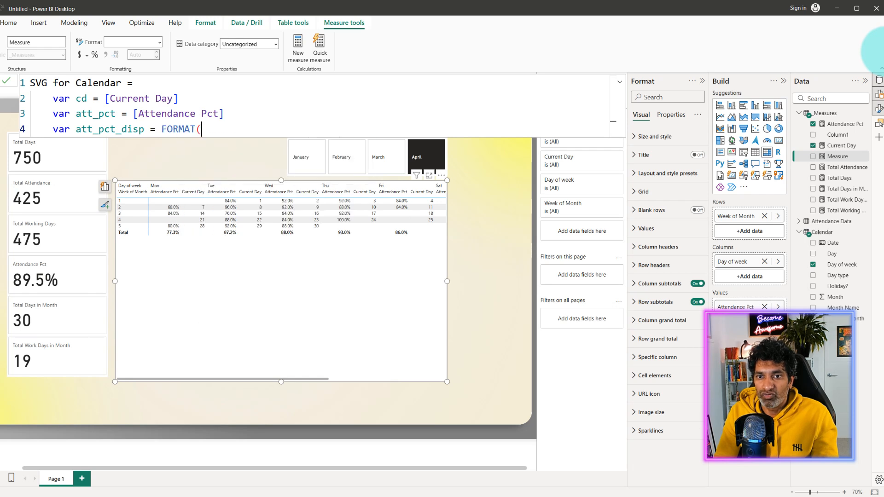
text(att_pct)
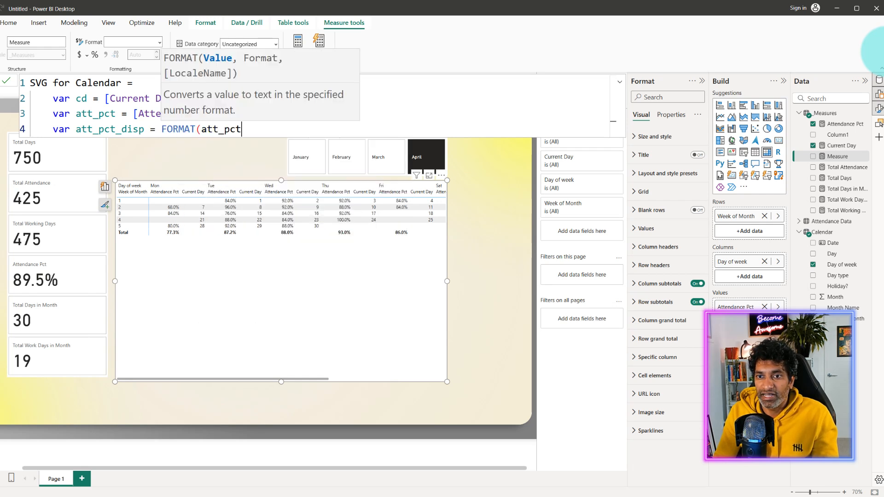
text(, "0)
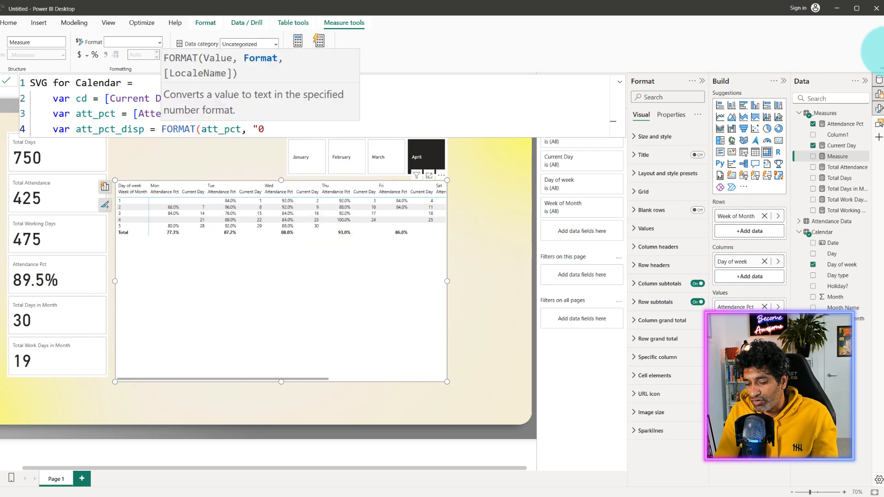
text(%"))
key(shift+Return)
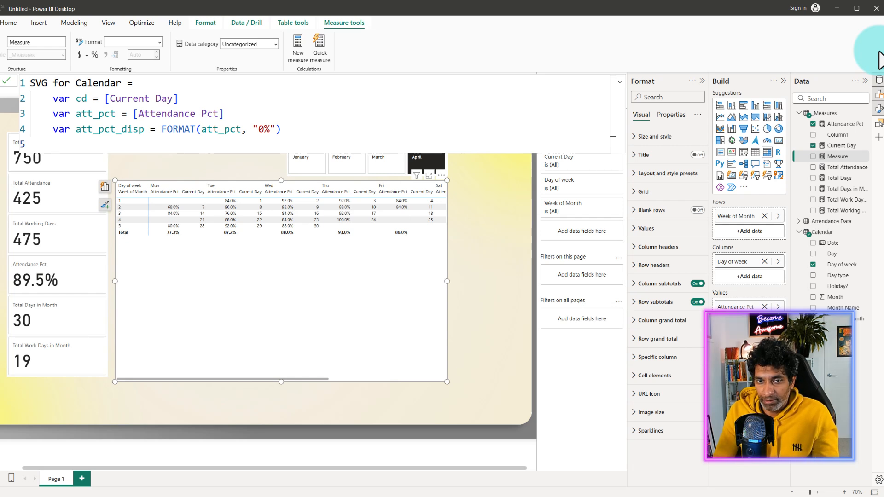
Declare the variable day_type = SELECTEDVALUE('Calendar'[Day type]) in the SVG for Calendar measure.
text(var)
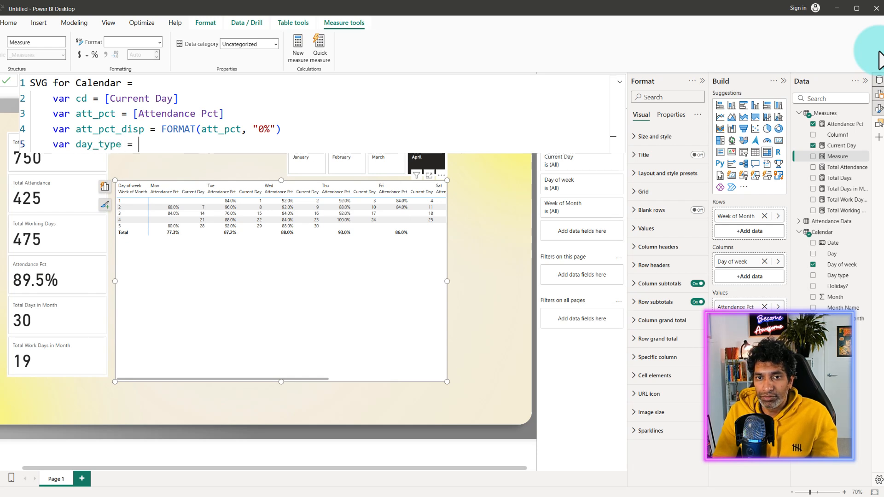
text(day_type = sele)
key(Down)
key(Down)
key(Down)
key(Down)
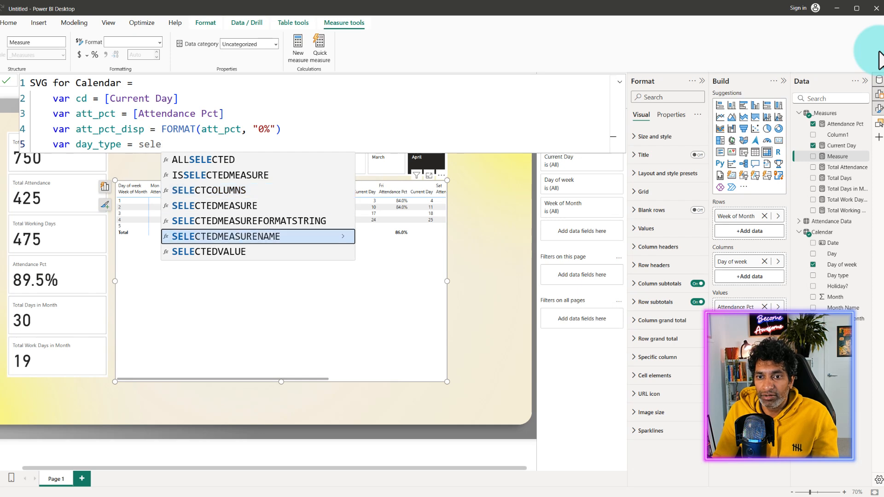
key(Tab)
text(day)
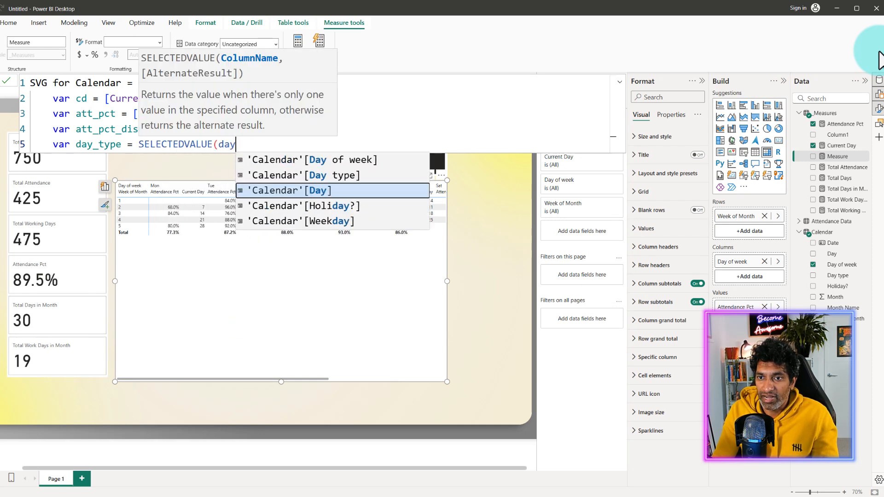
key(Up)
key(Tab)
text())
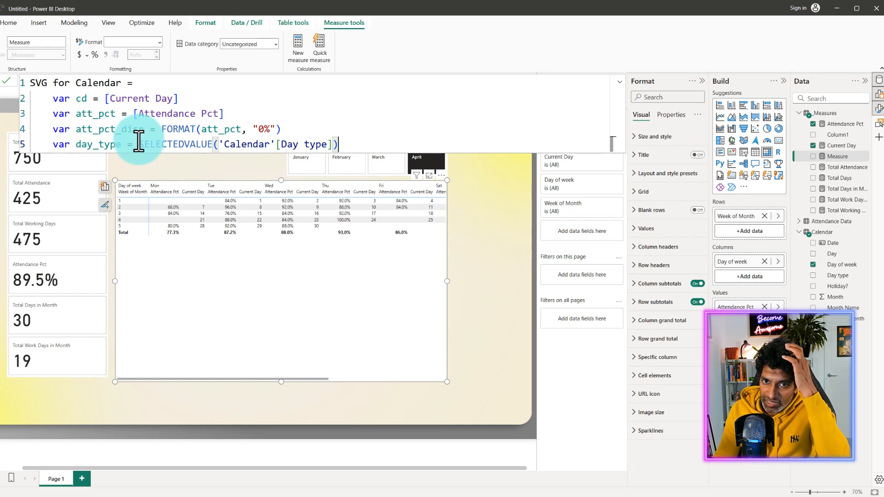
drag(138, 145, 359, 142)
drag(105, 98, 186, 105)
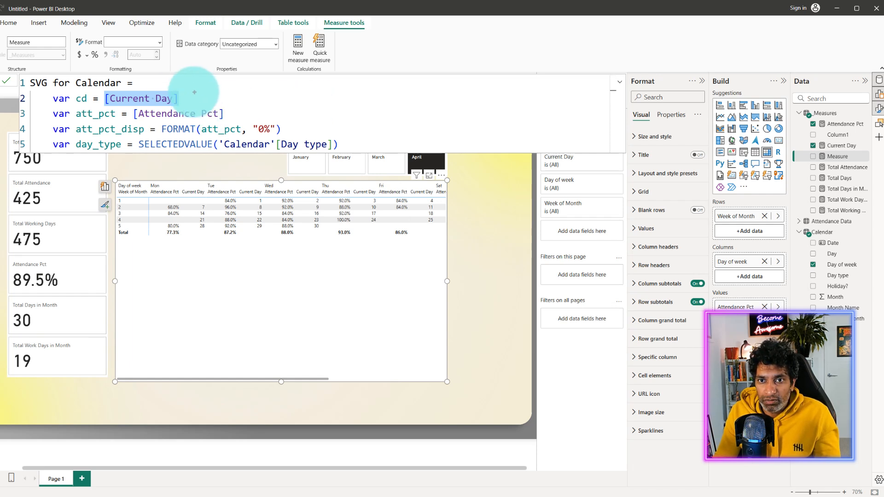
mouse_move(192, 92)
mouse_down()
mouse_move(246, 114)
mouse_move(240, 109)
mouse_up()
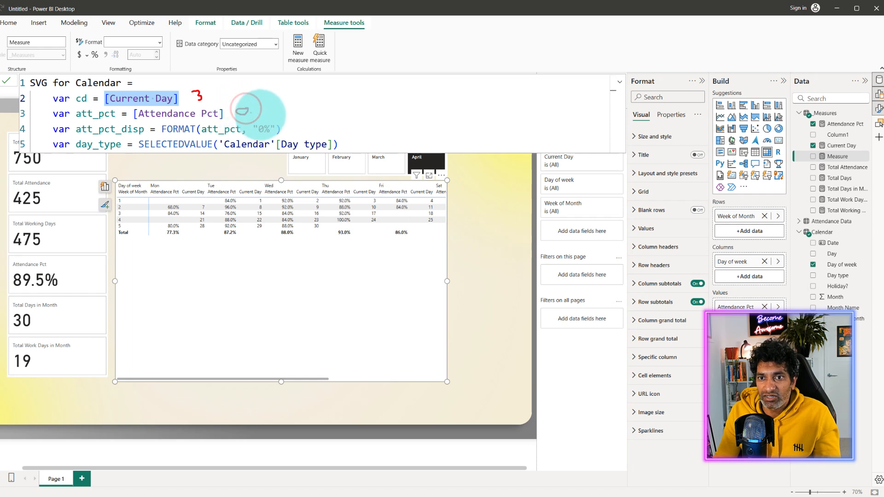
mouse_move(305, 123)
mouse_down()
mouse_move(287, 125)
mouse_move(311, 121)
mouse_up()
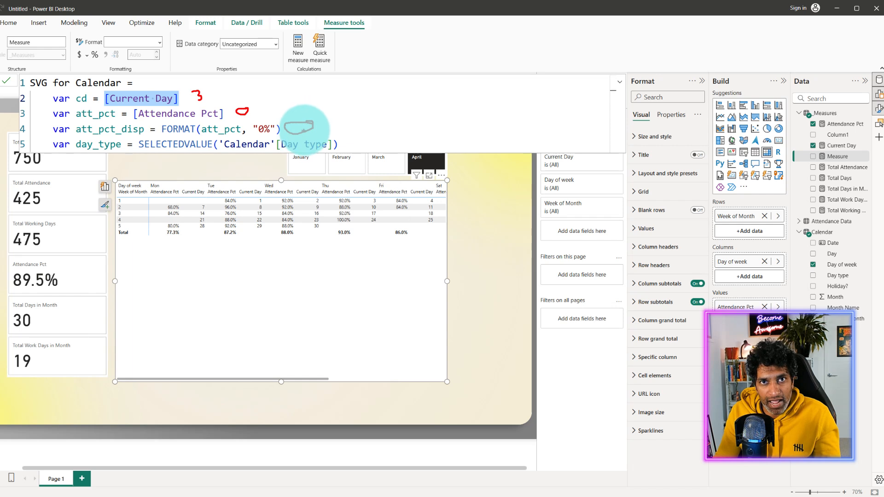
mouse_move(357, 134)
mouse_down()
mouse_move(345, 143)
mouse_move(355, 139)
mouse_up()
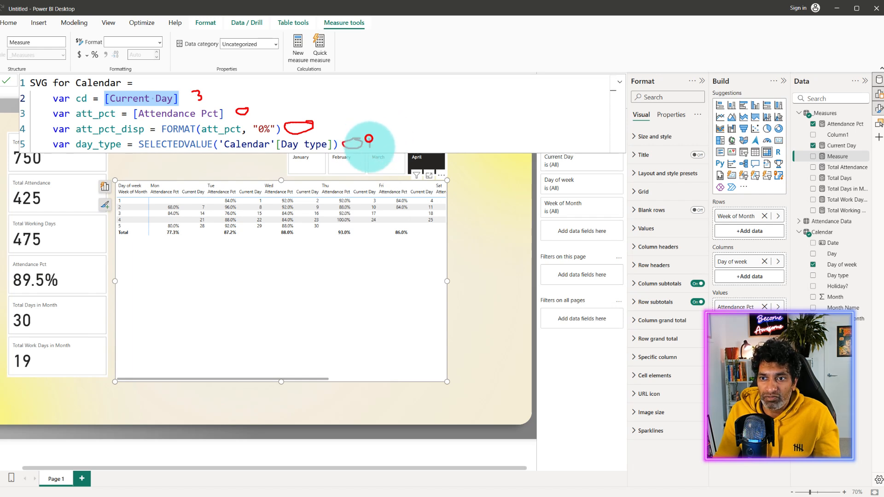
drag(368, 138, 370, 149)
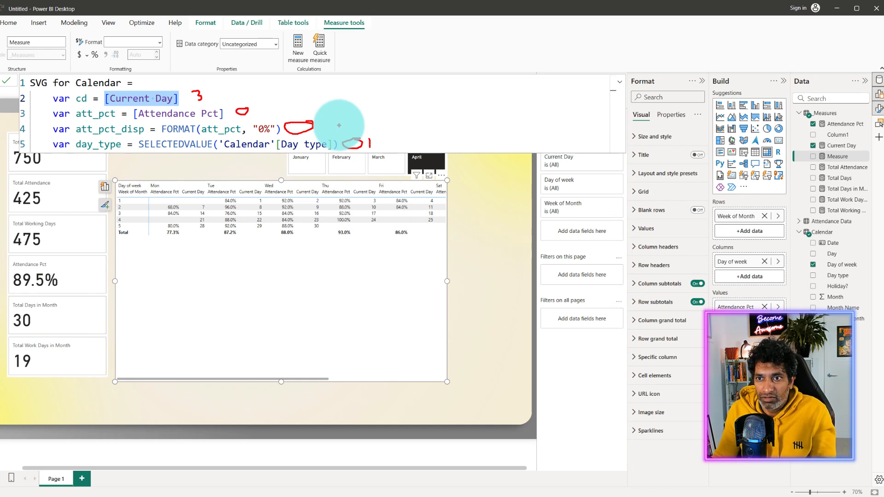
click(374, 144)
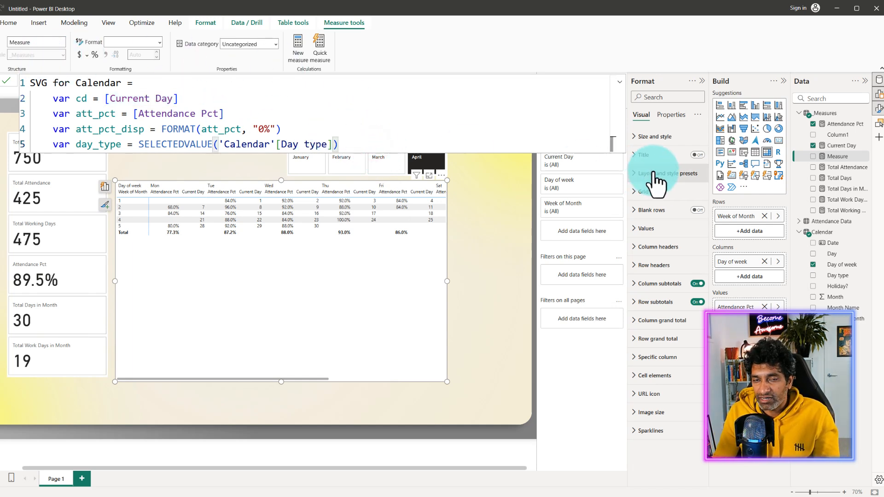
Start another var declaration on a new line below day_type in the SVG for Calendar measure.
key(Return)
text(V)
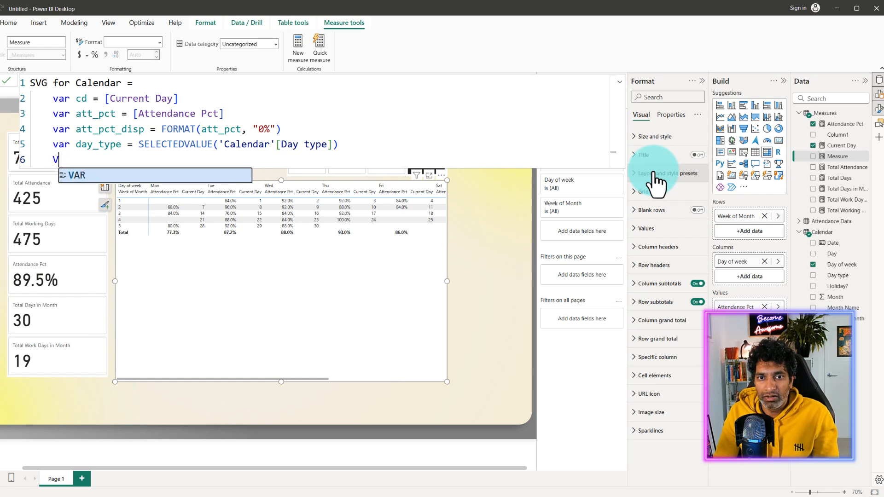
text(ar)
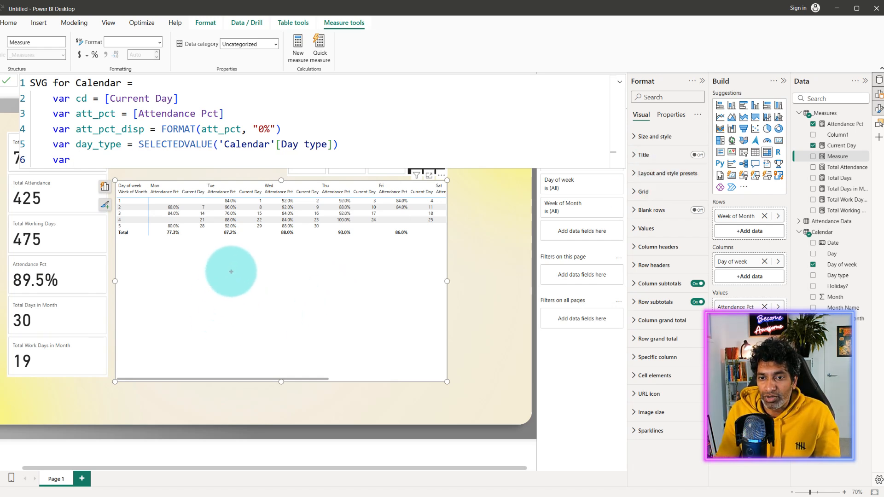
mouse_move(191, 260)
mouse_down()
mouse_move(251, 312)
mouse_move(244, 310)
mouse_up()
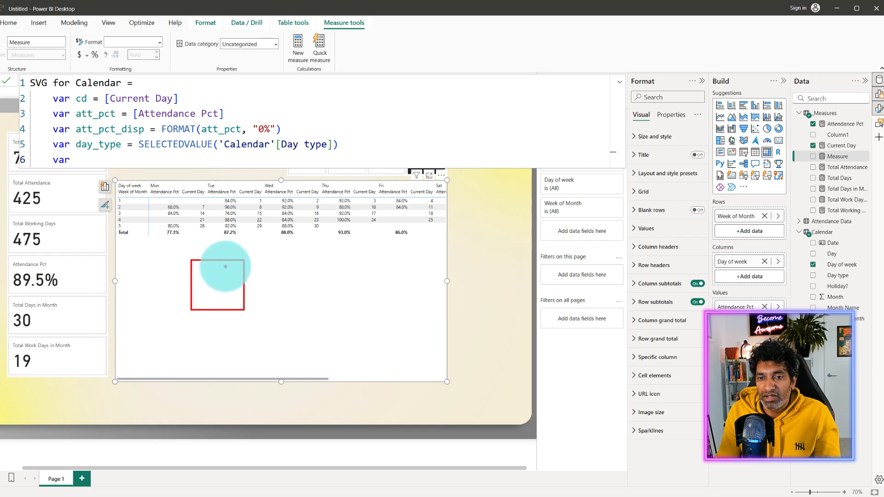
mouse_move(225, 266)
mouse_down()
mouse_move(214, 276)
mouse_move(232, 279)
mouse_move(223, 286)
mouse_up()
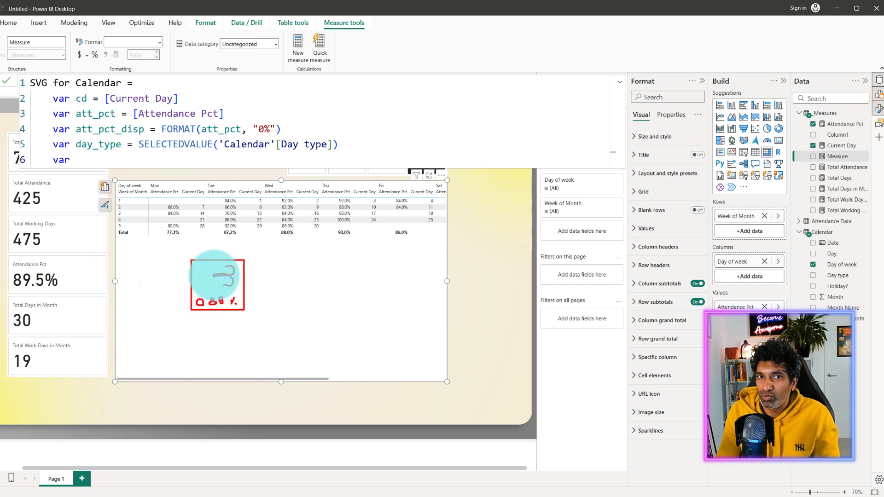
key(Escape)
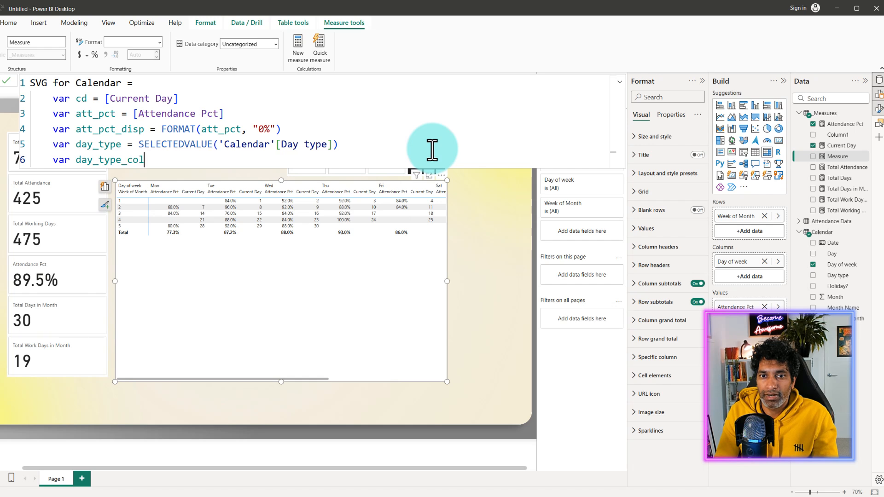
Name the new variable day_type_color and begin its expression with SWITCH(TRUE(), in the SVG for Calendar measure.
text(w)
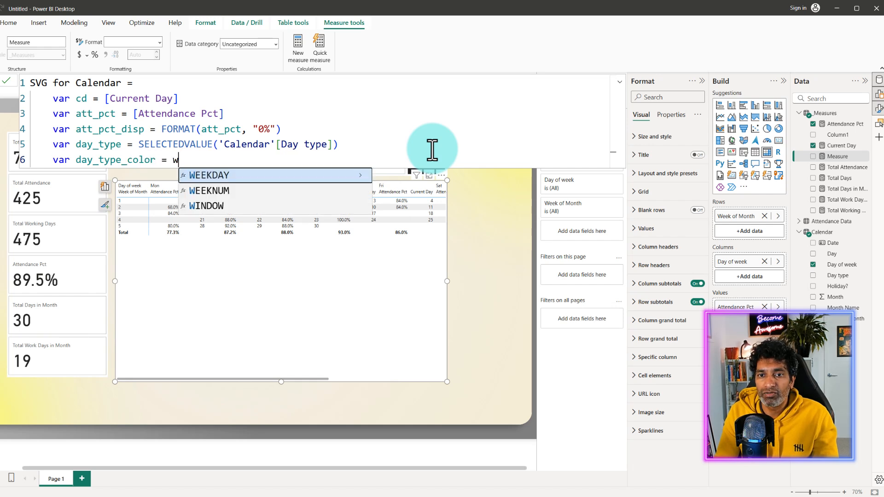
key(BackSpace)
text(sw)
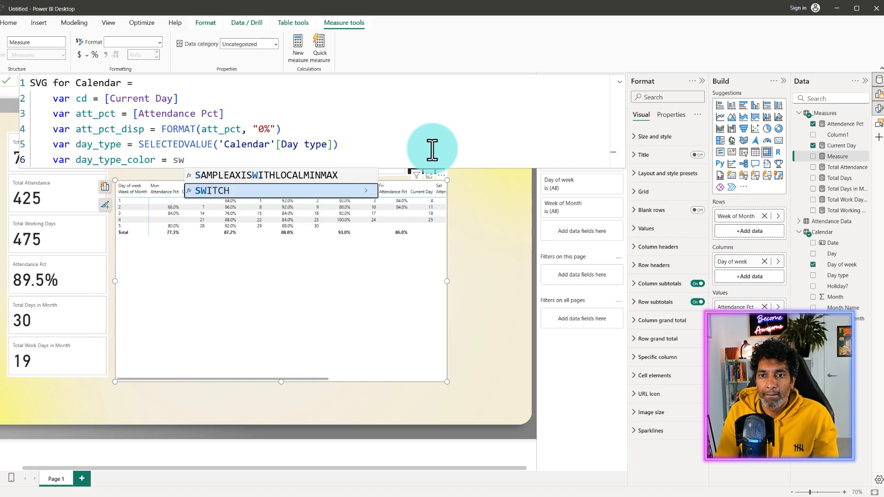
key(Tab)
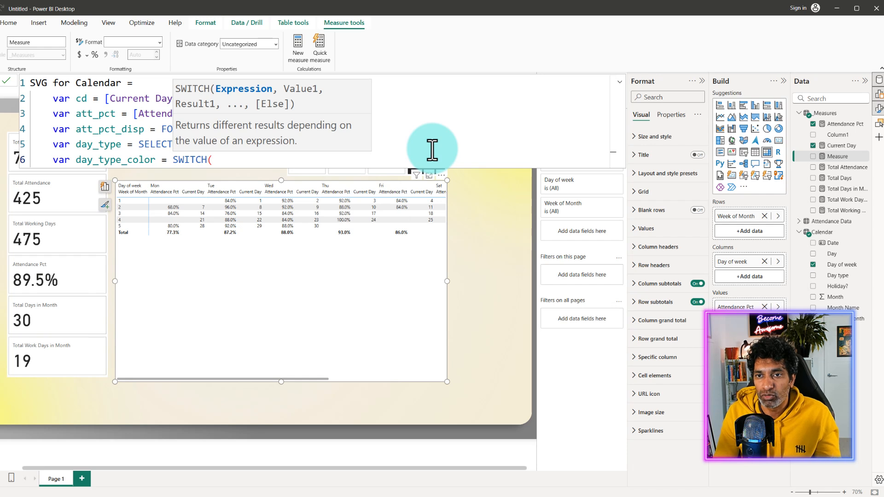
text(true)
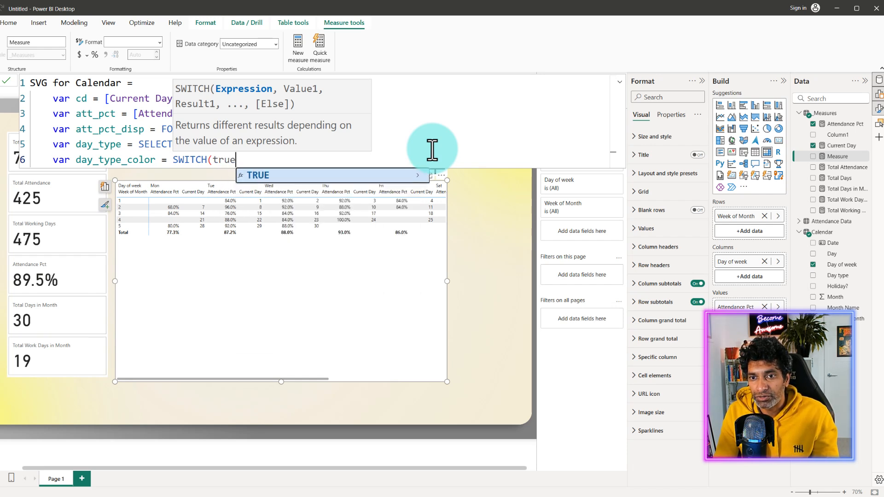
key(Tab)
text(), )
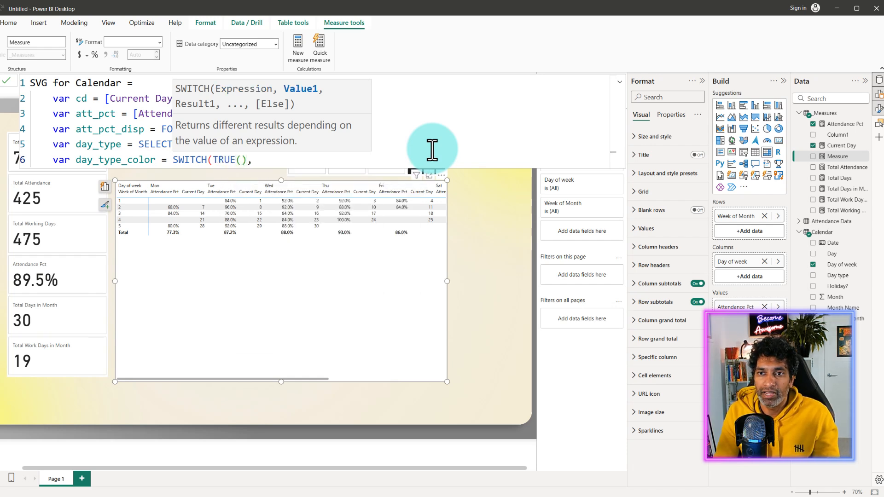
Add the first SWITCH condition day_type=1 with the result "#00ff00" to day_type_color.
text(day)
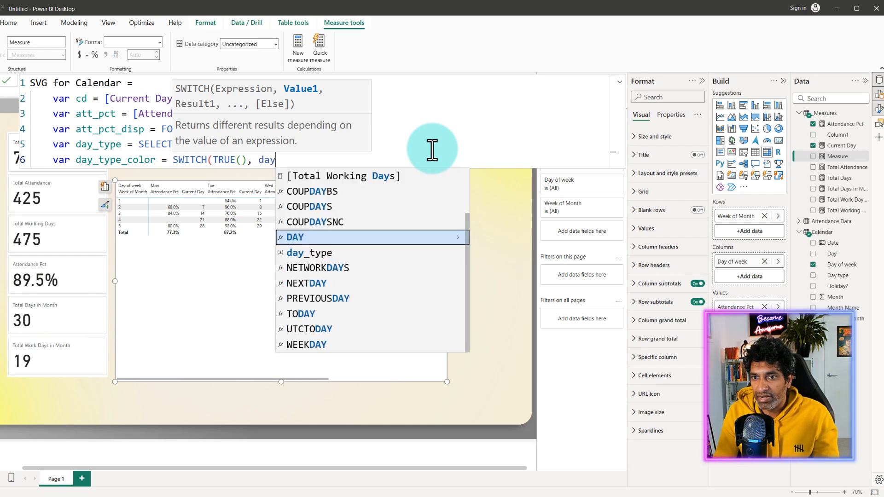
key(Down)
key(Tab)
text(=1,)
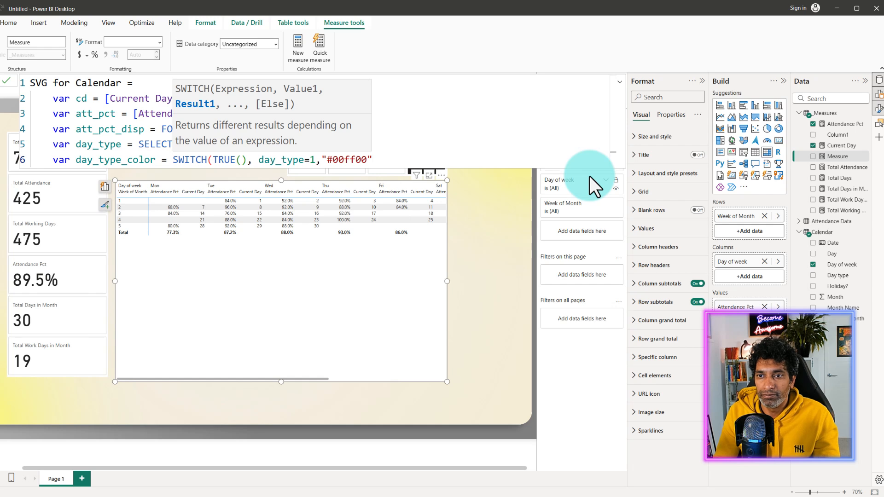
Begin a second SWITCH condition on the day_type variable in day_type_color.
text(, day)
key(Down)
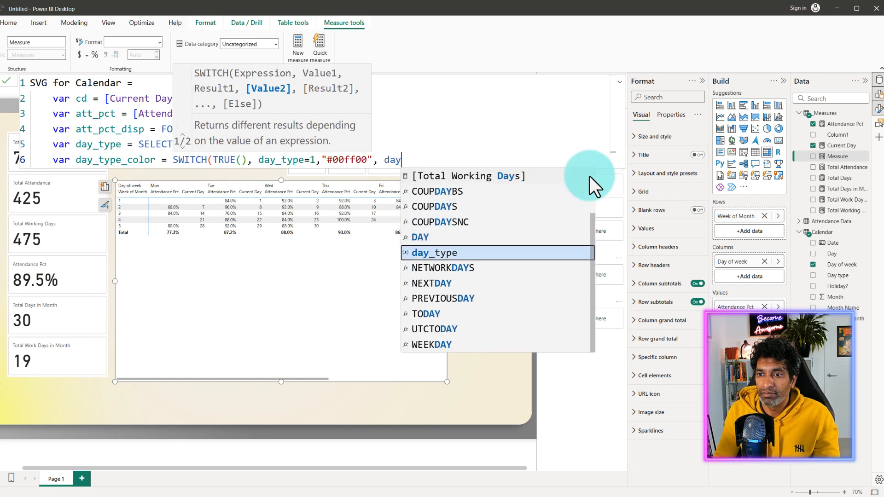
Add a day_type=2 case that returns "#006666" to the SWITCH of the day_type_color variable.
key(Tab)
text(=2)
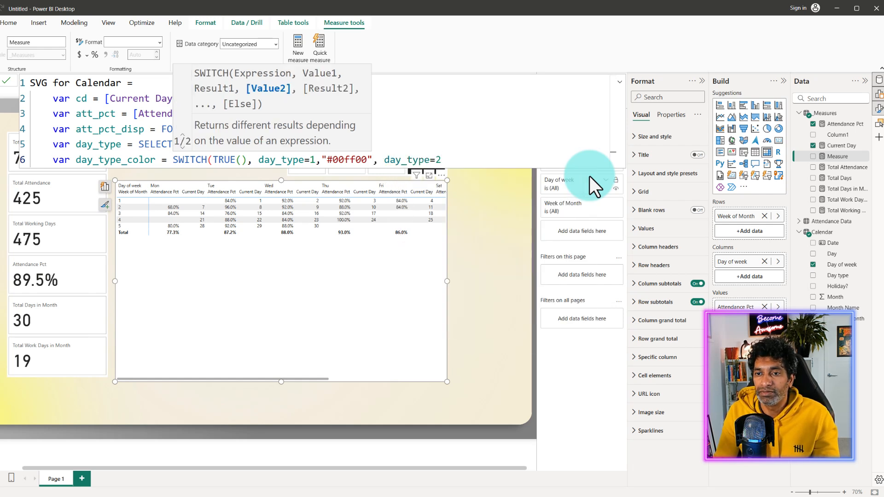
text(, ")
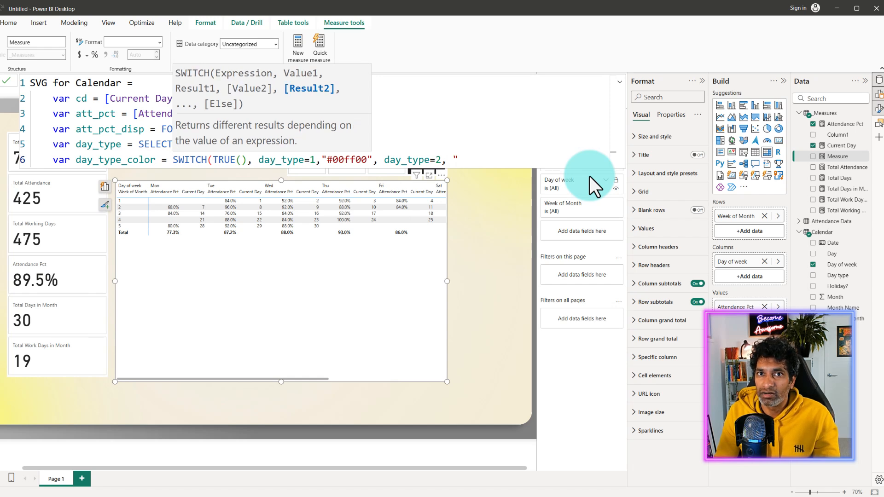
text(006666")
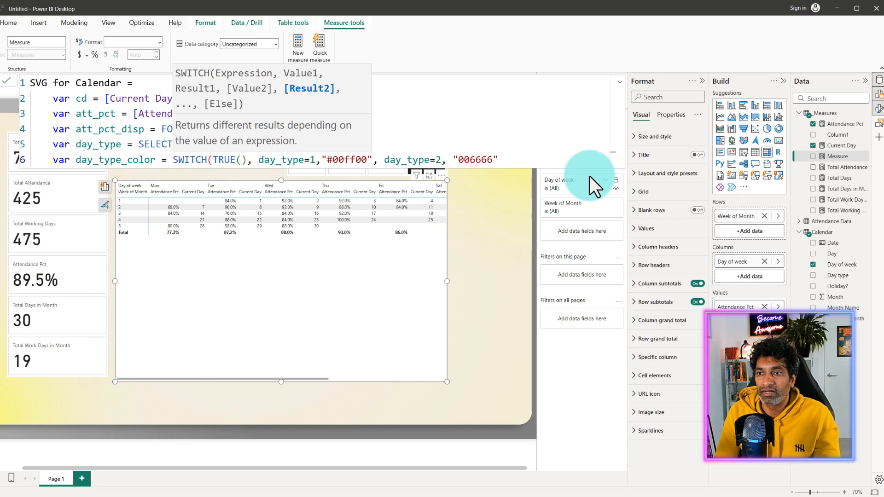
key(Left)
key(Left)
key(Left)
key(Left)
key(Left)
key(Left)
key(Left)
text(#)
key(Right)
key(Right)
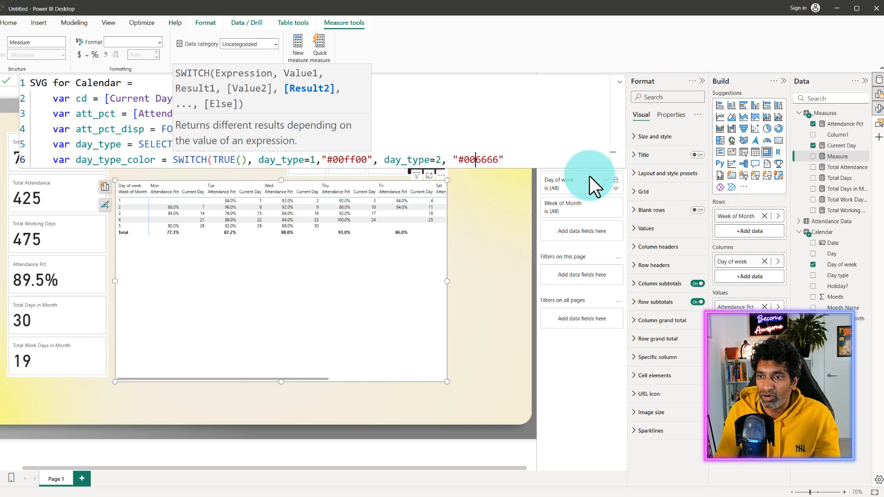
key(Right)
key(Right)
key(Right)
key(Right)
key(Right)
Complete the day_type_color SWITCH with "#990000" as the fallback colour and close its parenthesis.
text(, )
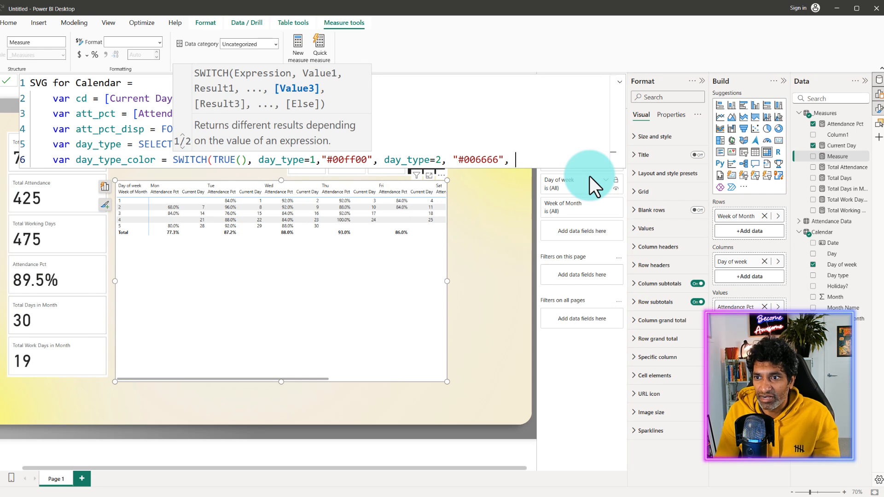
text("#)
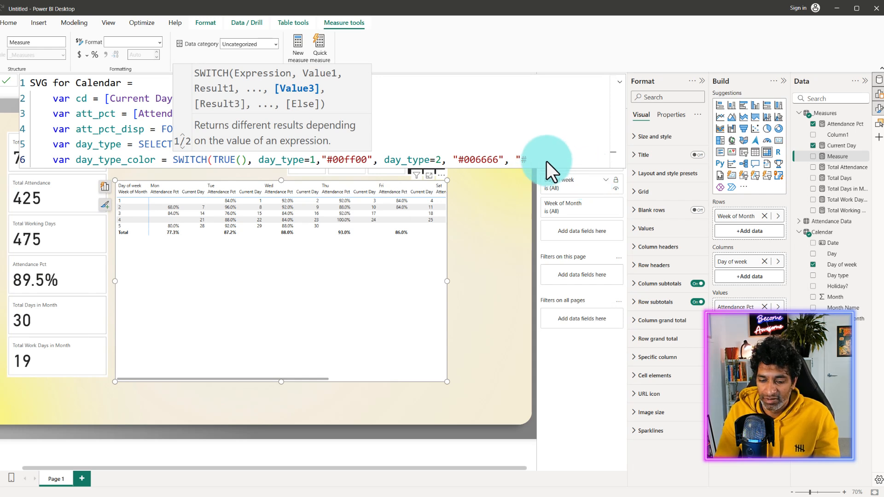
text(990000"))
double_click(353, 160)
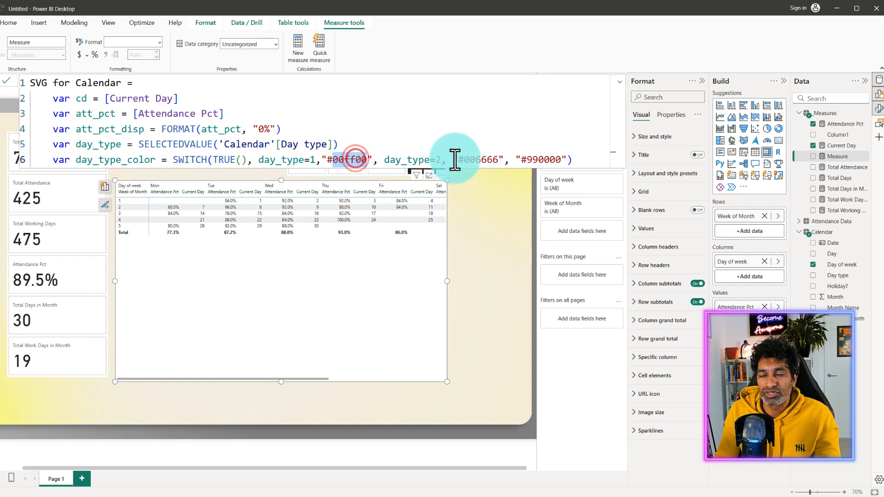
click(476, 160)
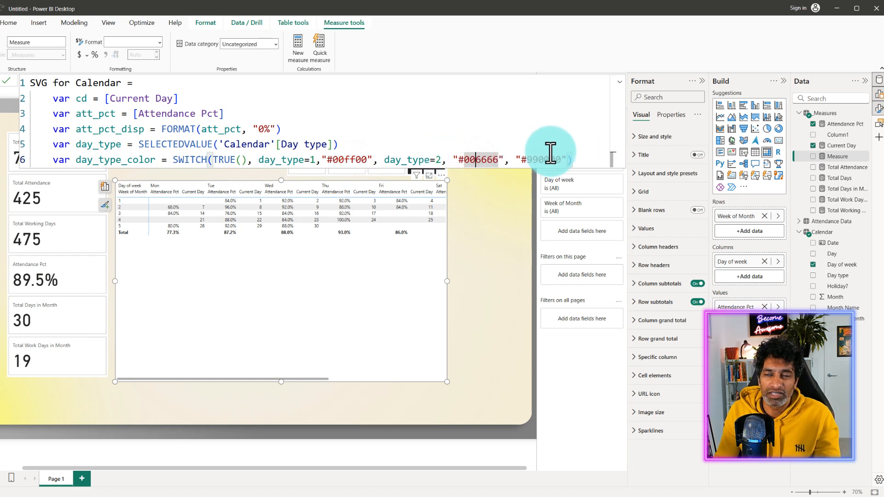
click(581, 158)
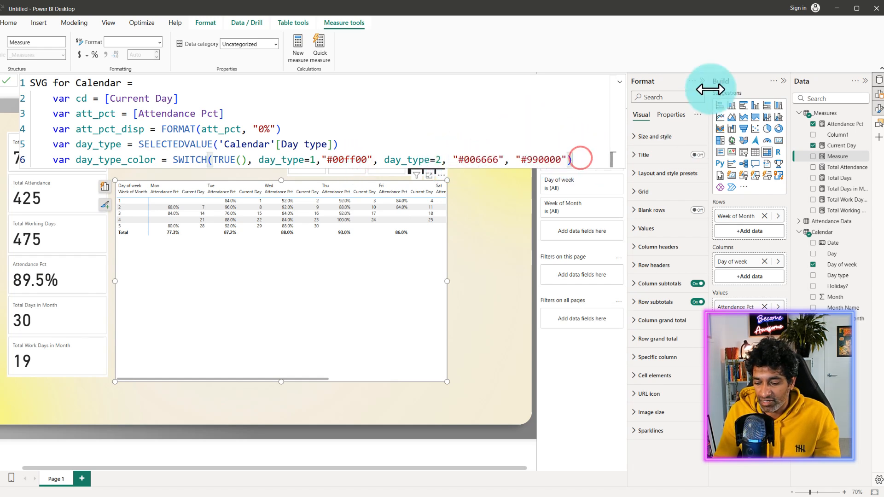
Add a return clause with the copied data:image/svg+xml markup containing the rounded rectangle, the cd and att_pct_disp texts and the day_type_color circle.
key(shift+Return)
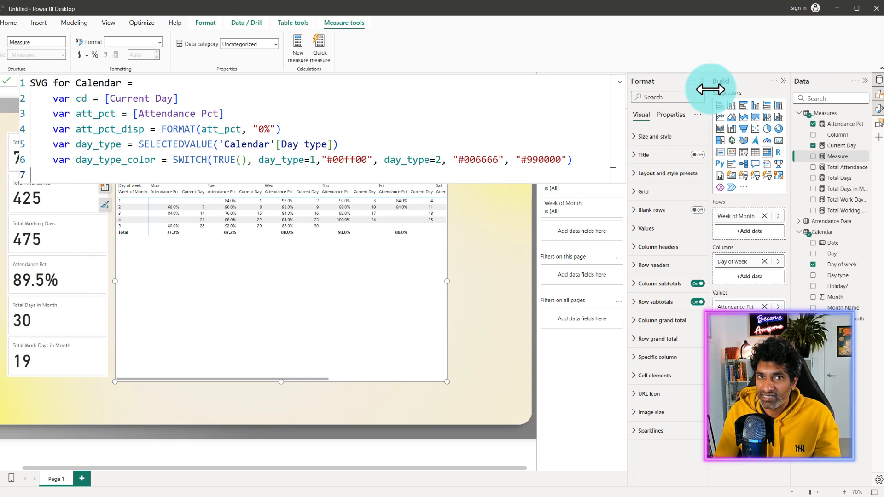
text(return)
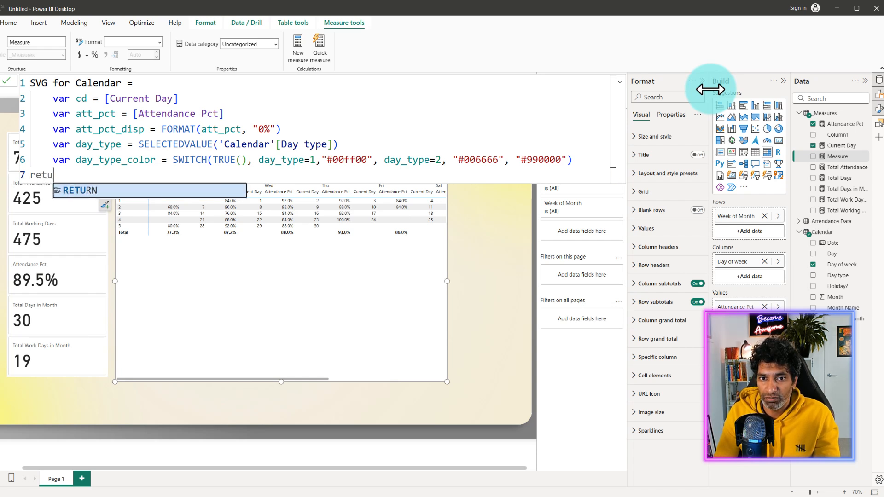
key(shift+Return)
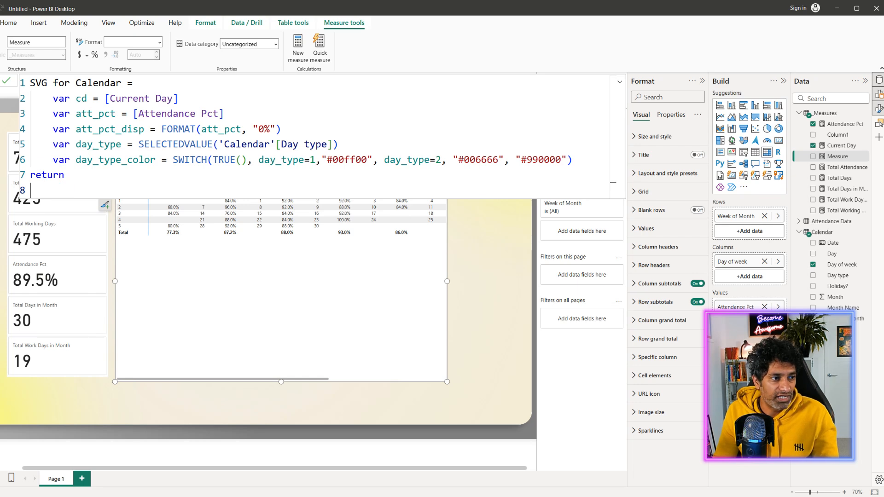
key(ctrl+v)
Examine the SVG markup's data prefix, its svg tag with the viewBox, and the rectangle's position, size, corner radius and fill.
click(91, 232)
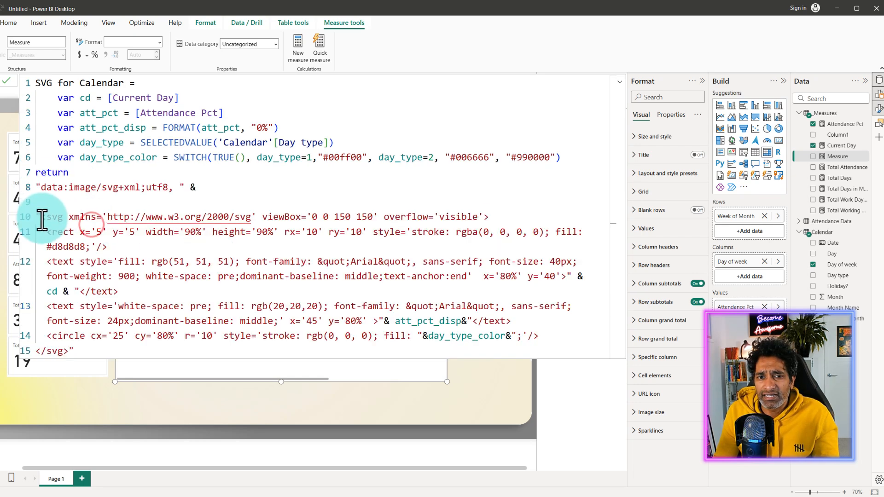
drag(41, 187, 178, 188)
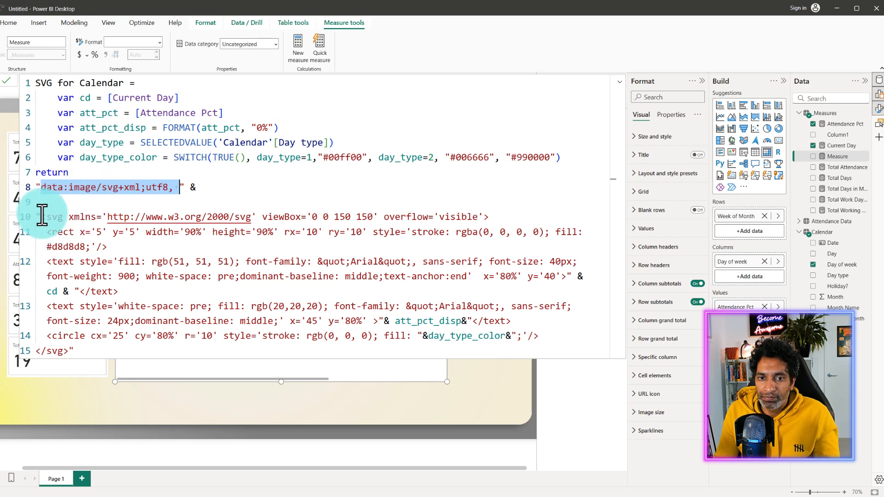
drag(42, 217, 367, 217)
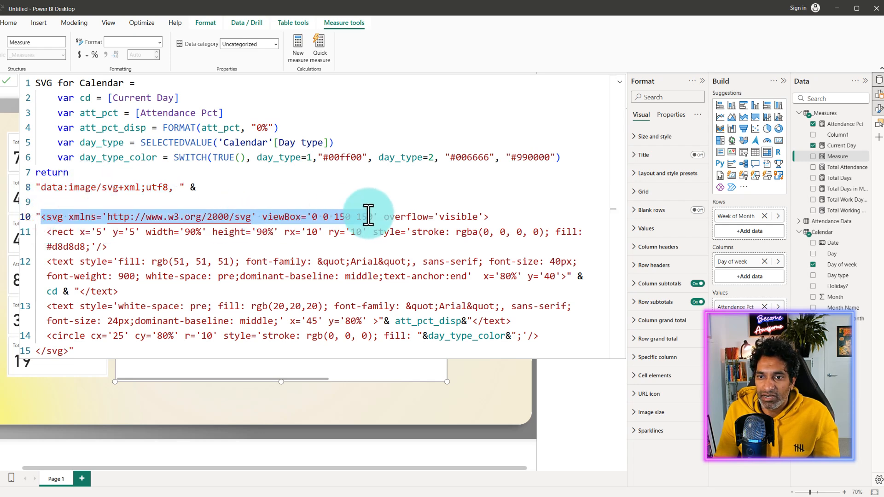
click(312, 216)
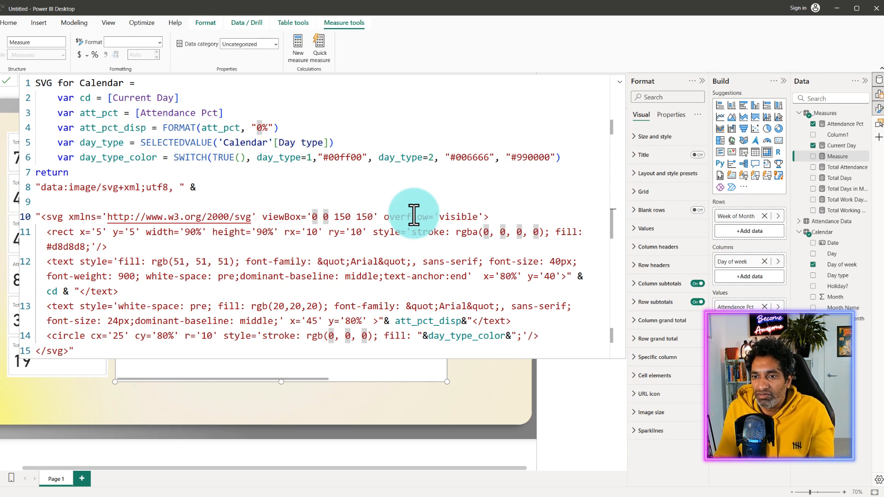
click(139, 239)
click(77, 231)
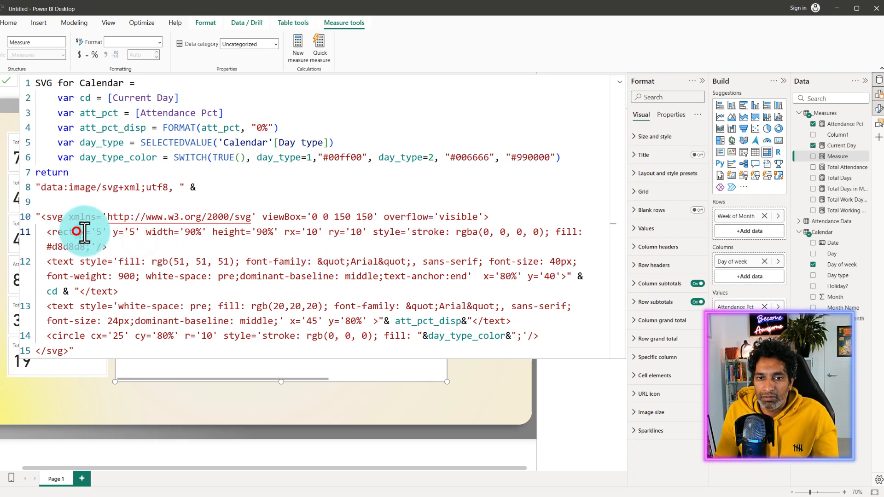
click(195, 232)
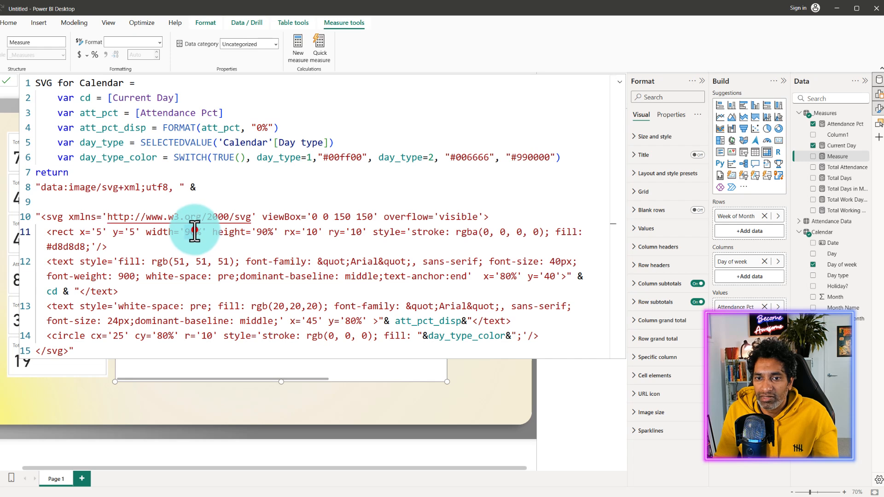
double_click(265, 232)
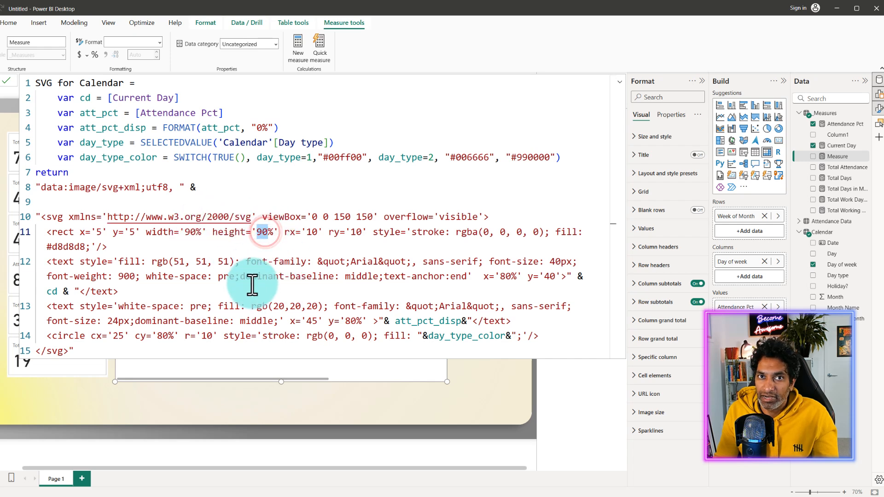
double_click(312, 231)
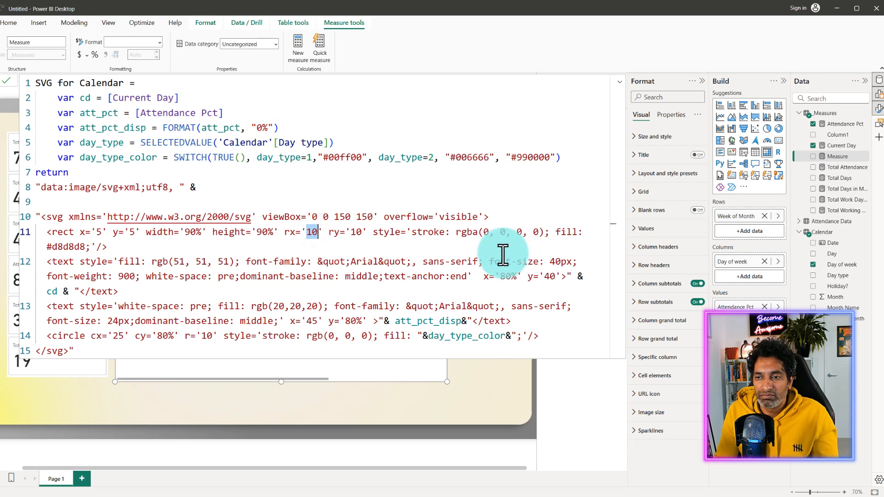
double_click(80, 247)
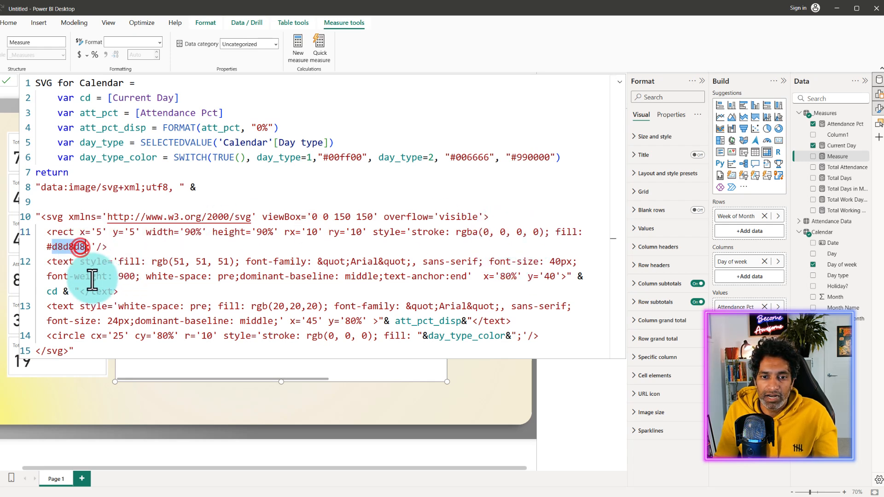
Examine the two text elements and the circle in the SVG markup, including their cd, att_pct_disp and day_type_color variables.
click(45, 263)
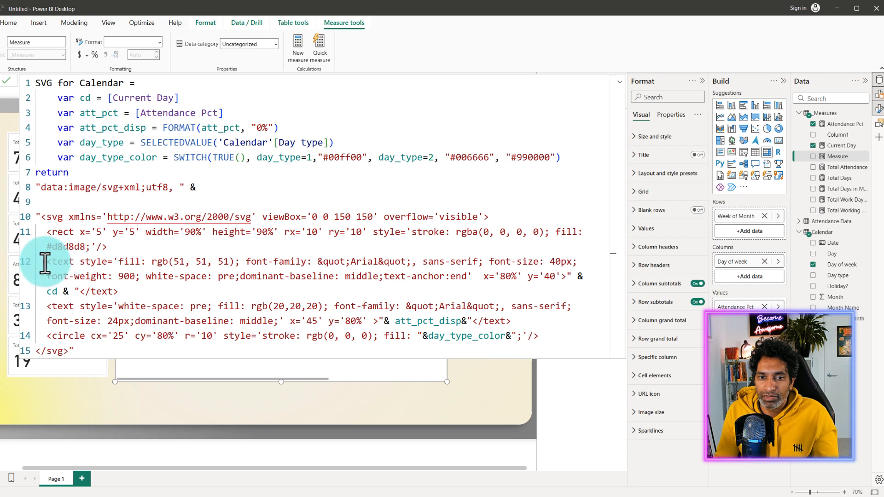
drag(46, 263, 139, 291)
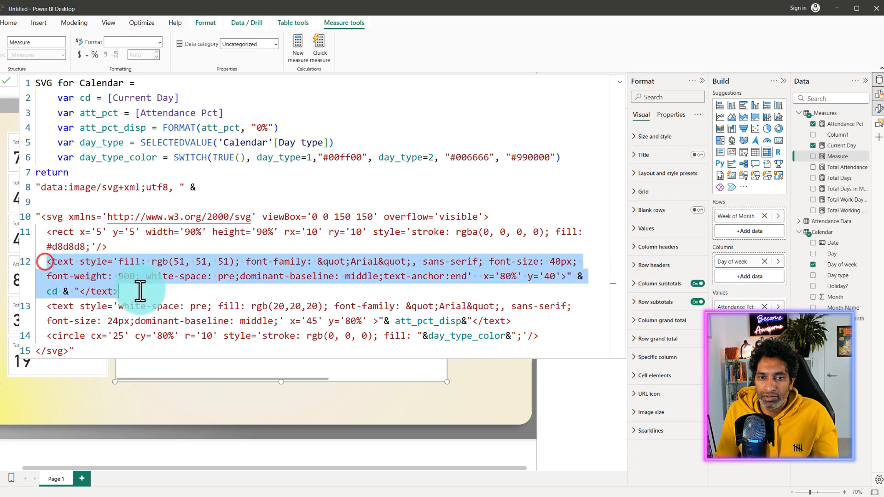
click(52, 293)
drag(43, 261, 126, 291)
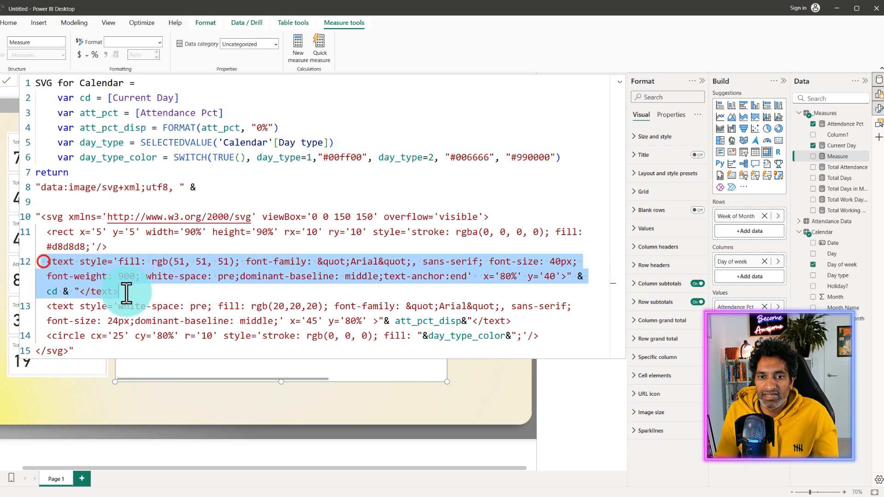
drag(48, 303, 420, 322)
double_click(422, 321)
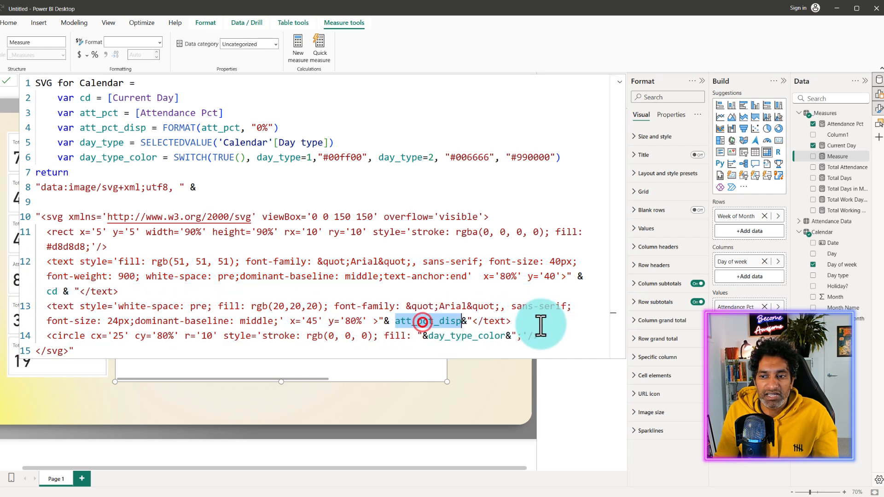
drag(44, 336, 489, 337)
double_click(475, 336)
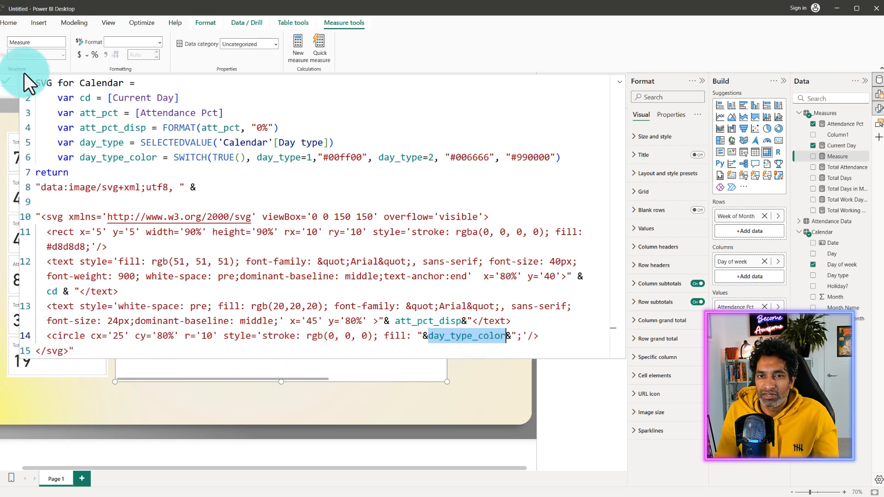
Commit the SVG for Calendar measure and use it in the matrix values in place of Attendance Pct and Current Day.
click(10, 89)
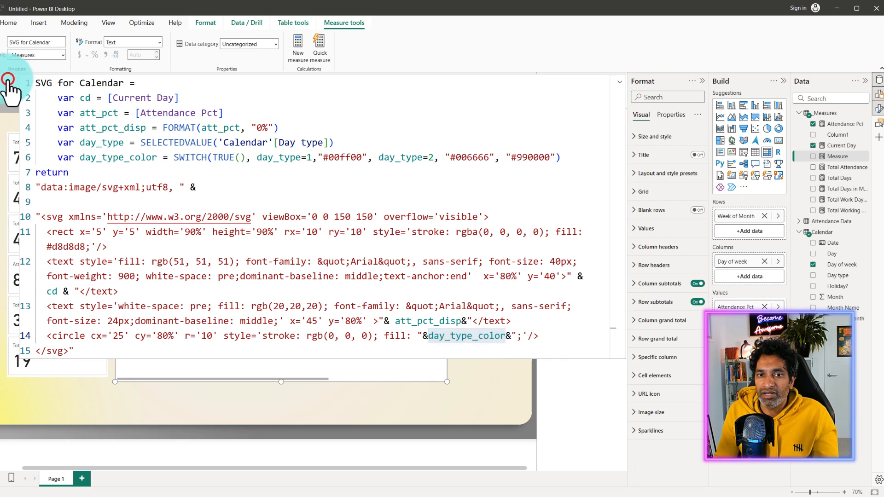
click(66, 406)
click(282, 292)
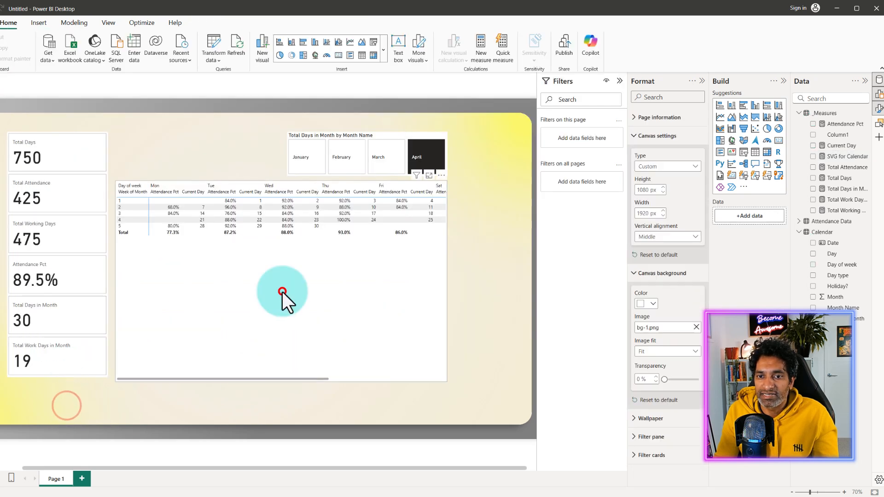
click(763, 307)
click(762, 308)
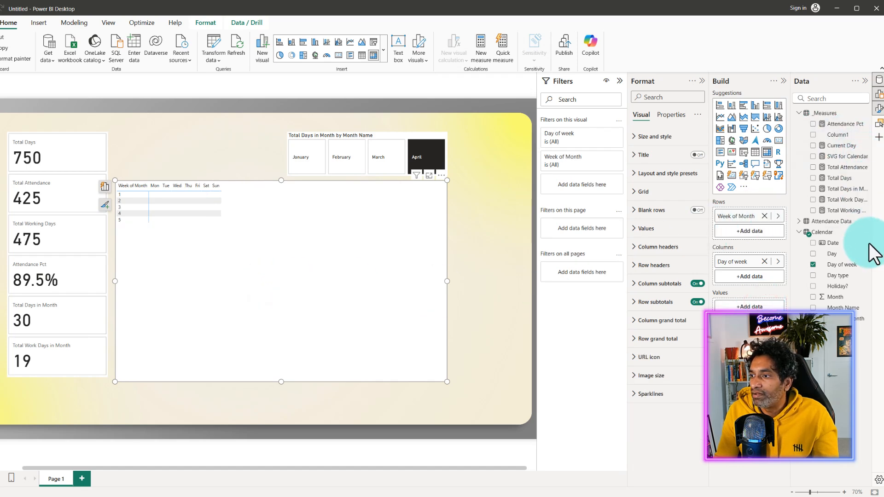
drag(852, 156, 751, 306)
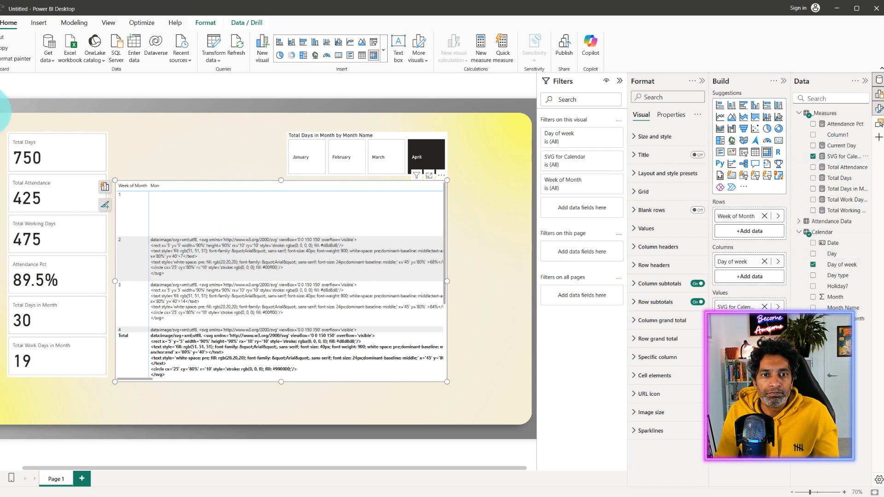
Set the data category of the SVG for Calendar measure to Image URL.
click(842, 157)
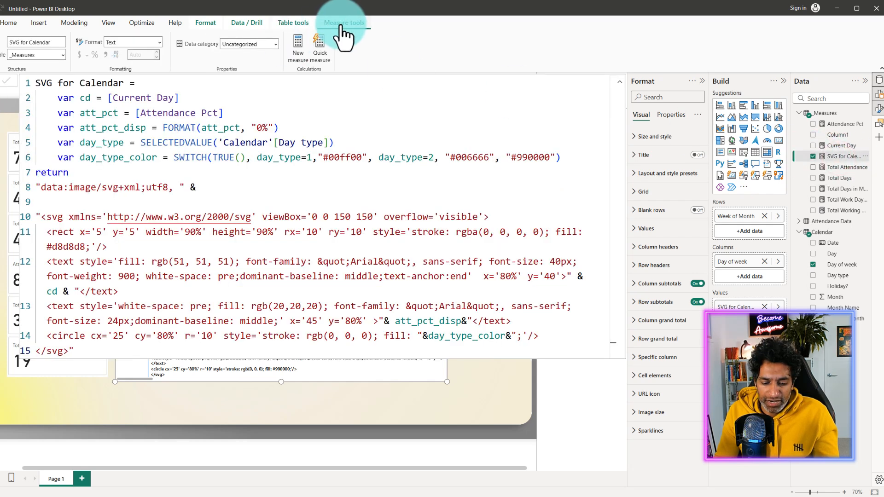
key(ctrl+2)
mouse_move(322, 13)
mouse_down()
mouse_move(445, 58)
mouse_move(390, 35)
mouse_up()
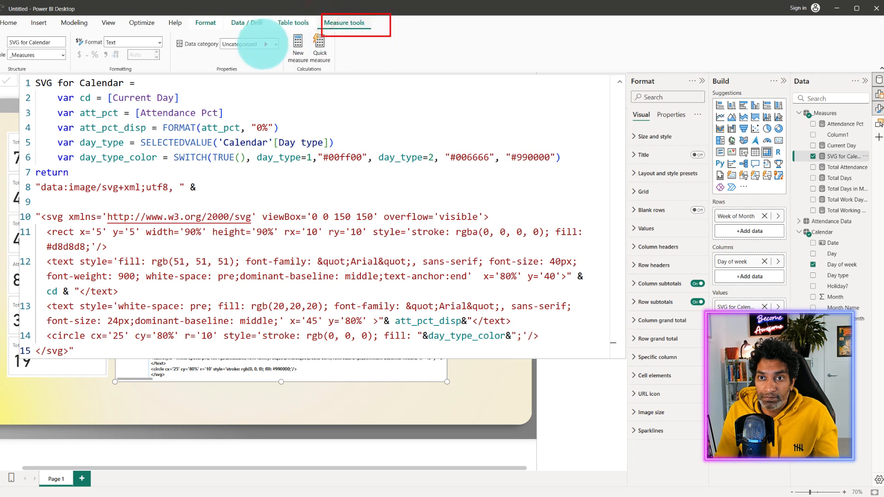
drag(171, 33, 280, 54)
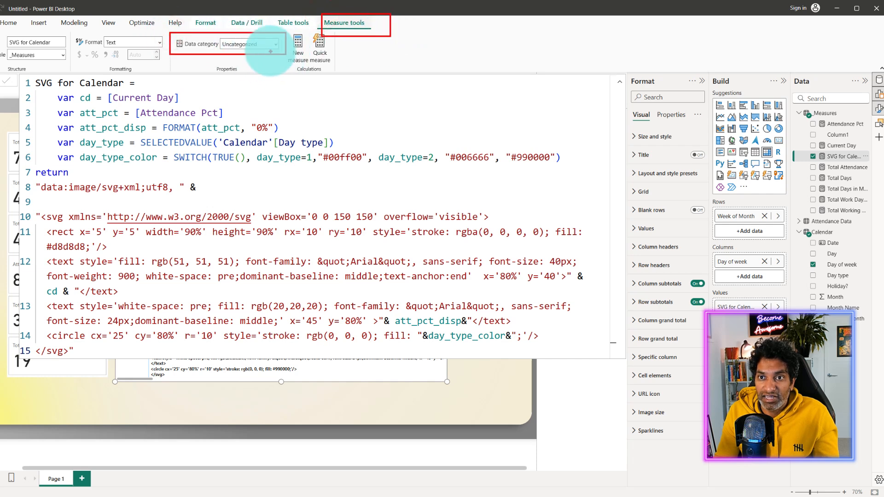
key(Escape)
click(276, 53)
click(258, 164)
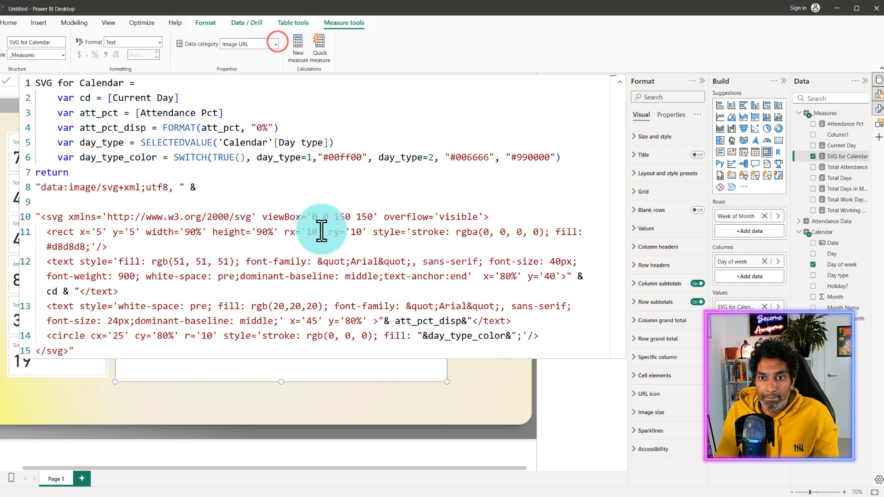
click(359, 41)
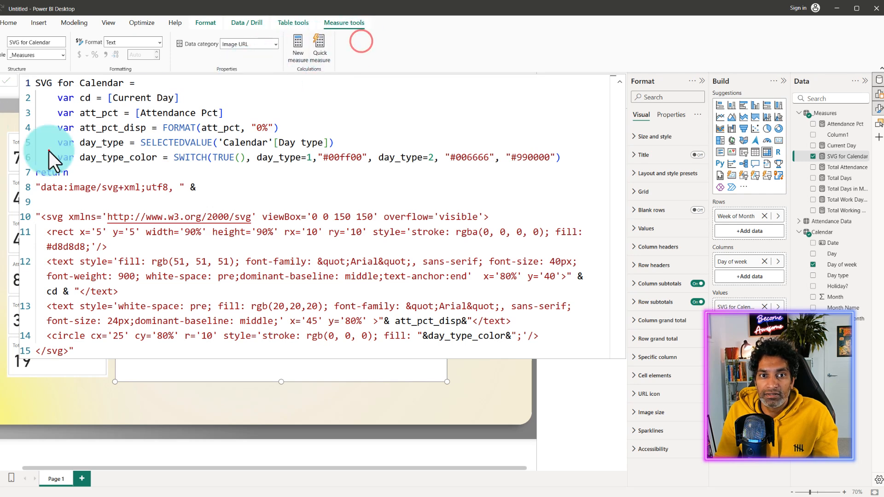
Return to the calendar matrix and turn off its column subtotals and row subtotals.
click(49, 151)
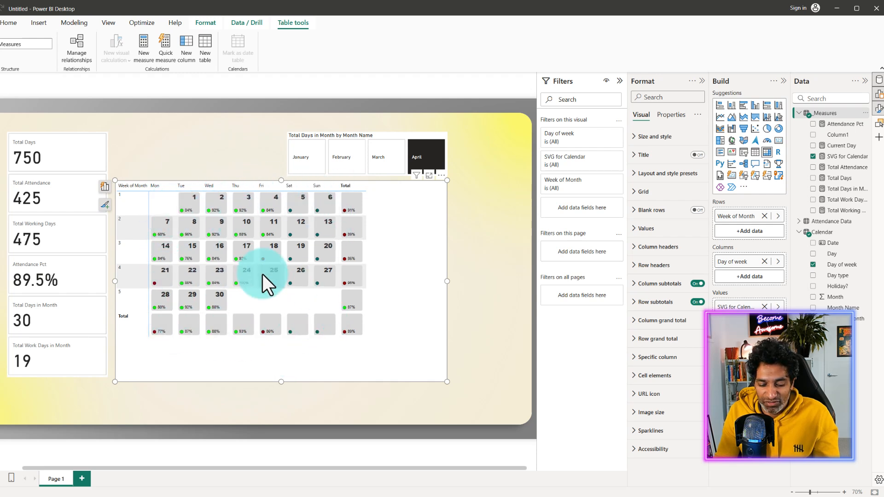
mouse_move(262, 274)
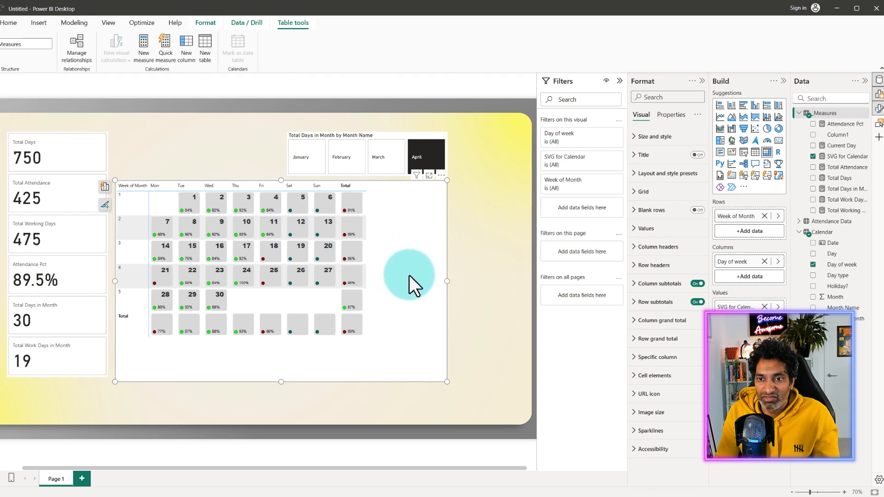
click(697, 284)
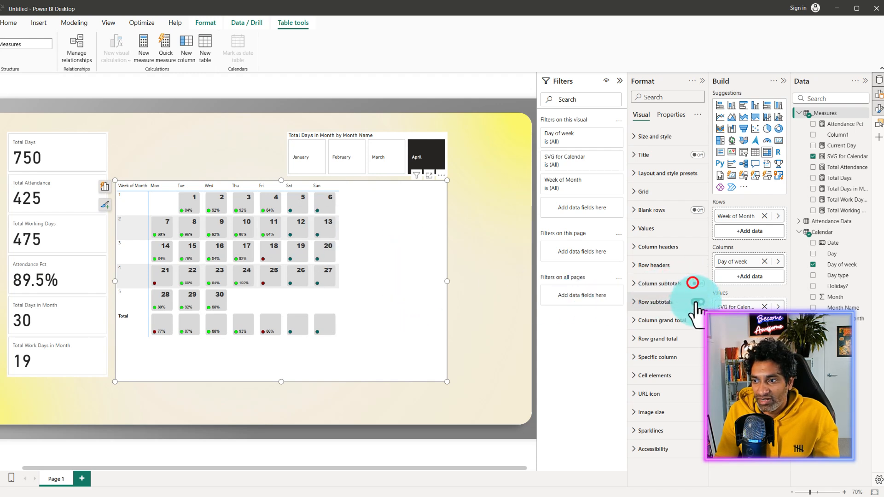
click(696, 302)
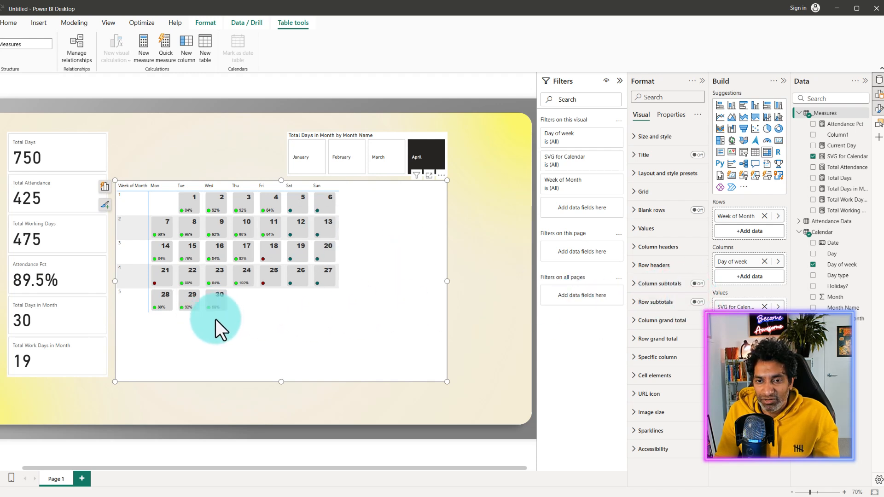
Check the calendar for March, February and January, return it to April, and switch to the background slide in PowerPoint.
click(382, 158)
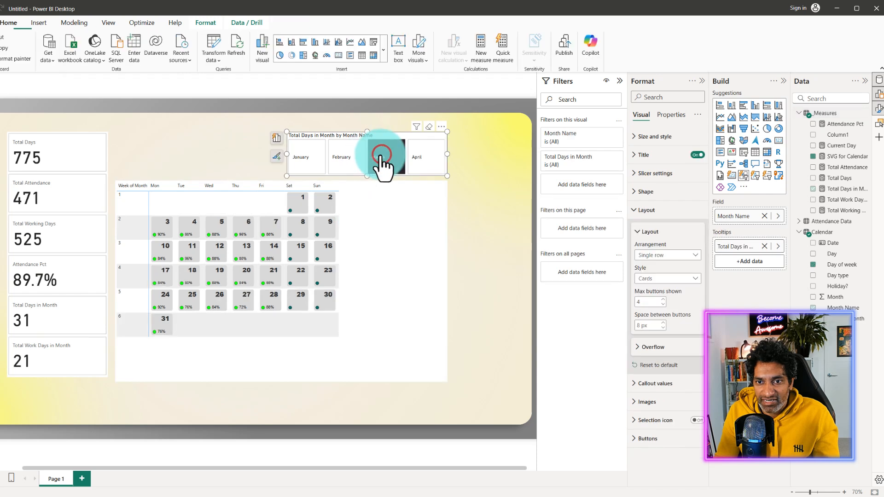
click(352, 162)
click(311, 159)
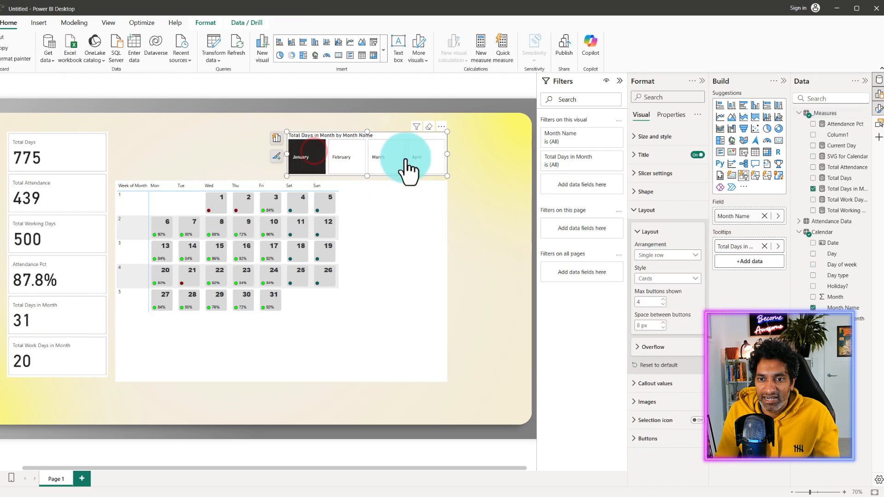
click(420, 158)
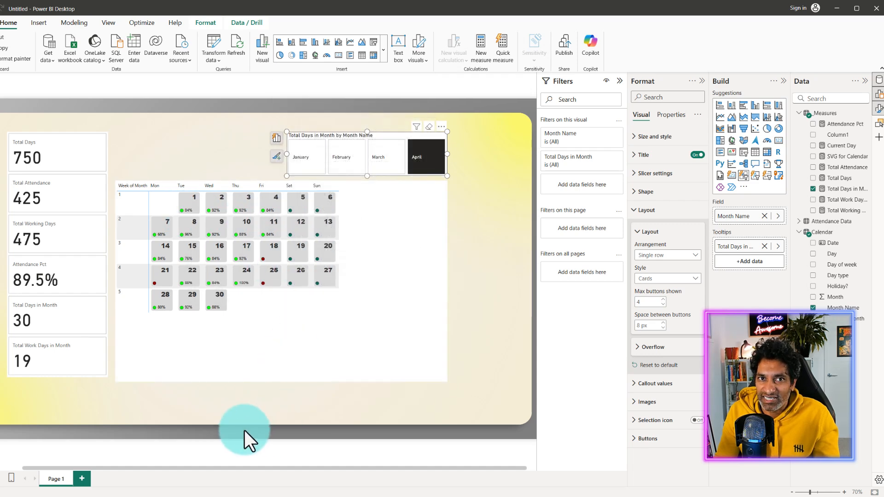
click(186, 491)
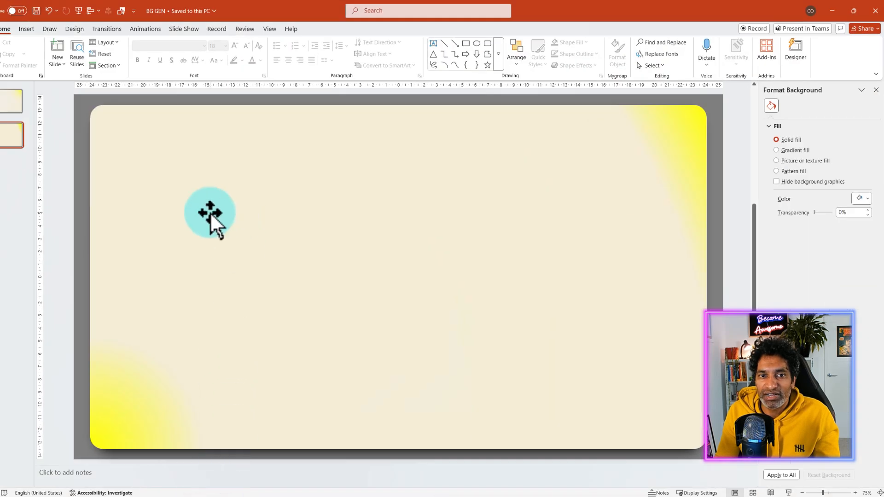
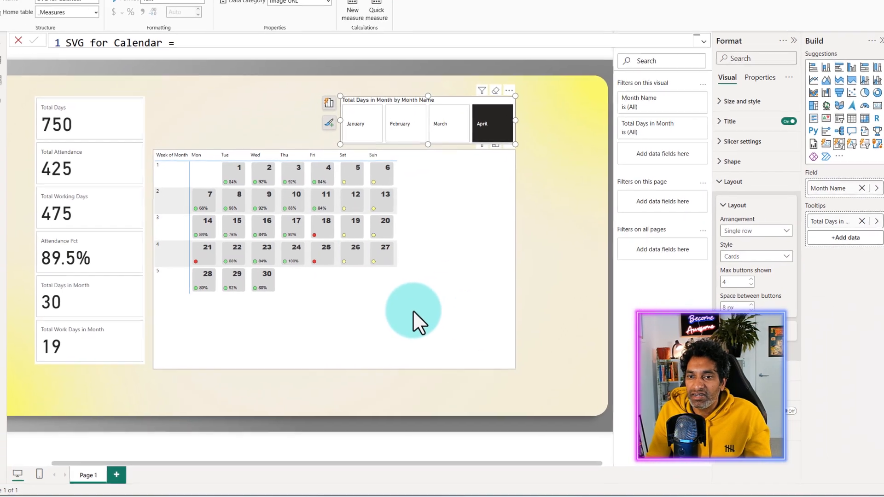
Turn on the horizontal and vertical gridlines of the calendar matrix.
click(364, 325)
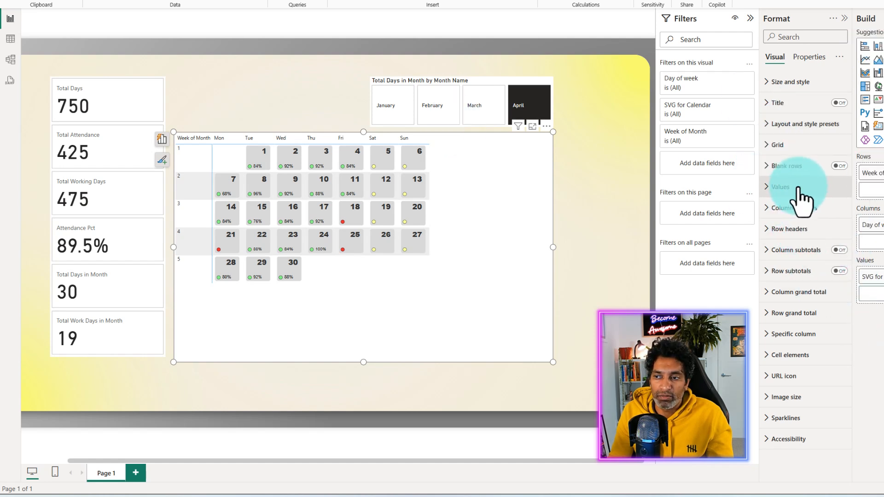
click(785, 145)
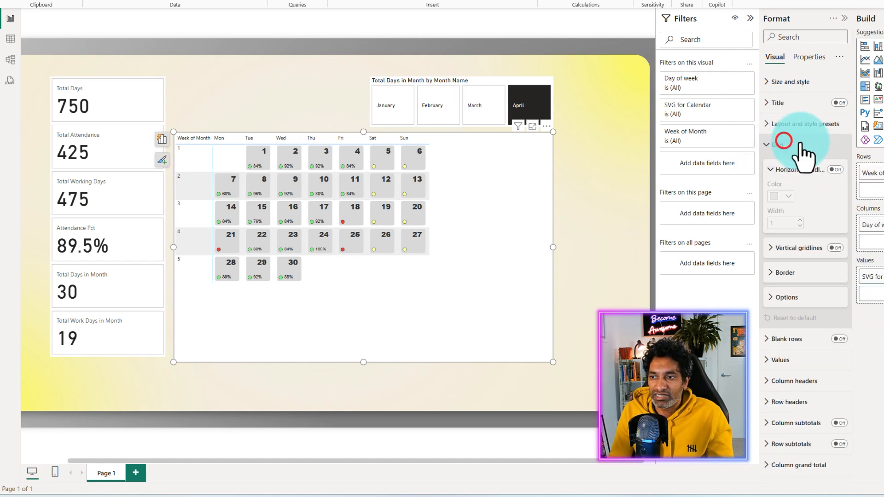
click(835, 170)
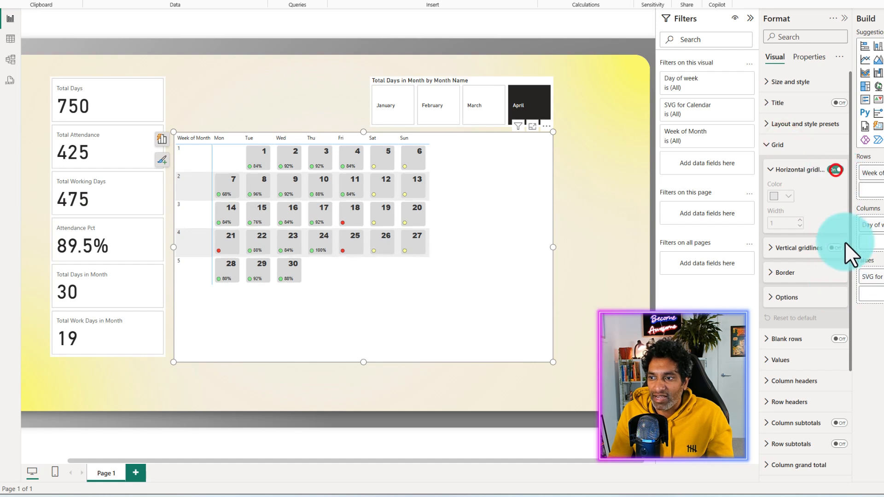
click(835, 247)
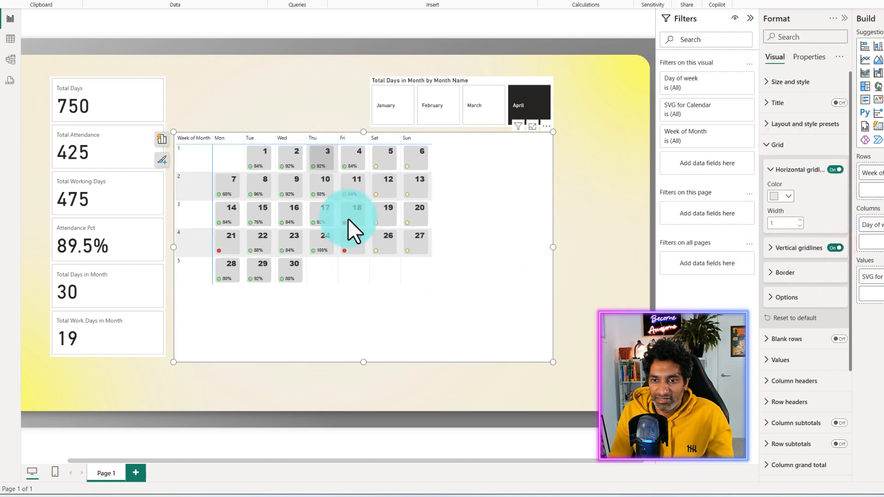
Set the border of the matrix's row headers to the right side only, in light grey.
click(777, 273)
scroll(802, 281, down, 2)
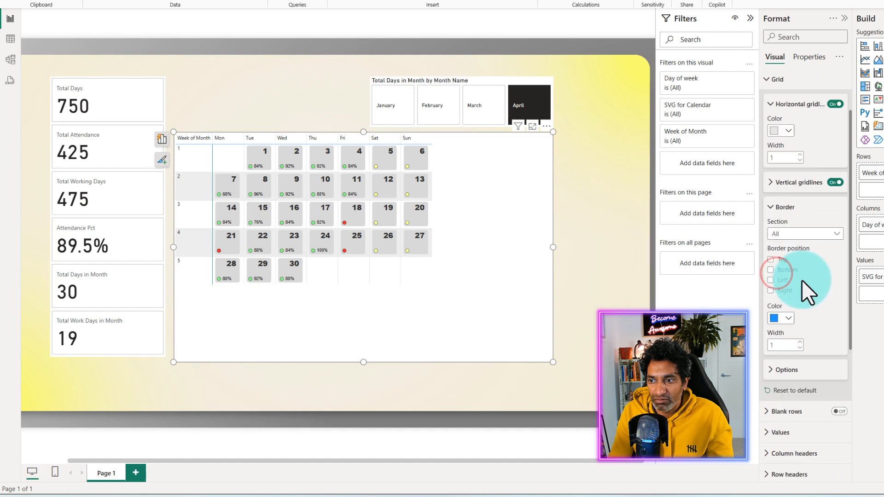
click(827, 195)
click(802, 225)
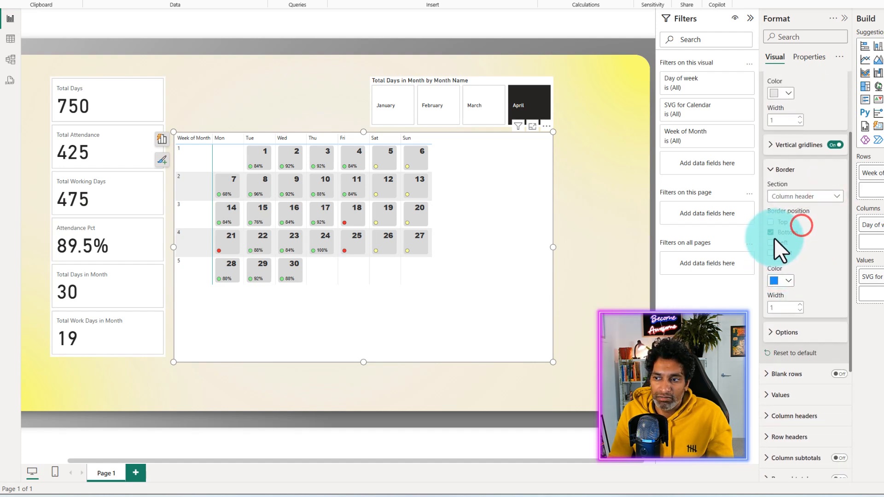
click(788, 198)
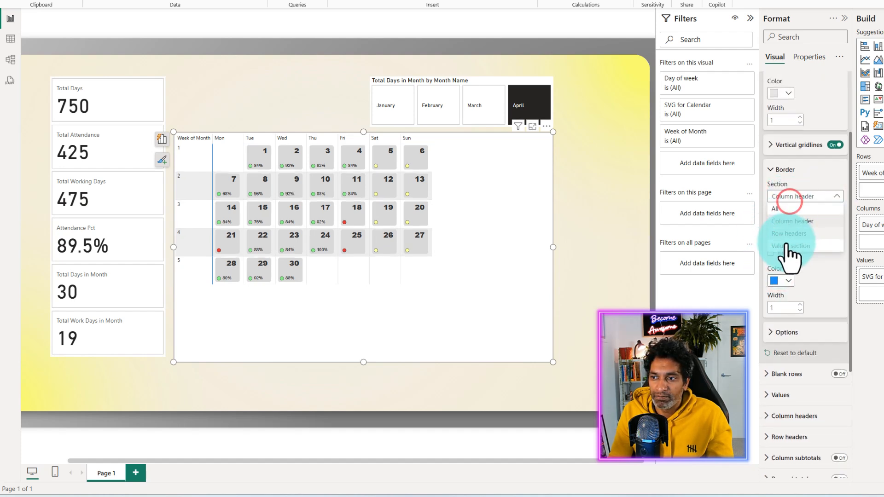
click(789, 233)
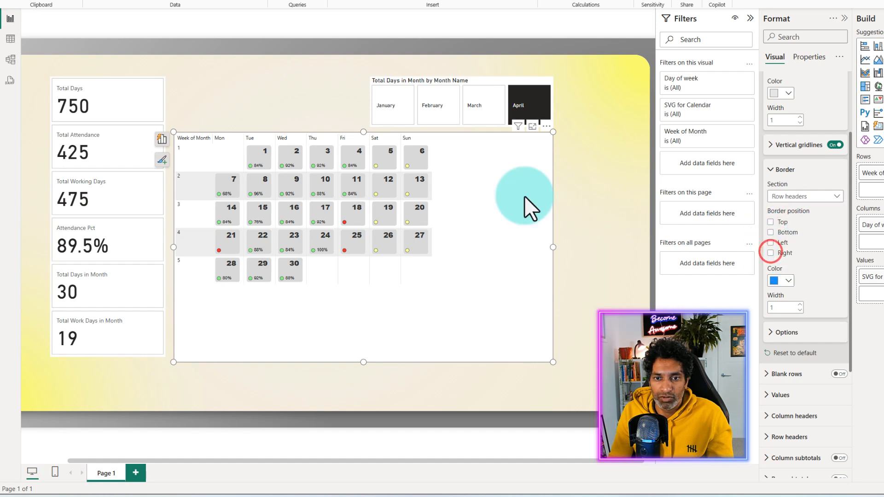
click(782, 252)
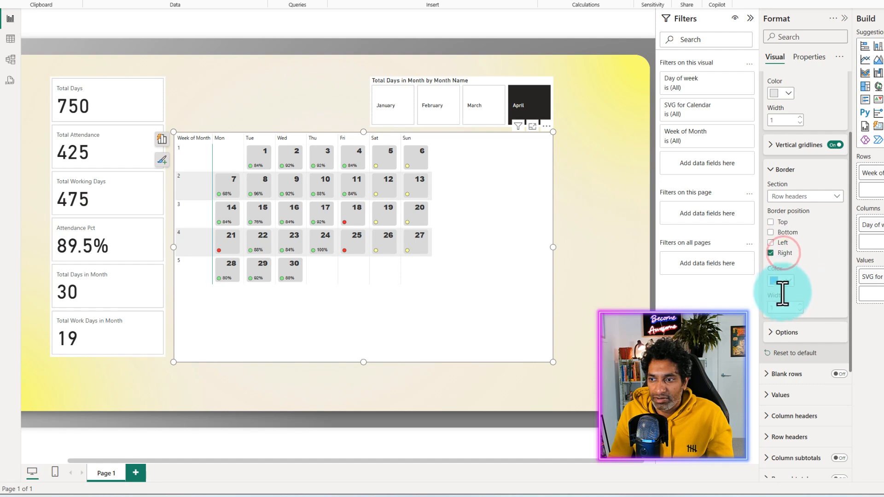
click(781, 281)
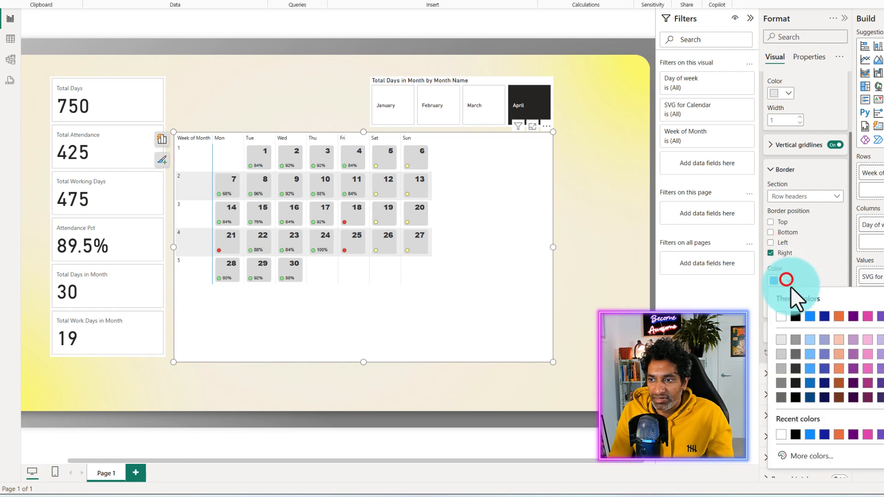
click(782, 368)
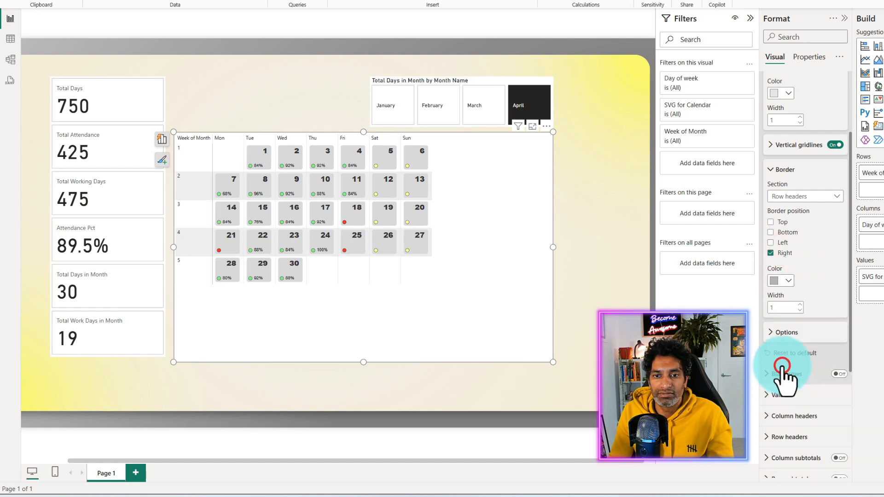
click(788, 280)
click(786, 354)
Choose the column header section for the border settings and set the matrix's row padding to 5.
click(804, 196)
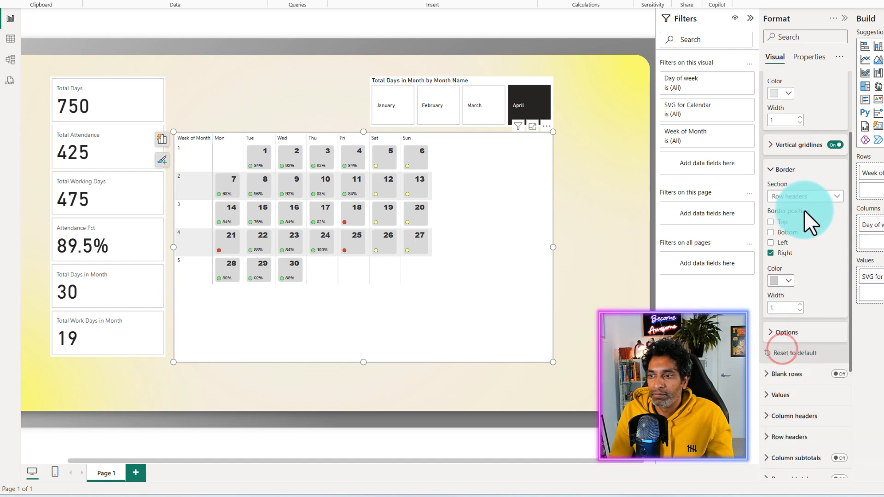
click(803, 228)
click(803, 332)
scroll(813, 339, down, 2)
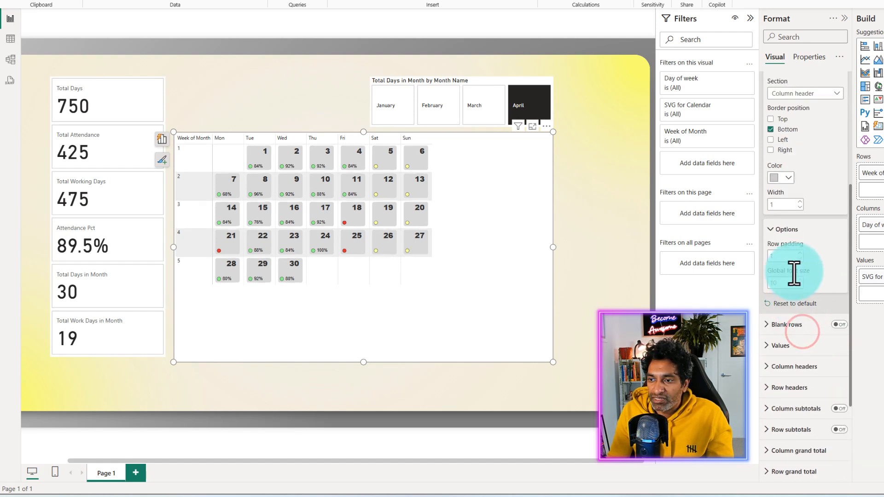
click(788, 257)
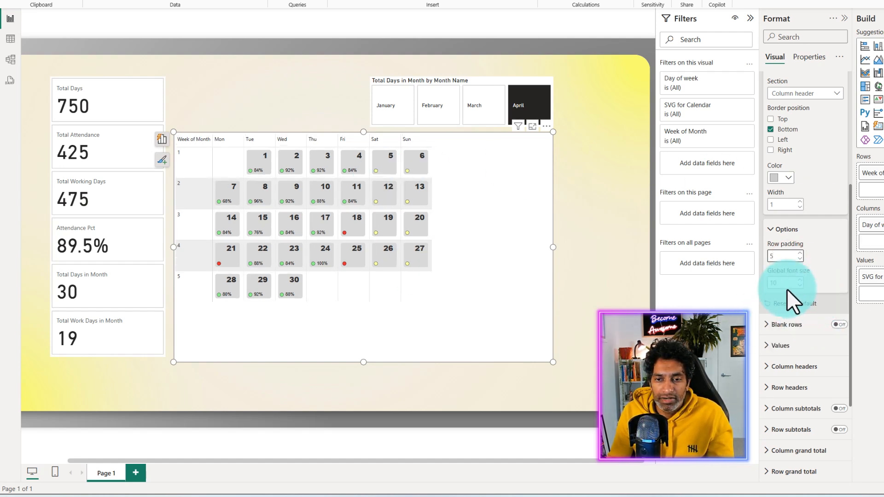
Search the matrix's format settings for IMAGE and open the image size options.
scroll(789, 305, down, 3)
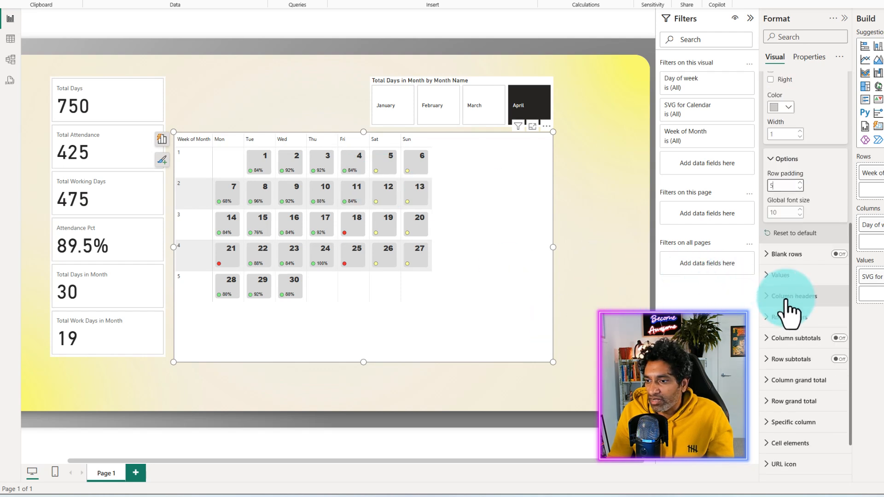
scroll(803, 252, up, 5)
click(807, 38)
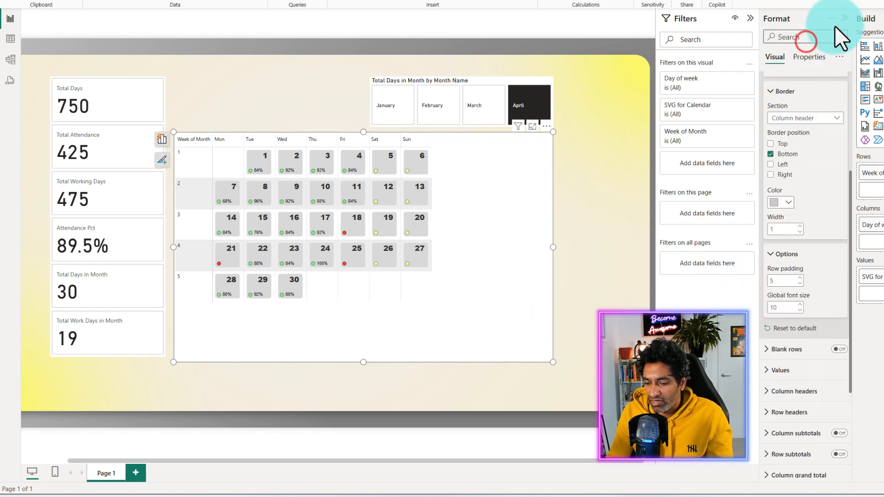
text(IMAGE)
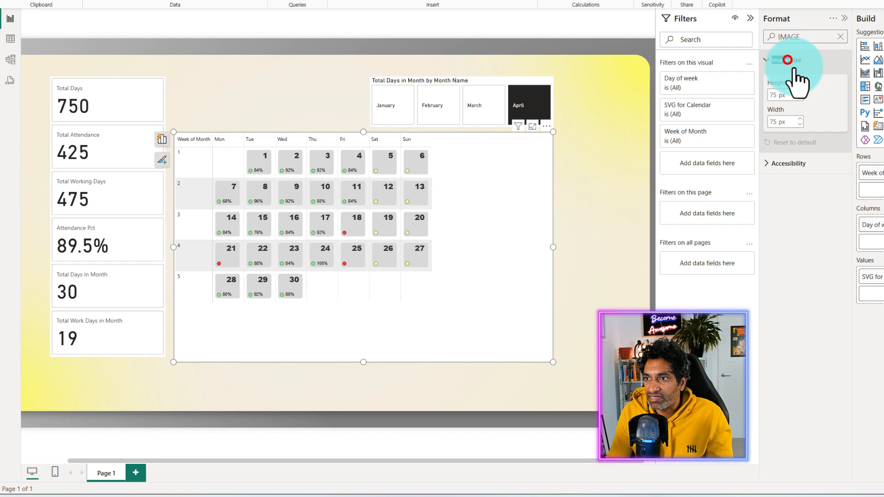
Try an image height and width of 150 px for the calendar days.
double_click(774, 95)
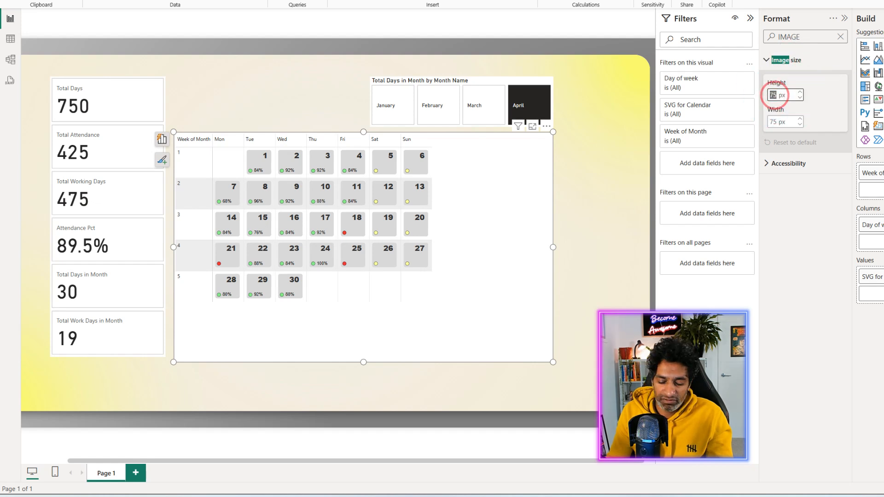
text(15)
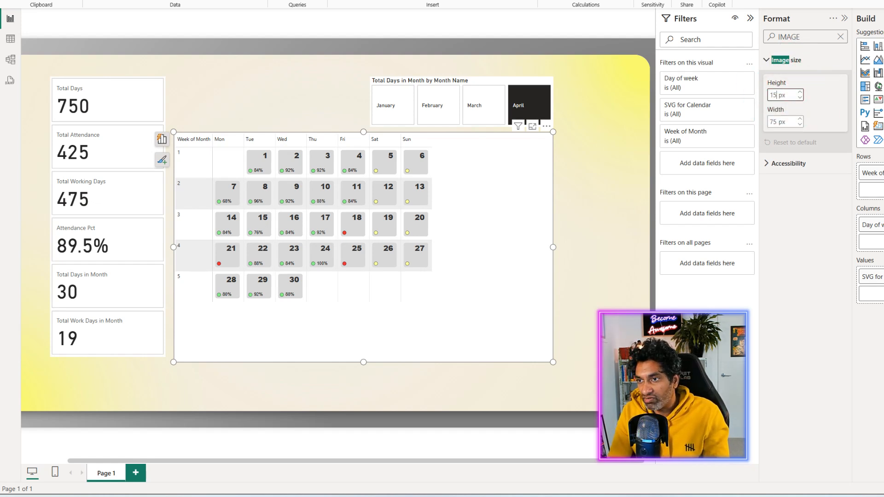
text(0)
key(Tab)
text(1)
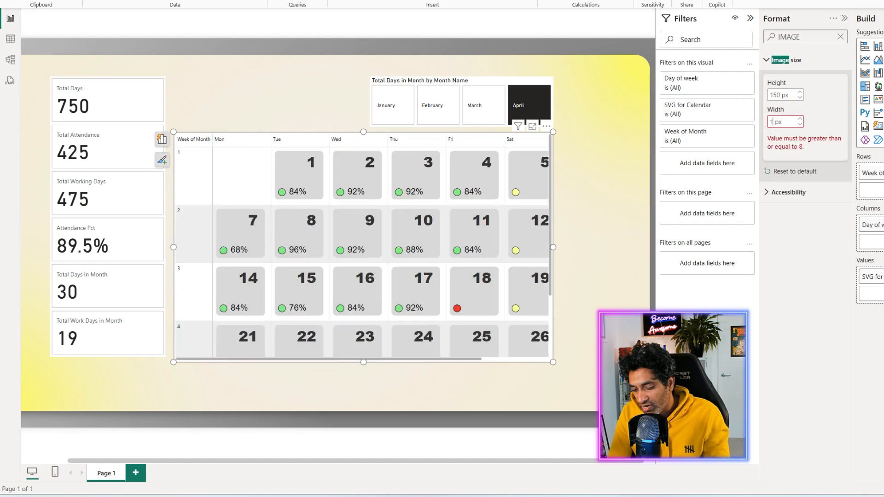
text(50)
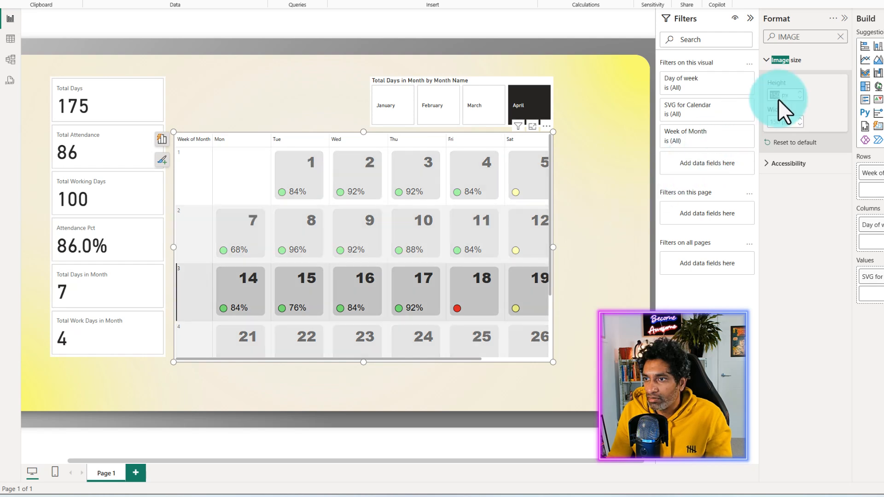
Set the calendar images' height and width to 100 px and deselect the week 3 row.
double_click(778, 96)
text(100)
key(Tab)
text(100)
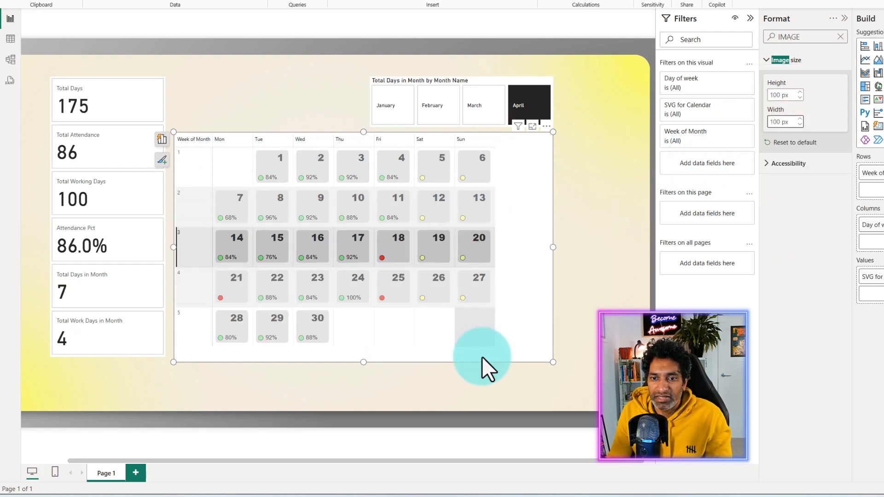
click(189, 245)
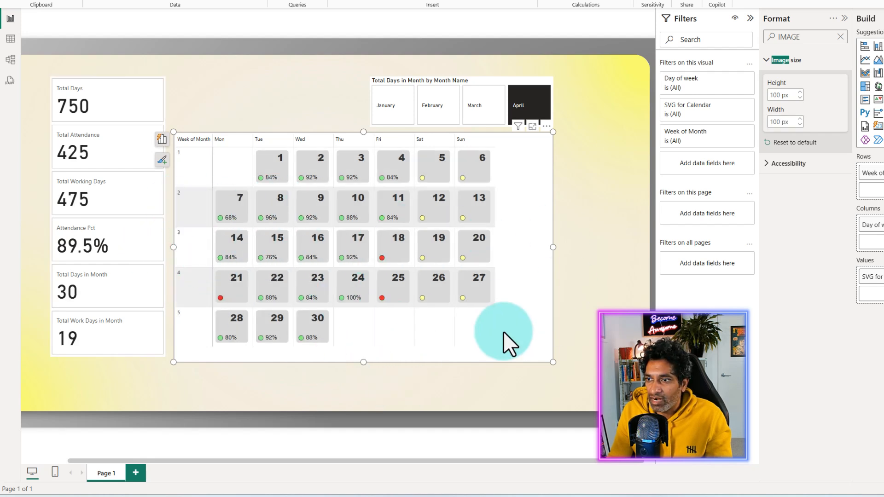
Clear the format search and set the alternate background color of the matrix values to white.
click(840, 36)
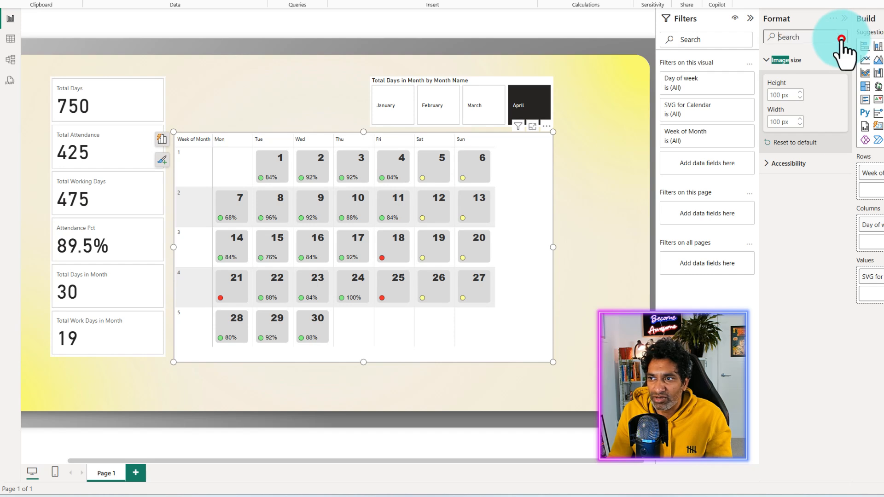
scroll(824, 255, down, 5)
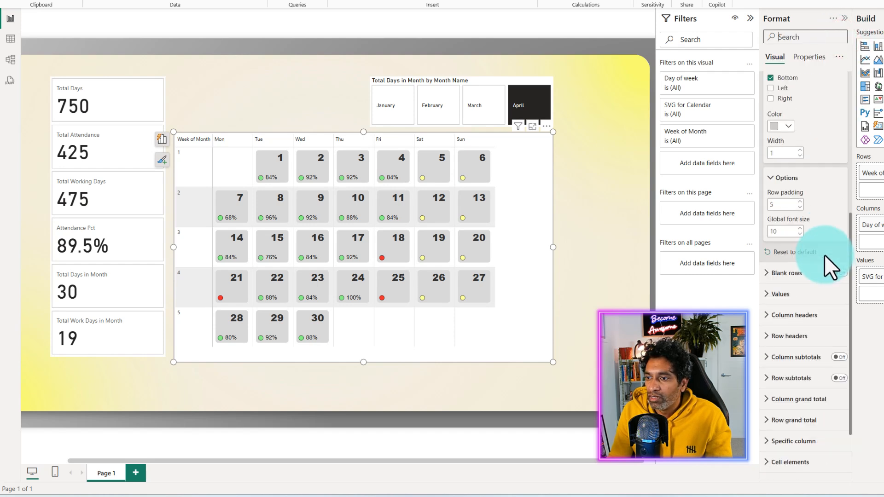
click(787, 294)
scroll(798, 237, down, 4)
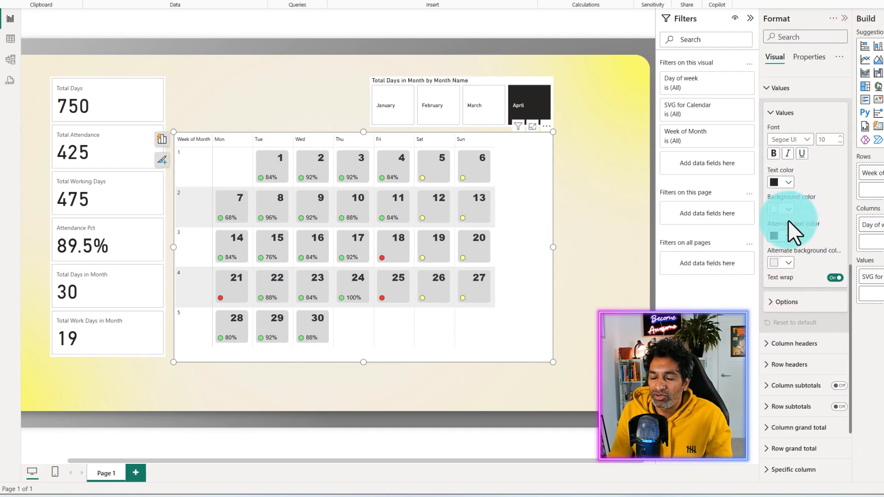
click(788, 262)
click(781, 297)
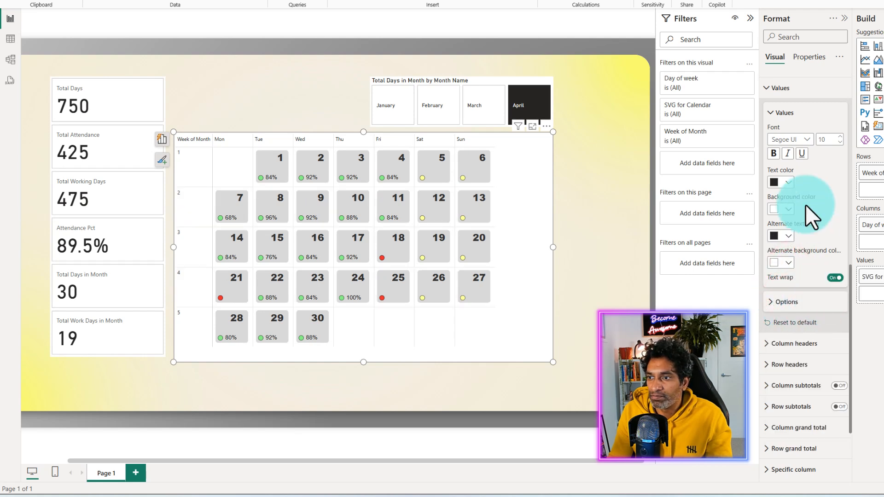
Format the matrix's column headers with font size 14, bold, and a dark gray text color.
scroll(818, 217, down, 4)
click(778, 240)
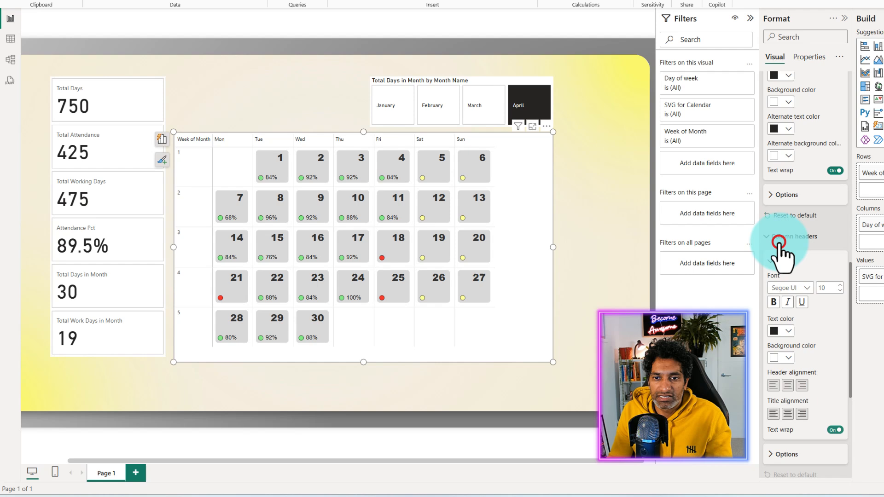
click(828, 286)
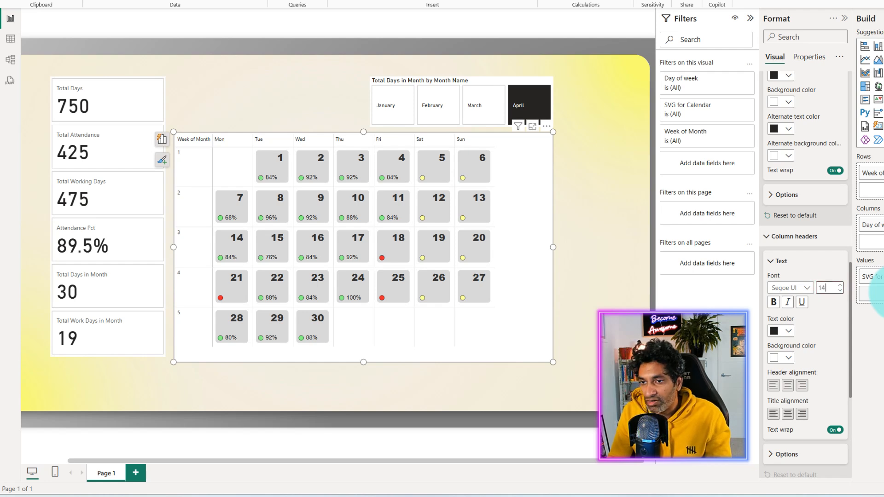
click(777, 301)
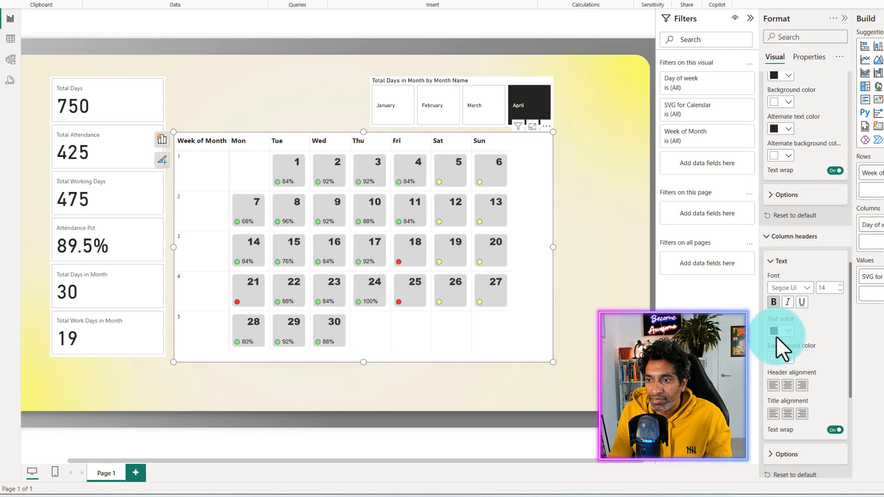
click(787, 331)
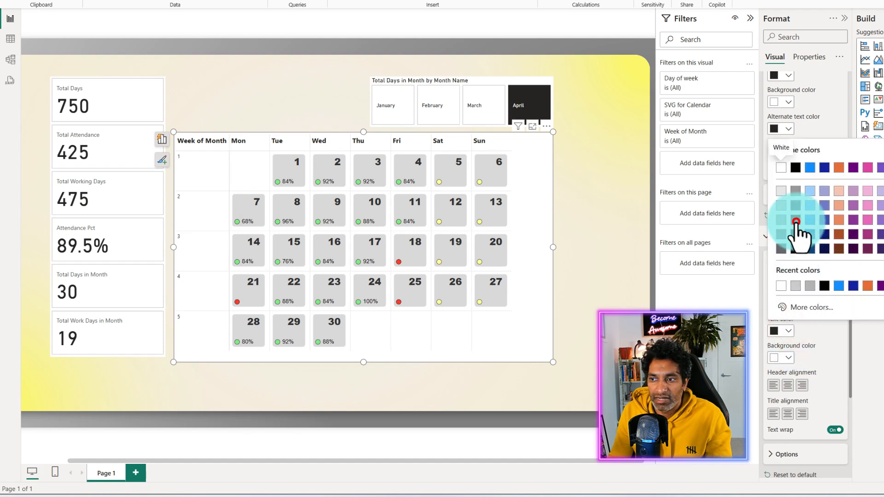
click(796, 222)
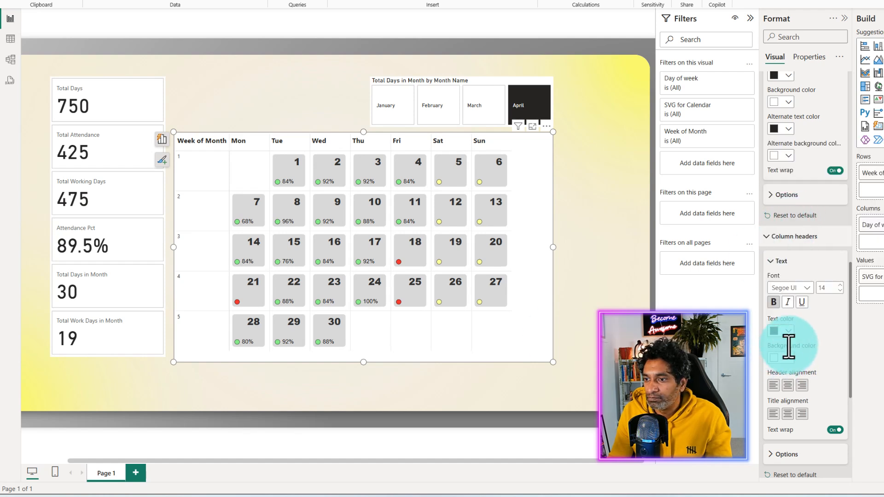
Format the matrix's row headers with font size 14, bold, and a dark gray text color.
scroll(809, 322, down, 3)
click(805, 343)
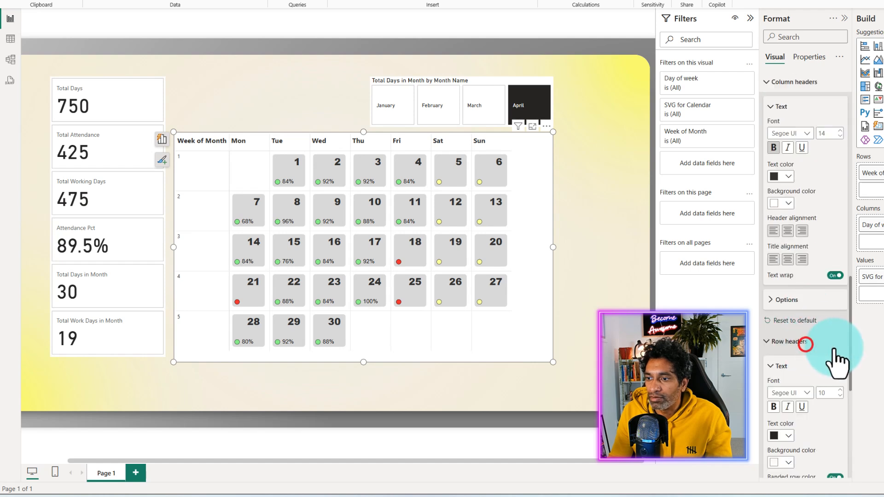
scroll(833, 322, down, 3)
text(14)
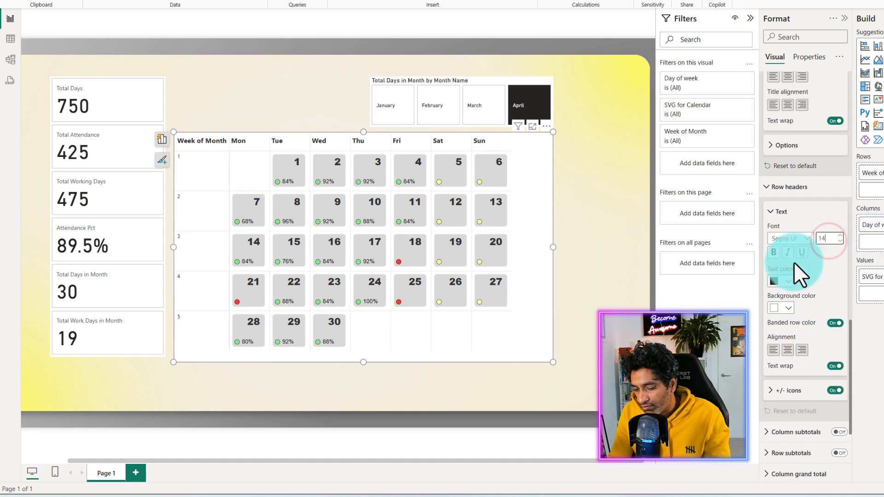
click(772, 251)
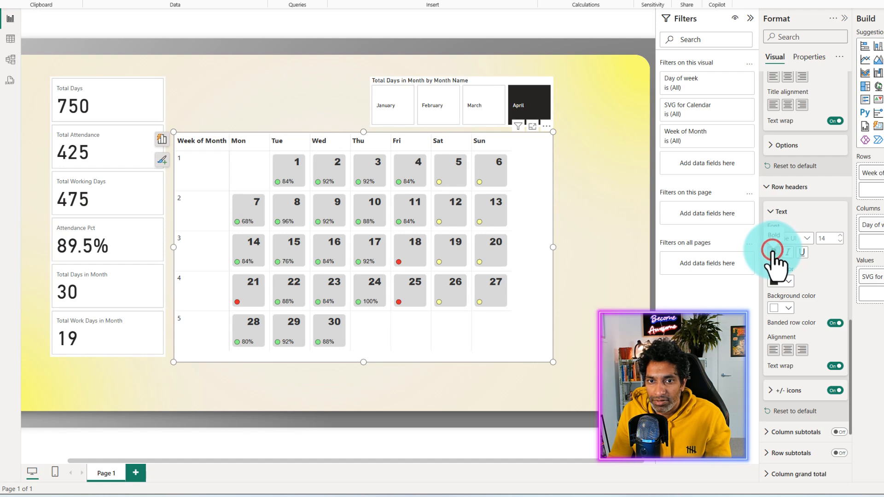
click(783, 281)
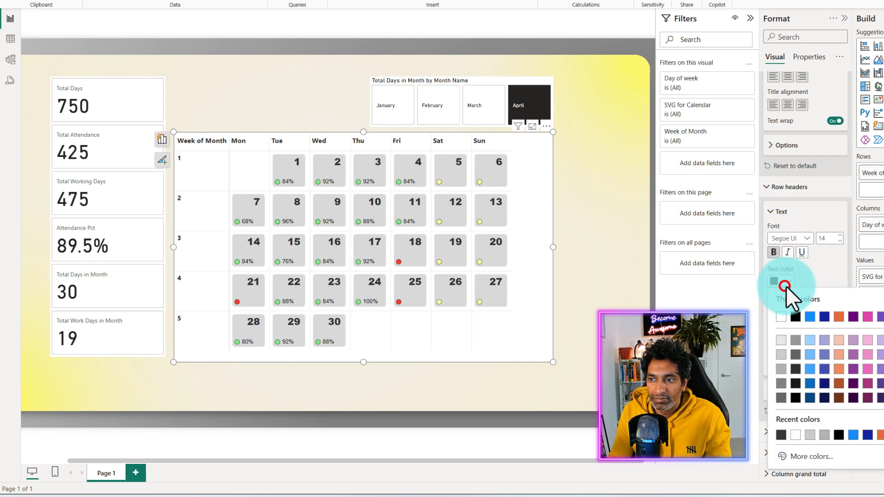
click(799, 362)
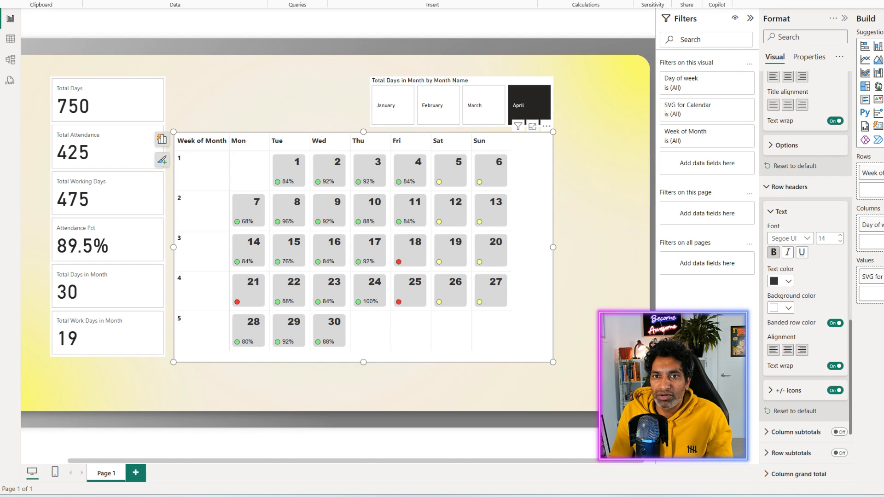
In Power Query, add the prefix Wk to the Calendar query's Week of Month column and apply the change to the report.
click(287, 1)
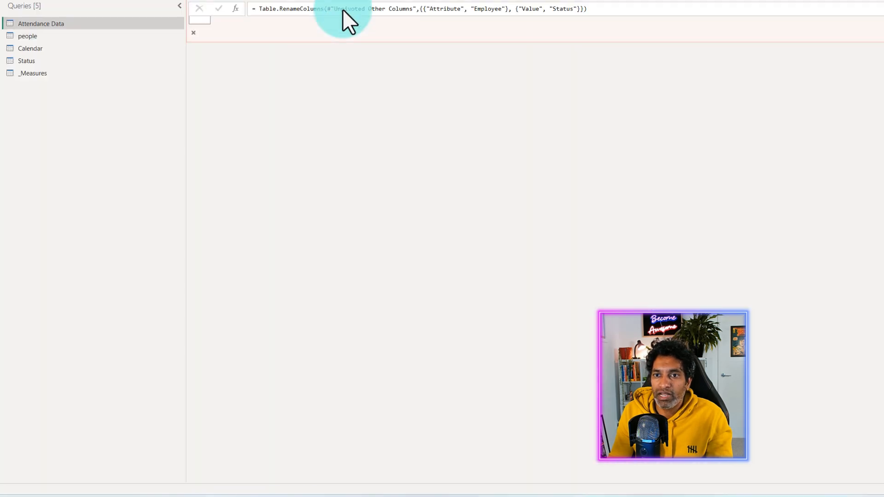
click(57, 76)
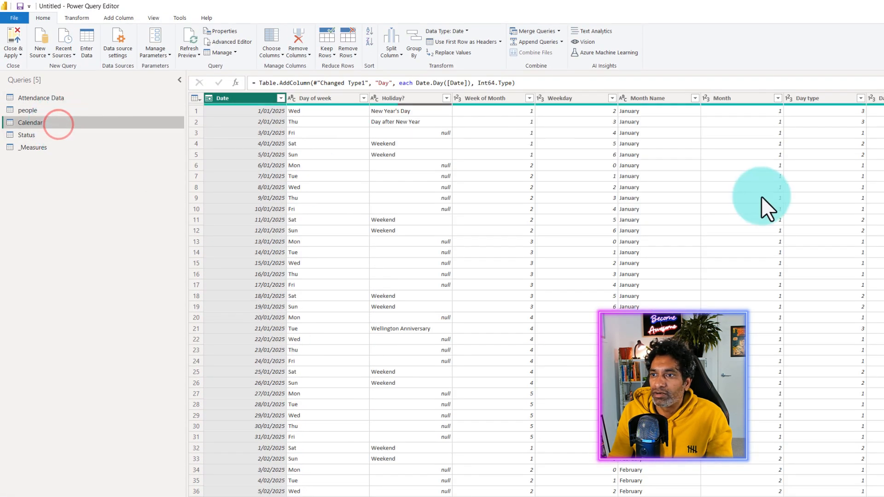
click(484, 99)
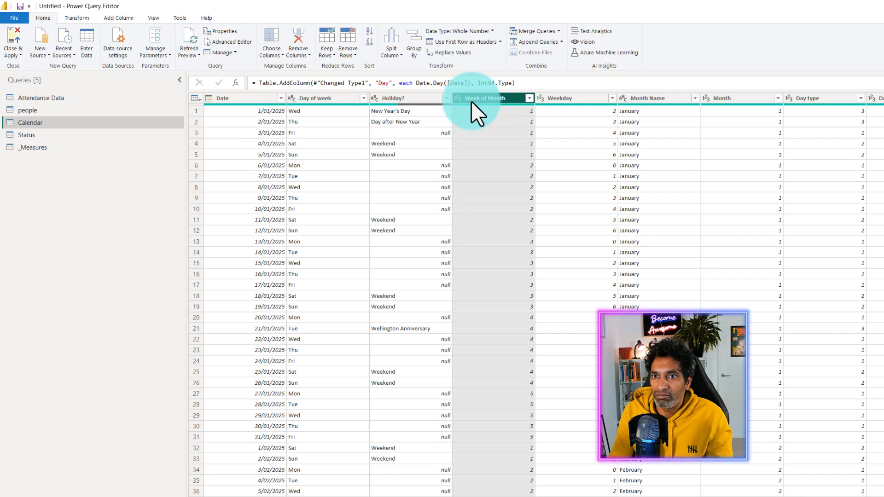
click(75, 15)
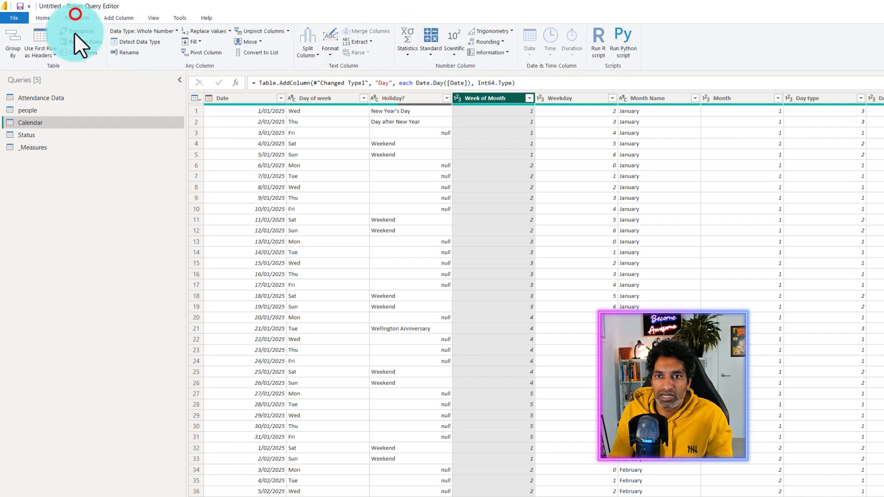
click(341, 56)
click(308, 124)
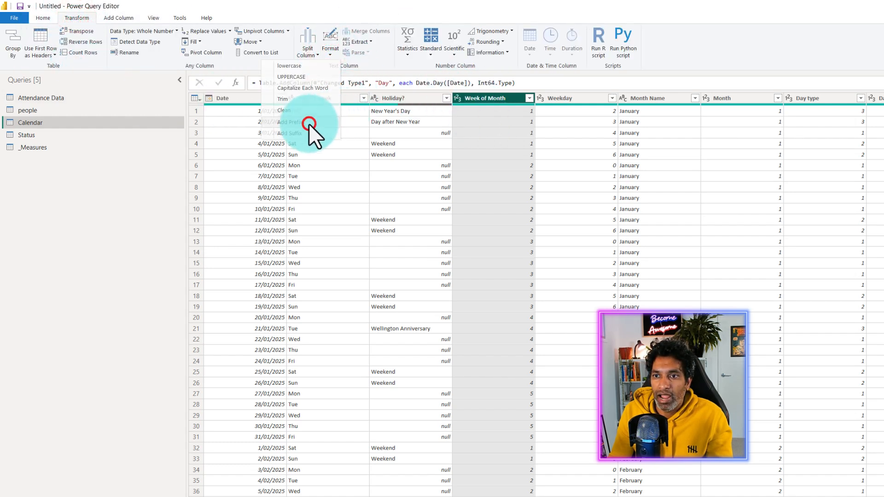
text(w)
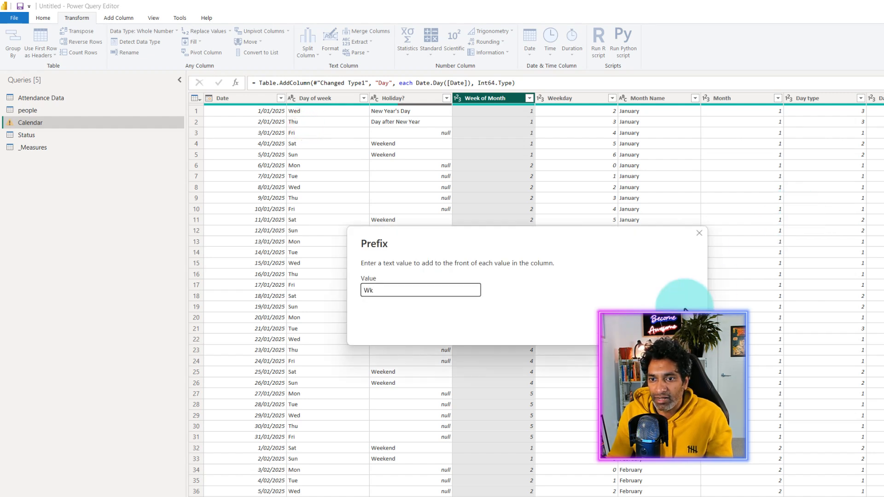
click(643, 329)
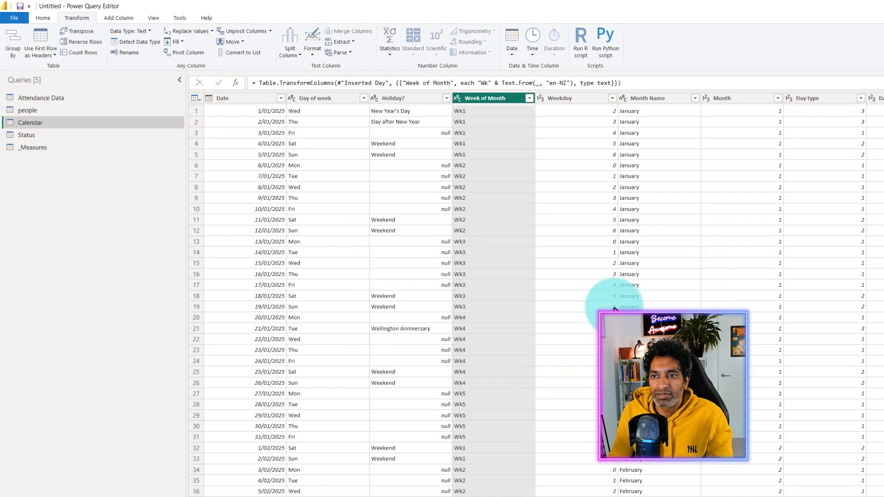
click(36, 15)
click(5, 36)
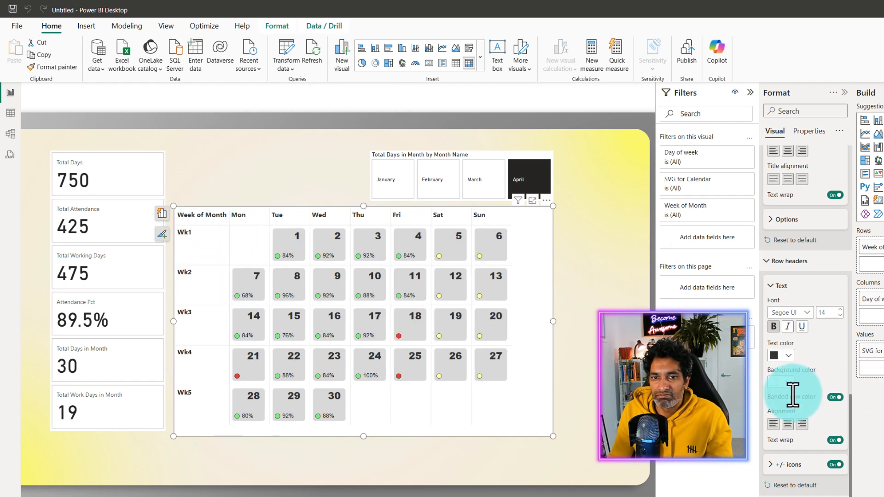
Remove the bold formatting from the matrix's row headers.
click(787, 358)
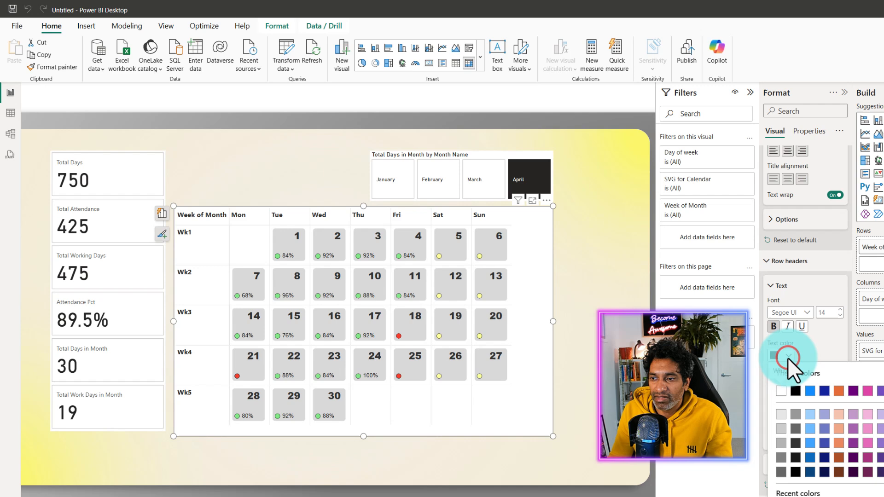
click(815, 350)
click(773, 327)
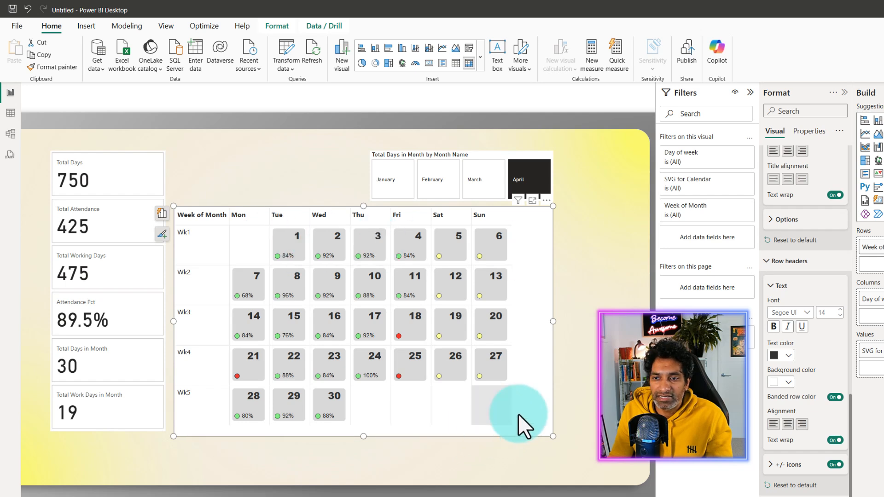
Check the calendar with the month slicer on February and March, and leave it set to January.
click(592, 355)
click(448, 182)
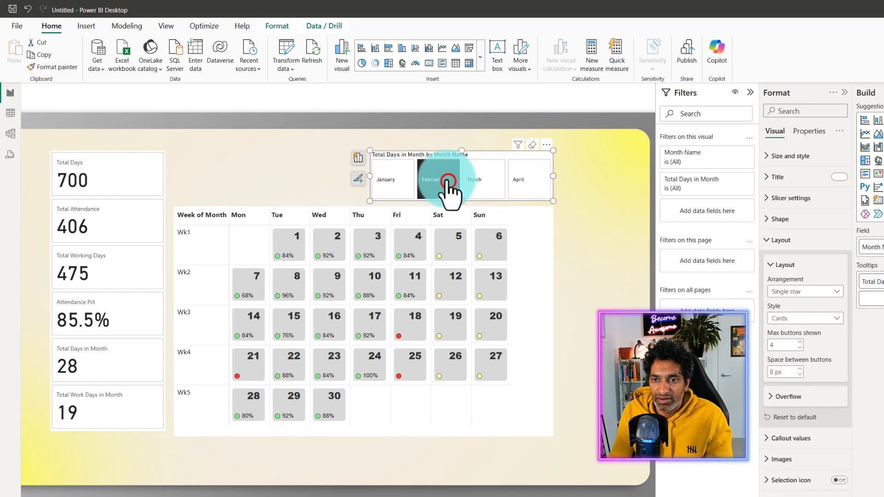
click(474, 181)
click(380, 173)
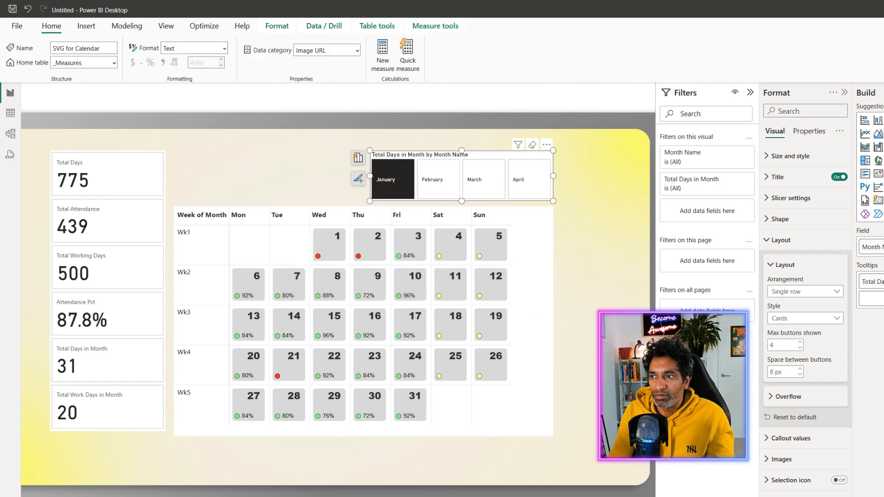
Expand the SVG for Calendar measure and examine the text element that draws the day number.
click(749, 97)
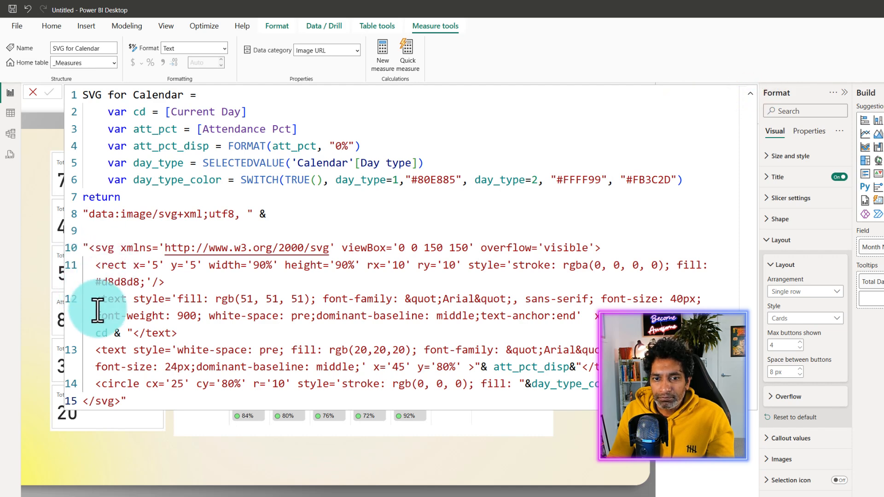
drag(95, 298, 201, 332)
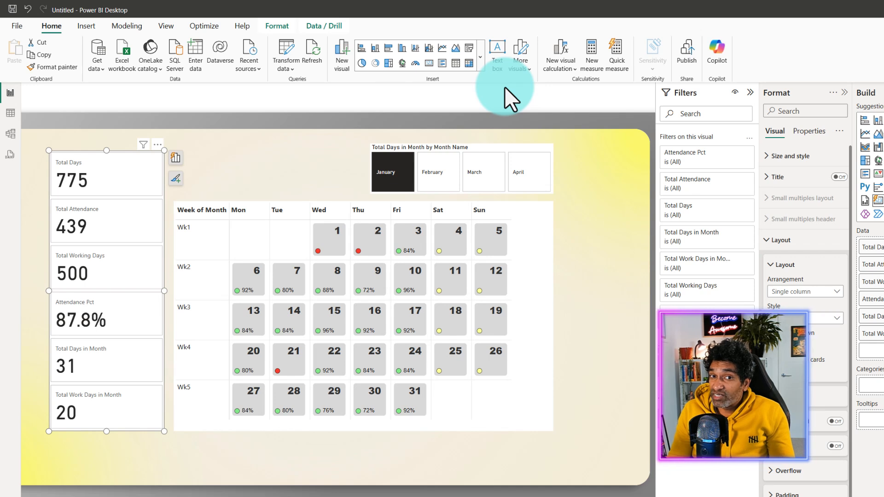
Narrow the calendar matrix to fit its day columns and align the month slicer with the matrix's right edge.
click(533, 350)
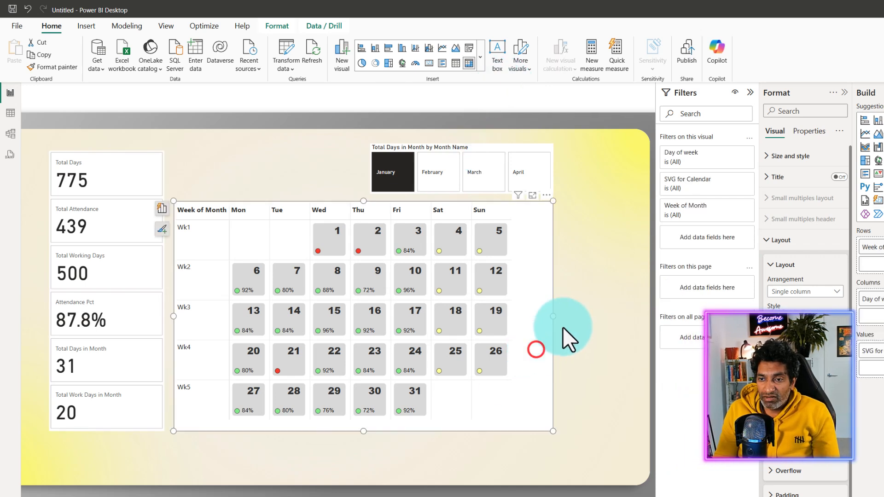
drag(553, 313, 518, 316)
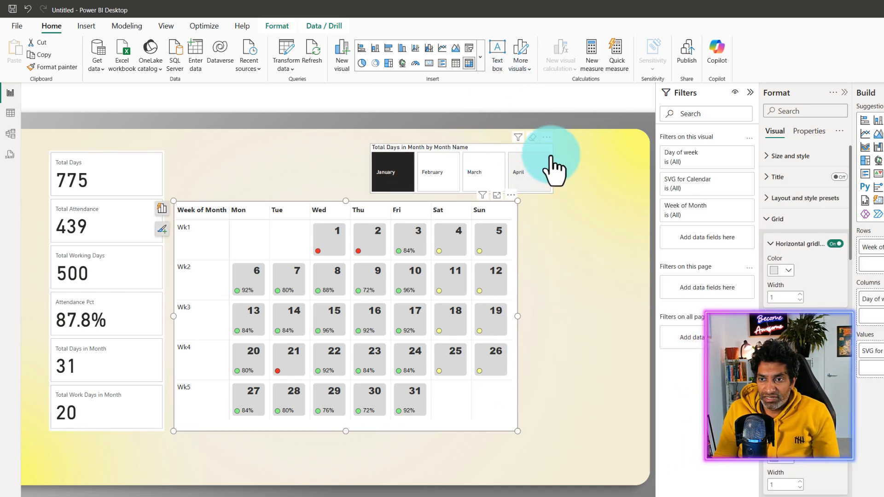
drag(528, 147, 493, 147)
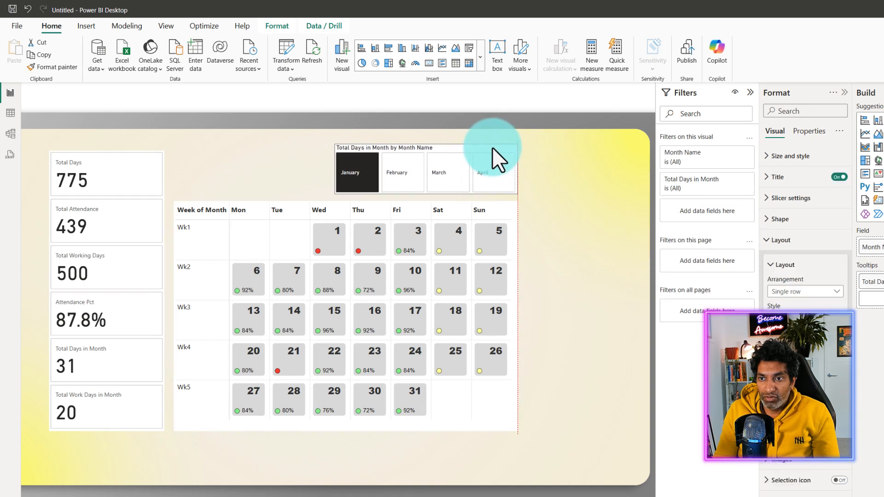
Move the summary cards to the right of the calendar, leaving the left side of the page free.
drag(138, 155, 615, 154)
drag(45, 205, 174, 446)
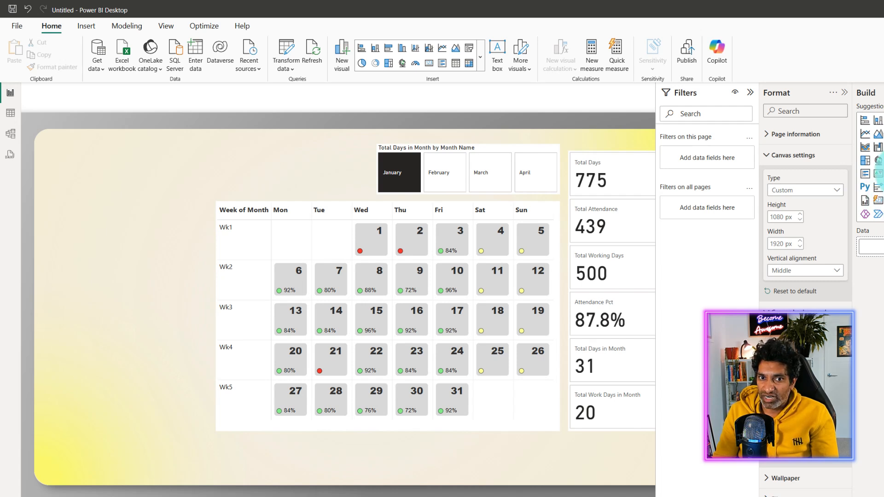
Add an empty table visual and size it as a tall, narrow block in the free space left of the calendar.
click(883, 173)
drag(121, 171, 118, 454)
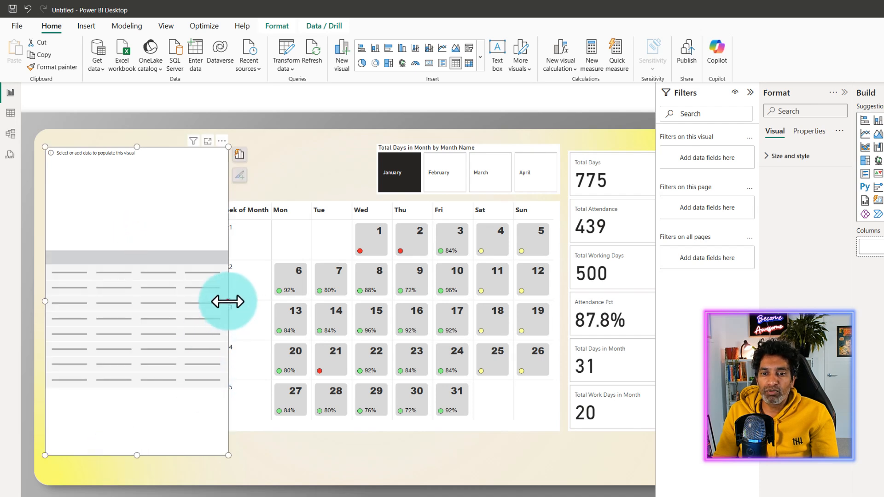
drag(228, 302, 203, 304)
click(168, 219)
click(121, 166)
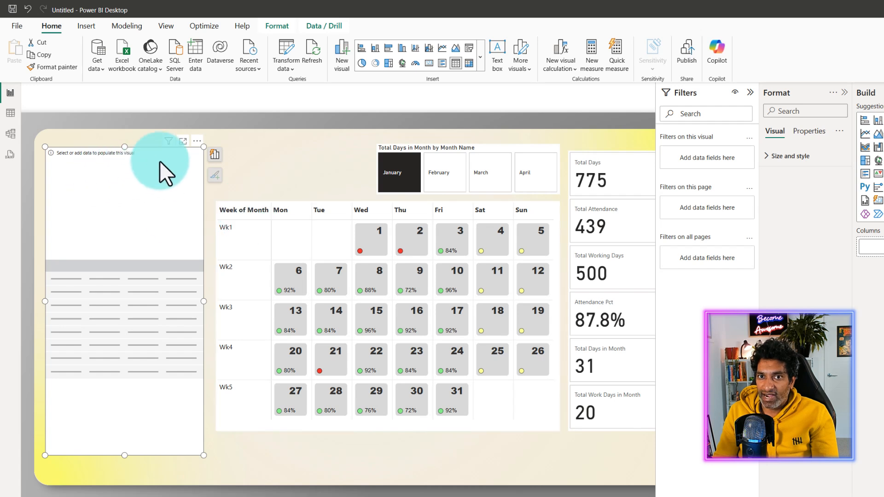
click(206, 117)
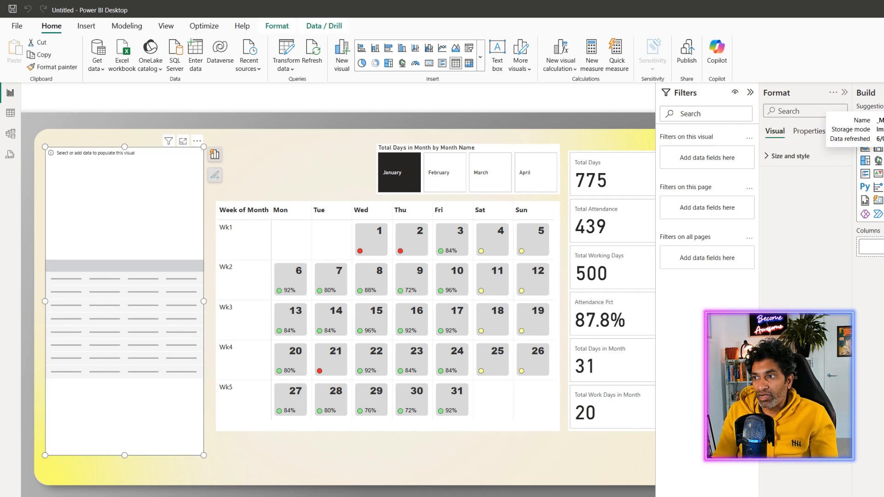
Create a new measure from the prepared Emp Card code and review its employee name, picture and team variables.
click(591, 55)
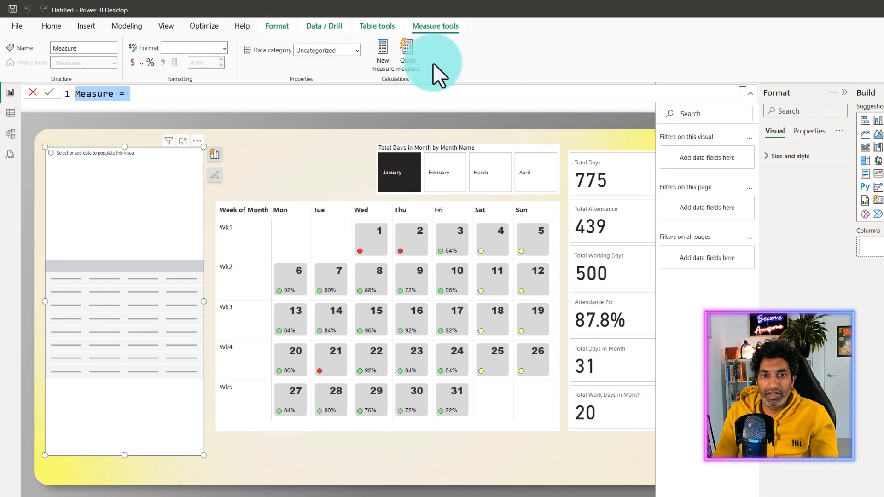
key(ctrl+v)
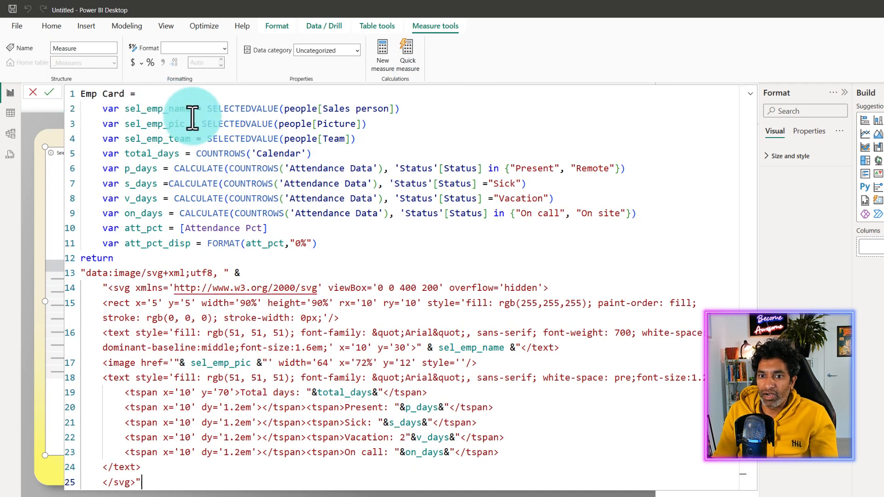
drag(103, 109, 361, 247)
click(351, 213)
drag(207, 109, 439, 106)
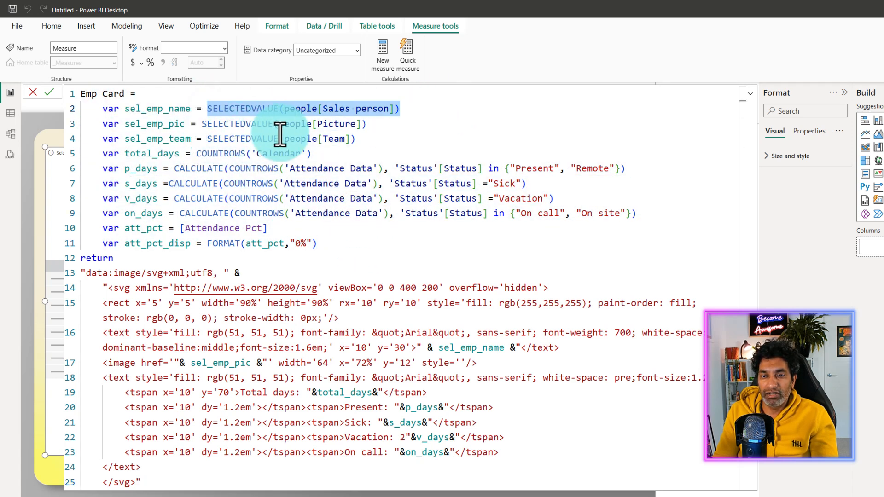
drag(202, 123, 367, 124)
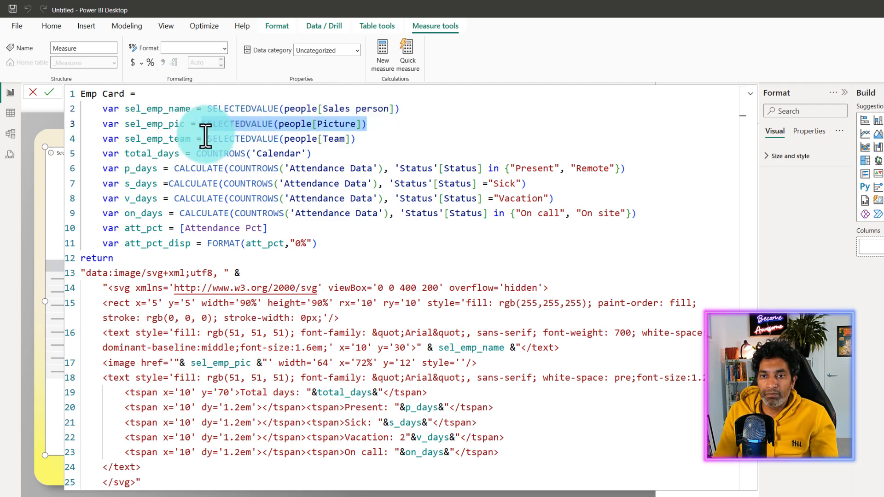
drag(207, 138, 363, 139)
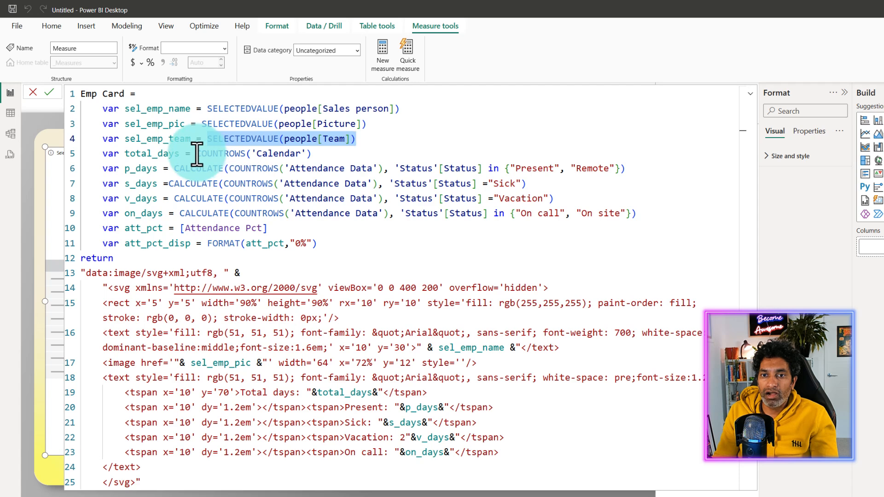
Change the total_days variable in the Emp Card measure to use [Total Days in Month].
drag(197, 153, 313, 153)
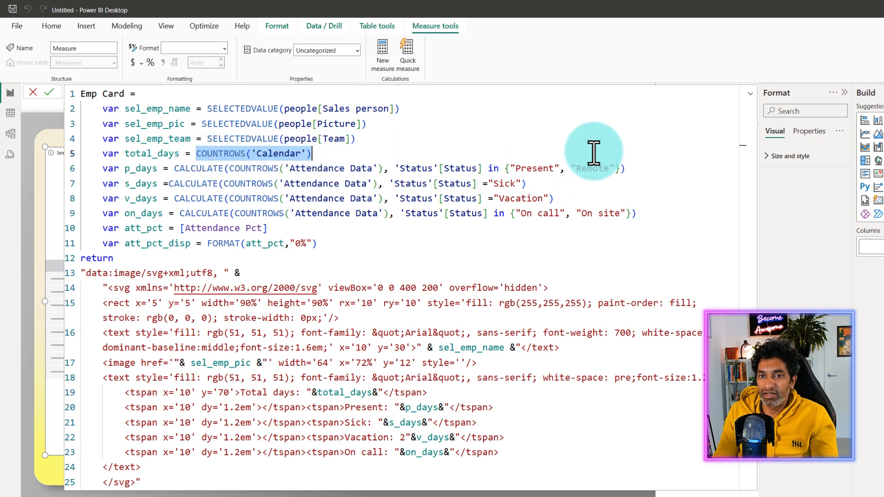
text([t)
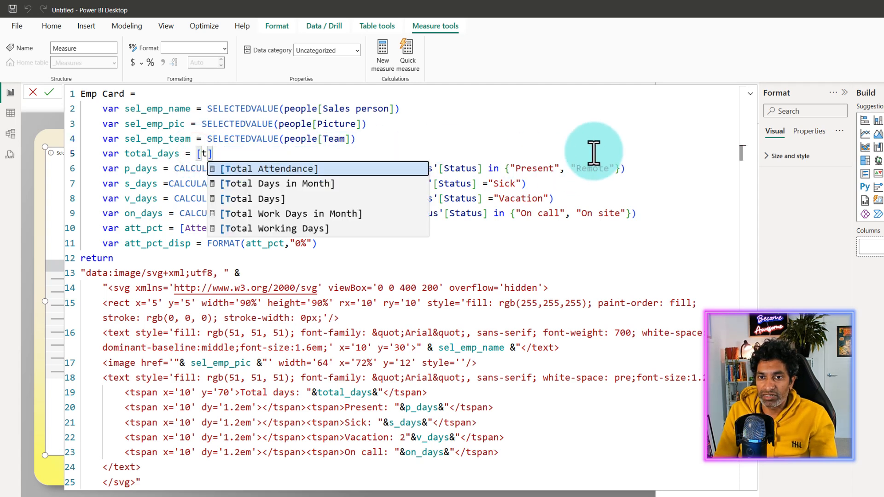
key(Down)
key(Tab)
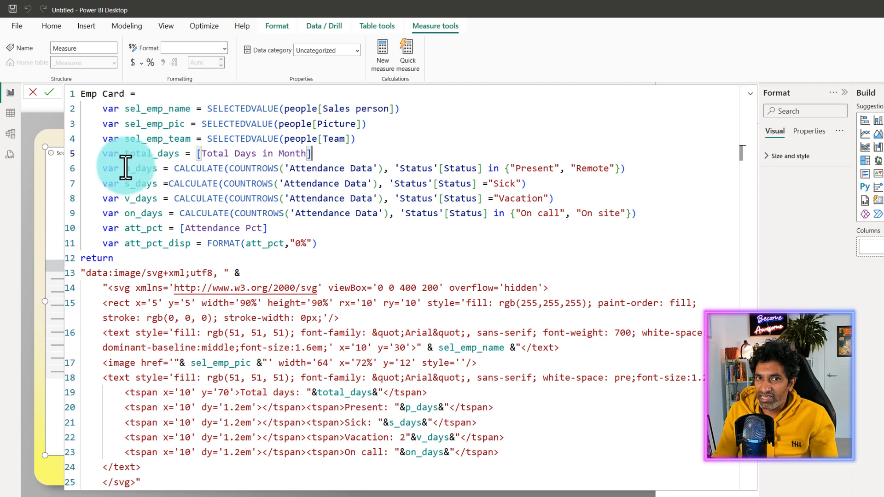
Examine the Emp Card measure's status day counts, attendance percentage variables and the SVG code with the employee image element.
click(524, 166)
double_click(588, 168)
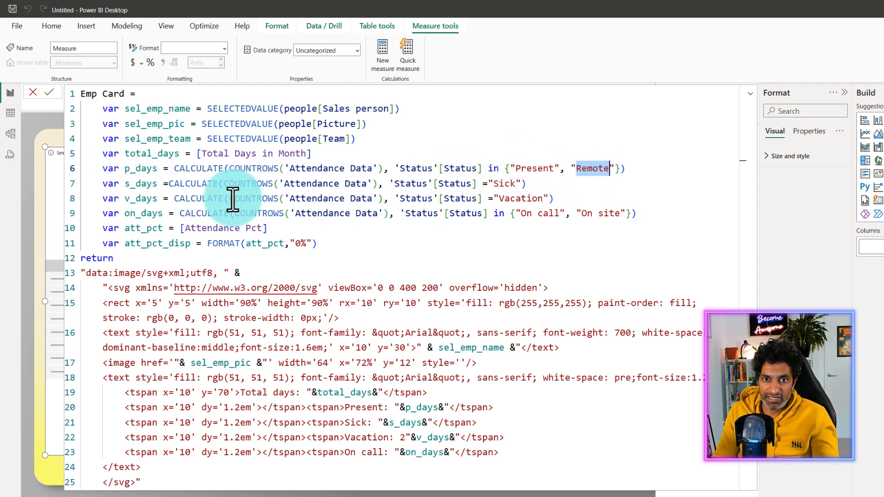
double_click(505, 183)
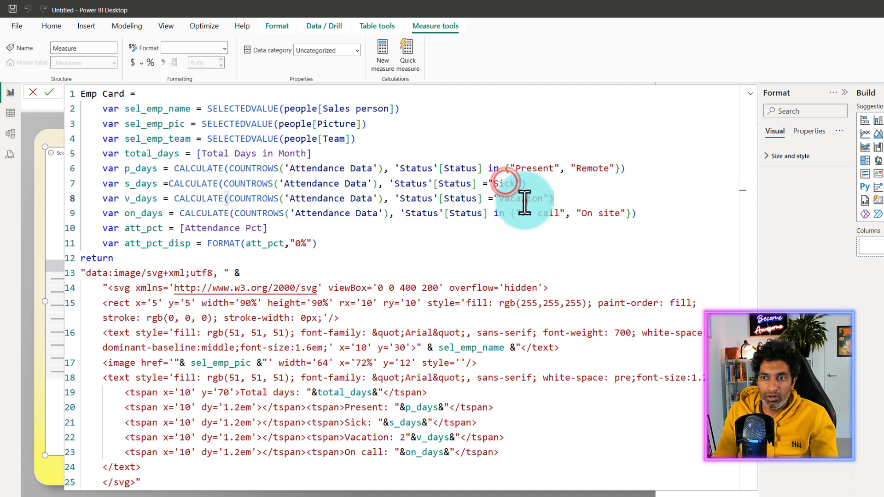
double_click(524, 199)
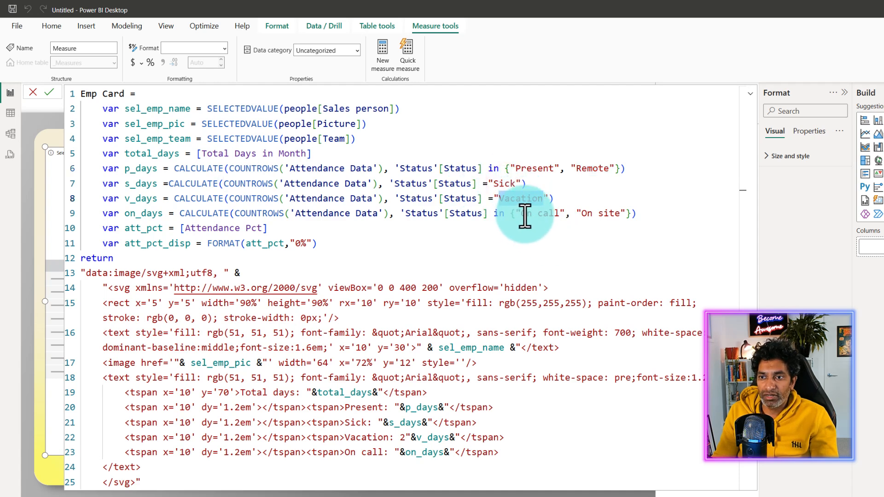
drag(524, 217, 615, 213)
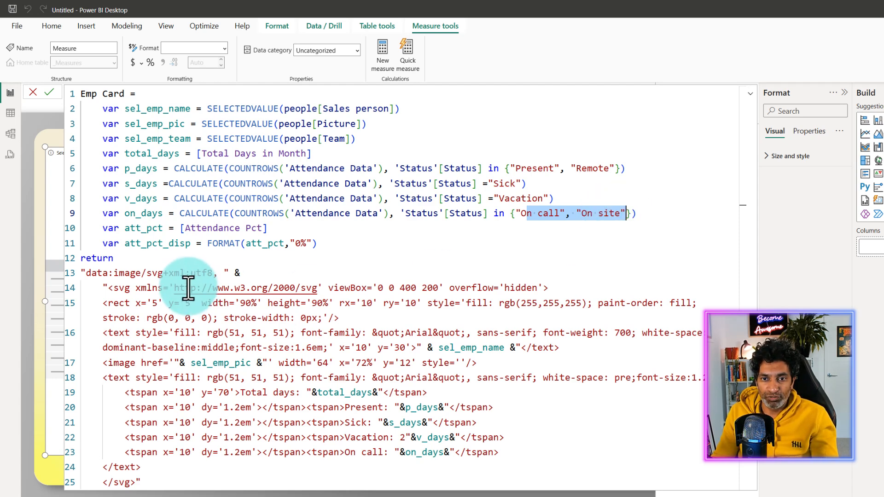
drag(179, 227, 268, 227)
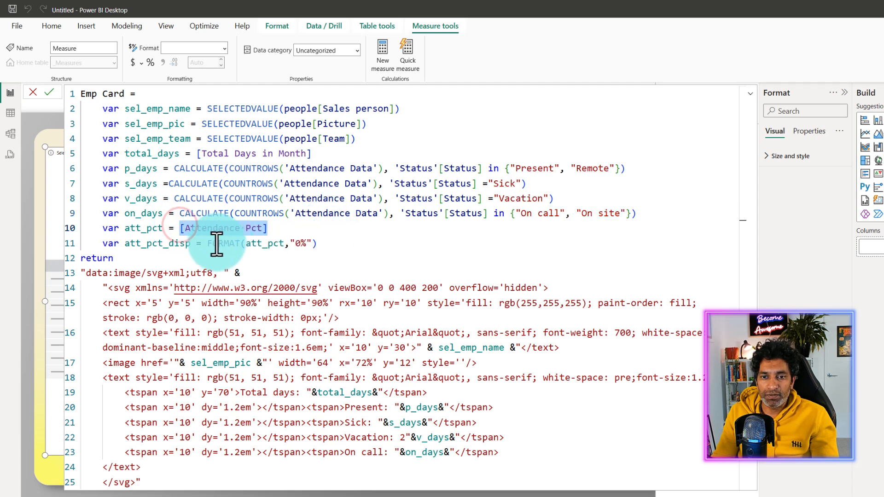
drag(207, 244, 317, 243)
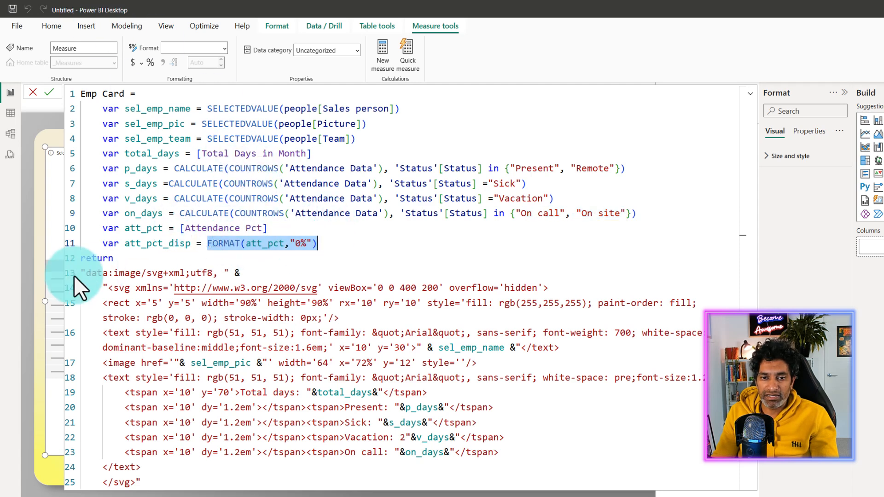
drag(82, 273, 214, 479)
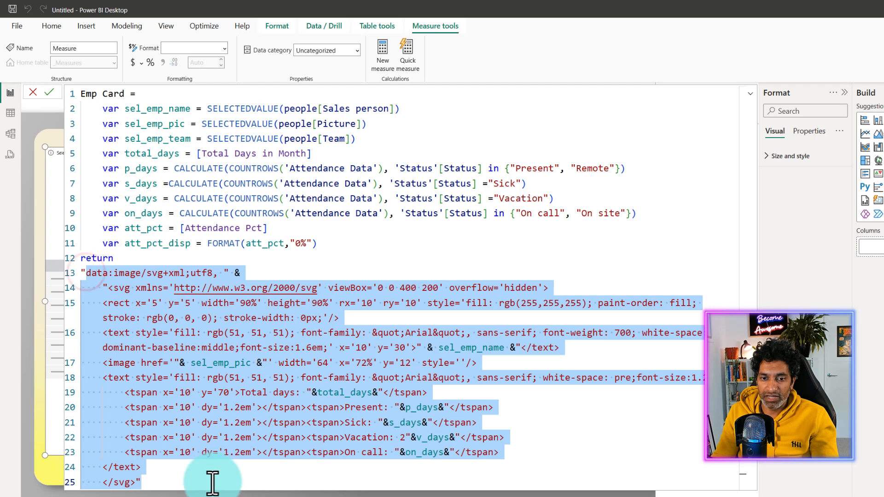
click(129, 288)
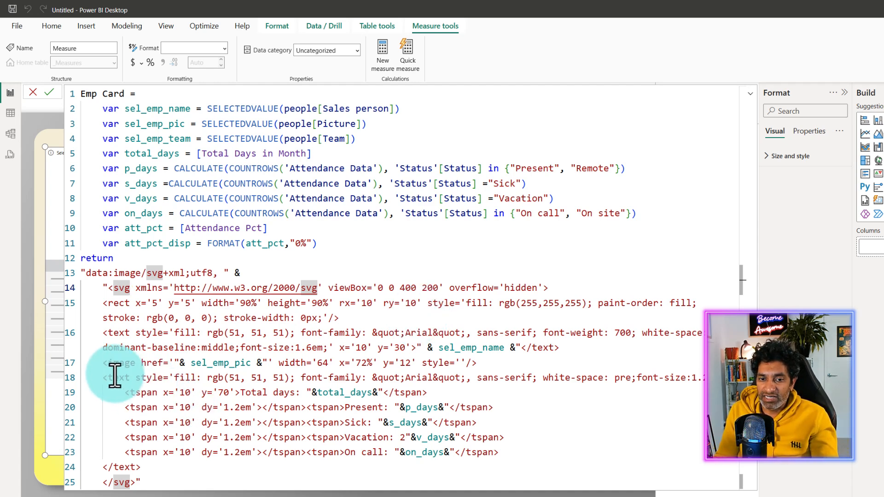
drag(99, 363, 477, 363)
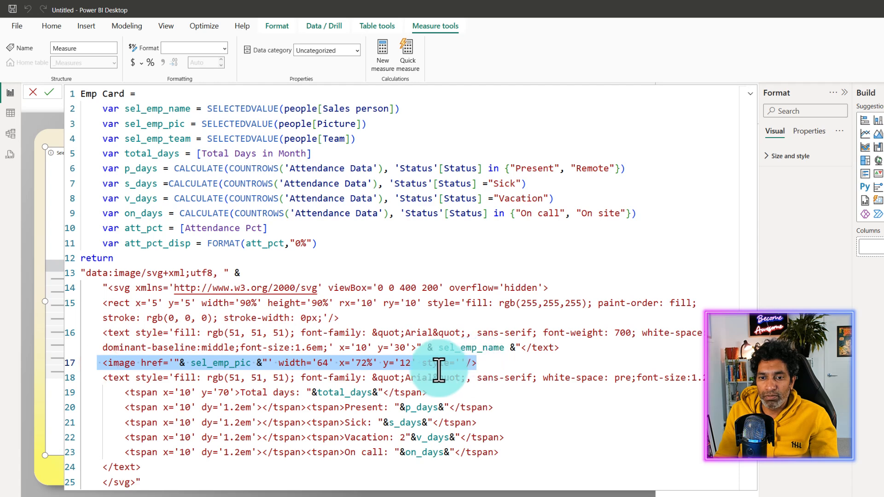
click(206, 359)
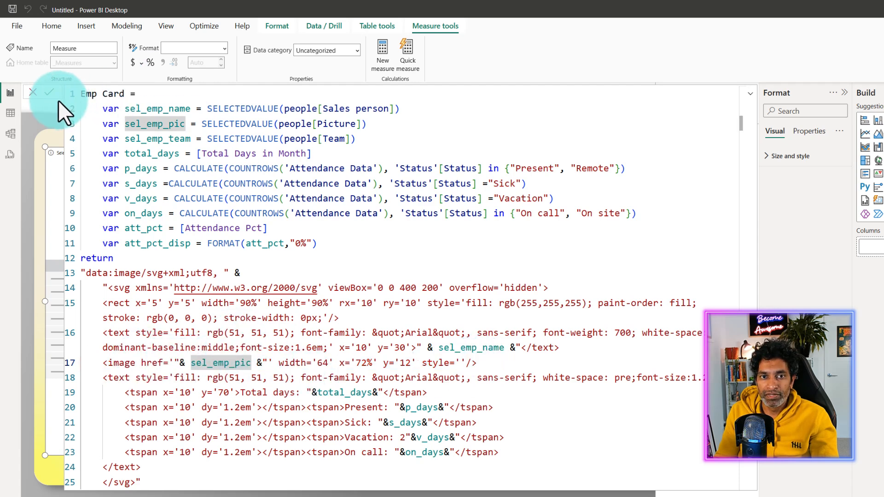
Commit the Emp Card measure and collapse its formula to a single line.
click(49, 92)
click(57, 182)
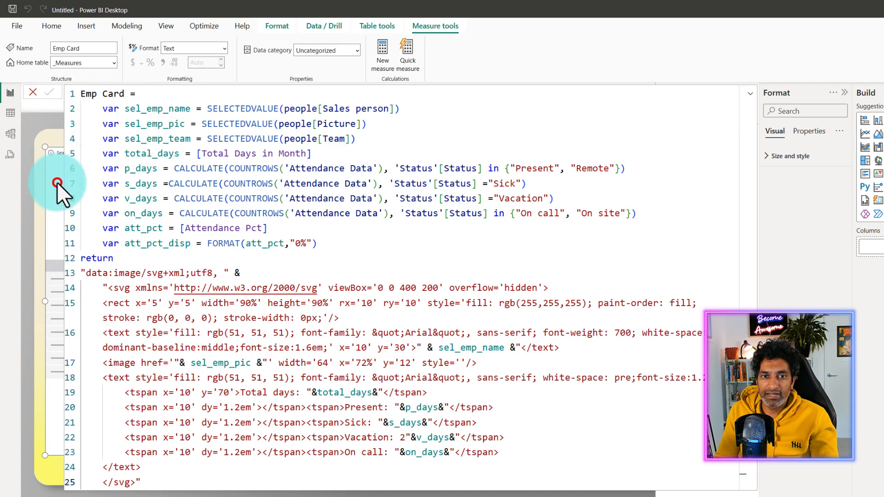
click(48, 117)
click(749, 93)
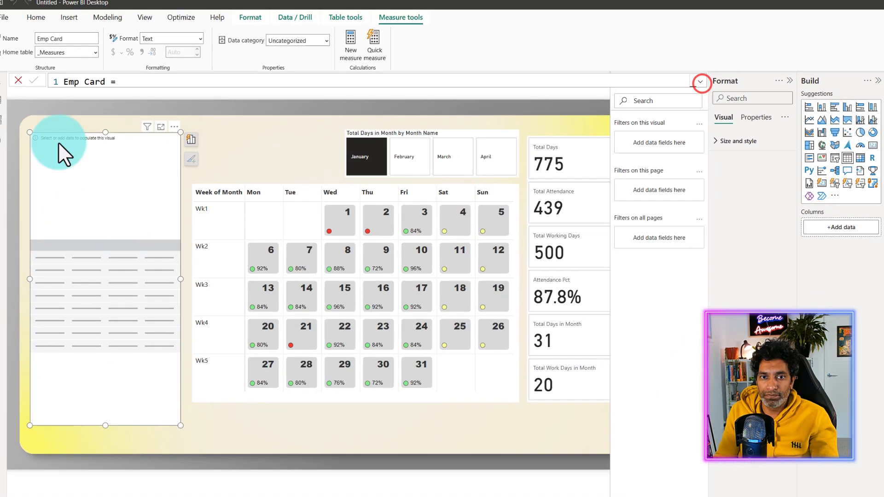
Try the Emp Card measure as the only column of the empty table, inspect its output and remove it.
drag(872, 147, 799, 221)
click(27, 131)
click(32, 185)
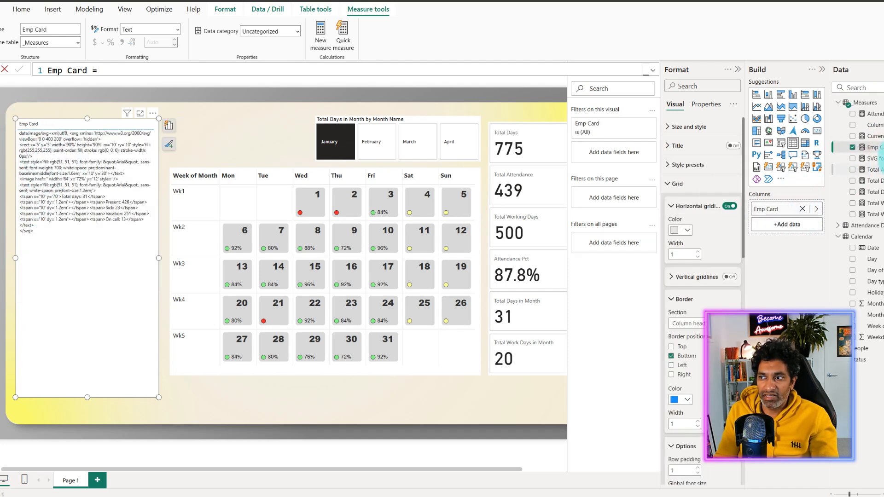
click(93, 219)
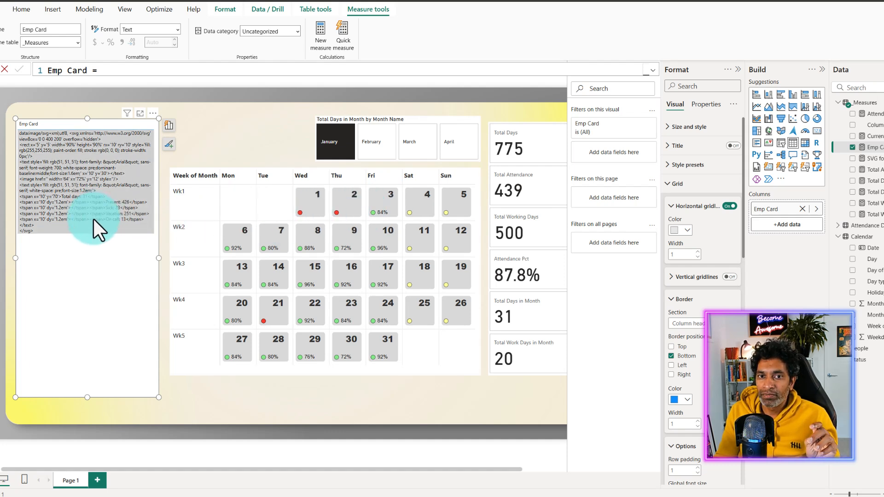
click(105, 148)
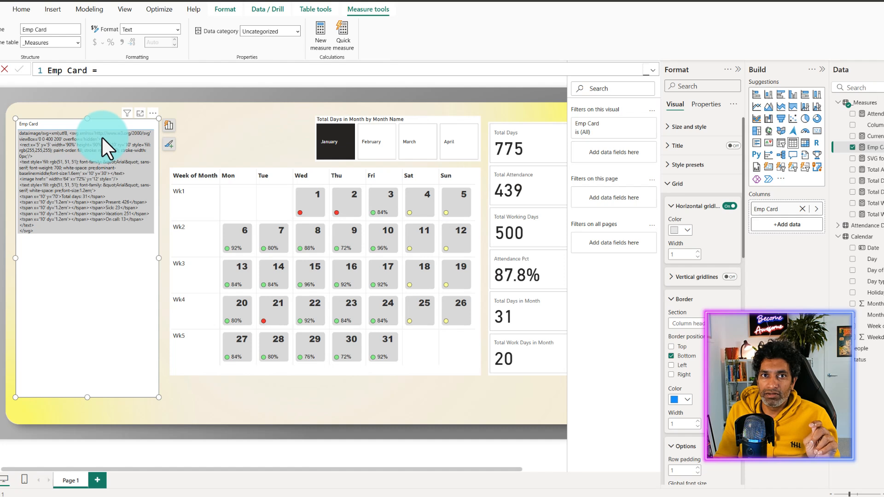
click(358, 217)
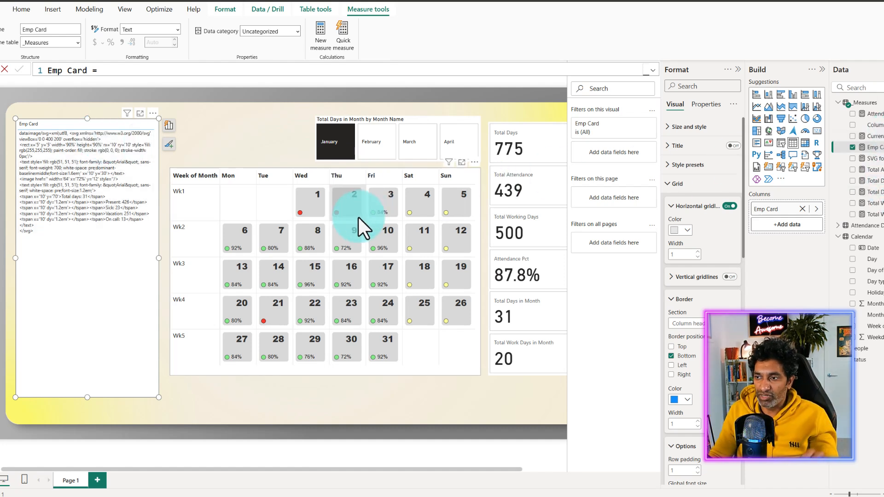
click(802, 208)
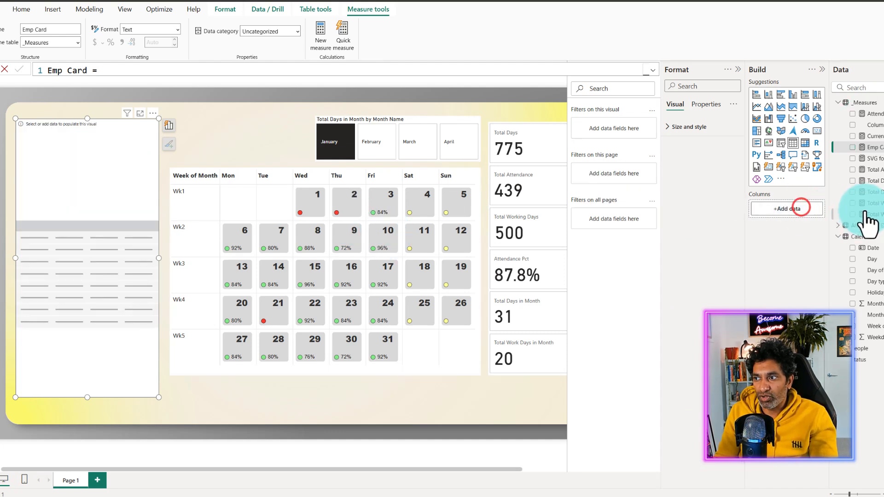
Add Emp ID from the people table and the Emp Card measure as the table visual's columns.
click(861, 348)
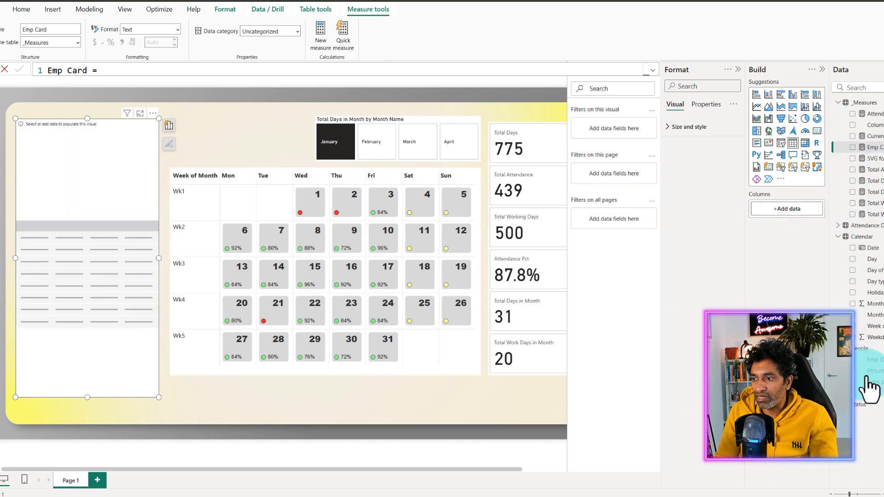
drag(877, 366, 805, 221)
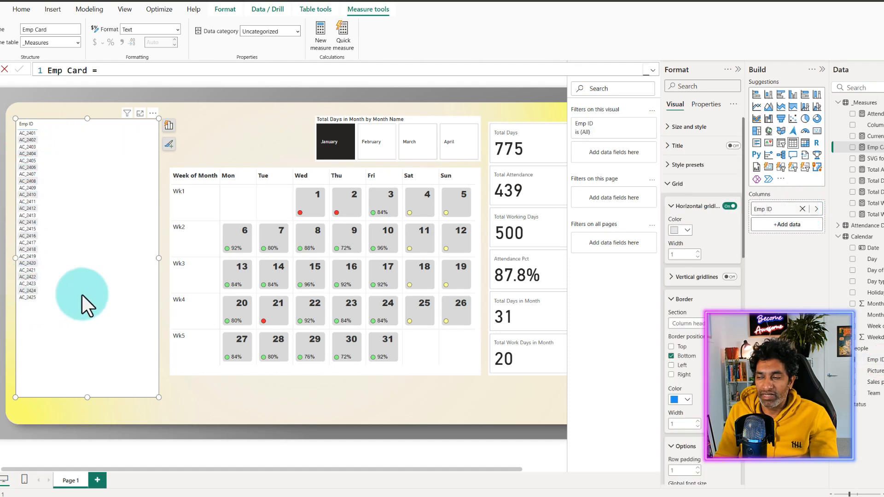
drag(868, 148, 776, 243)
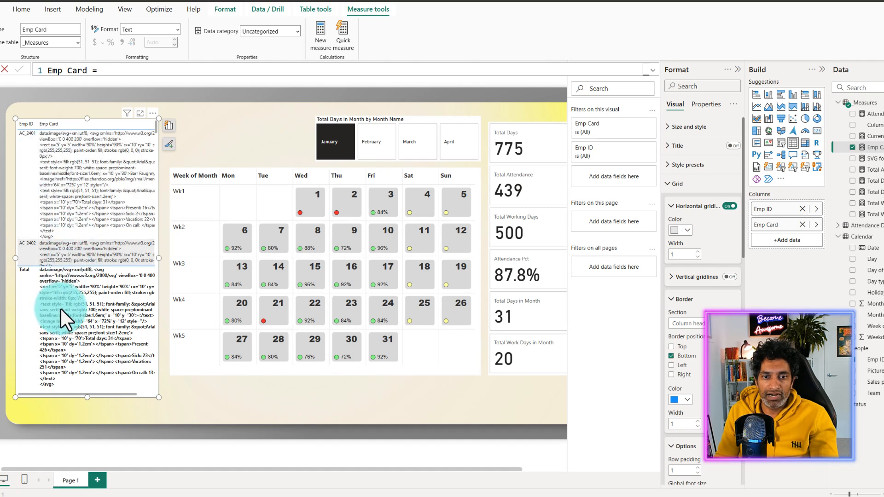
click(89, 196)
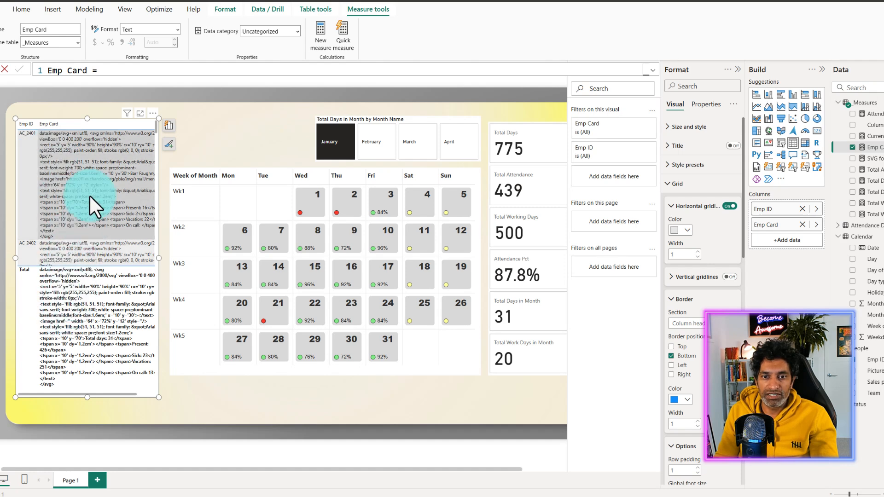
click(85, 248)
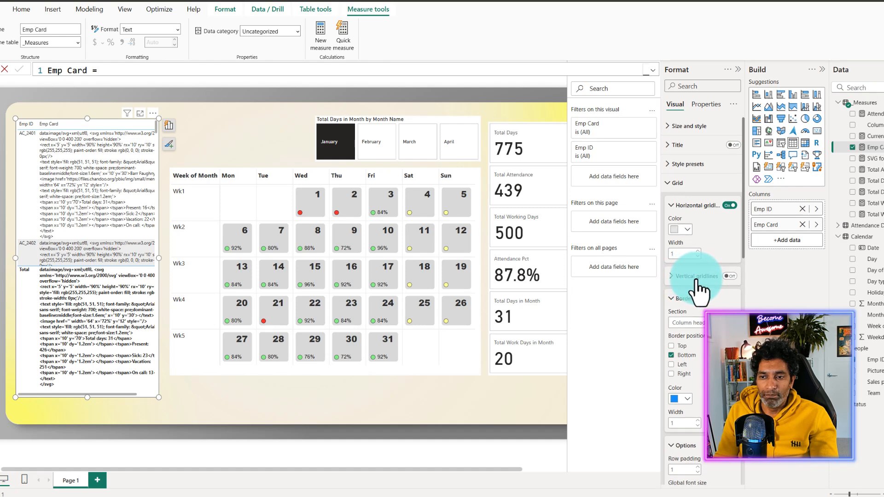
Set the data category of the Emp Card measure to Image URL.
scroll(696, 281, down, 1)
click(873, 148)
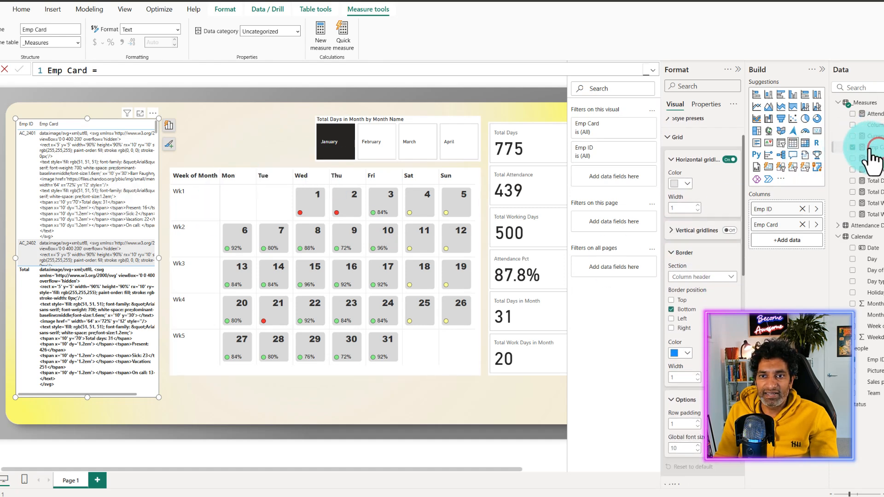
click(297, 30)
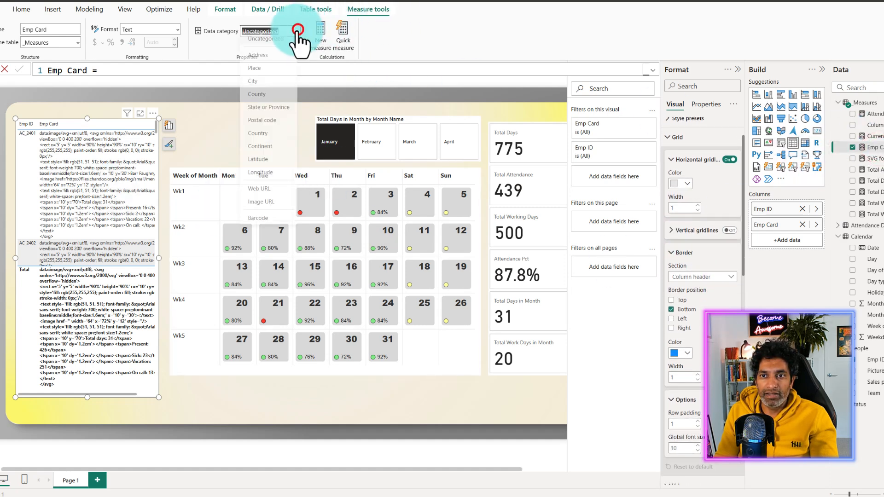
click(270, 208)
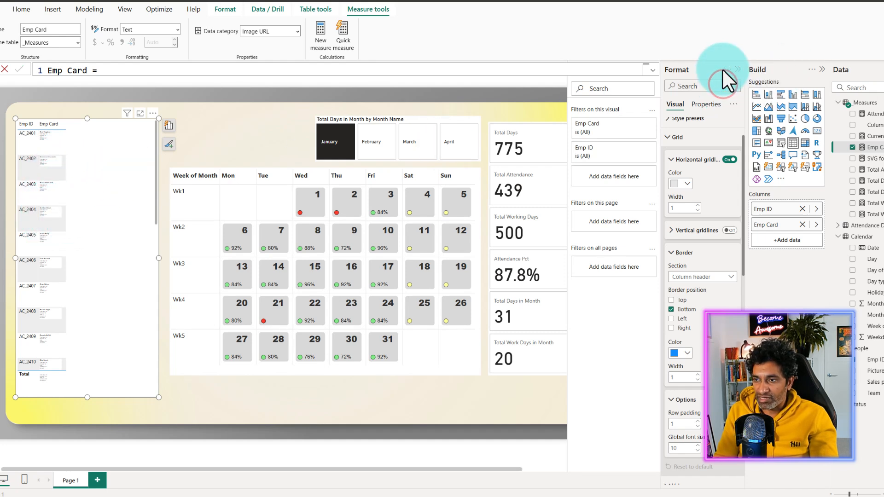
Set the employee card table's image size to 200 px high by 400 px wide and widen the table visual slightly.
click(717, 86)
text(i)
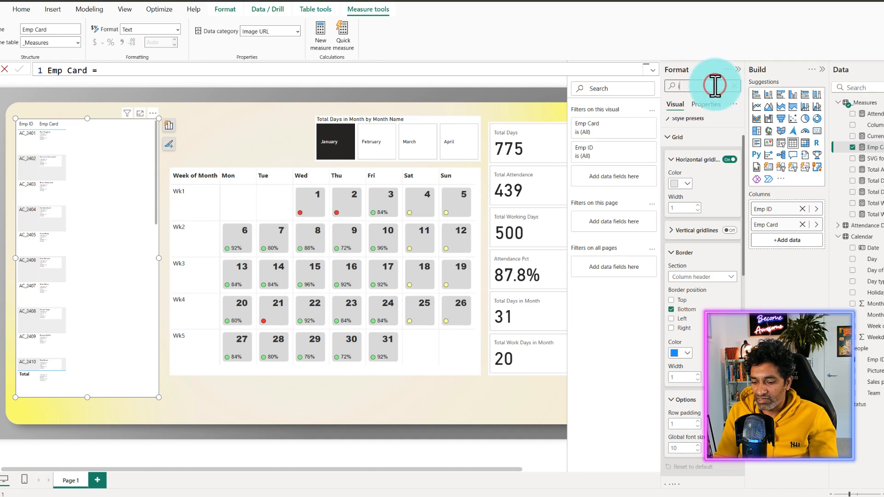
text(mage)
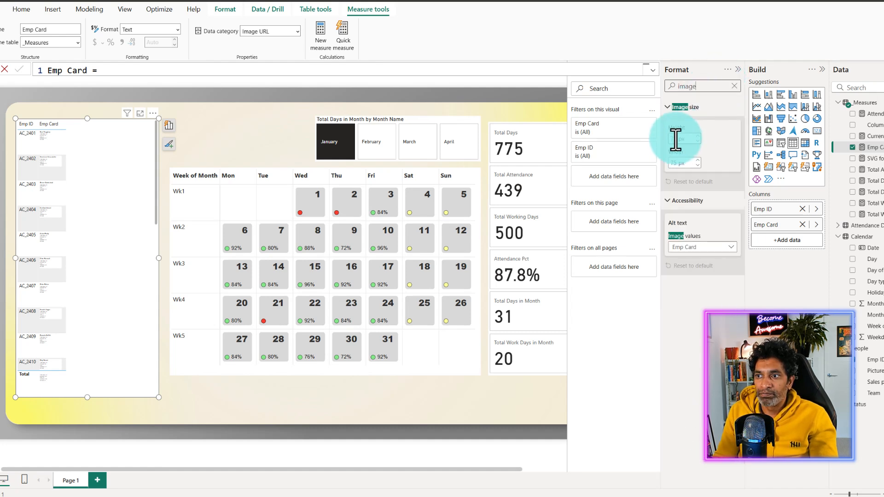
click(653, 70)
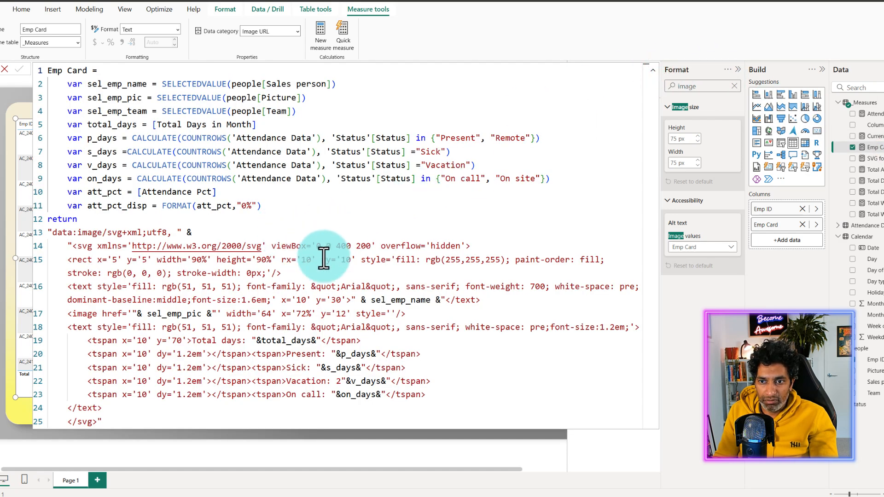
click(653, 70)
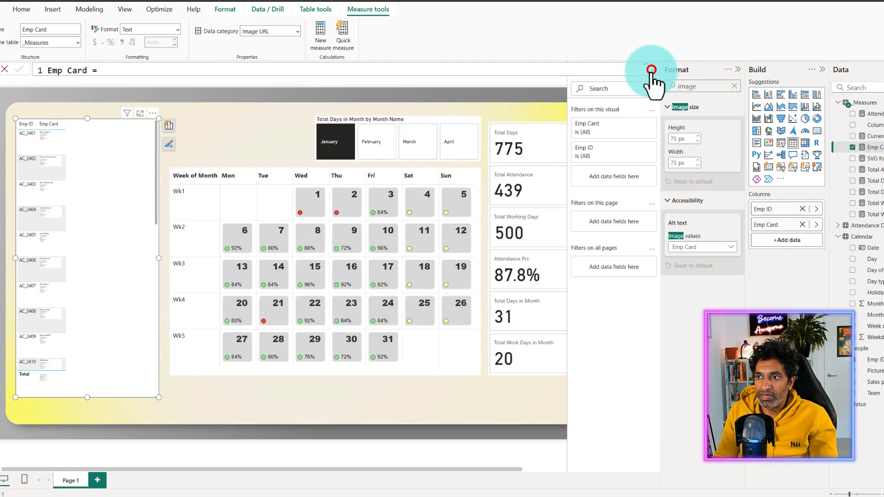
double_click(674, 139)
text(200)
key(Tab)
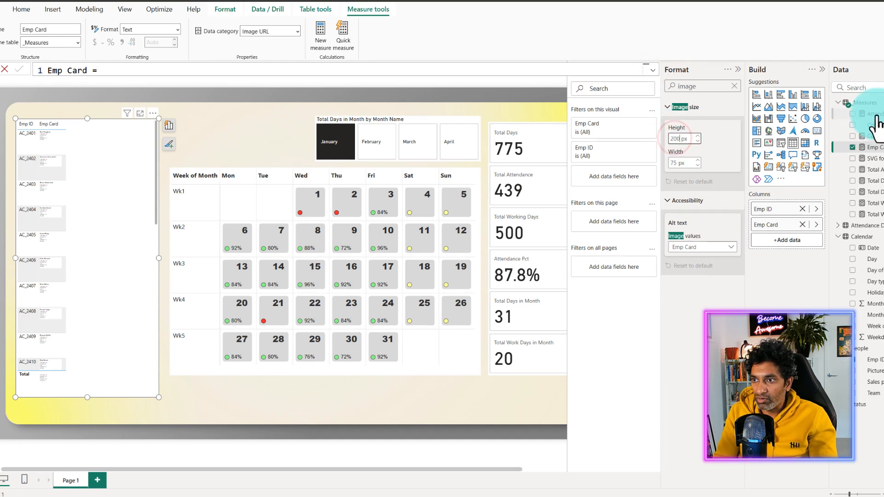
text(400)
key(Return)
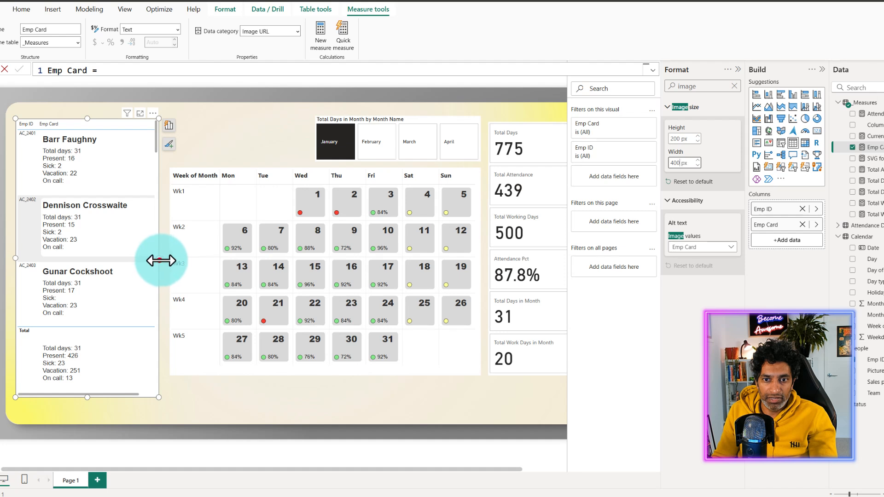
drag(158, 259, 174, 263)
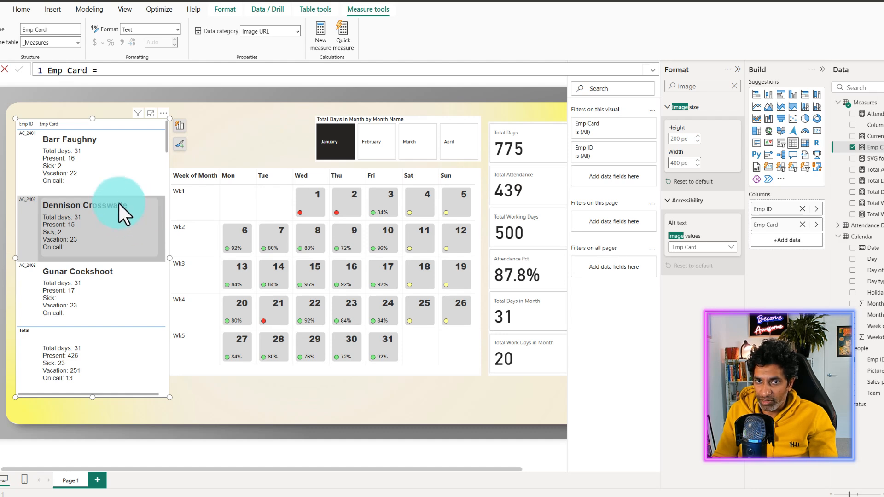
Examine the image element and its sel_emp_pic reference in the Emp Card measure's SVG code.
click(652, 69)
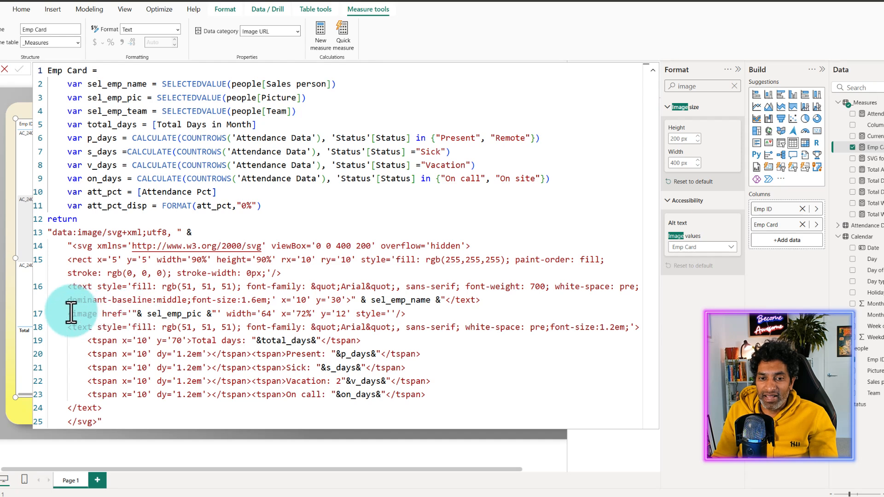
drag(68, 314, 417, 315)
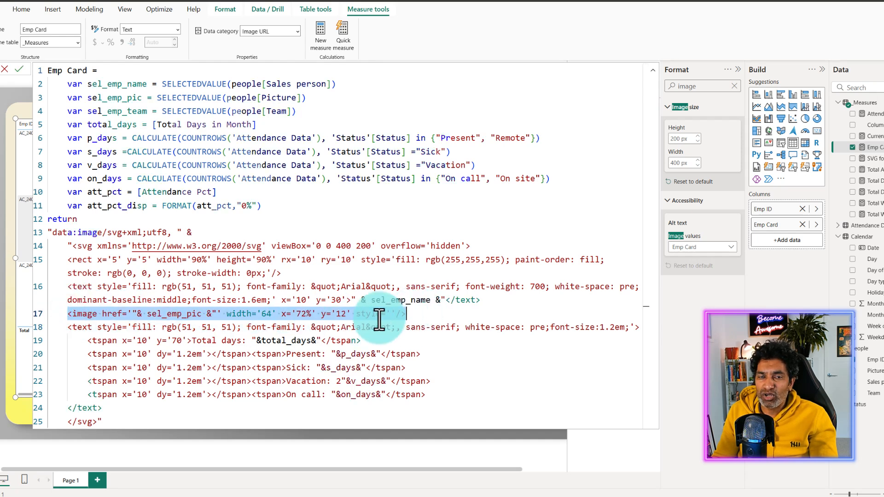
double_click(158, 314)
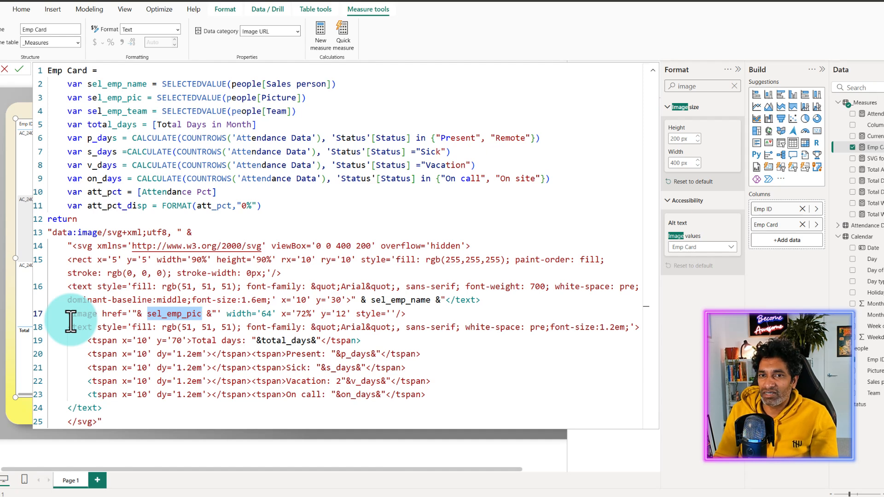
click(652, 75)
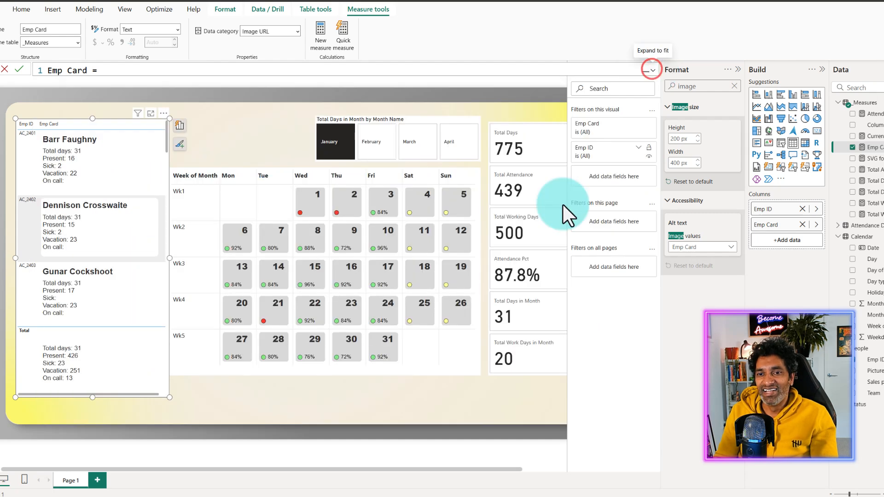
click(165, 430)
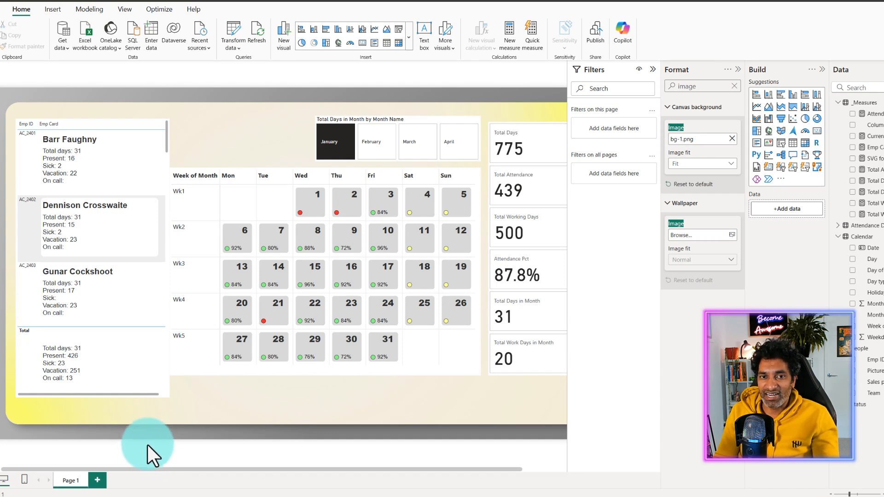
Switch to Firefox and open the crossjoin.co.uk blog article "Storing Large Images In Power BI Datasets" in a new tab.
click(81, 496)
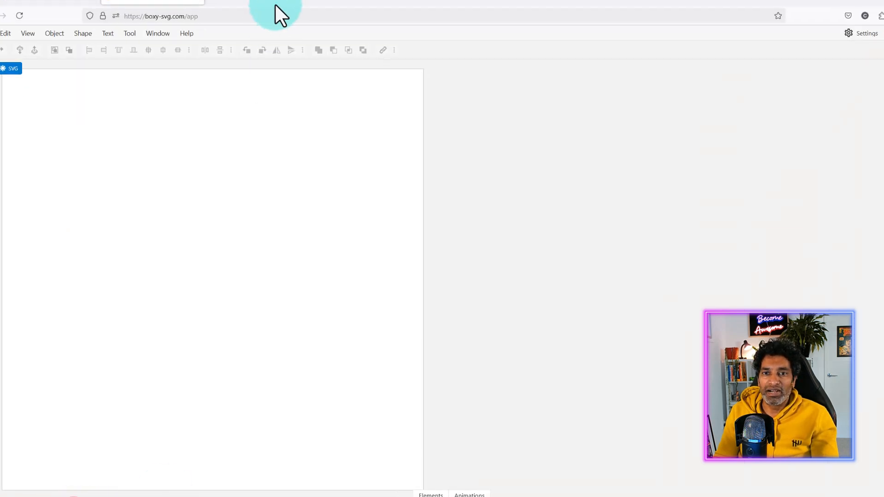
click(213, 4)
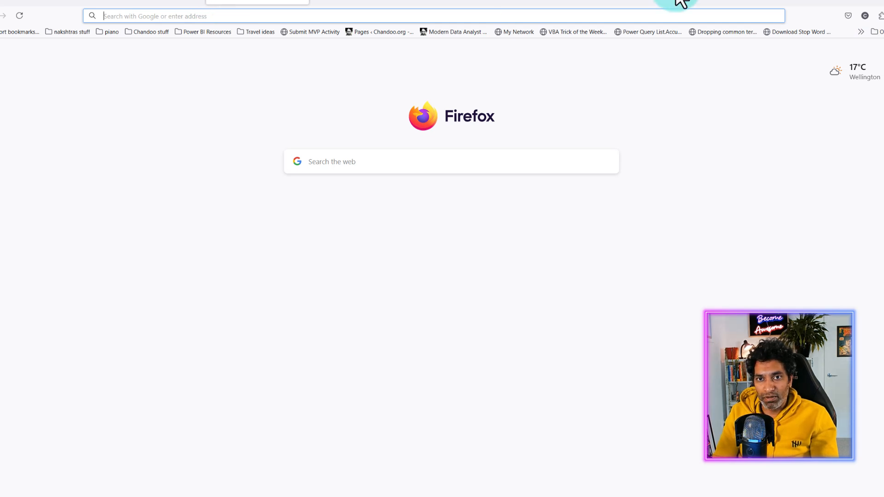
text(chris)
key(BackSpace)
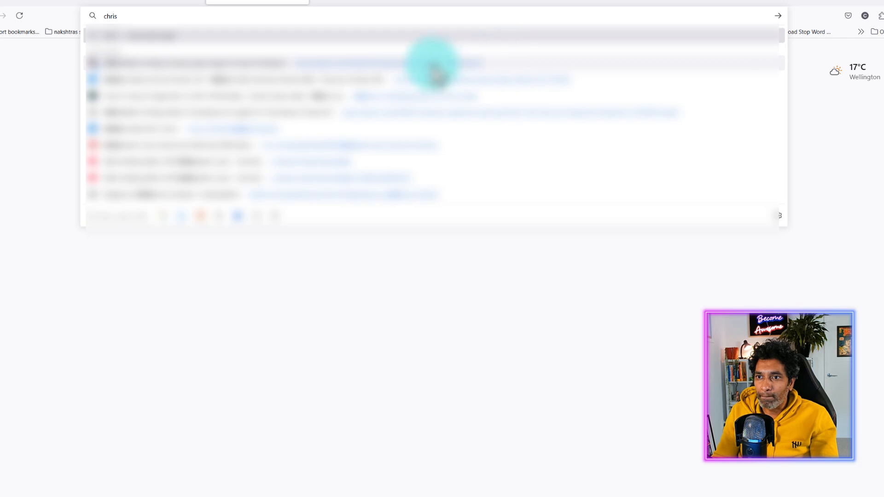
click(422, 65)
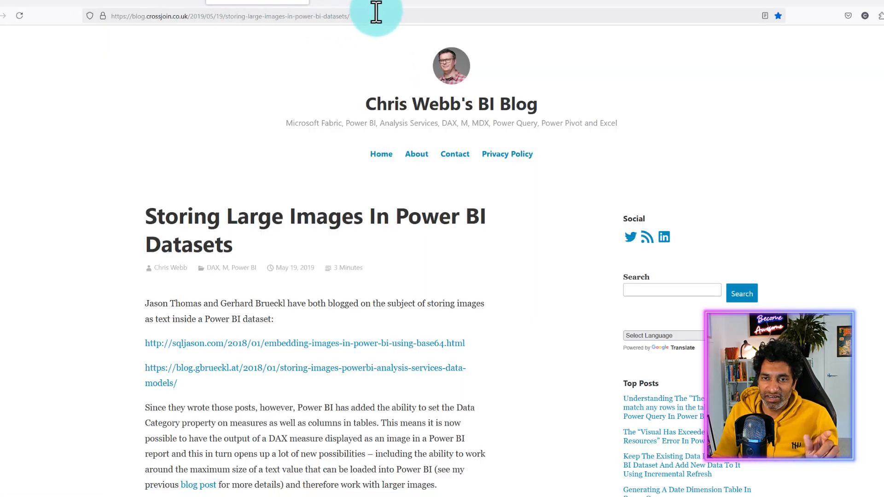
Read through the article's explanation and M query for storing images as Base64 text in a Power BI dataset.
scroll(530, 185, down, 3)
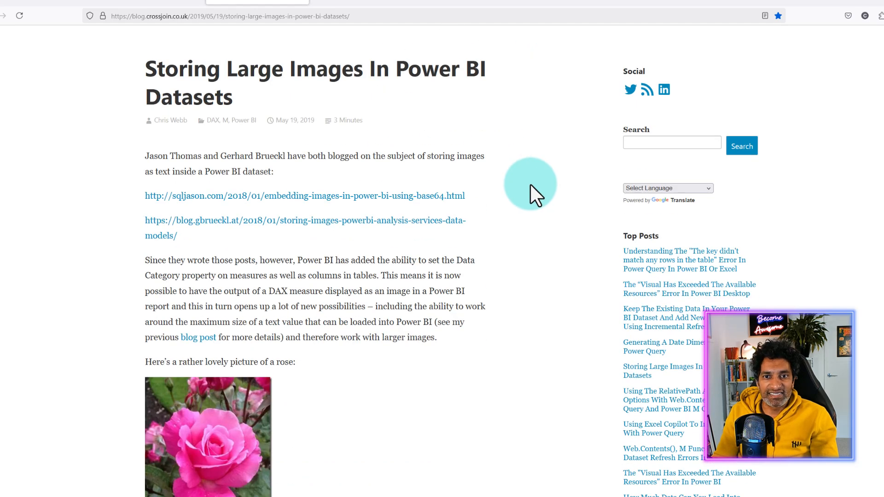
scroll(531, 185, down, 5)
scroll(381, 154, up, 8)
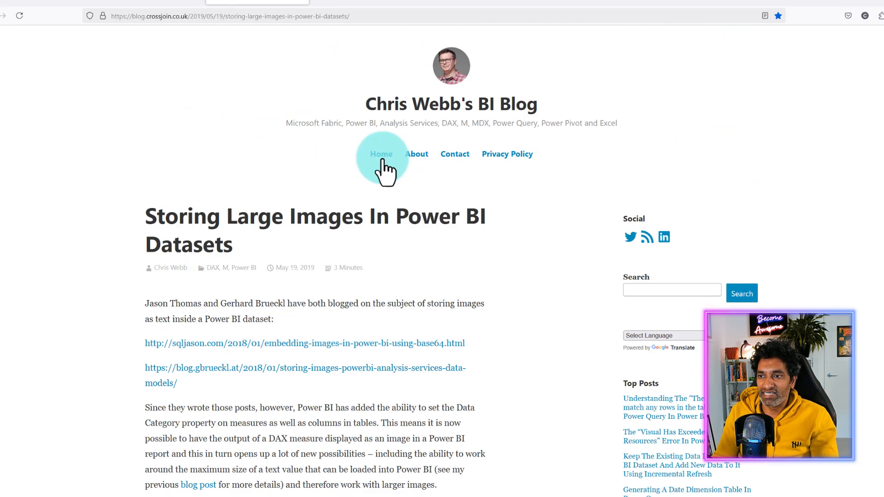
scroll(518, 326, down, 5)
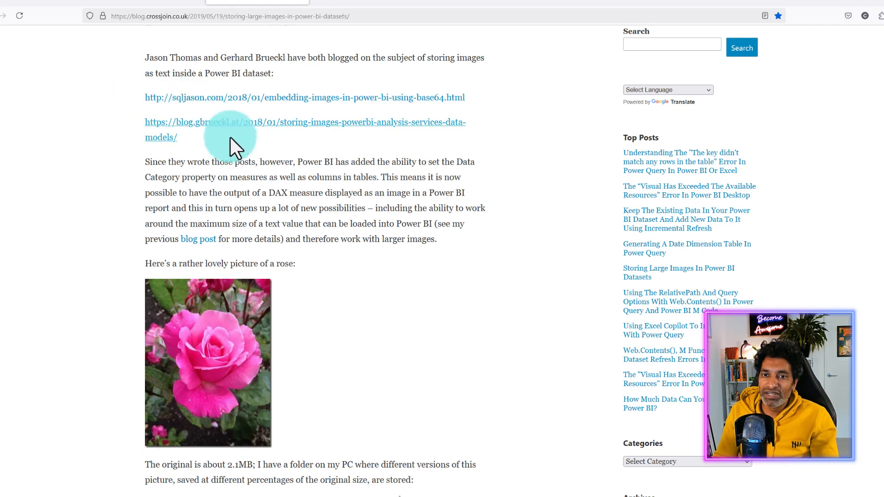
scroll(234, 157, down, 3)
scroll(405, 154, down, 4)
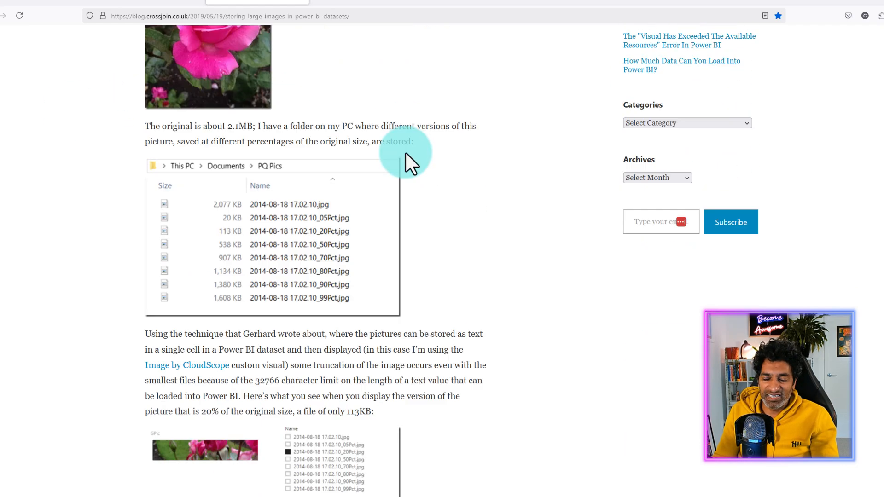
scroll(405, 153, down, 5)
scroll(348, 274, down, 3)
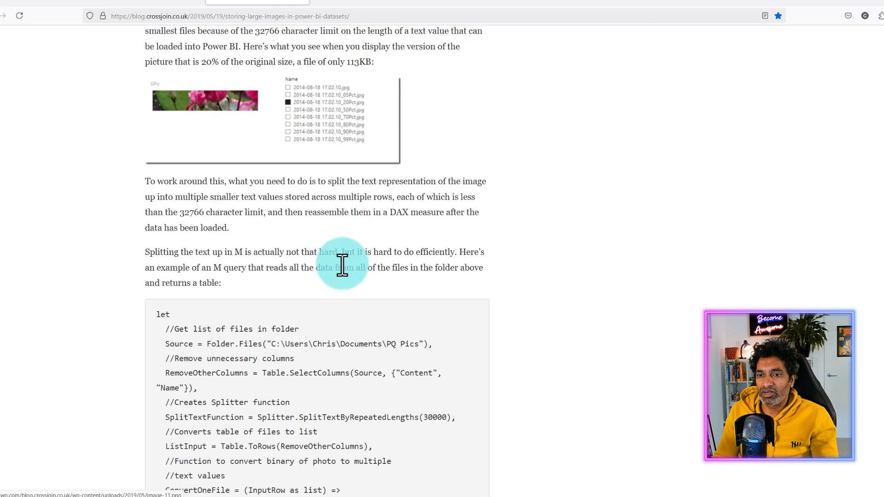
scroll(343, 265, down, 4)
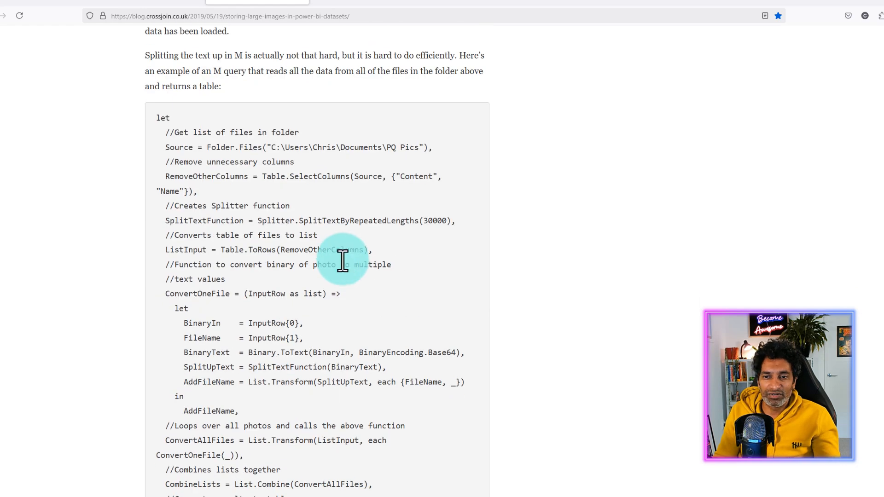
scroll(426, 214, up, 20)
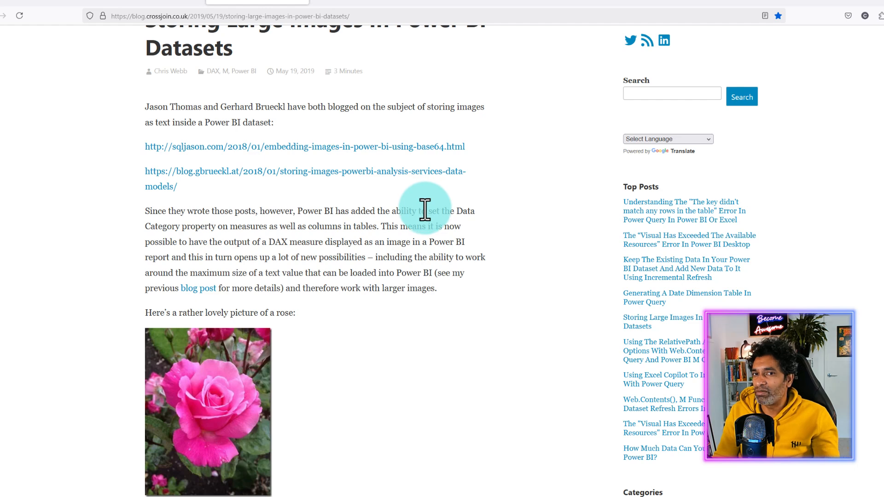
Switch back to Power BI and open the people query in the Power Query Editor.
click(871, 1)
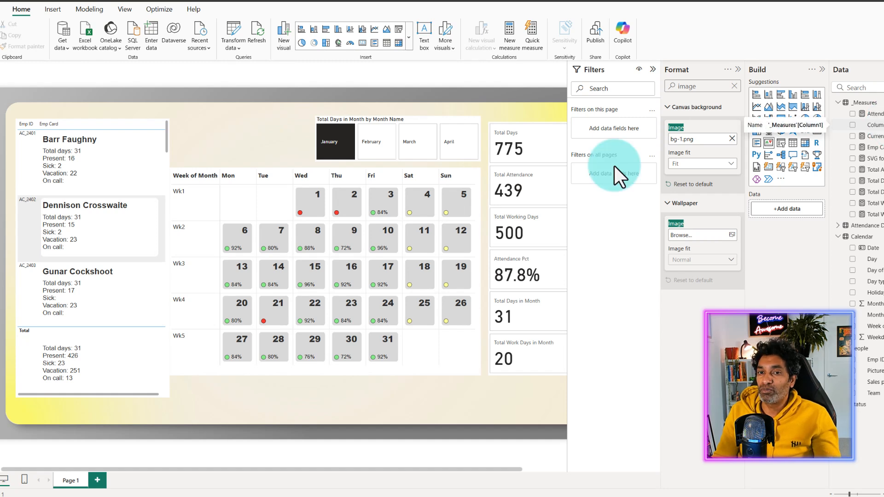
click(234, 33)
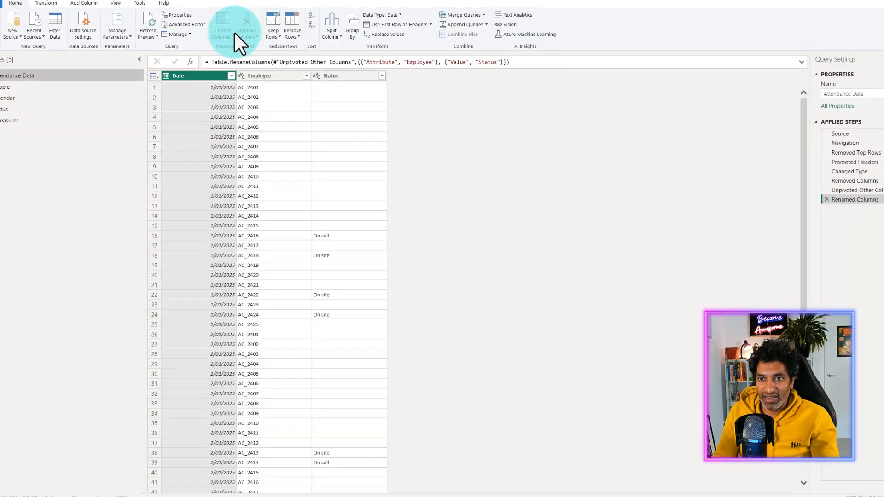
click(5, 87)
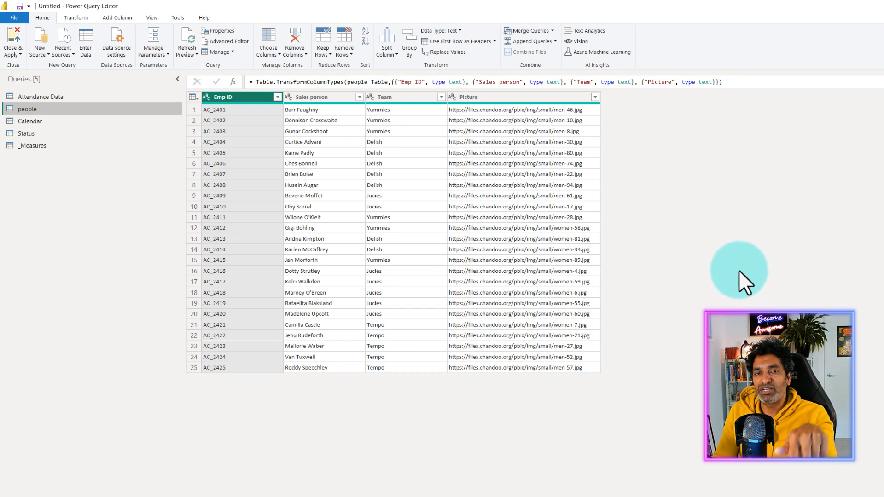
click(692, 120)
Add a custom column named Image Bytes to the people query with the formula Web.Contents([Picture]).
click(117, 19)
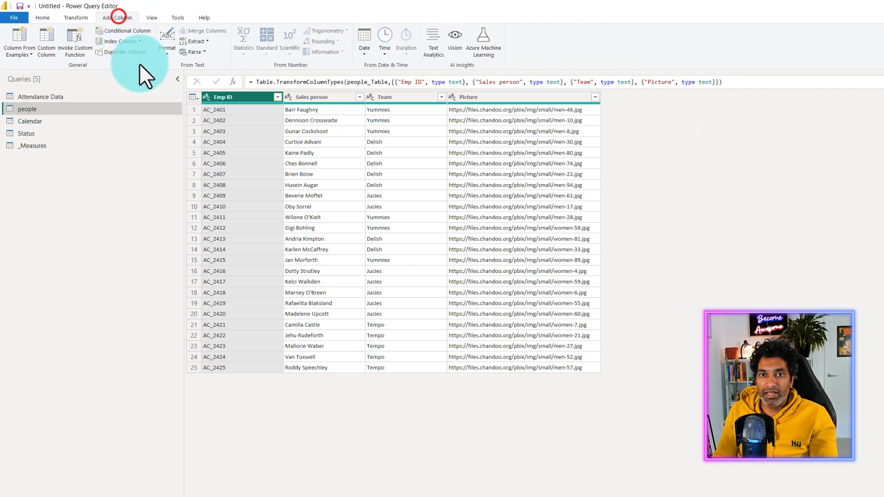
click(48, 39)
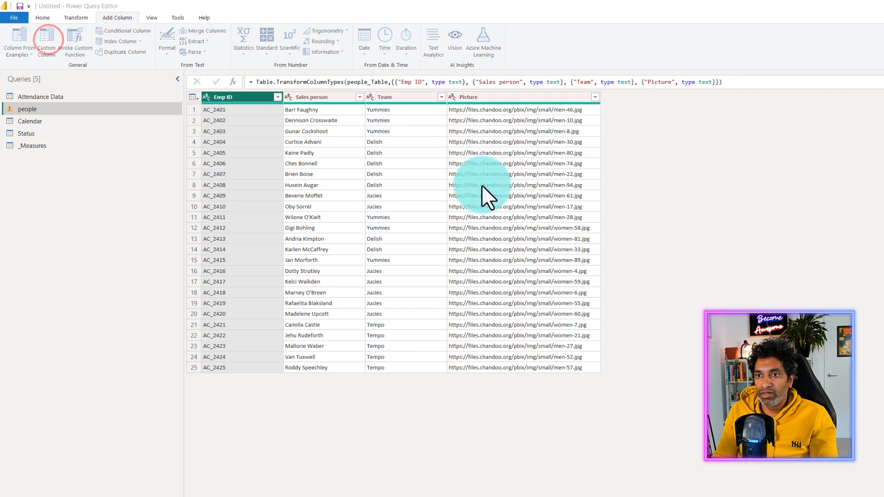
double_click(436, 233)
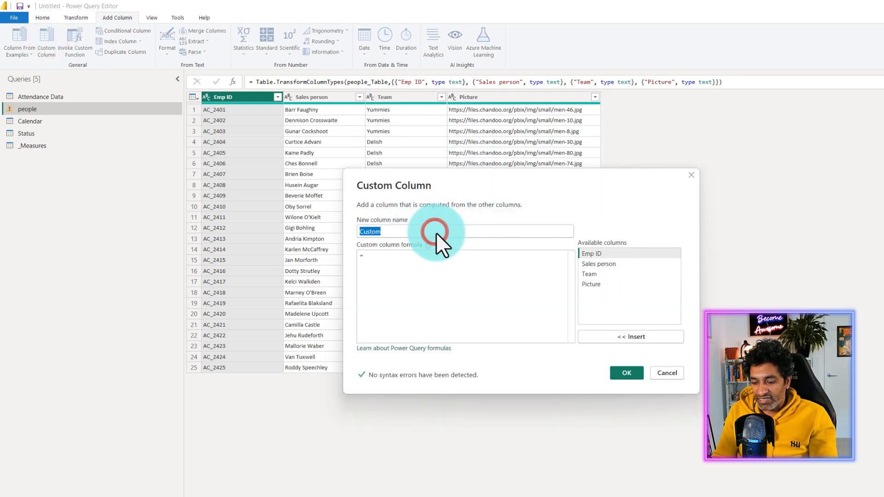
text(Image Bytes)
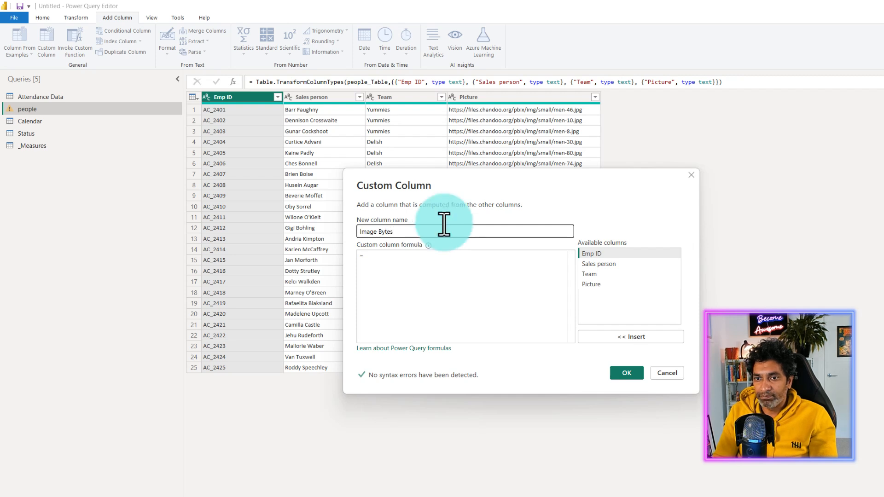
click(418, 262)
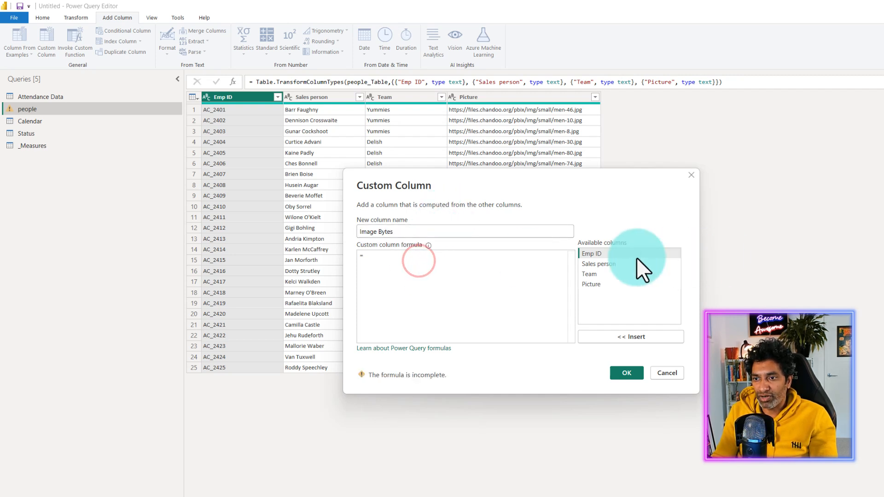
click(450, 265)
text(Web.Contents)
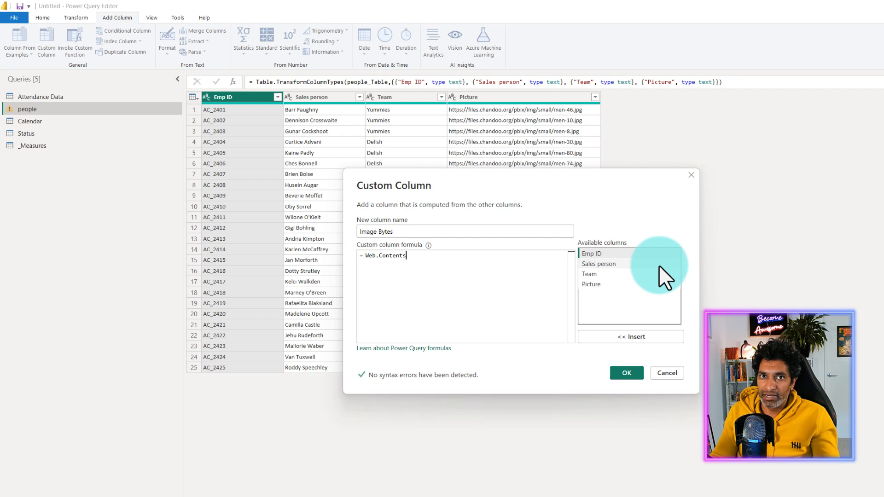
text(()
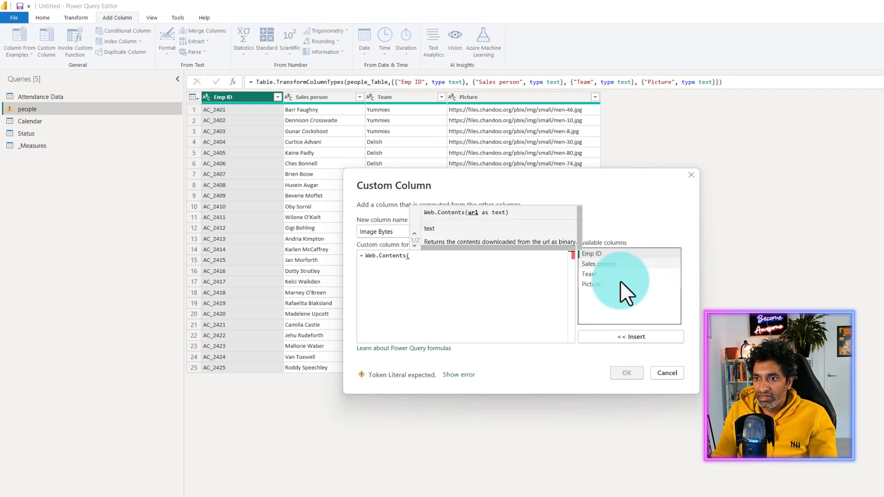
click(604, 284)
click(605, 335)
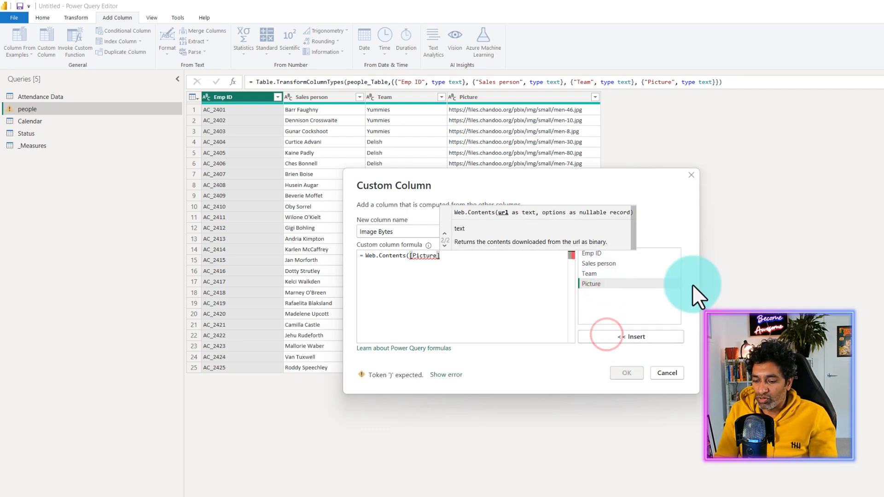
text())
click(624, 374)
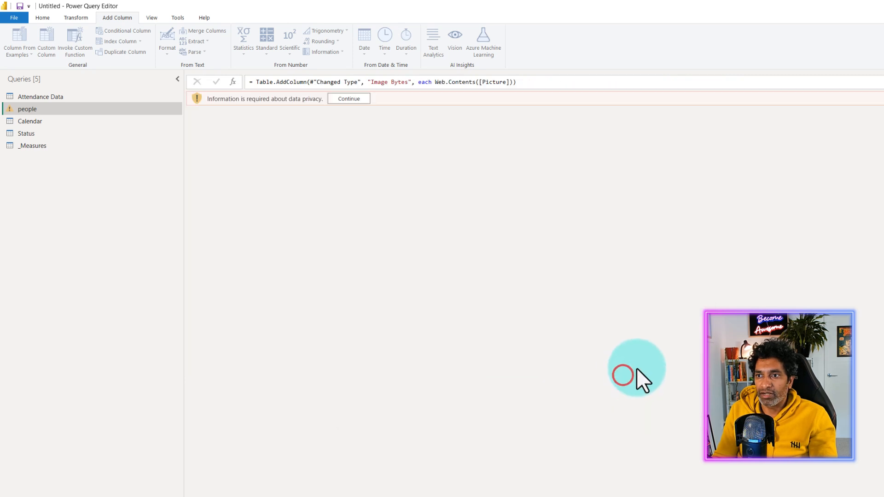
Resolve the data privacy requirement by setting this file to ignore privacy level checks and saving the choice.
click(352, 98)
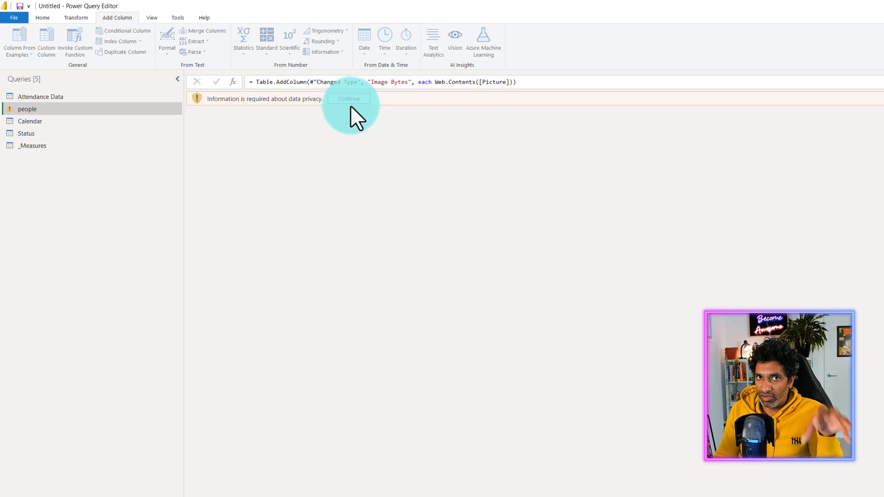
click(361, 102)
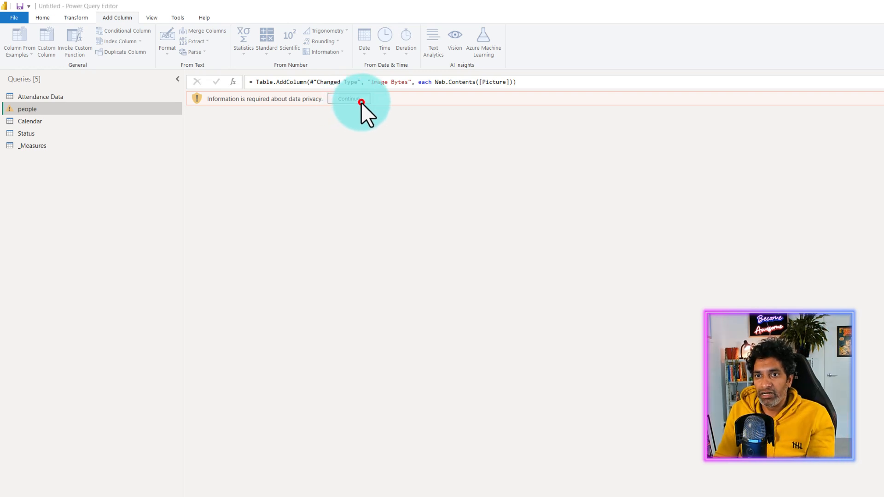
click(432, 278)
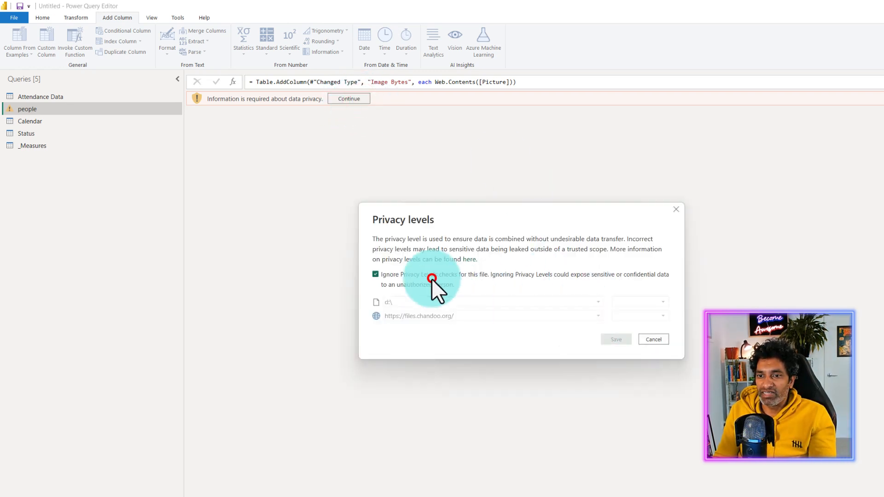
click(617, 341)
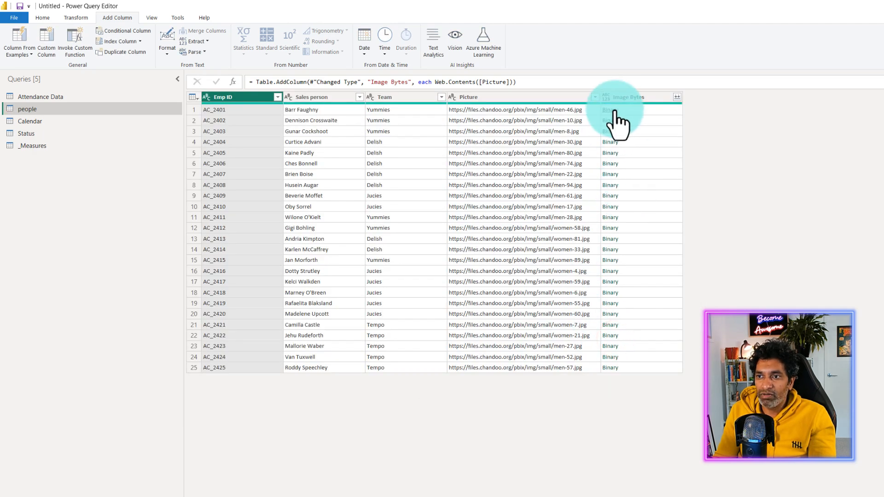
Inspect the binary values in the Image Bytes column and the formula that generates them.
click(608, 111)
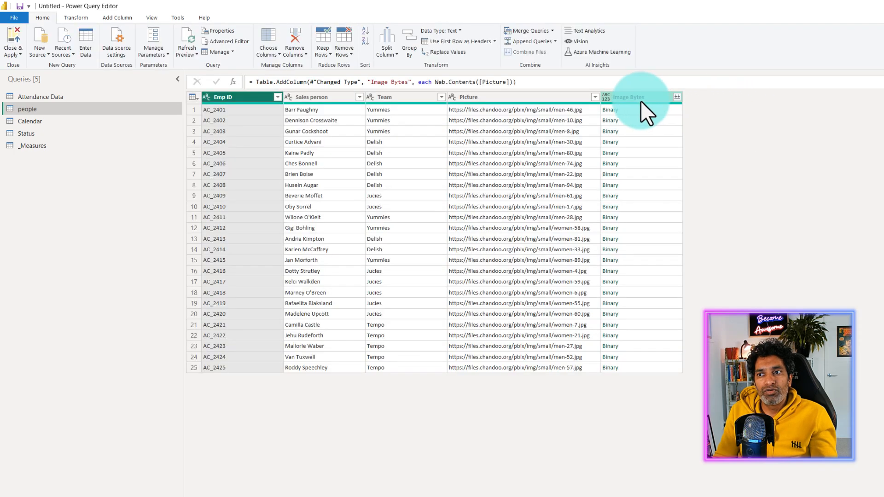
click(609, 111)
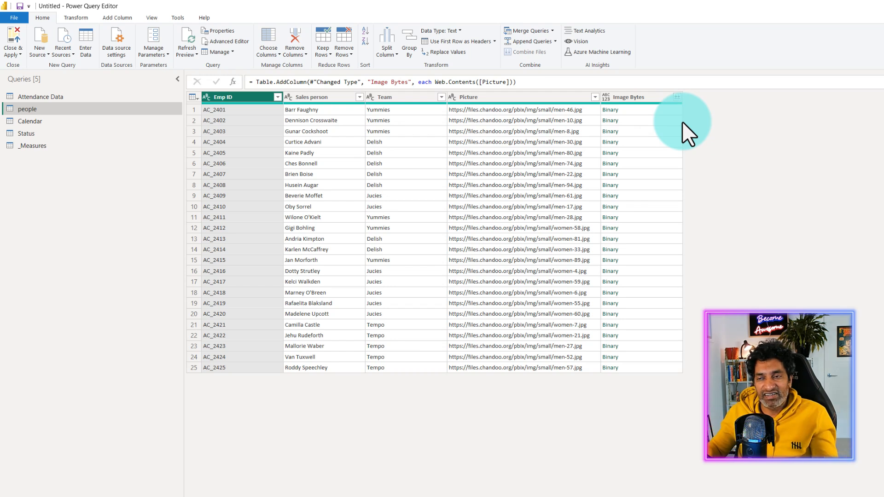
click(435, 82)
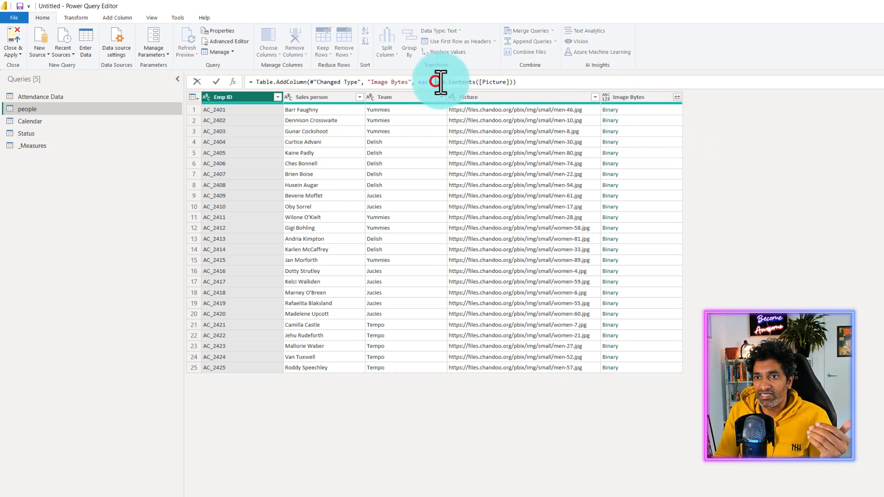
key(Escape)
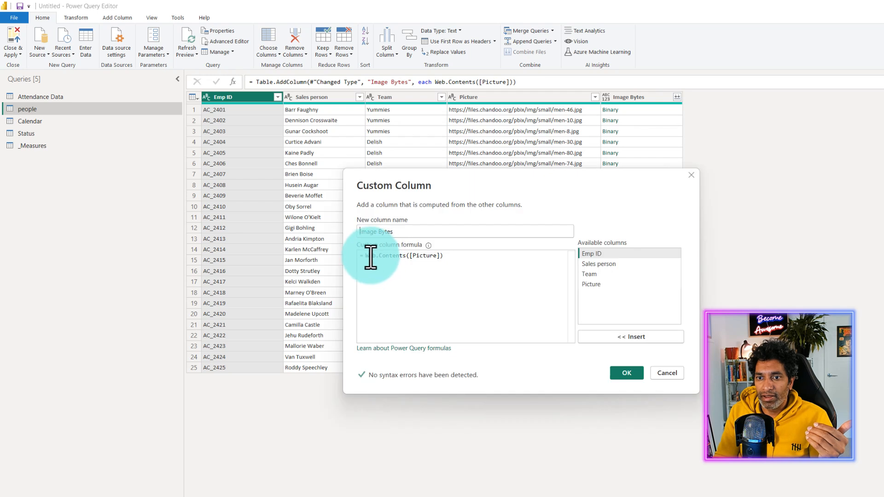
Edit the Image Bytes custom column formula to wrap Web.Contents([Picture]) in the Binary.ToText function.
click(365, 256)
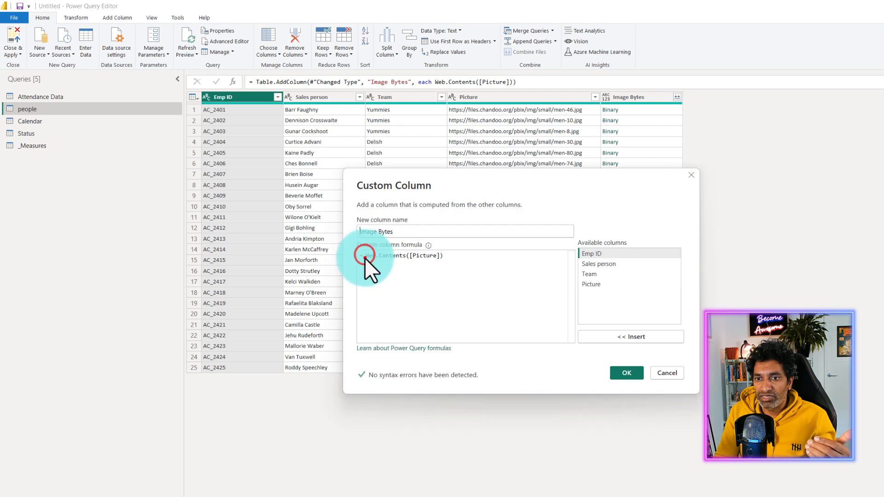
click(365, 257)
text(binary)
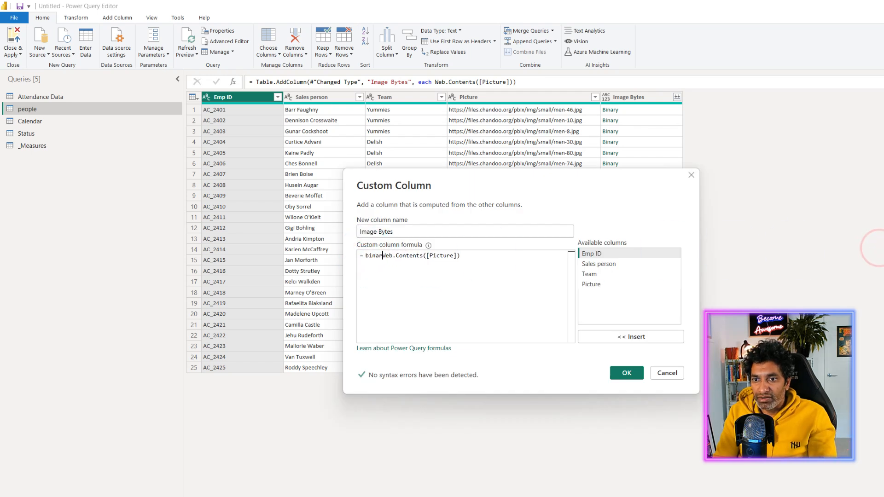
text(to)
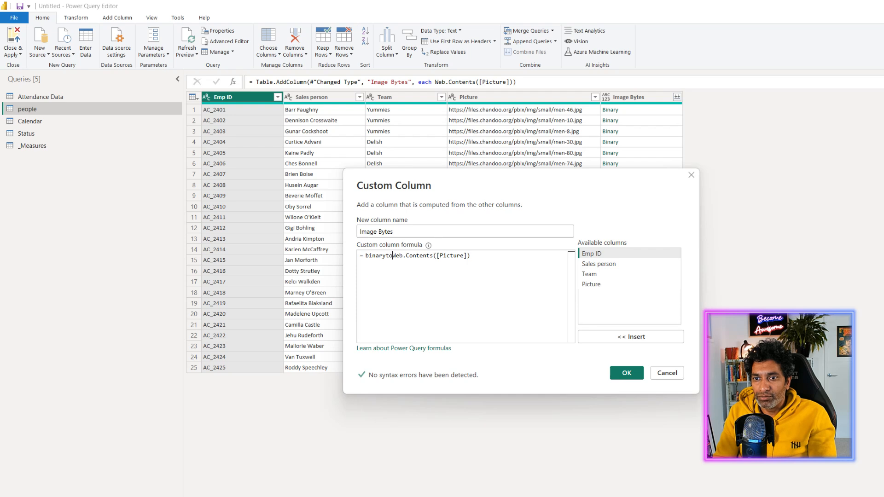
key(BackSpace)
key(BackSpace)
key(Left)
text(t)
key(Down)
key(Tab)
text(()
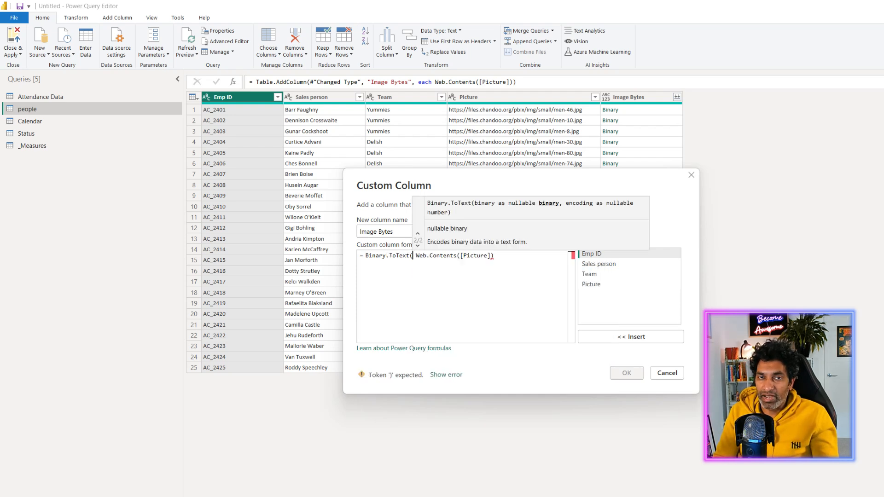
key(Delete)
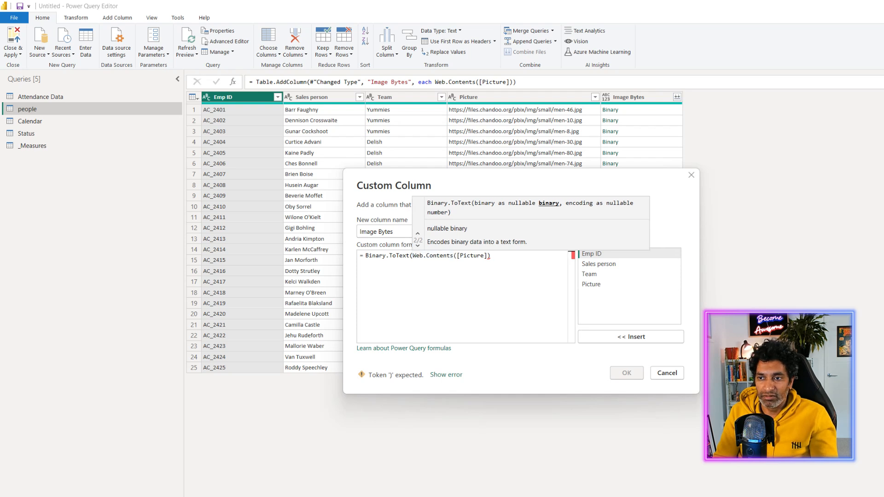
Complete the Image Bytes formula with BinaryEncoding.Base64 as the encoding argument, close the parenthesis, and apply it.
key(End)
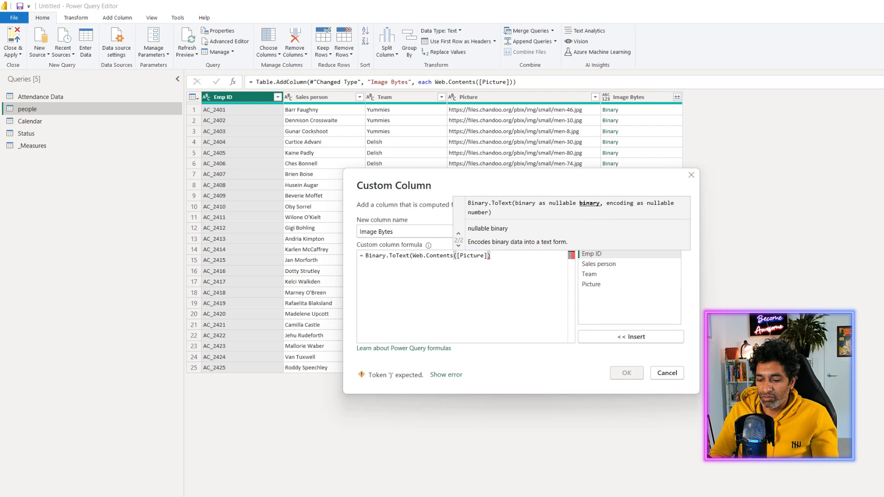
text(, )
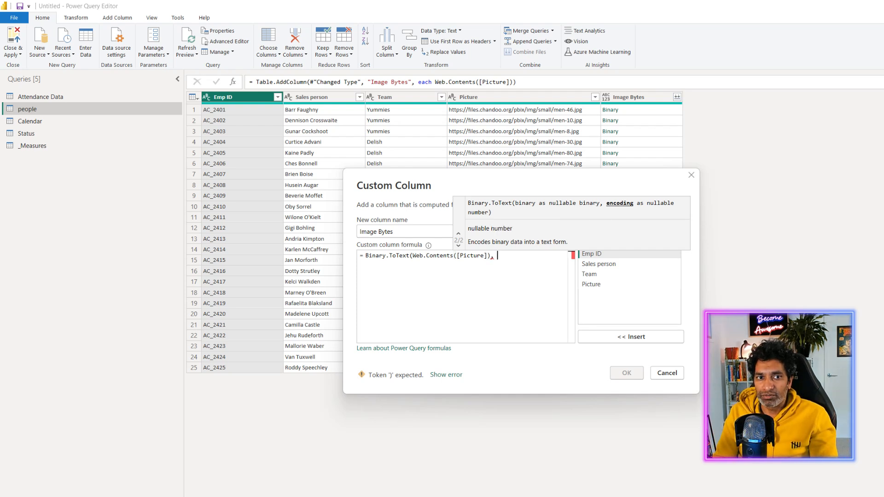
text(base)
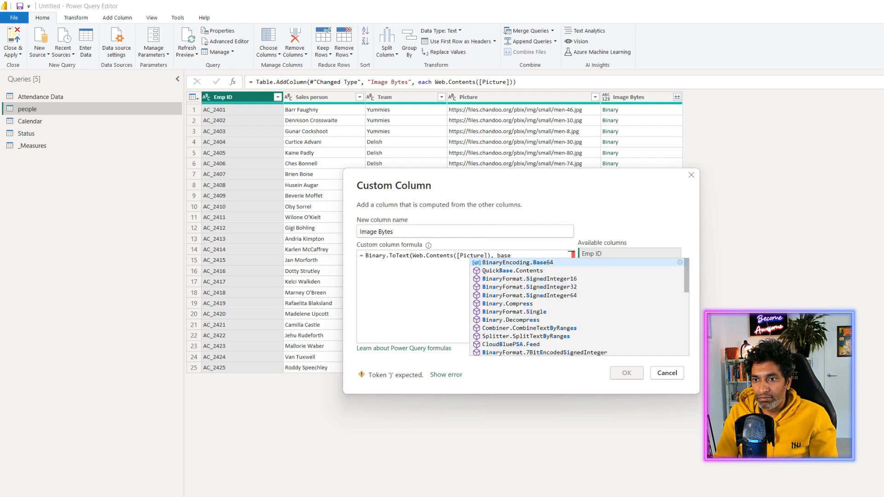
click(520, 263)
text())
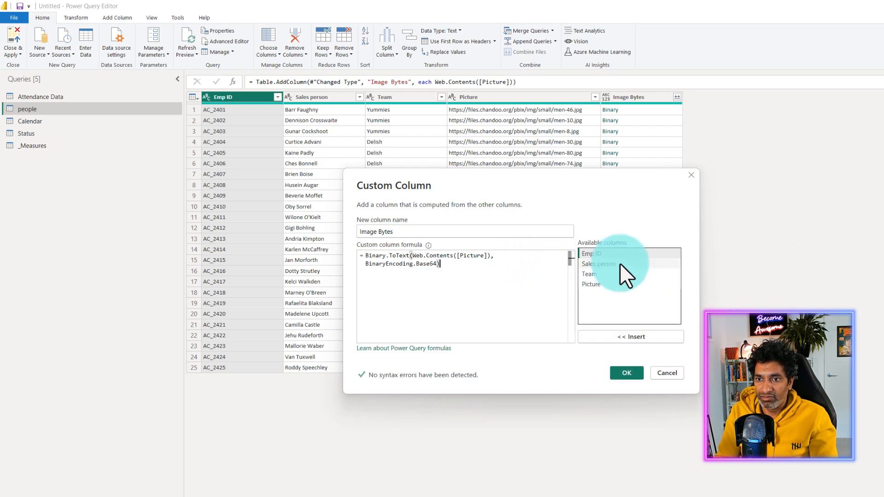
click(617, 375)
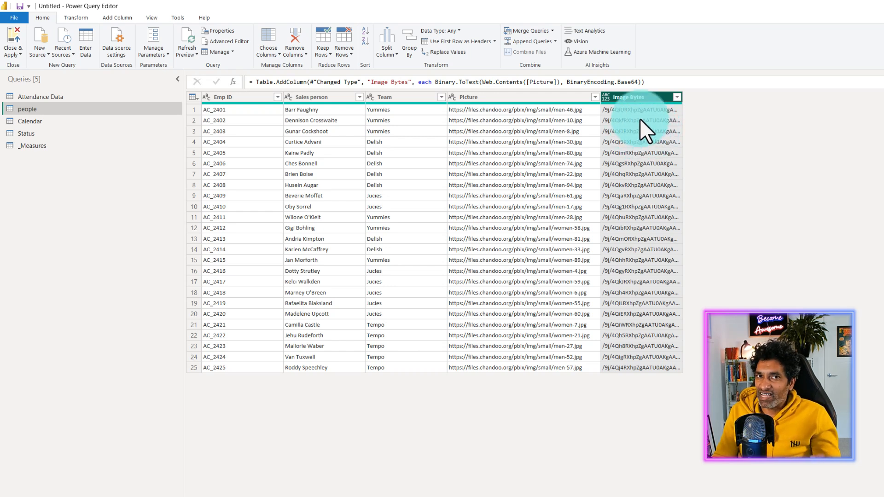
key(ctrl+2)
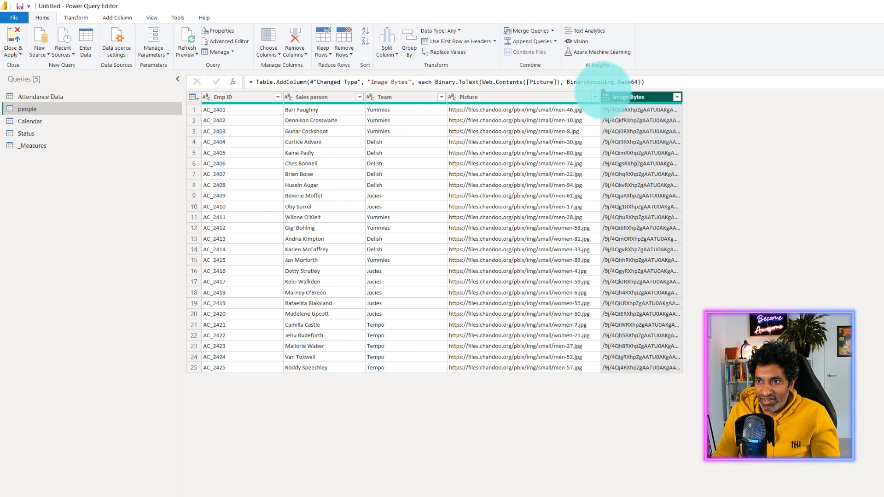
mouse_move(597, 89)
mouse_down()
mouse_move(632, 113)
mouse_move(680, 109)
mouse_move(684, 117)
mouse_up()
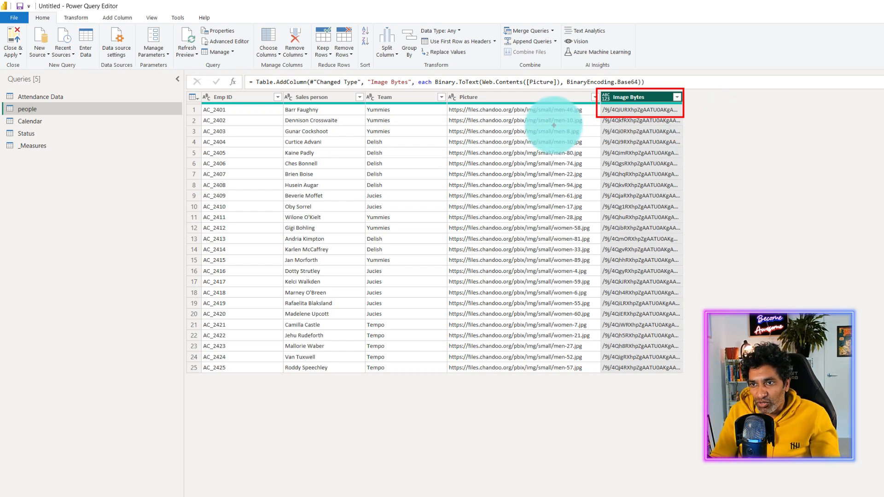
drag(533, 112, 553, 112)
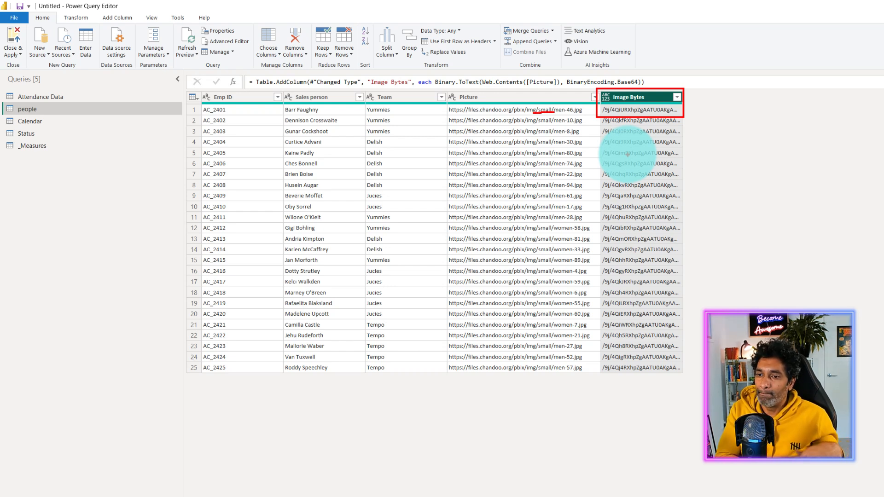
key(Escape)
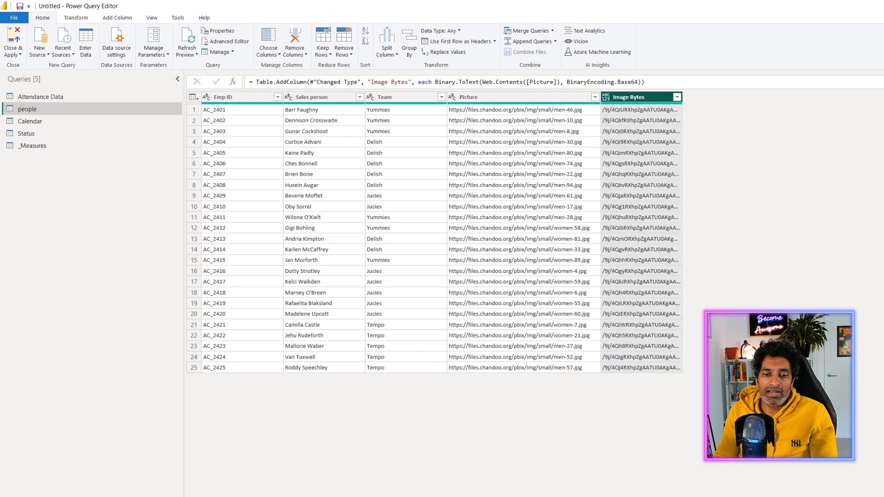
Switch to Firefox, review the article's introduction on storing large images as text, and return to the Power Query Editor.
key(alt+Tab)
scroll(304, 138, up, 4)
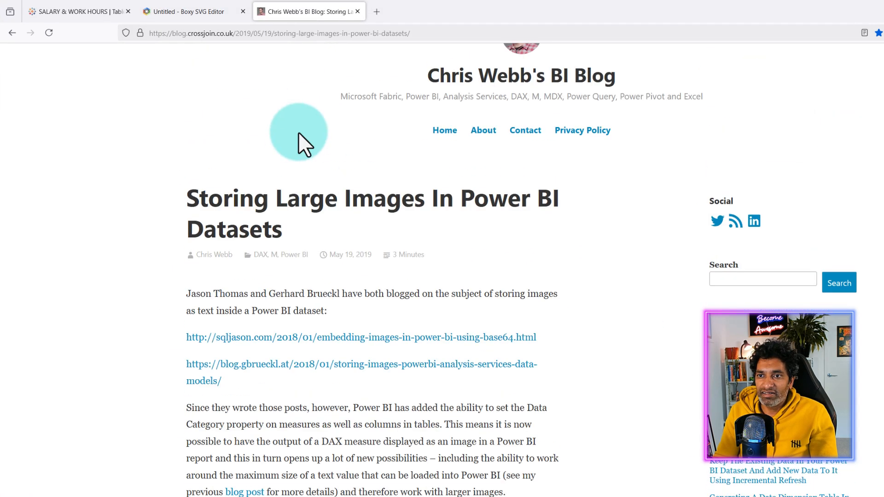
drag(286, 203, 426, 204)
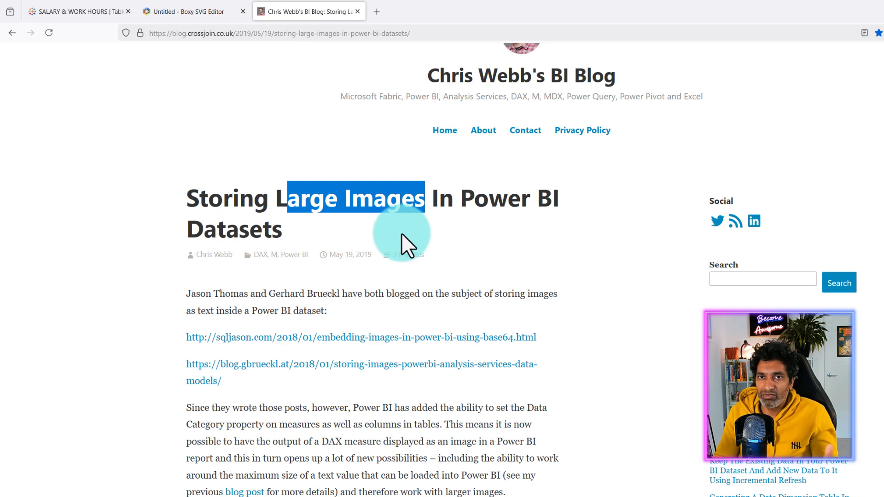
scroll(380, 231, down, 3)
scroll(375, 228, up, 1)
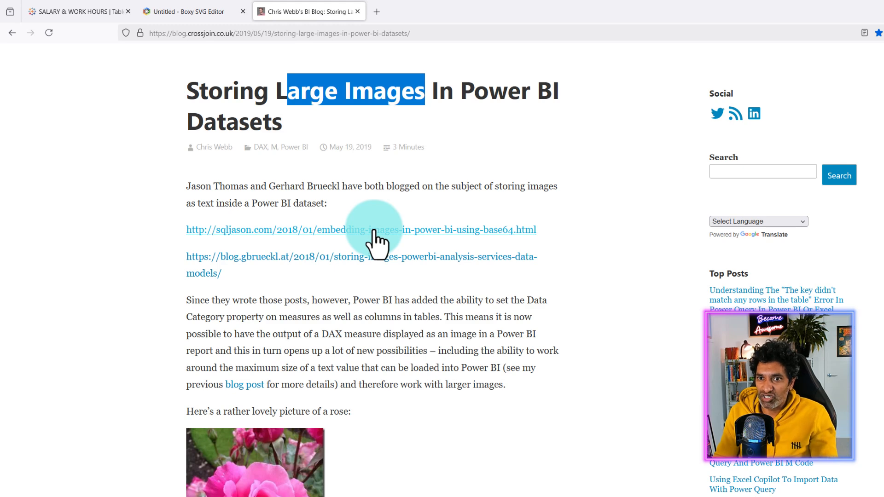
scroll(375, 234, down, 1)
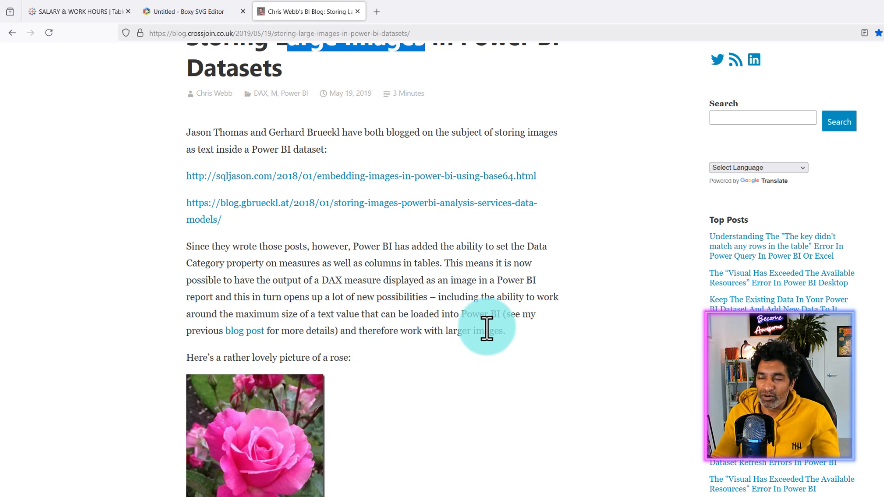
click(883, 9)
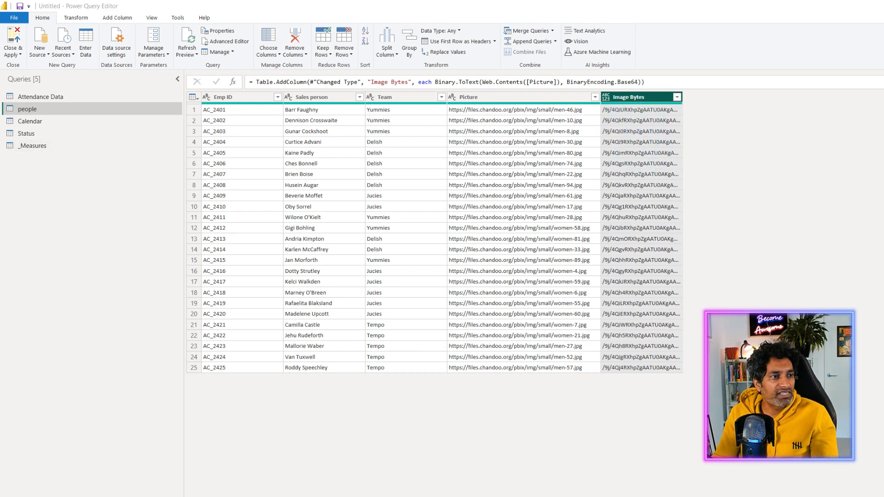
Add the prefix data:image/jpg;base64, to every value in the Image Bytes column.
click(631, 98)
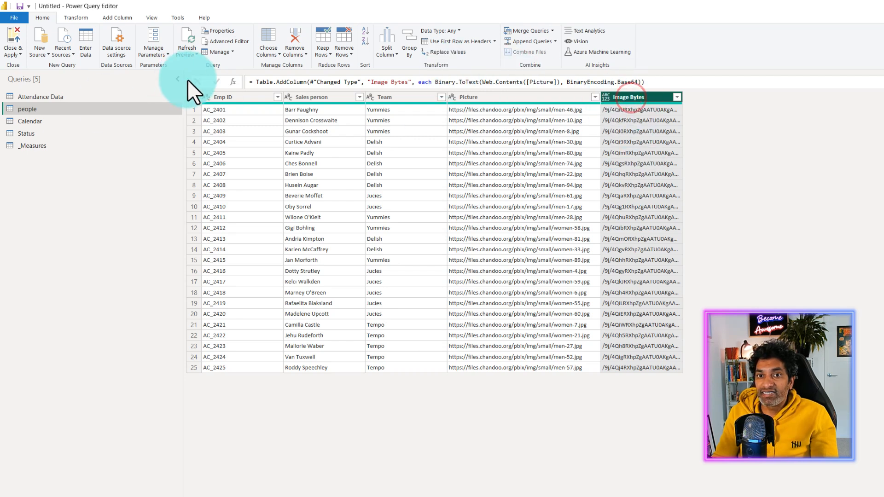
click(73, 14)
click(309, 44)
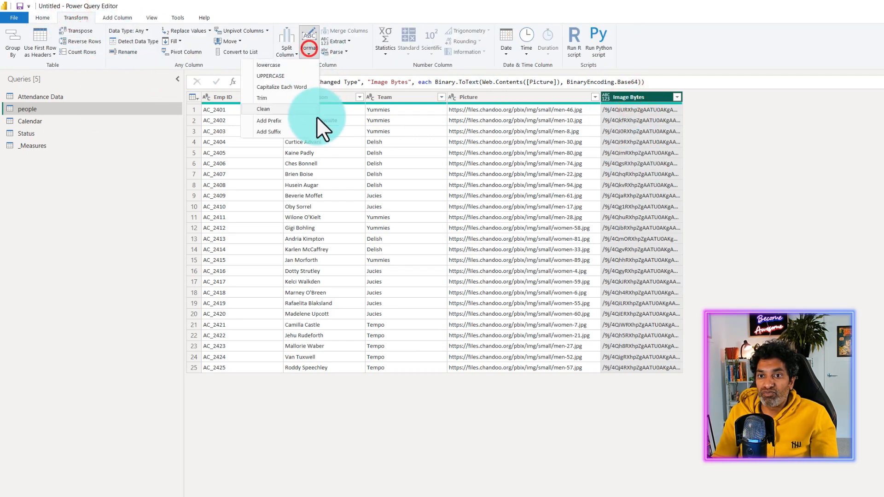
click(294, 120)
text(data:image/jpg;base64,)
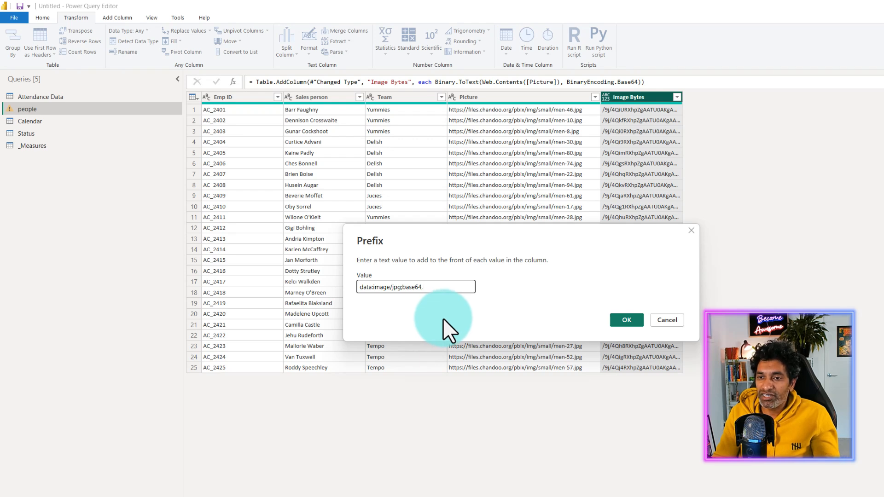
double_click(405, 287)
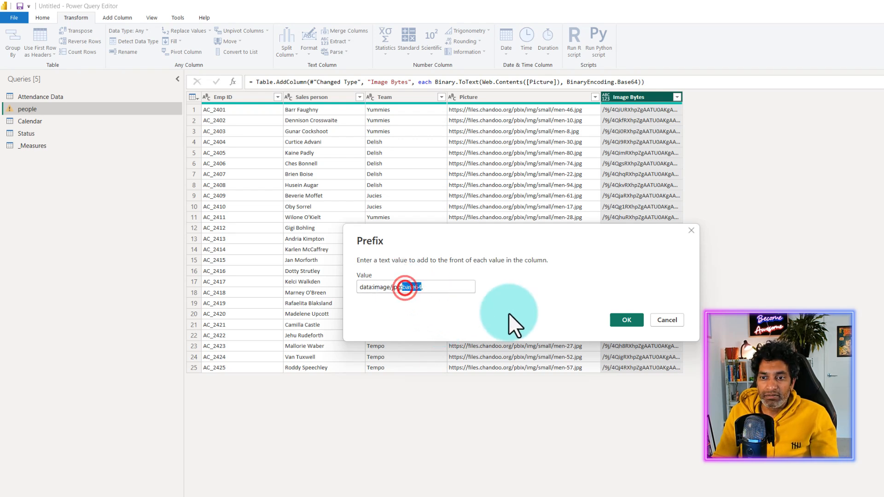
click(432, 287)
click(622, 319)
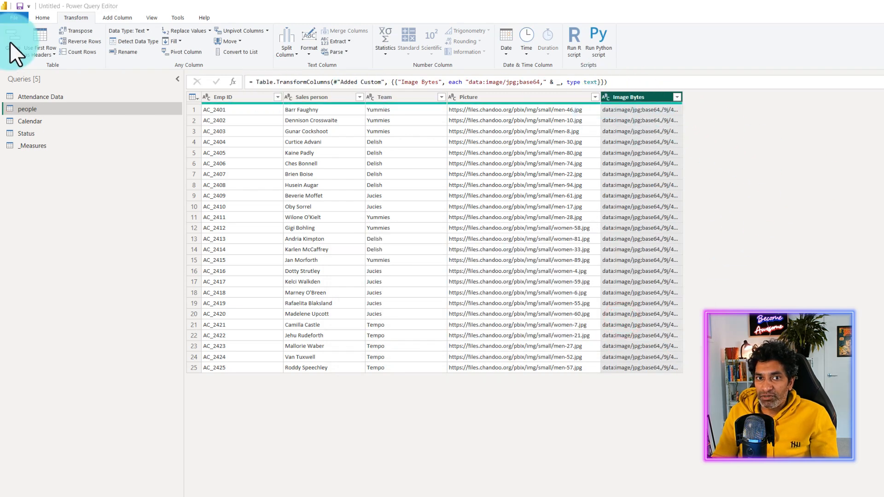
Close the Power Query Editor and apply the query changes to the Power BI model.
click(43, 20)
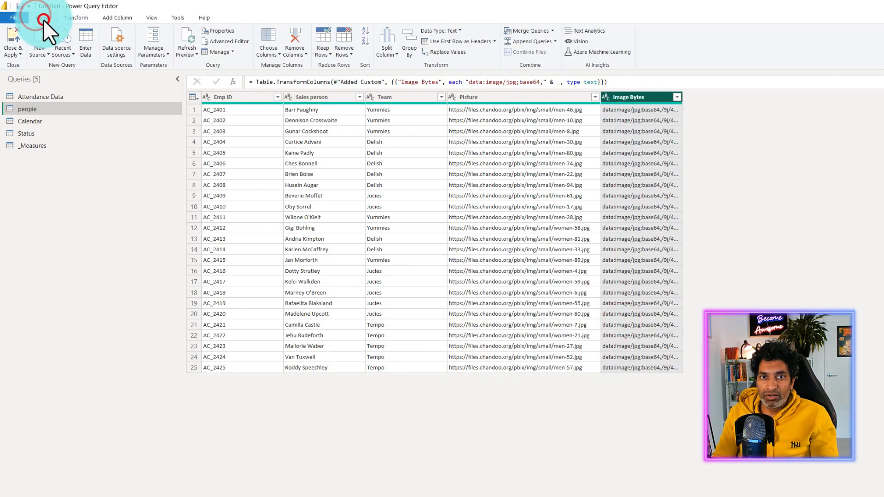
click(13, 38)
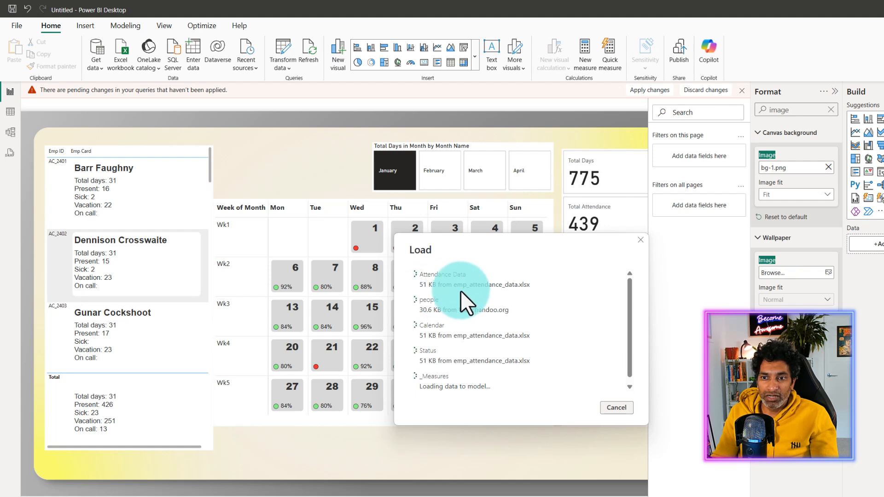
mouse_move(398, 289)
mouse_down()
mouse_move(496, 329)
mouse_move(535, 316)
mouse_up()
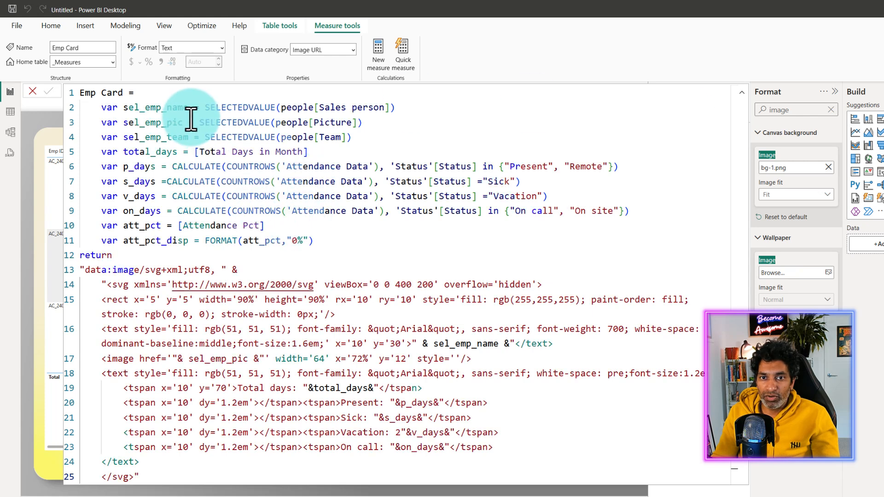
Change the sel_emp_pic variable in the Emp Card measure to use people[Image Bytes], commit the formula, and collapse the formula editor.
drag(199, 122, 355, 124)
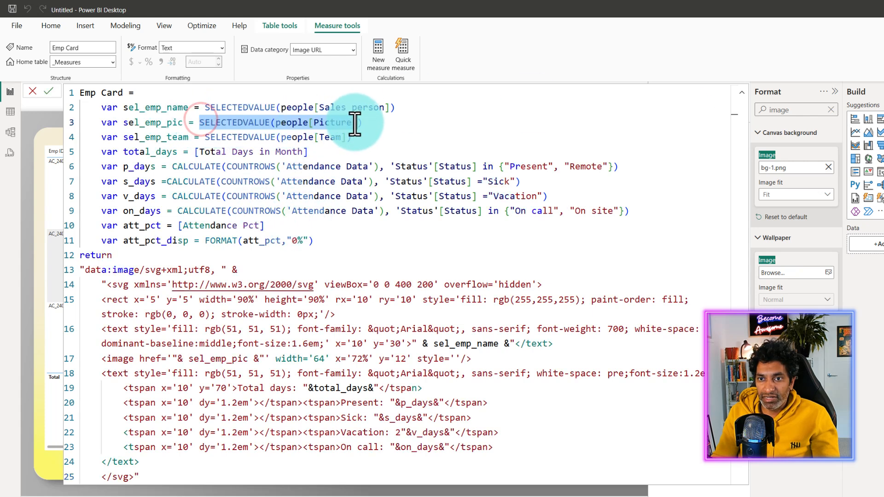
drag(274, 122, 358, 123)
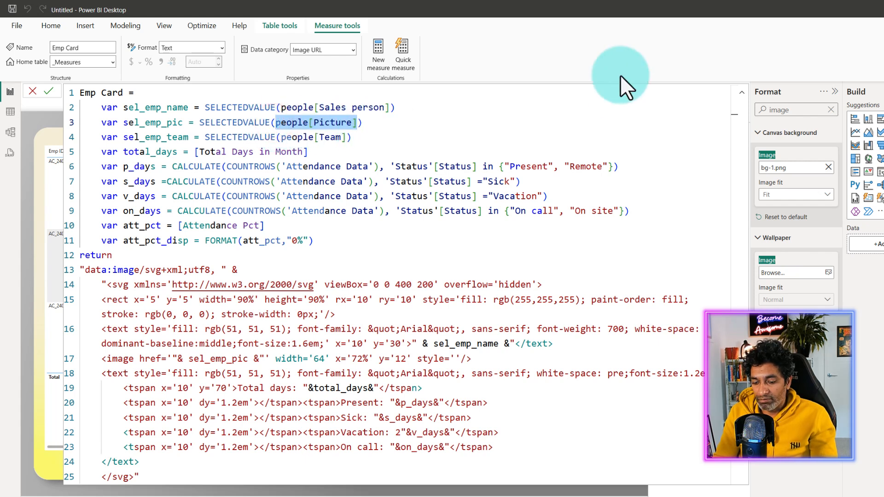
text(by)
key(Tab)
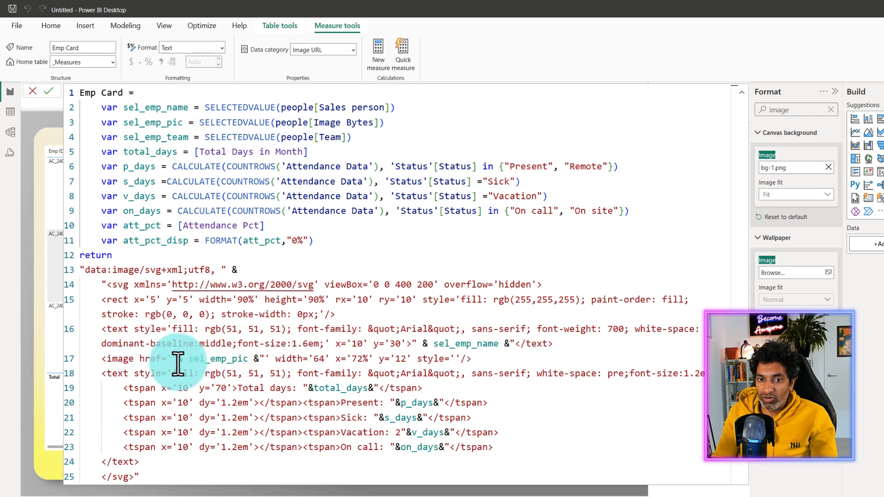
drag(187, 359, 247, 360)
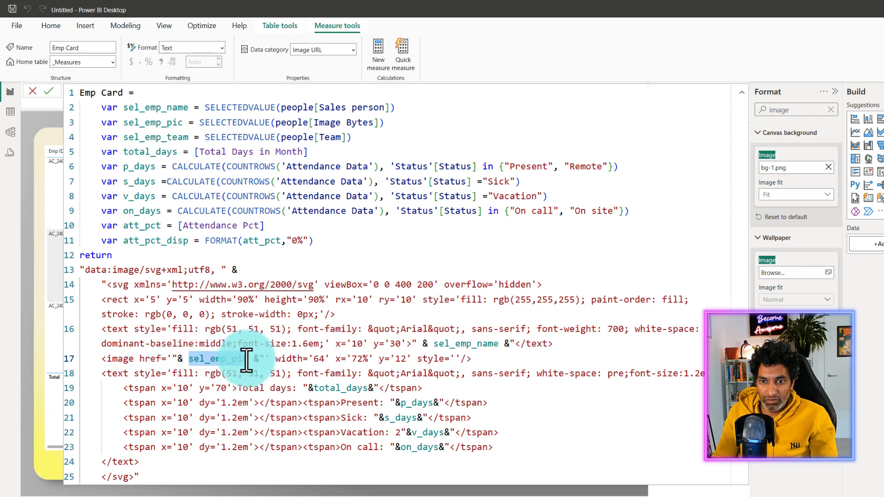
click(48, 86)
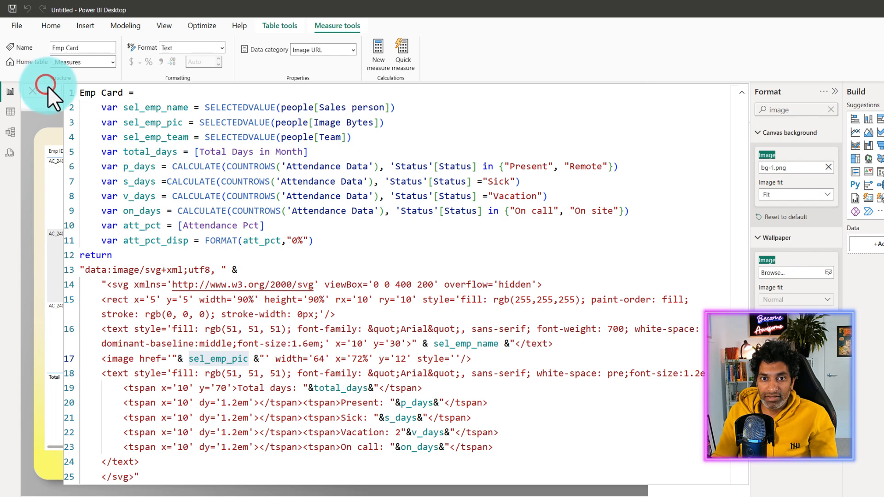
click(742, 92)
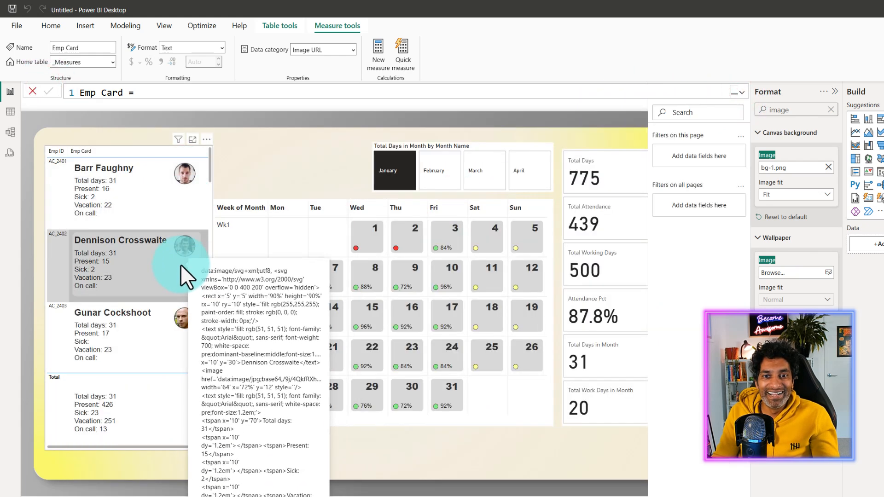
Clear the format search for the employee card table and turn off its totals row.
scroll(170, 338, down, 1)
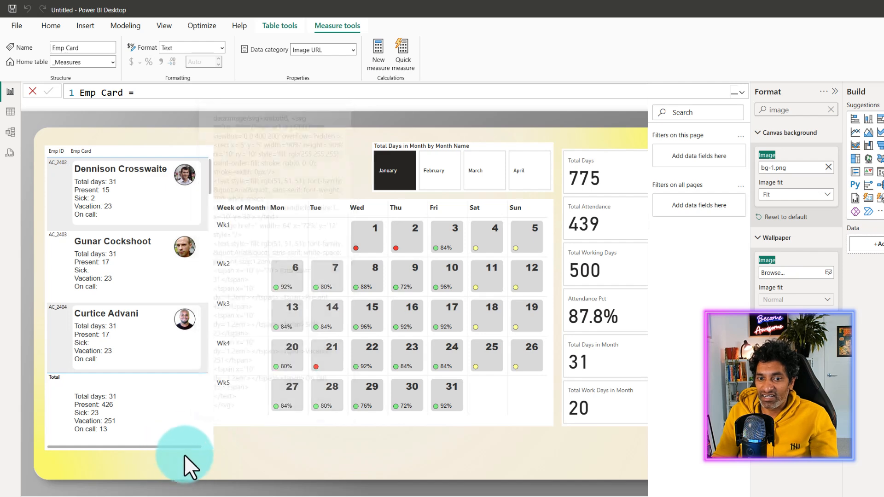
click(186, 441)
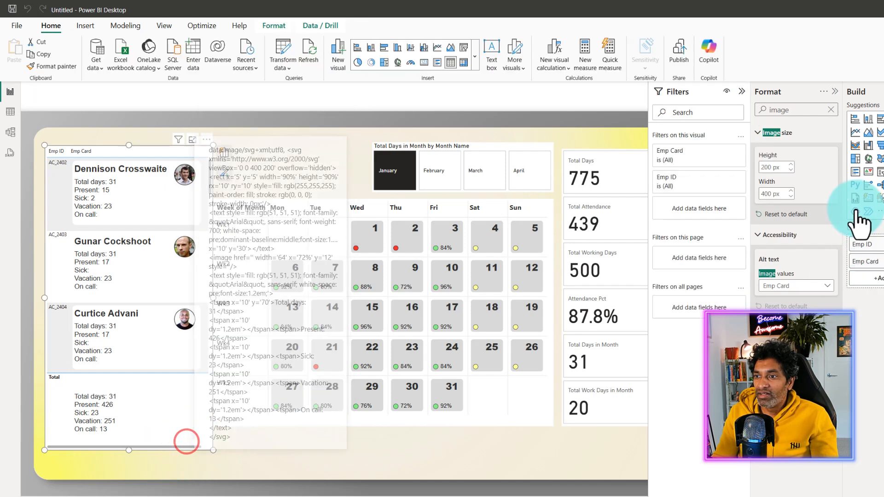
click(832, 110)
scroll(810, 369, down, 5)
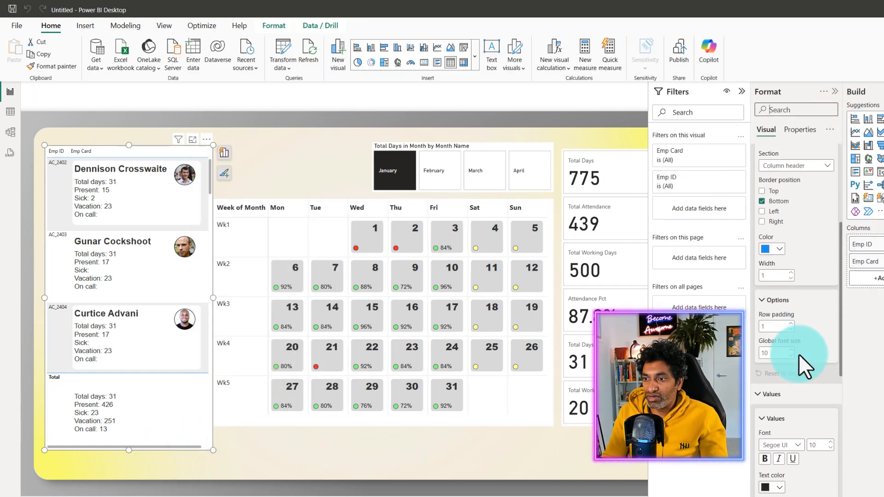
scroll(800, 355, down, 3)
click(268, 441)
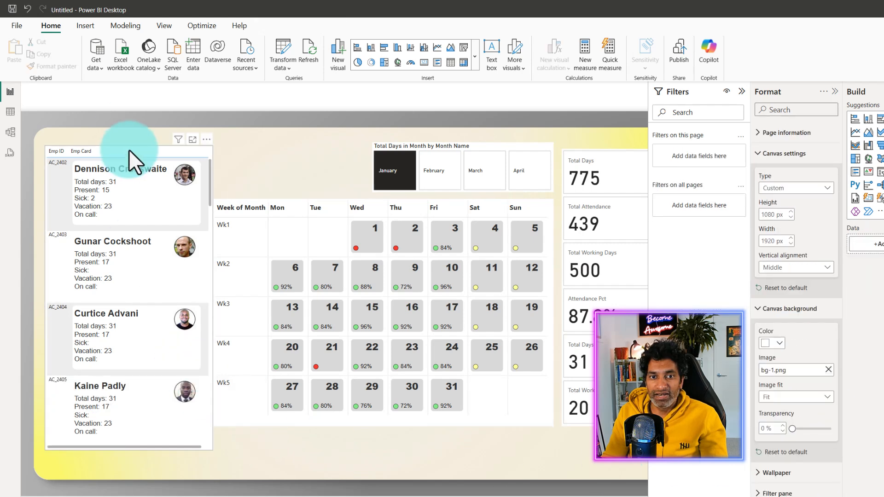
Shrink the Emp ID column until it is hidden and narrow the employee card table slightly.
drag(68, 151, 50, 159)
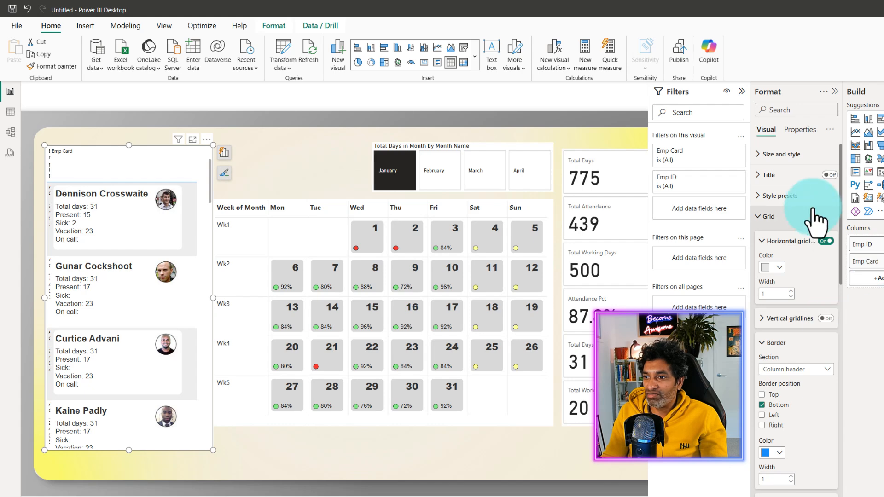
scroll(808, 352, down, 5)
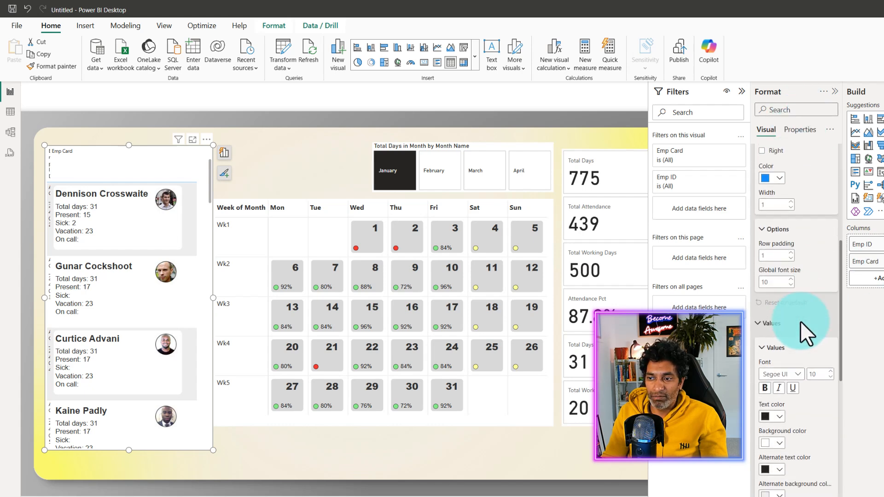
scroll(803, 332, down, 1)
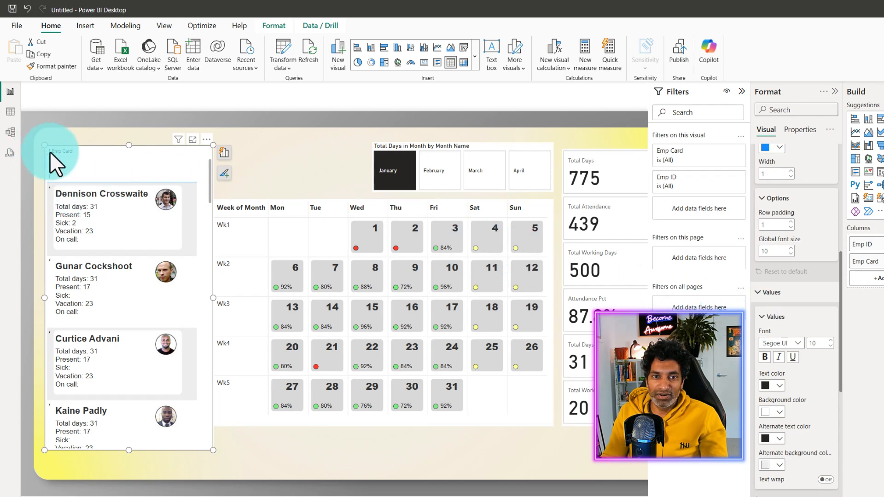
drag(50, 151, 48, 151)
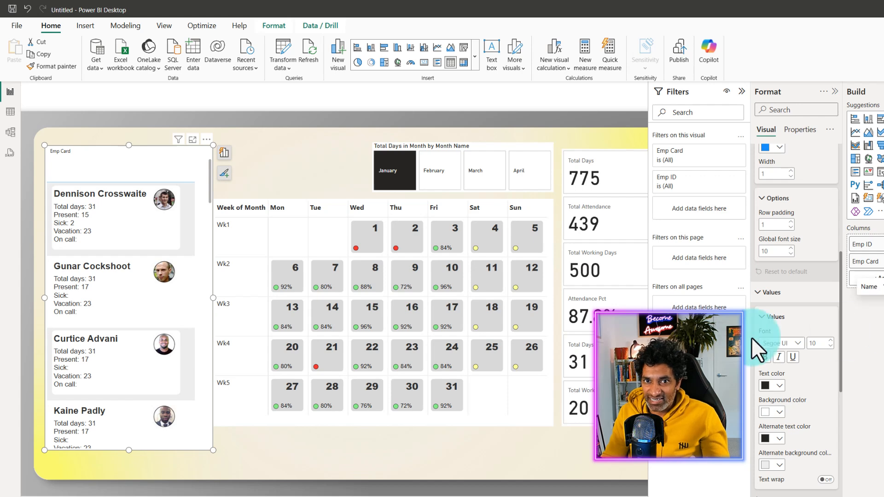
scroll(138, 230, down, 4)
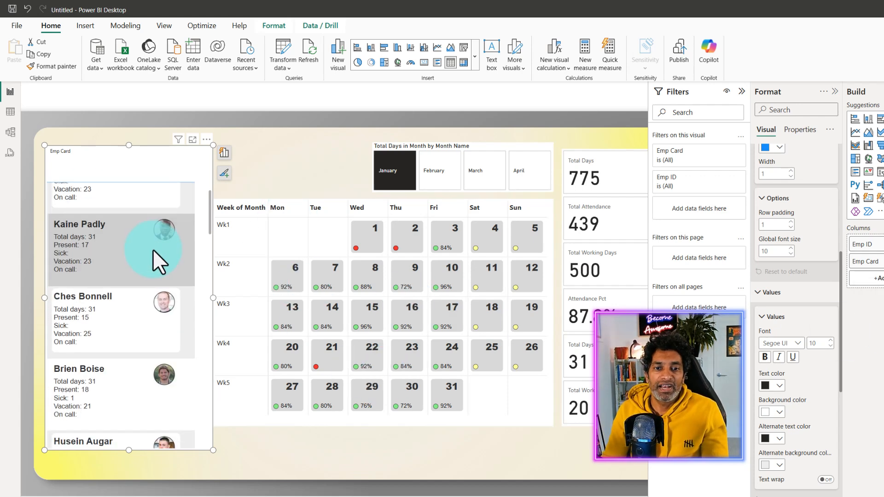
scroll(154, 250, down, 9)
scroll(156, 249, up, 10)
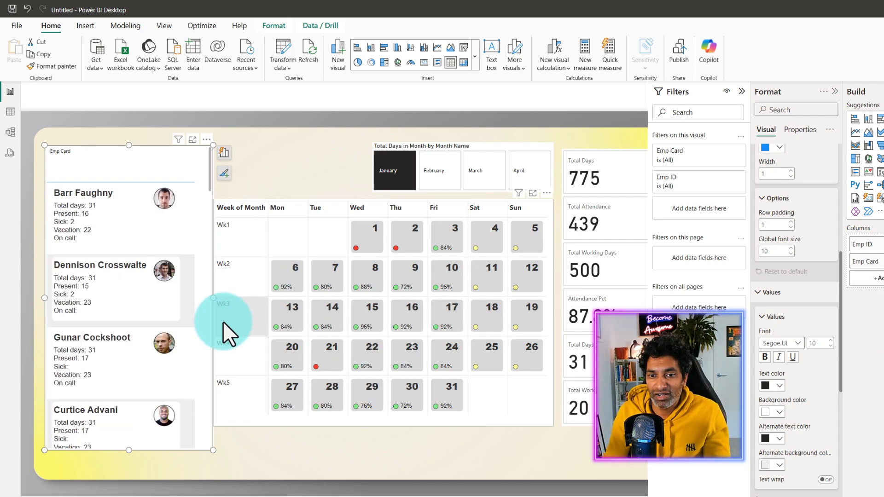
drag(212, 298, 203, 297)
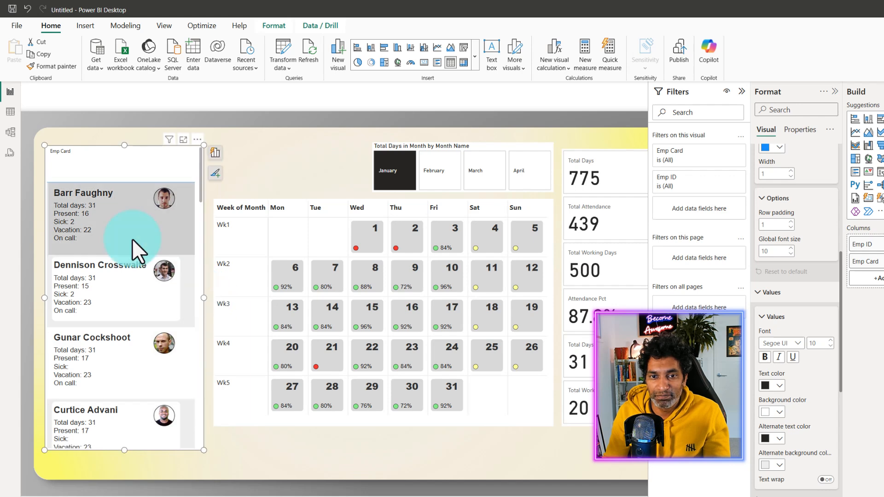
Filter the dashboard to one employee through their card and set the table's alternate background color to white.
click(114, 213)
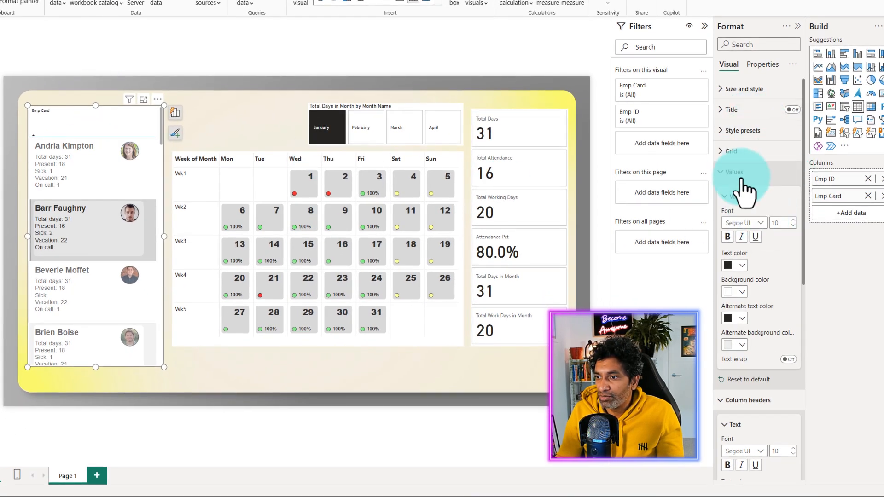
click(740, 344)
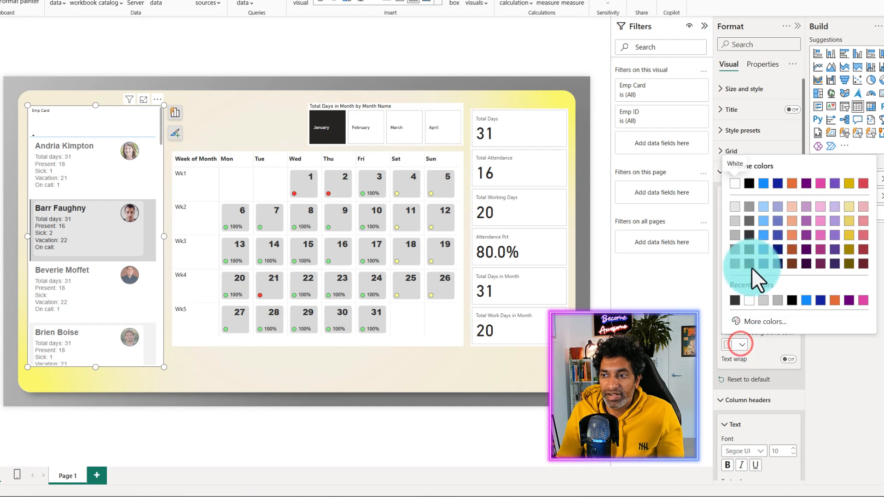
click(735, 185)
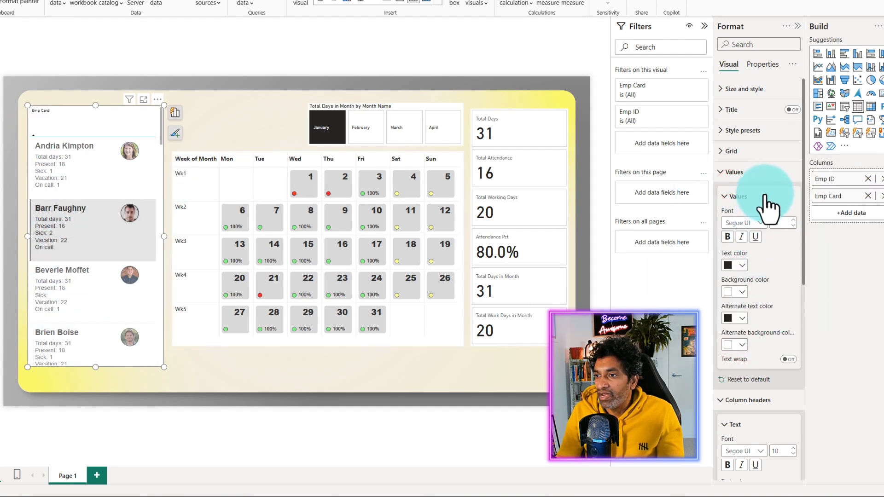
Turn on the employee card table's visual background and color it light gold.
click(745, 90)
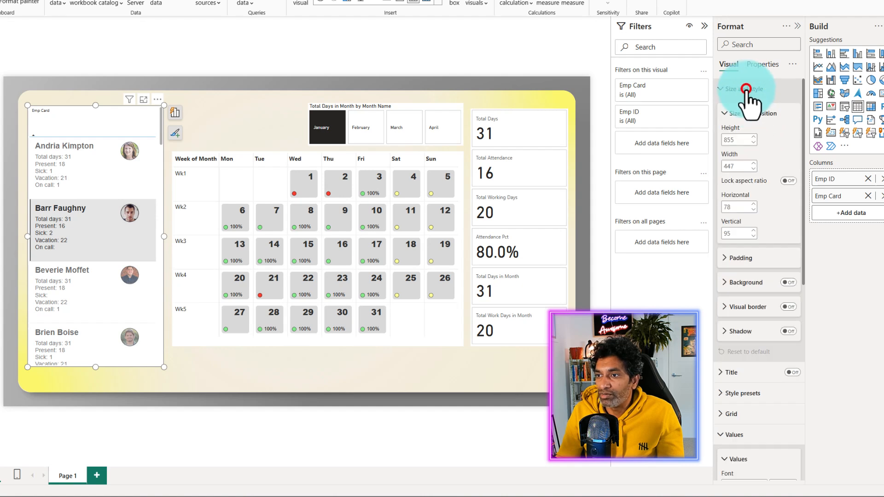
click(755, 283)
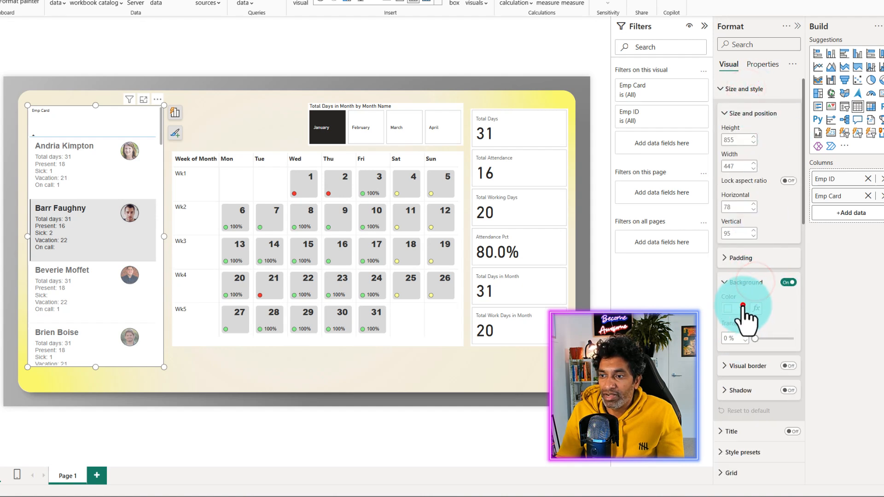
click(742, 308)
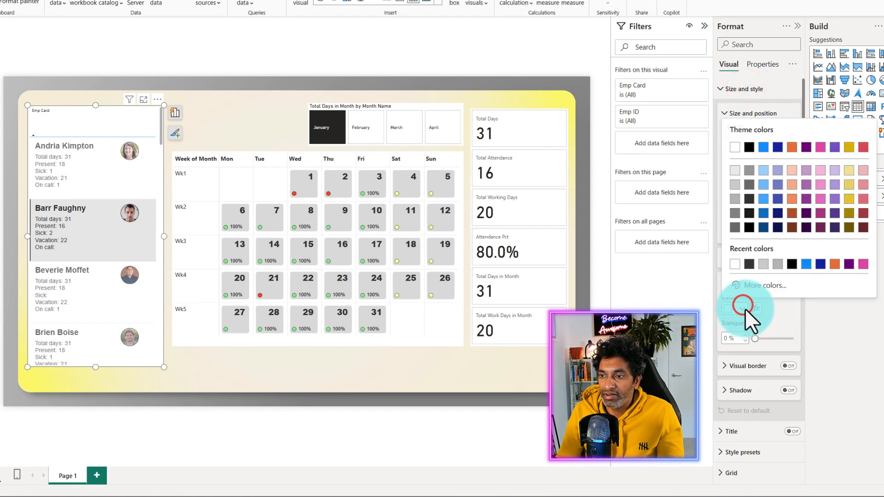
click(849, 185)
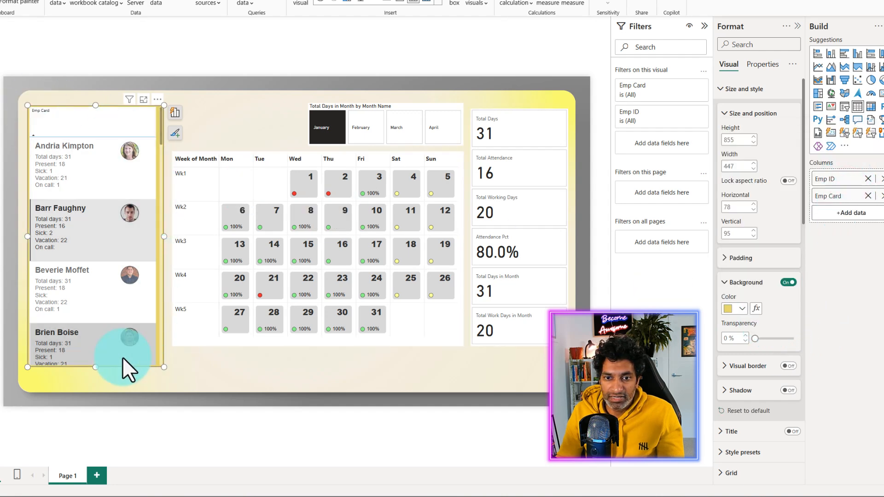
Add a visual border to the employee card table with 20 px rounded corners and a light gold color.
scroll(749, 326, down, 3)
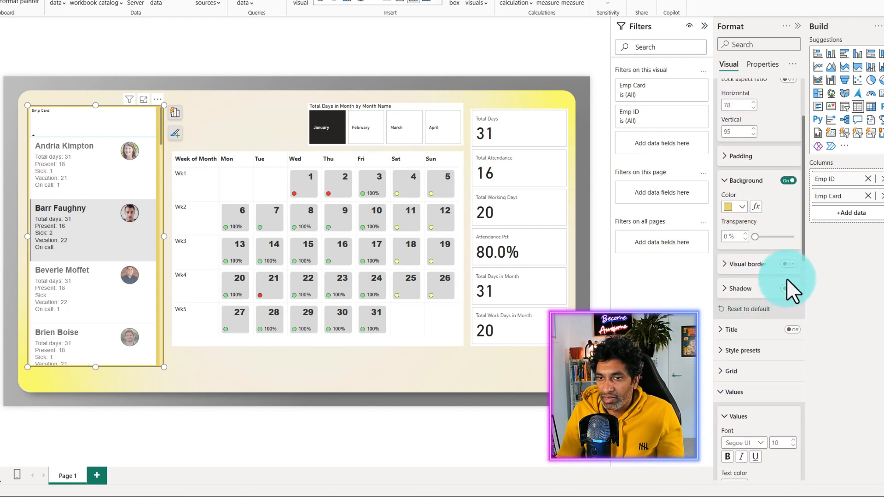
click(789, 265)
click(736, 265)
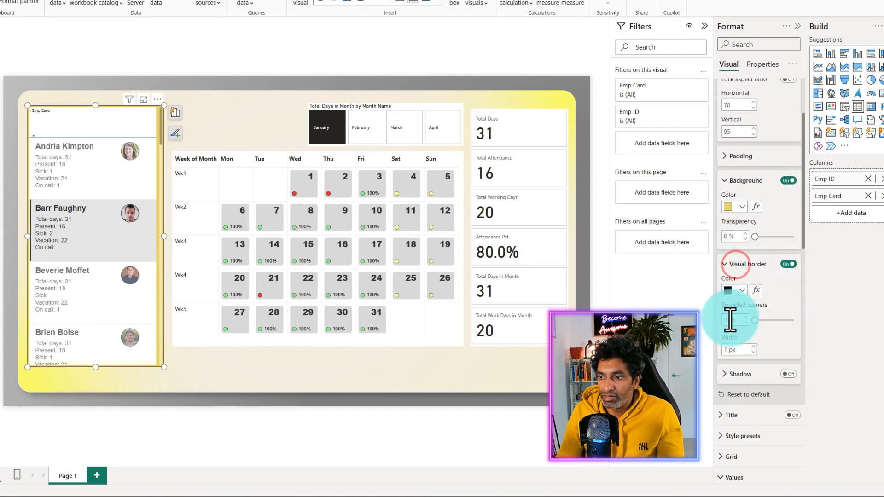
click(730, 319)
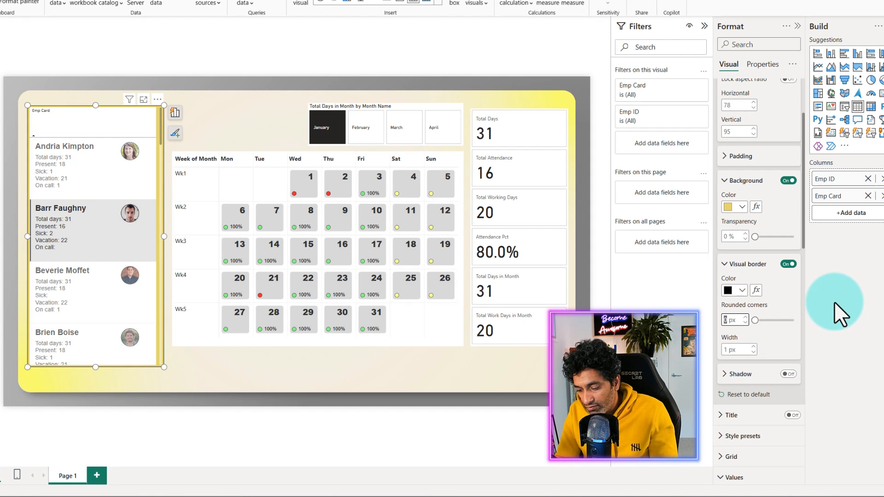
text(20)
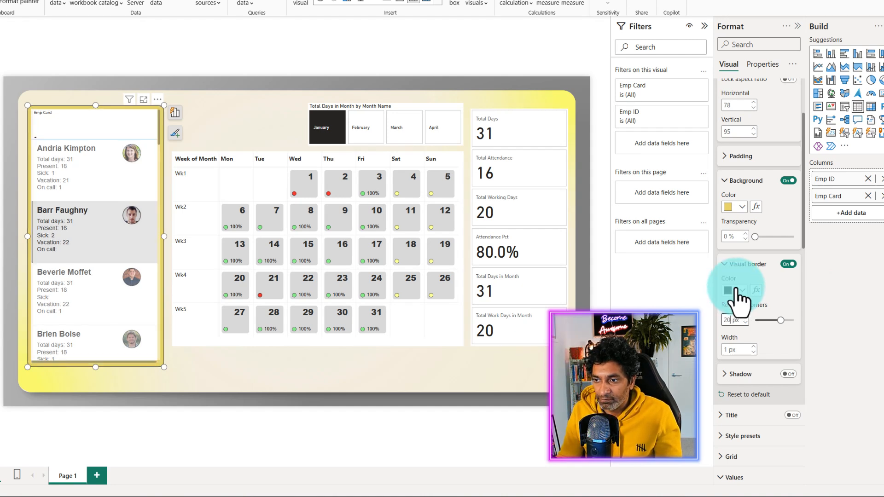
click(736, 290)
click(848, 364)
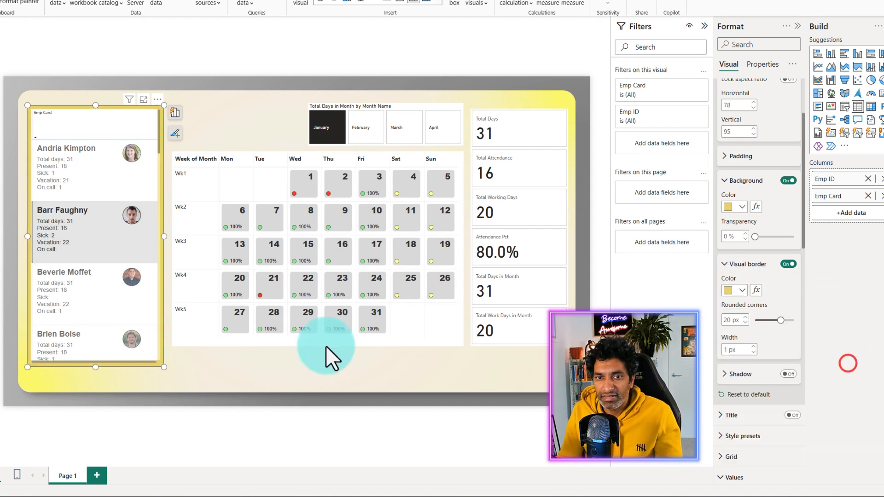
Widen the employee card table slightly toward the calendar and look through the cards.
scroll(101, 291, down, 1)
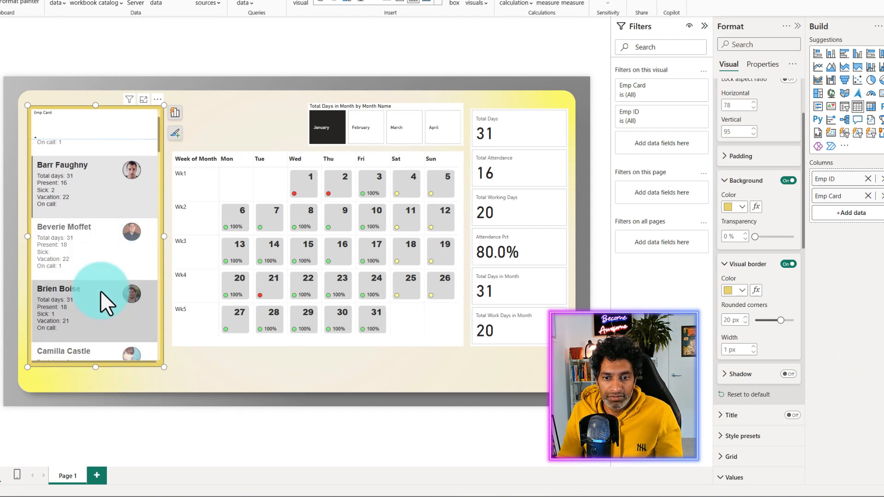
scroll(101, 300, up, 1)
drag(163, 239, 168, 238)
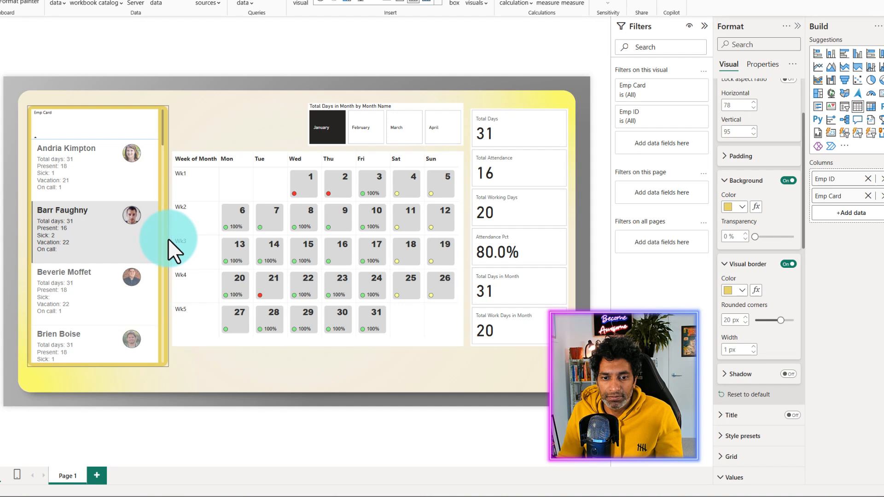
scroll(100, 248, down, 2)
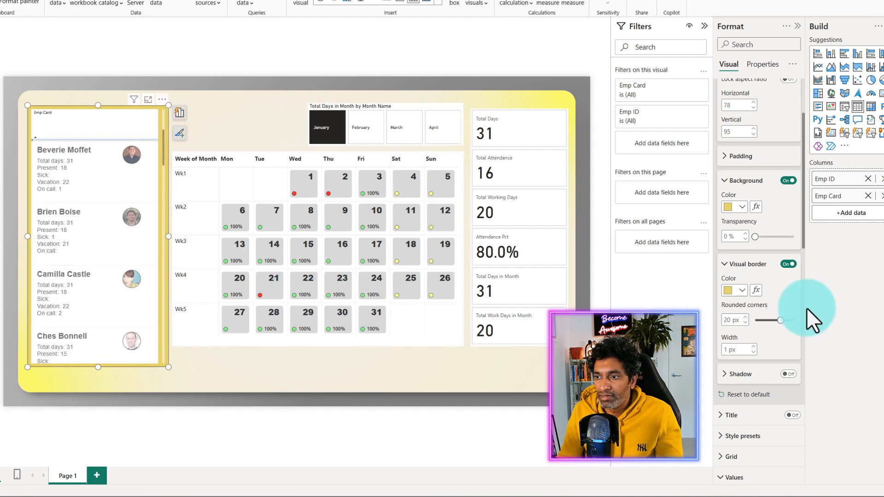
scroll(76, 216, up, 2)
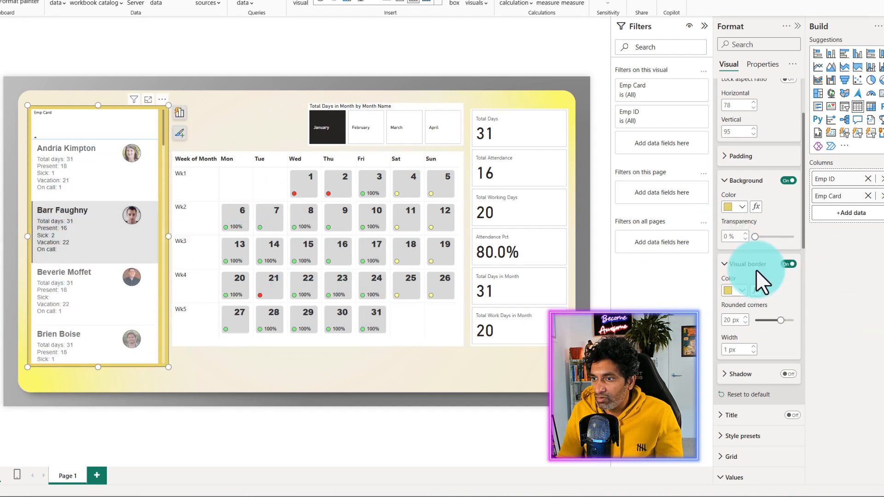
Set the employee table's background and alternate background colors for values to gold, and clear the employee filter.
scroll(760, 276, down, 5)
click(745, 343)
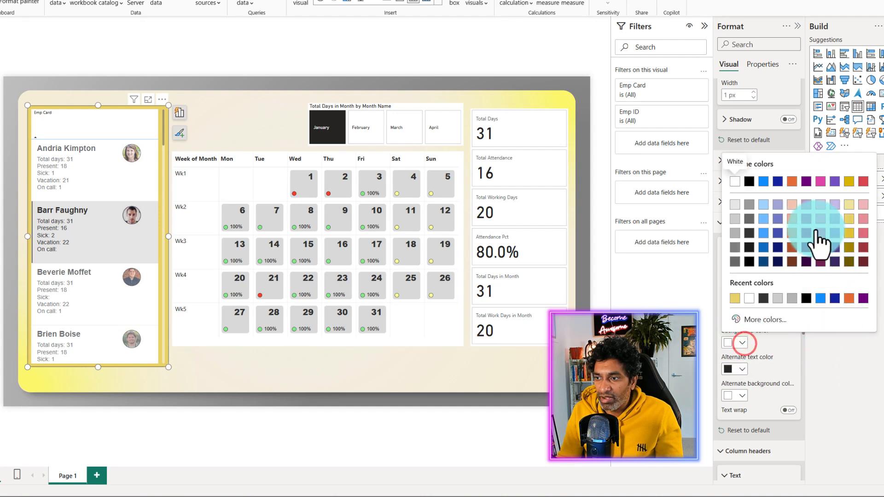
click(852, 218)
click(742, 394)
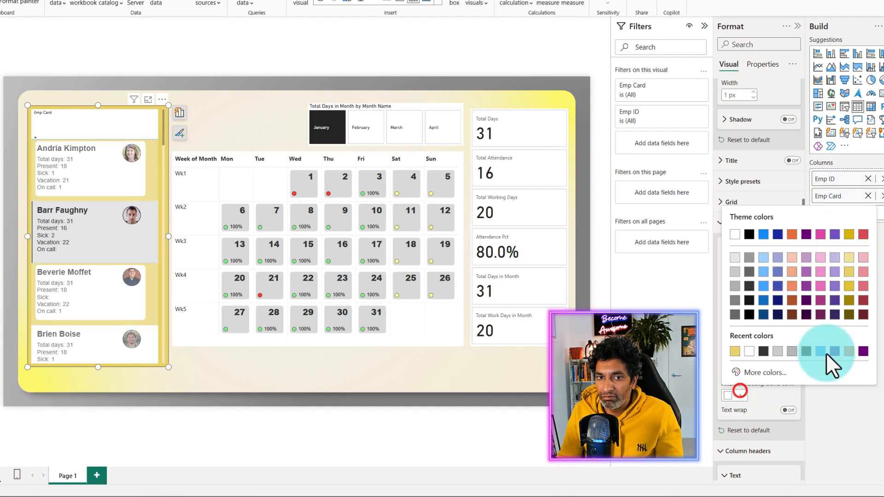
click(850, 275)
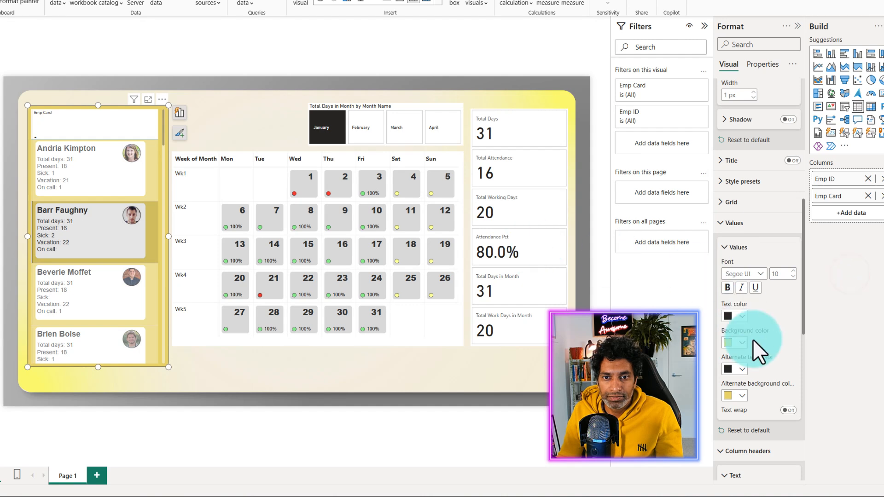
click(45, 222)
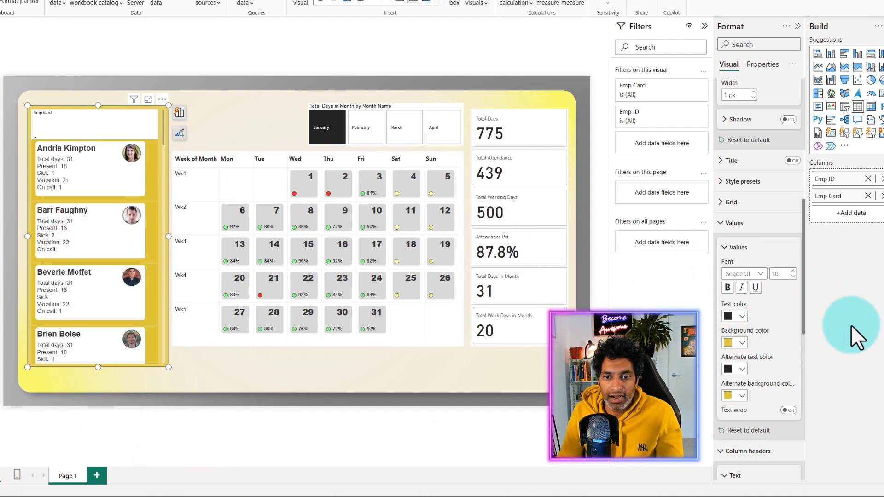
Turn off the employee table's horizontal gridlines and remove the bottom border of its column header.
scroll(786, 244, up, 10)
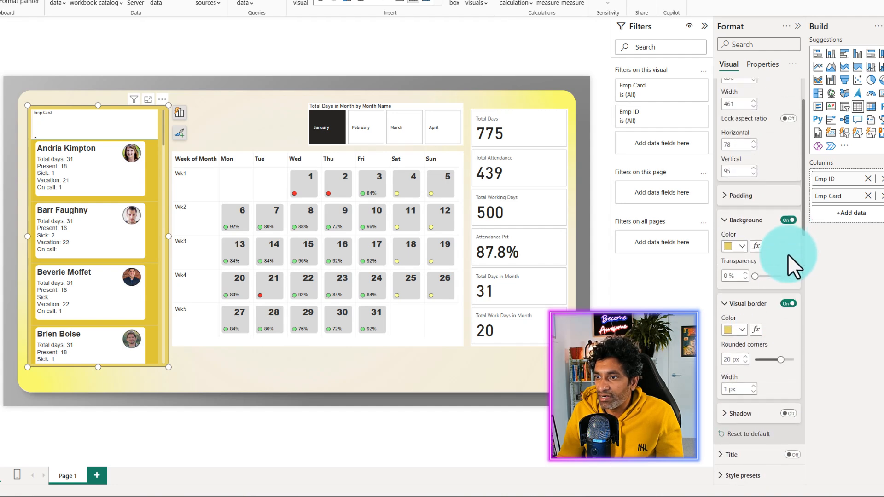
scroll(788, 266, down, 10)
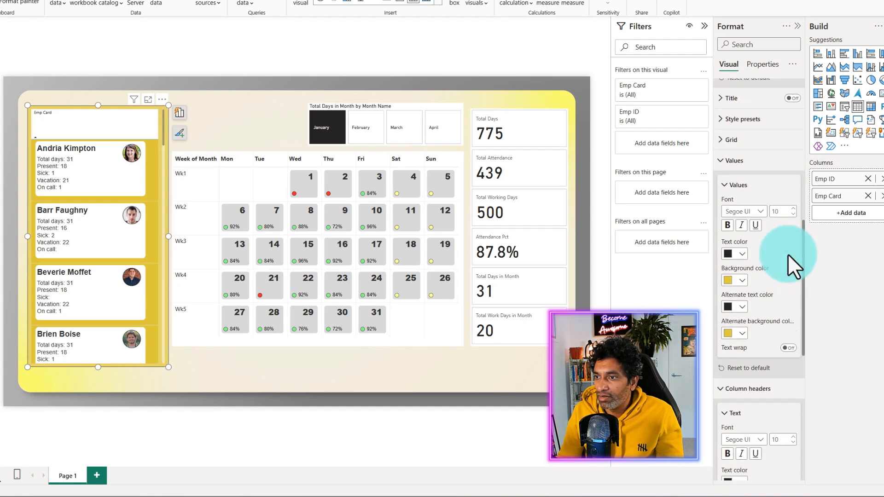
scroll(788, 254, up, 1)
click(726, 151)
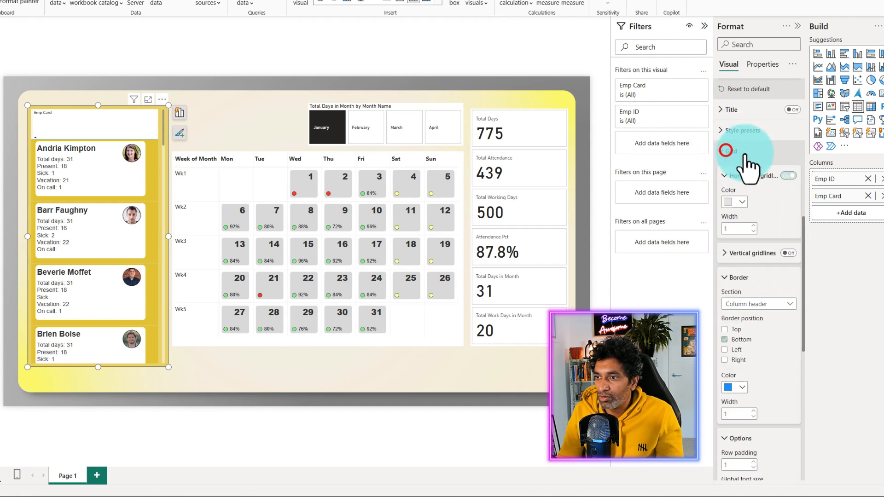
click(784, 176)
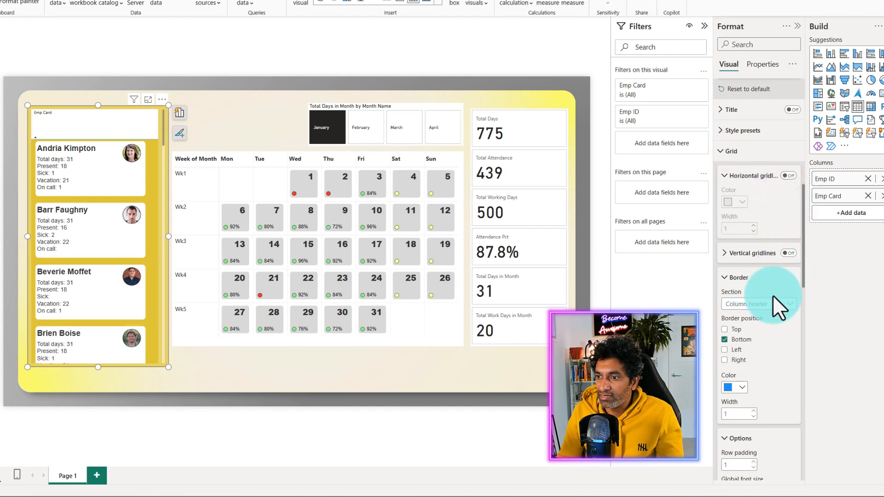
click(762, 303)
click(741, 343)
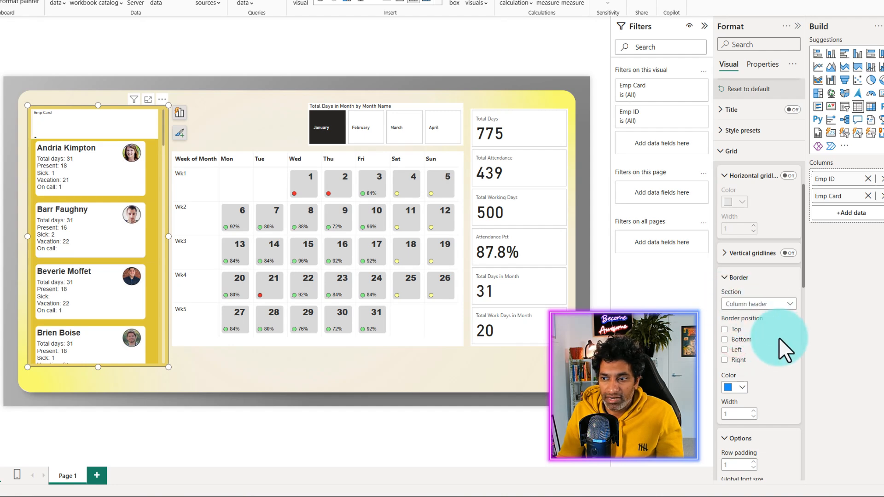
Turn off text wrap for the employee table's column headers.
scroll(778, 338, down, 1)
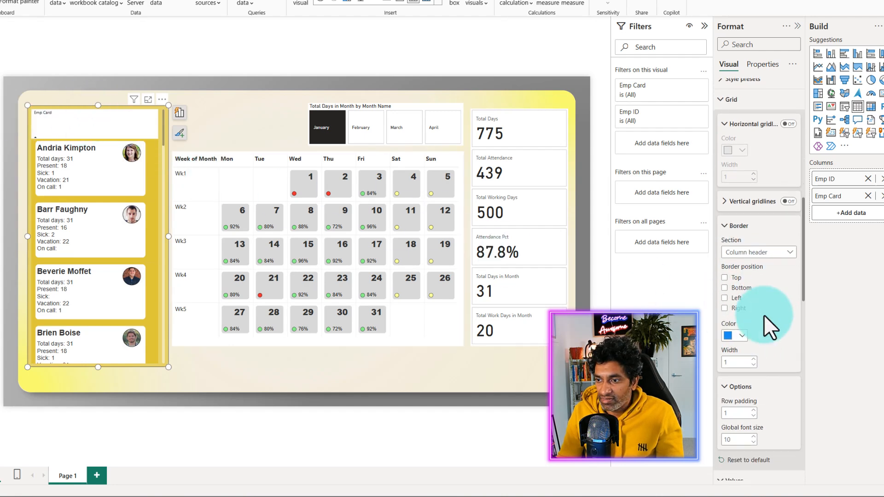
scroll(764, 320, down, 4)
scroll(764, 314, down, 5)
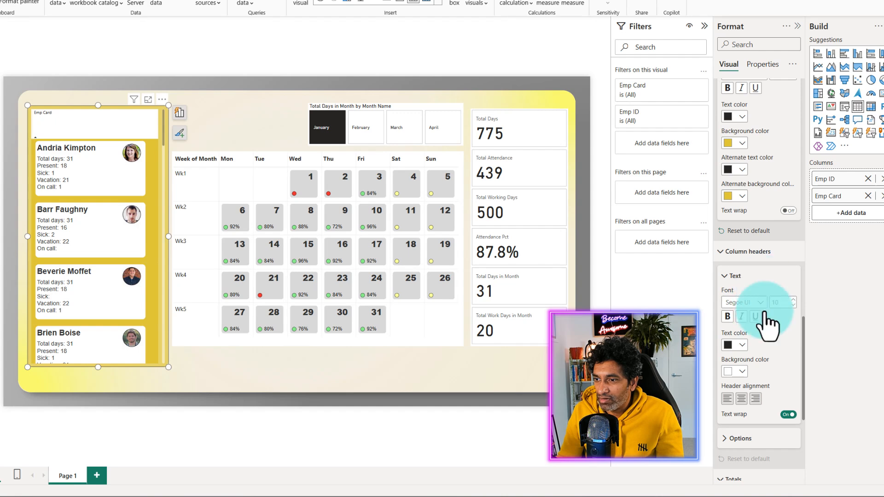
scroll(756, 345, down, 2)
click(788, 313)
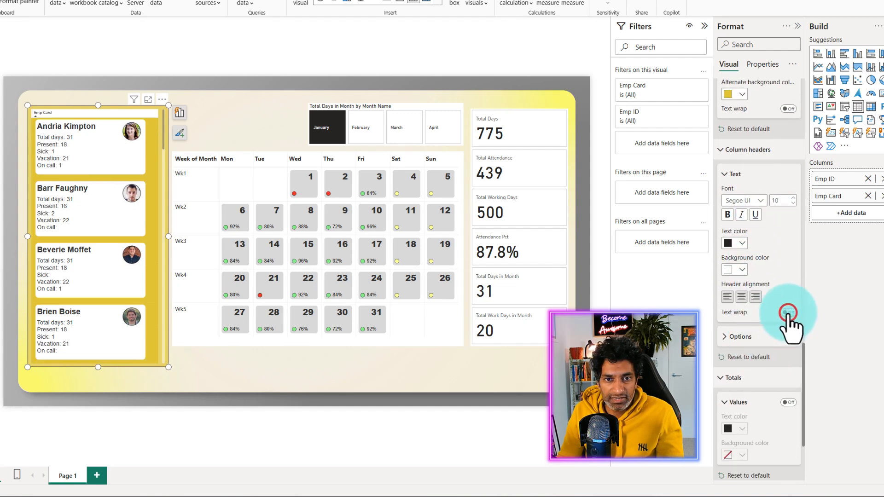
Format the employee table's column header text as bold Segoe UI Light at size 18.
double_click(787, 199)
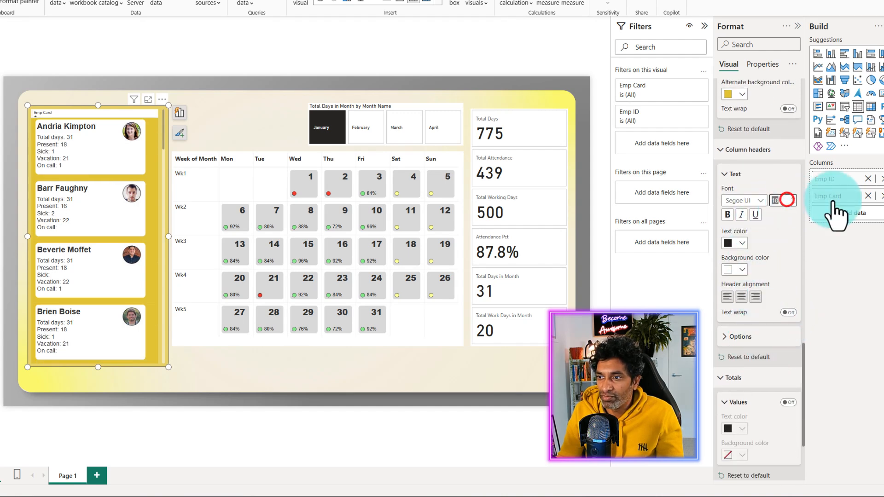
text(14)
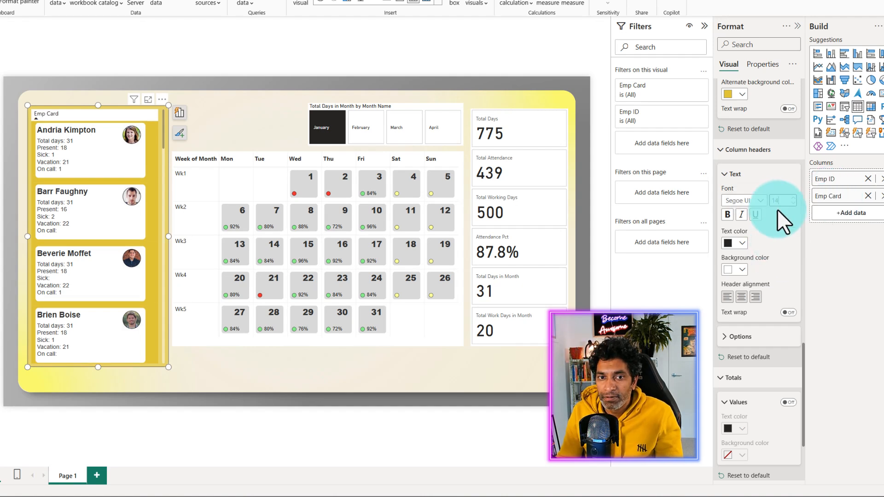
click(760, 203)
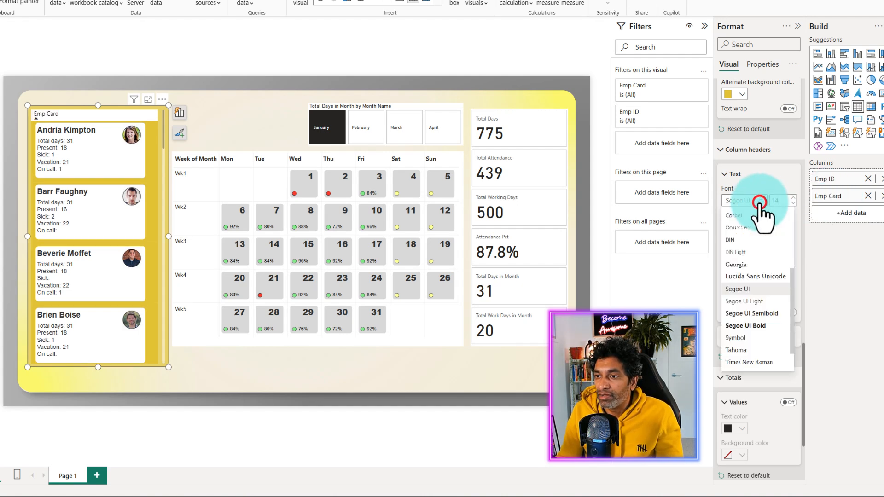
click(763, 303)
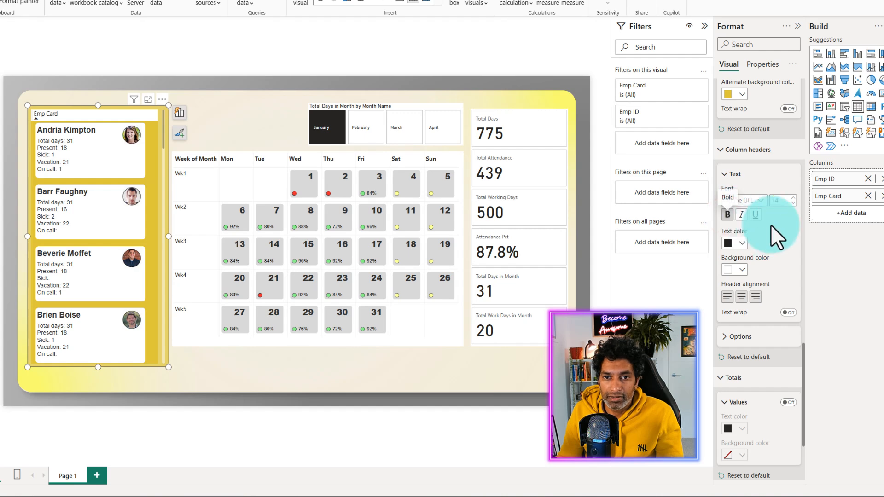
double_click(775, 201)
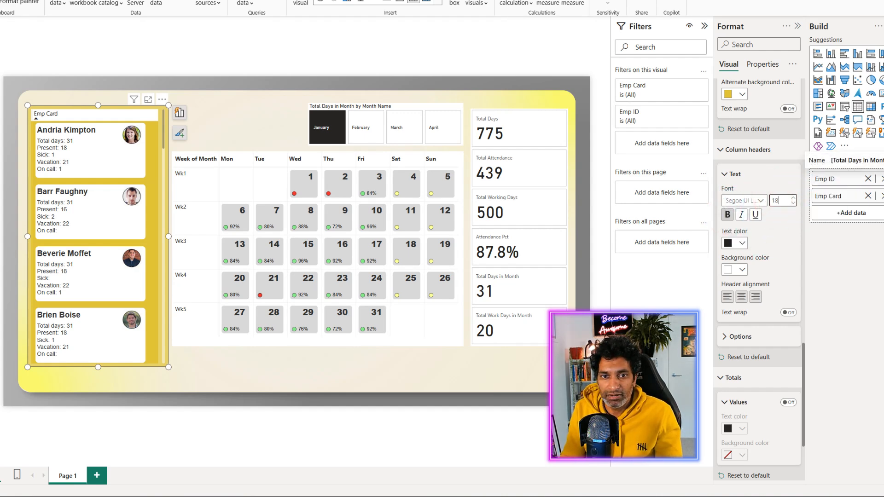
Rename the Emp Card column in the table to Employee and color the header background gold.
double_click(830, 199)
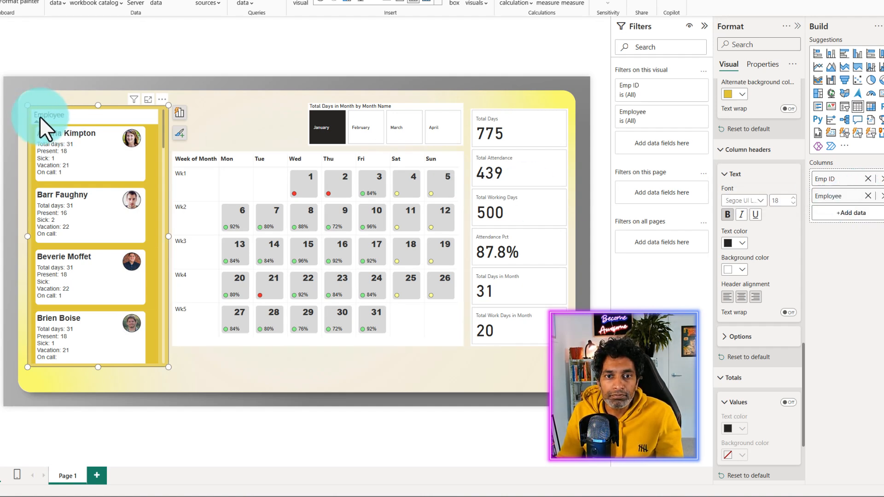
click(742, 270)
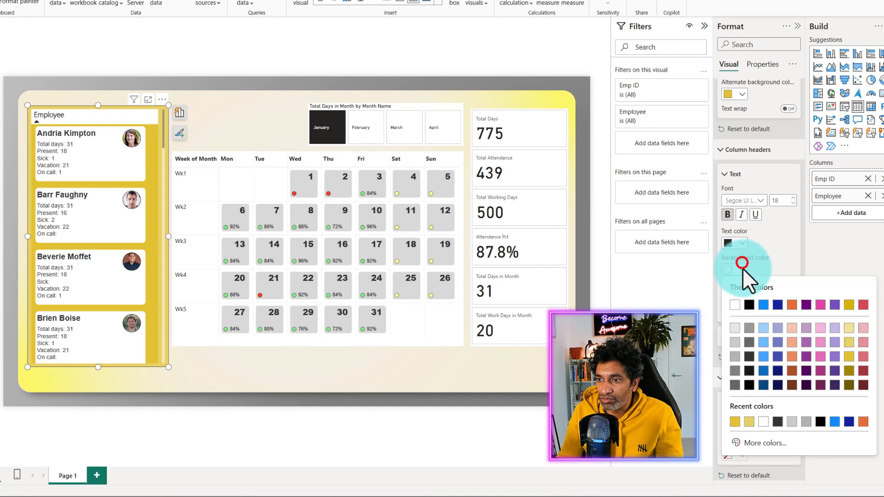
click(849, 358)
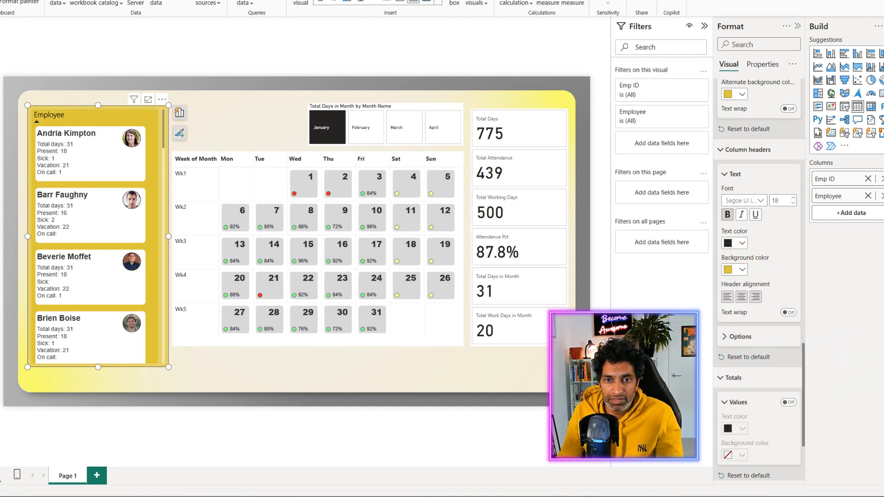
Browse the restyled employee cards and test the dashboard filter with the second employee's card, clearing it again.
click(168, 393)
scroll(90, 296, down, 2)
scroll(91, 296, up, 1)
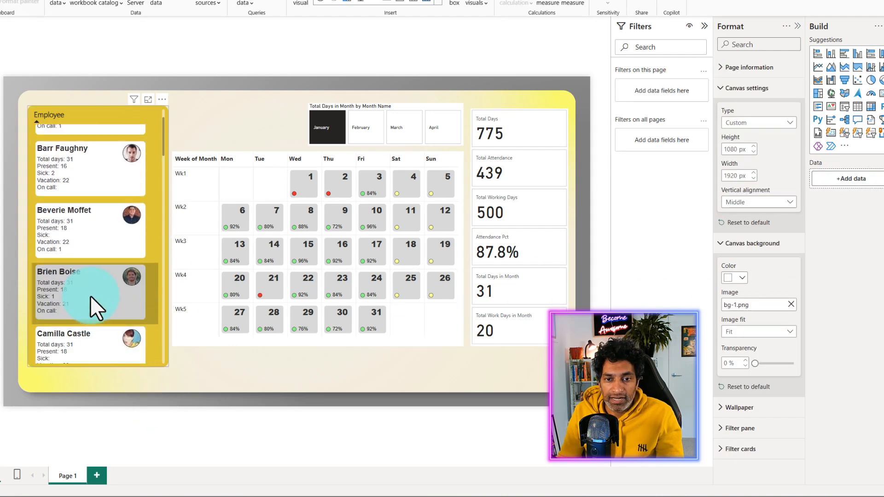
scroll(91, 296, up, 1)
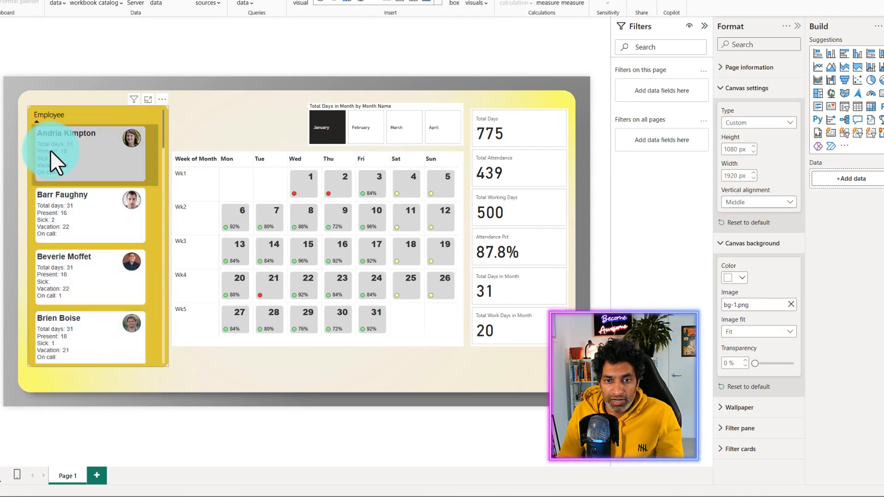
click(98, 270)
click(97, 237)
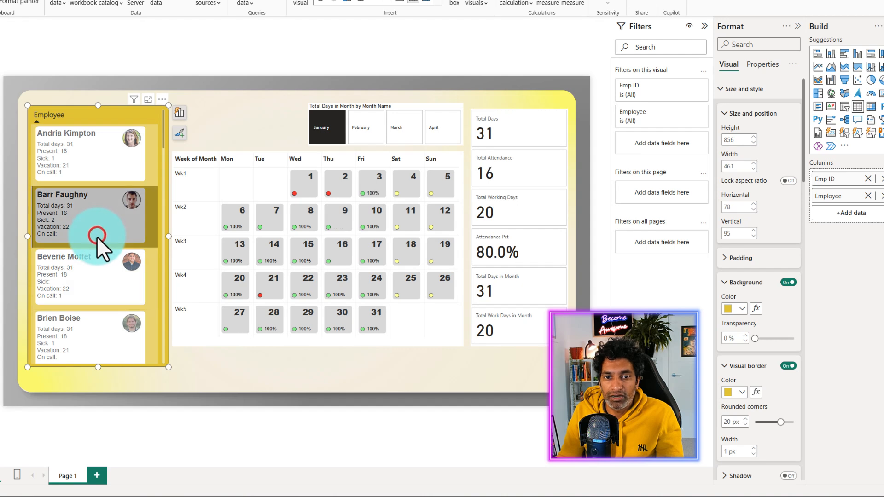
click(98, 233)
Switch the month slicer to March and inspect the first employee's card details.
click(370, 125)
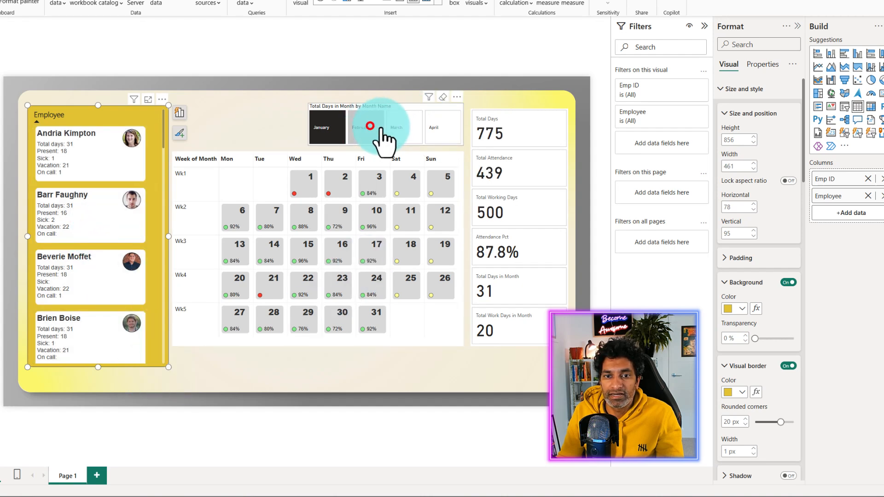
click(403, 132)
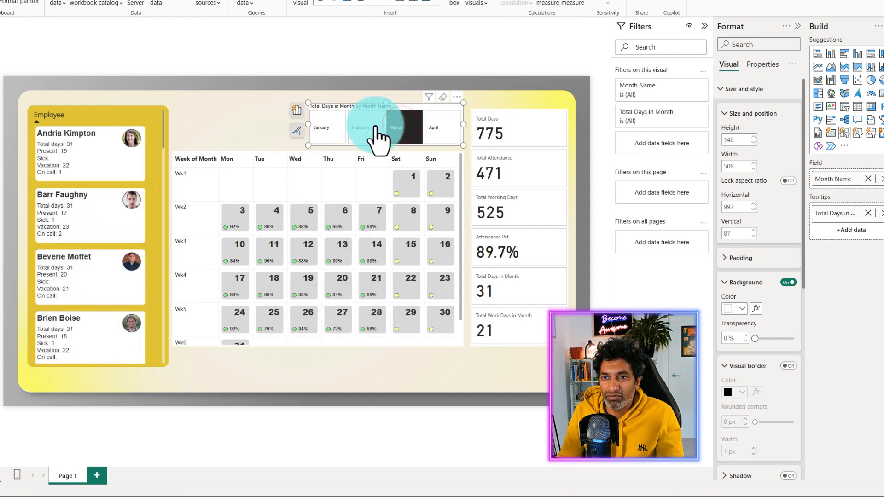
click(64, 143)
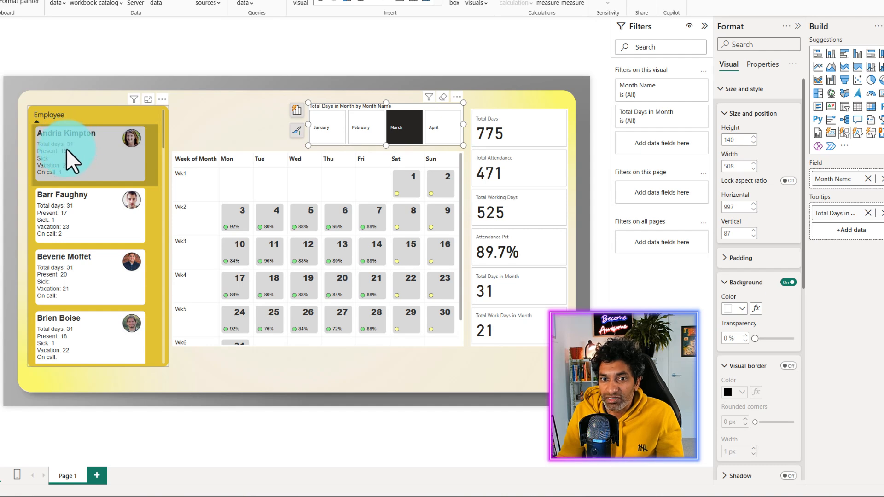
mouse_move(59, 156)
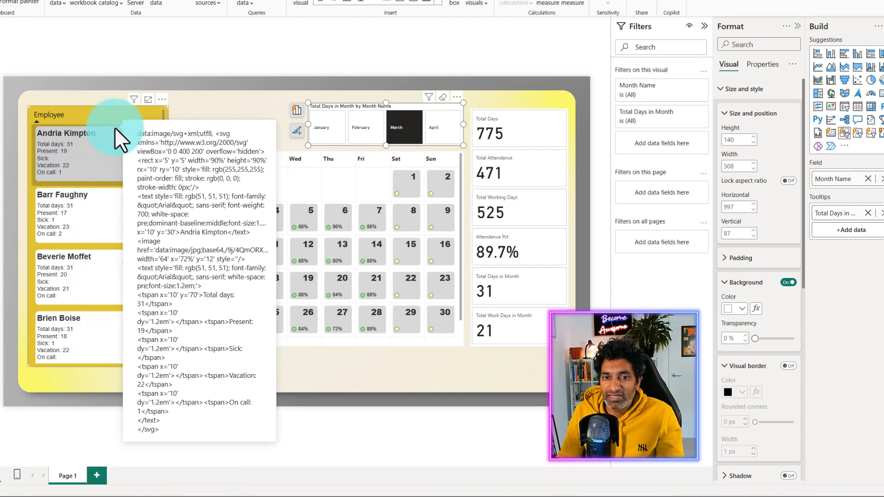
Remove the stray 2 after the Vacation label in the Emp Card measure, commit it and check the cards.
click(883, 166)
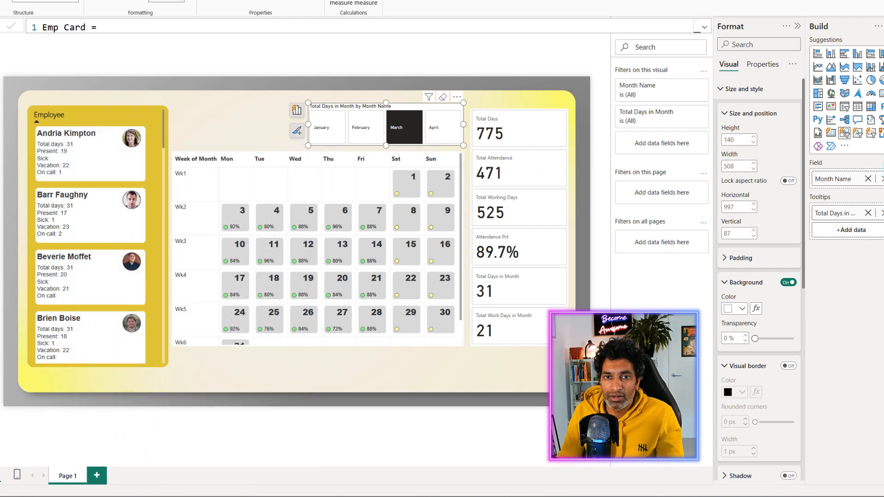
click(701, 26)
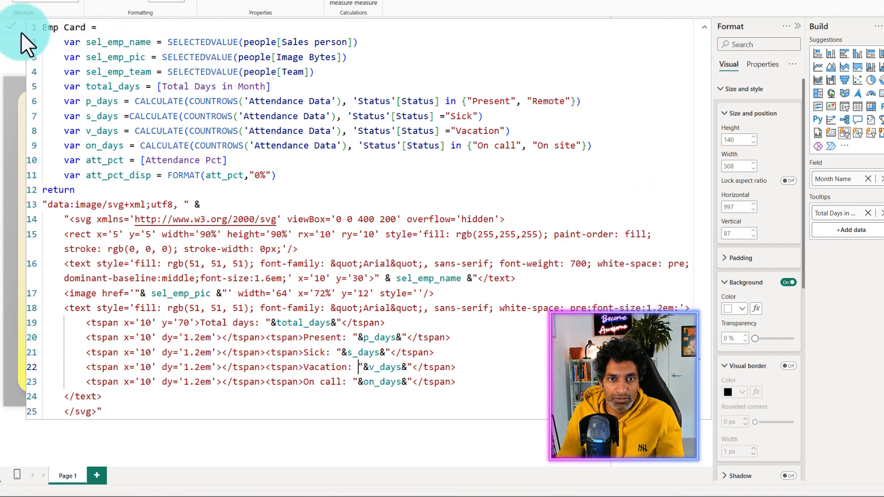
click(10, 25)
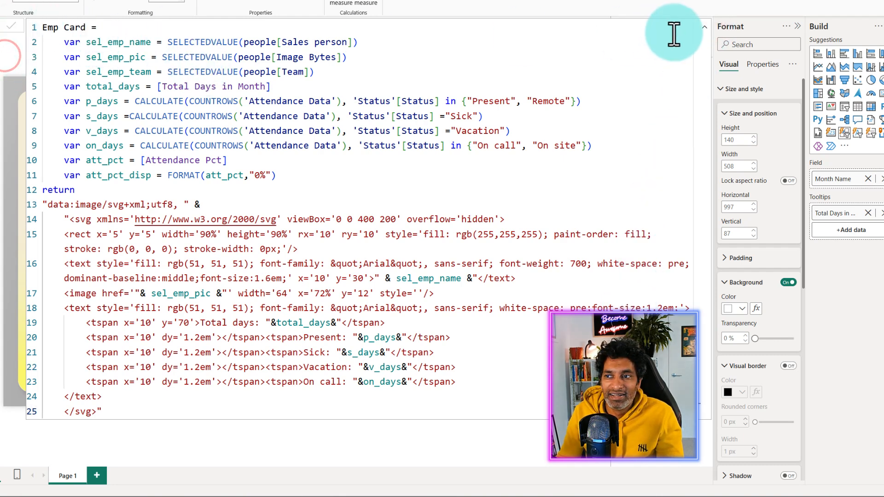
click(704, 28)
scroll(102, 160, down, 1)
scroll(100, 169, up, 1)
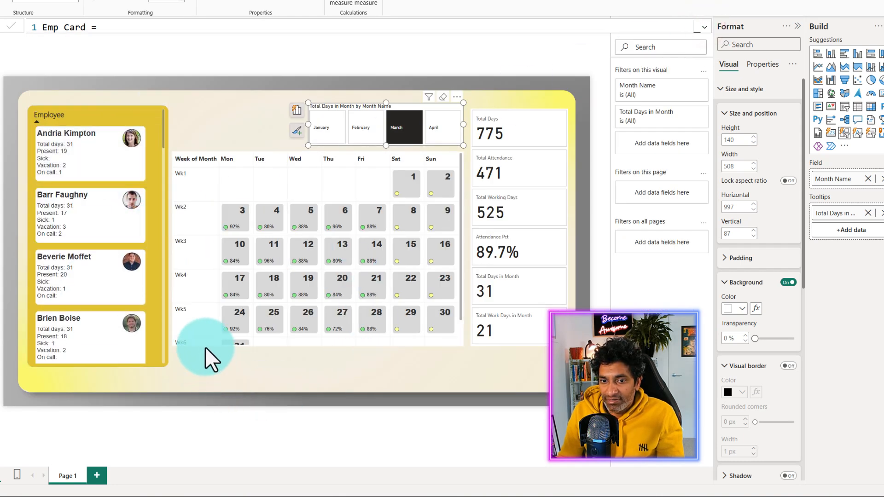
Extend the calendar matrix downward to a height of about 706 so the sixth week fits.
click(360, 346)
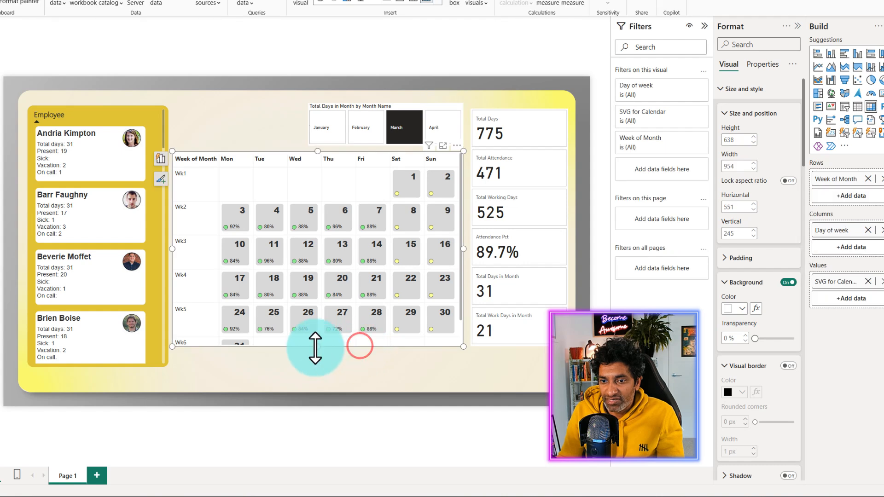
drag(315, 348, 314, 367)
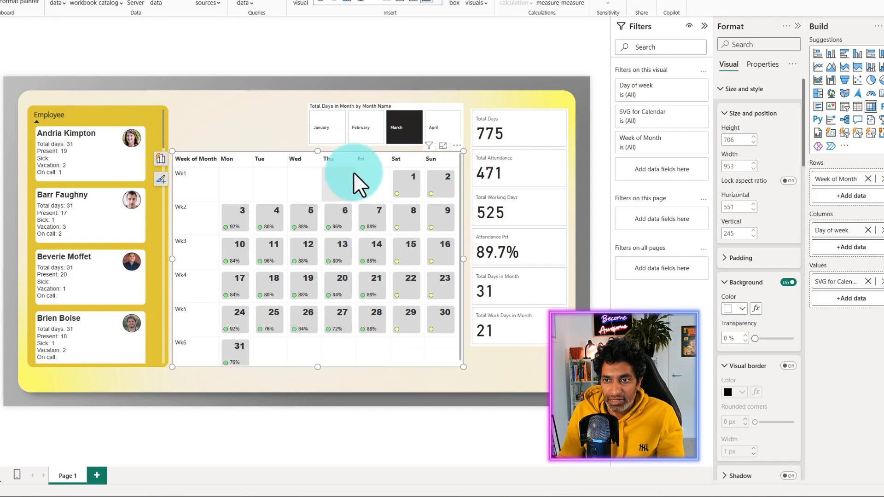
Turn on the calendar matrix's visual border in white with 20 px rounded corners.
scroll(754, 214, down, 3)
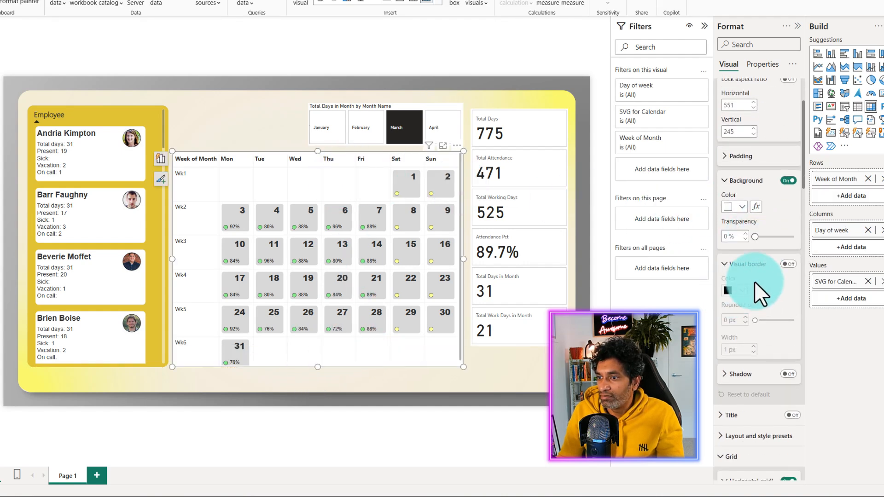
click(789, 264)
click(734, 289)
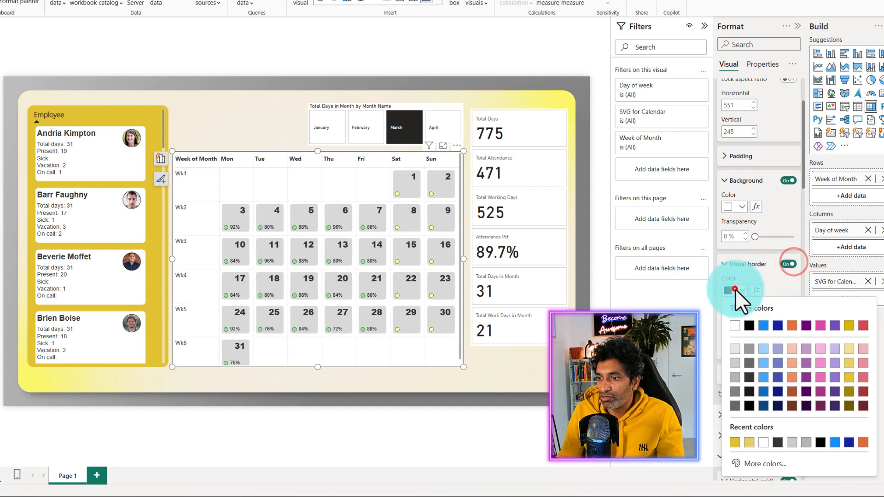
click(734, 325)
click(727, 321)
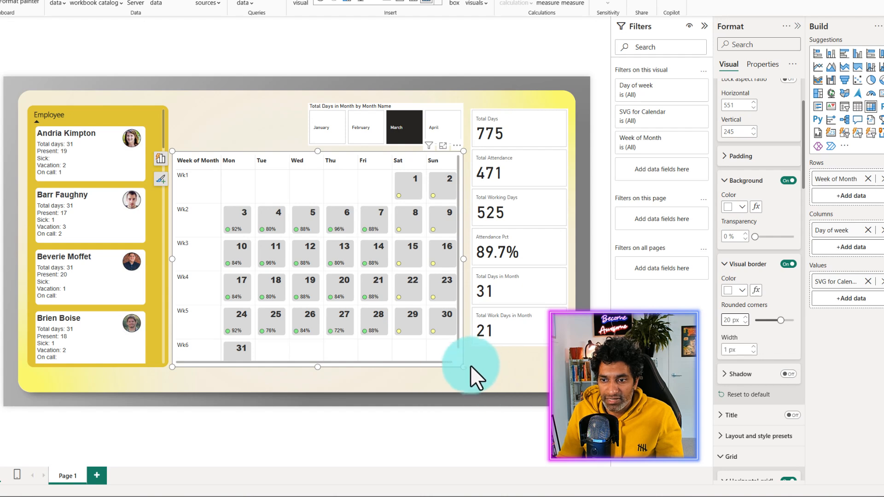
Widen the calendar matrix slightly and shift the month slicer to line up with its right edge.
drag(463, 259, 470, 259)
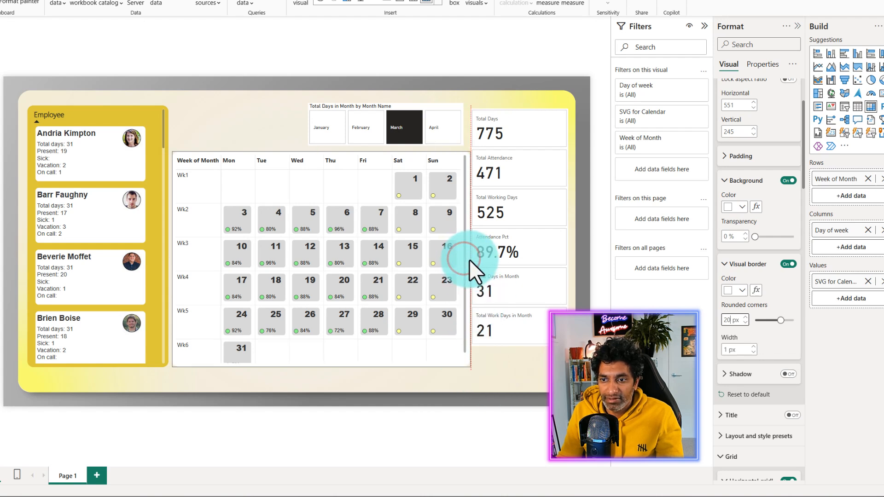
drag(419, 109, 431, 113)
Resize the summary card visual to end level with the calendar's bottom edge and reposition it at horizontal 1551.
click(528, 203)
drag(567, 239, 564, 238)
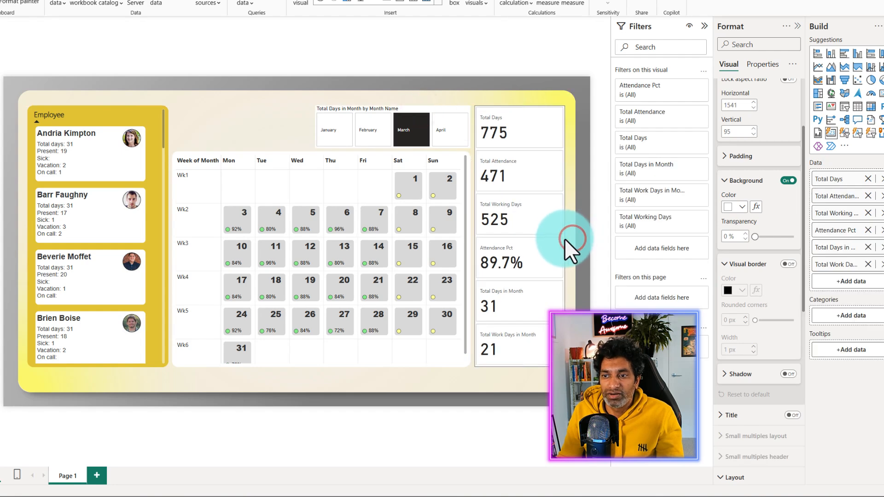
drag(518, 109, 522, 109)
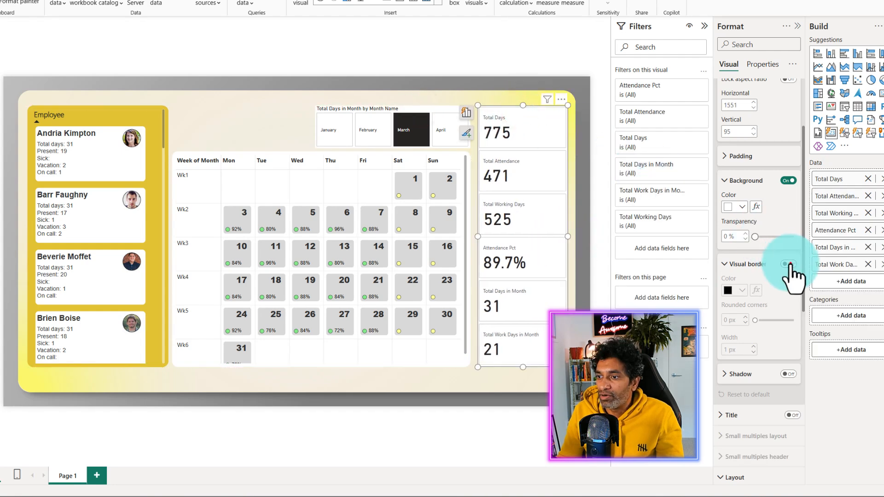
Turn on the summary card visual's border in white with 20 px rounded corners.
click(789, 265)
click(731, 290)
click(735, 326)
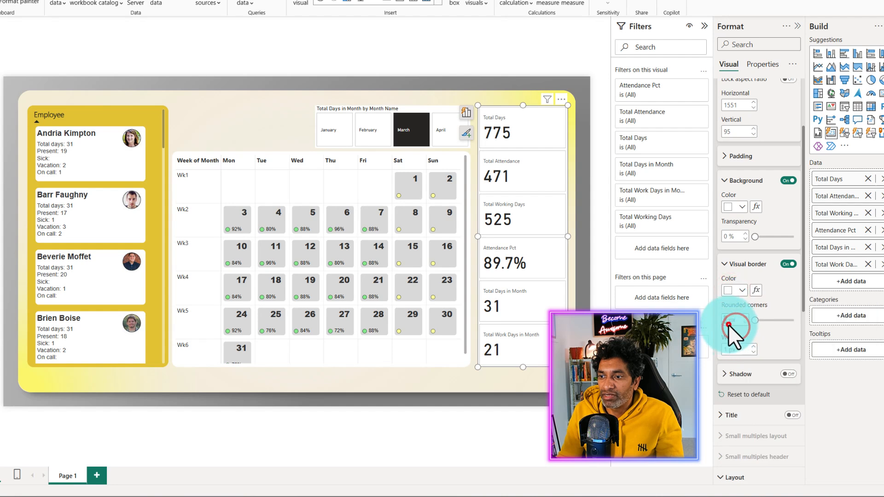
double_click(728, 321)
text(20)
key(Return)
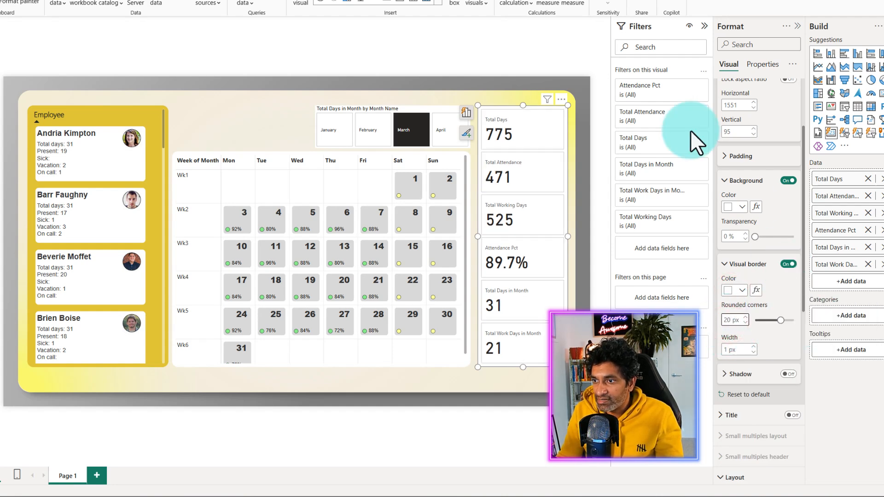
Set the summary card visual's padding to 10 px left, top and right, and 2 px bottom.
click(740, 155)
double_click(725, 193)
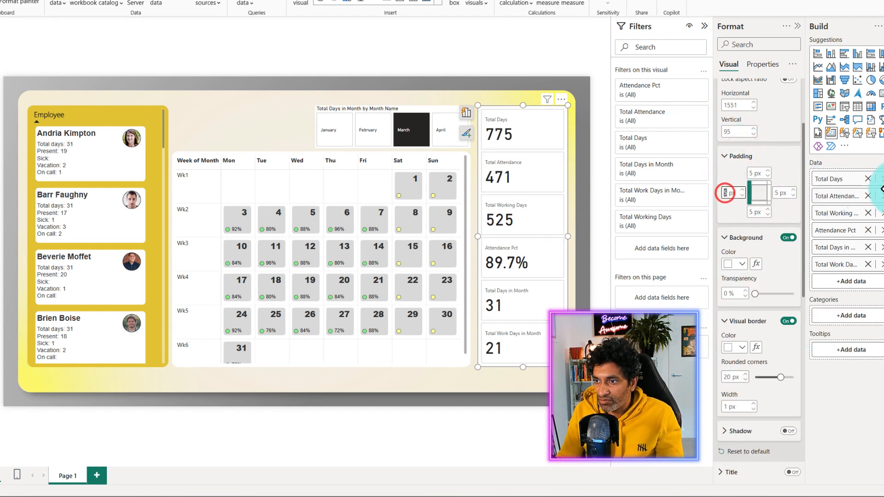
text(10)
key(Tab)
text(2)
key(Tab)
text(10)
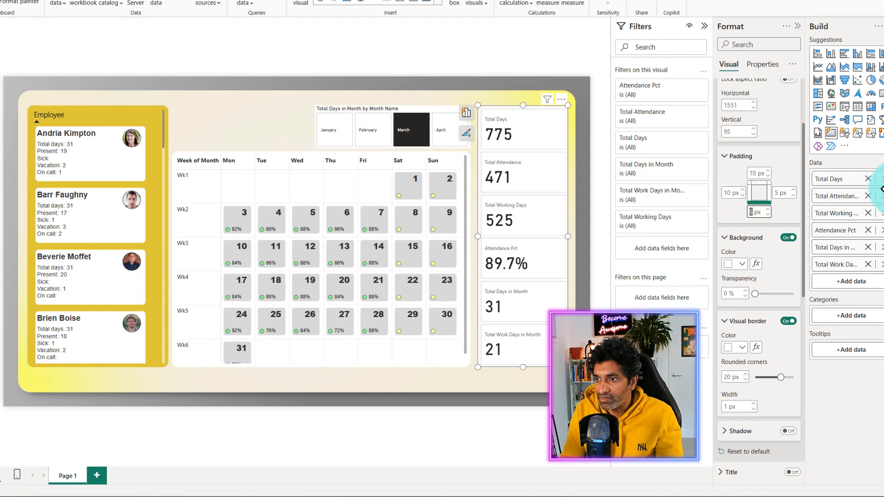
Turn off the border around the individual cards in the summary card visual, keeping their background on.
scroll(764, 268, down, 10)
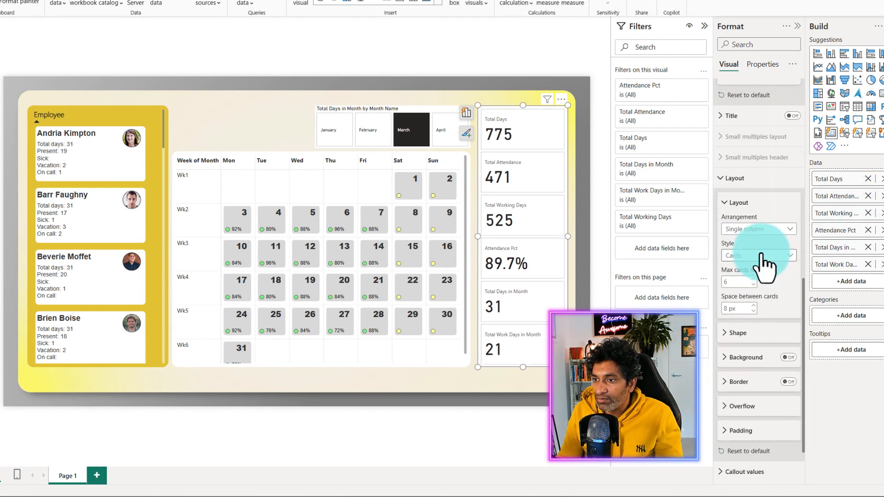
scroll(759, 296, down, 3)
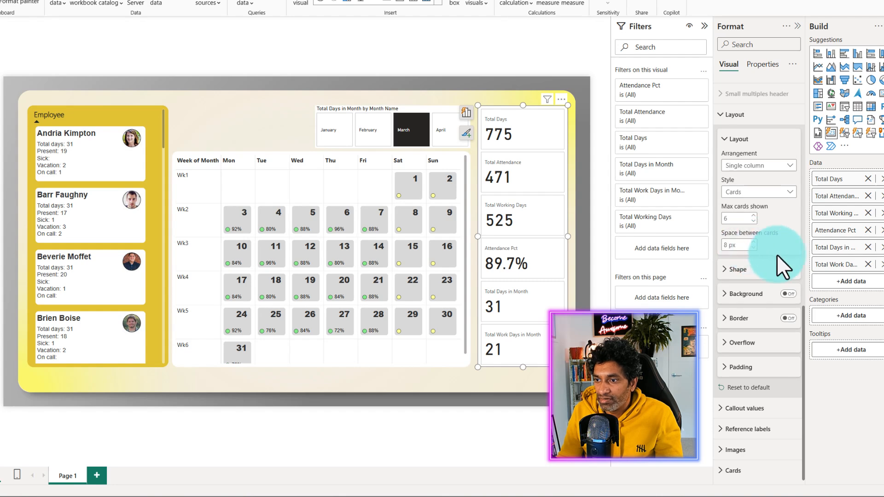
click(751, 470)
scroll(778, 372, down, 10)
click(788, 353)
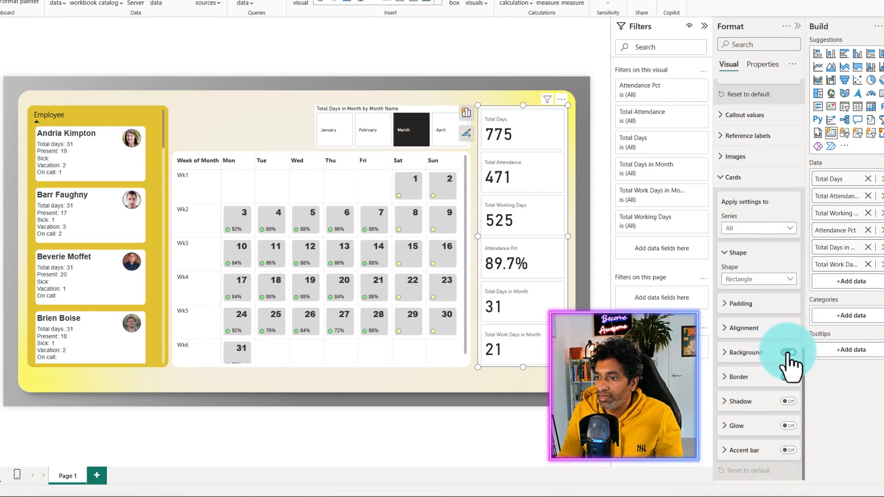
click(787, 377)
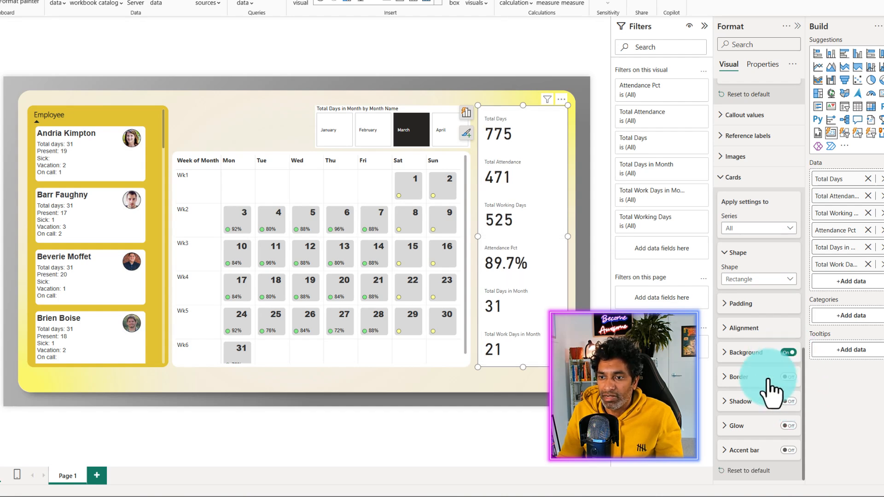
Turn on the summary cards' accent bar at the top position, in light grey with a 1 px width.
click(788, 450)
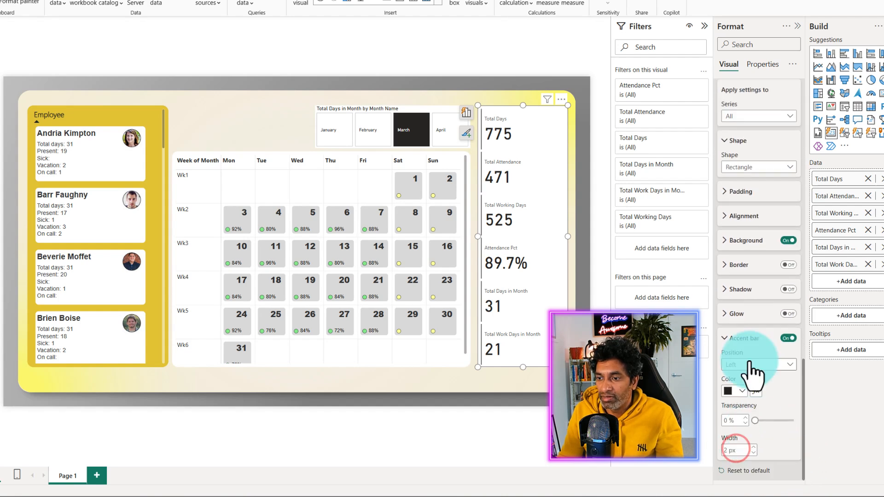
click(754, 365)
click(745, 409)
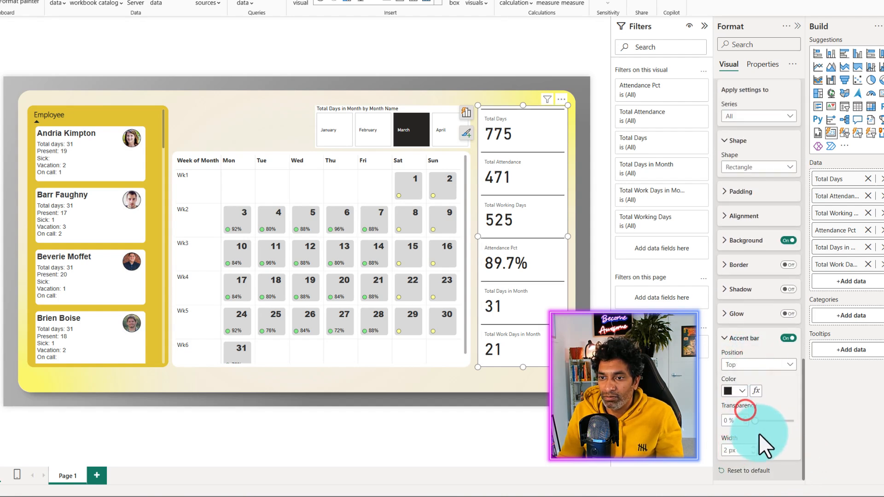
click(743, 391)
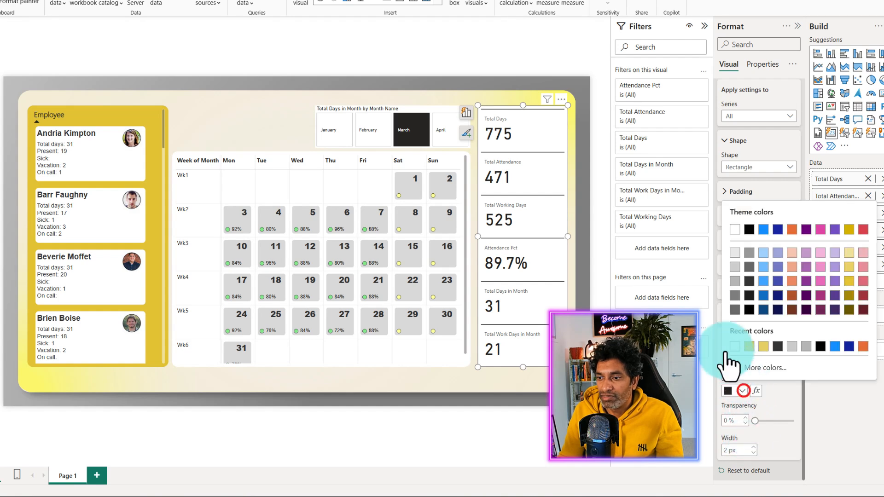
click(736, 267)
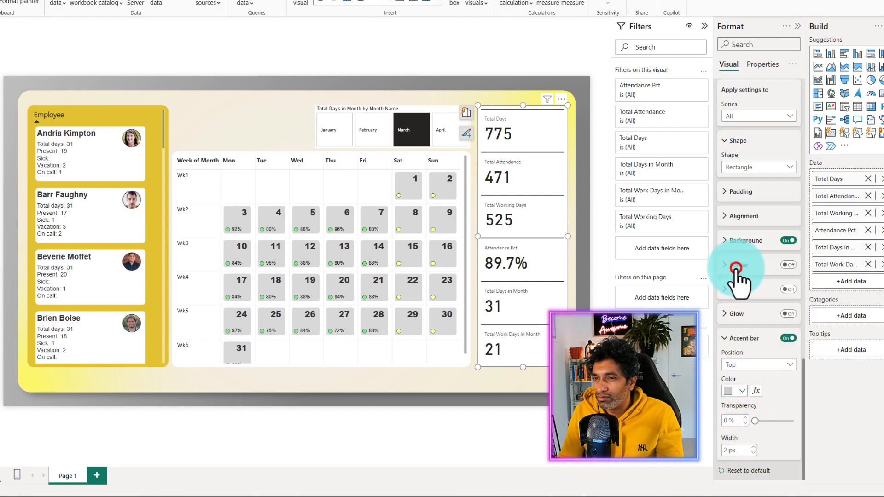
click(751, 451)
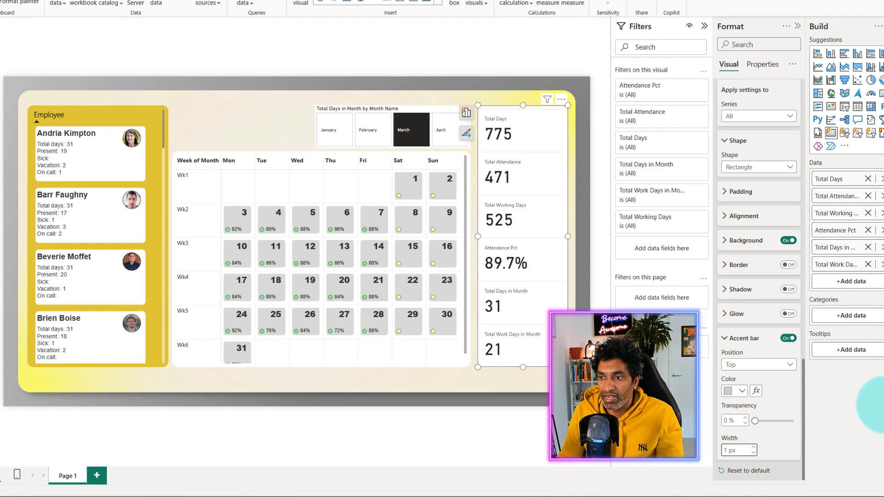
Turn on the summary card visual's title, enter KPIs as its text and center it.
scroll(764, 316, down, 5)
scroll(761, 323, down, 4)
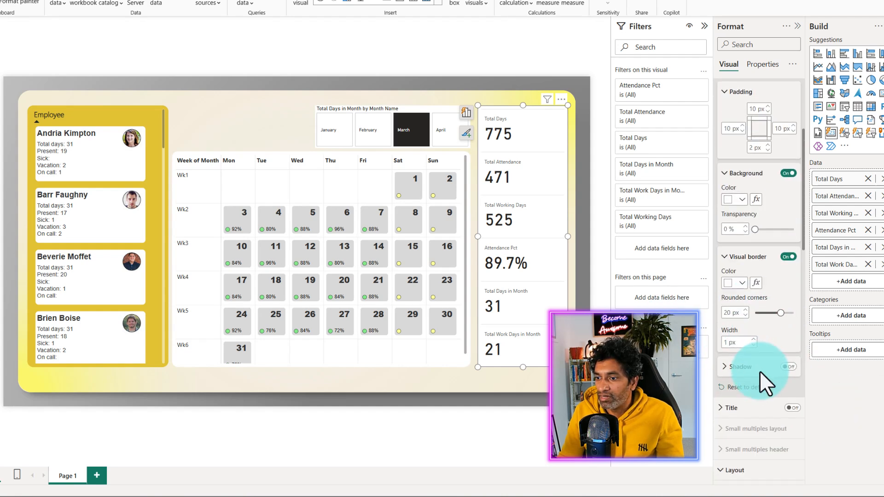
click(792, 207)
click(736, 208)
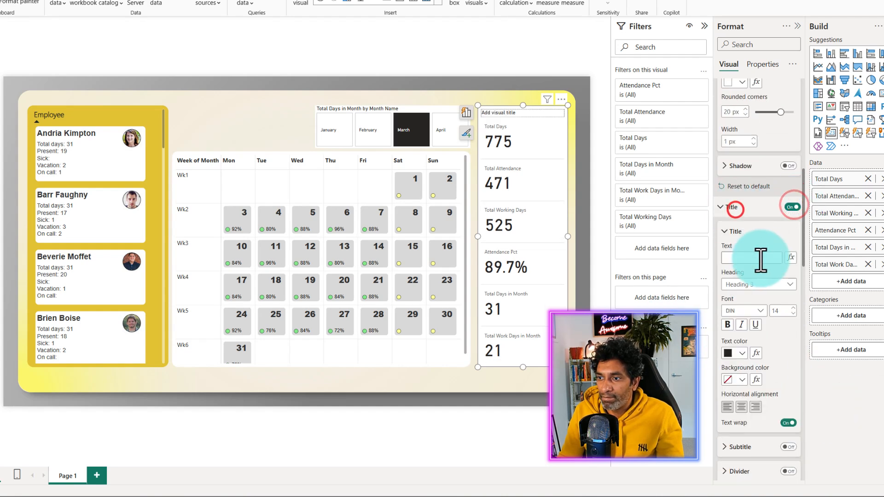
click(757, 258)
text(KPIs)
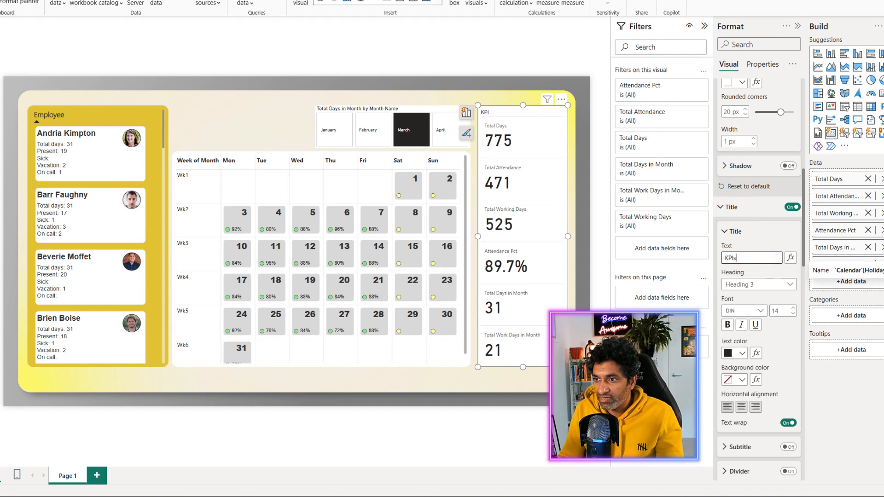
click(741, 406)
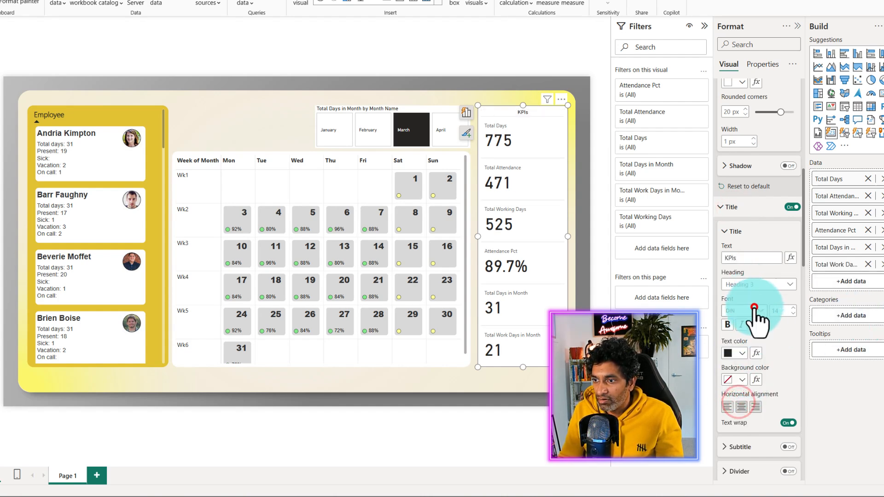
Format the KPIs title in bold Segoe UI Light at size 18.
click(755, 311)
scroll(753, 382, down, 5)
click(774, 397)
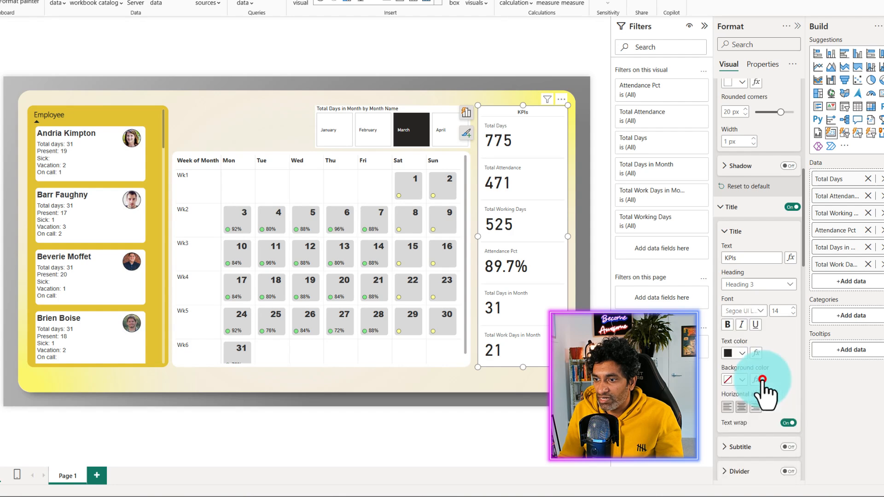
click(729, 324)
click(777, 310)
key(BackSpace)
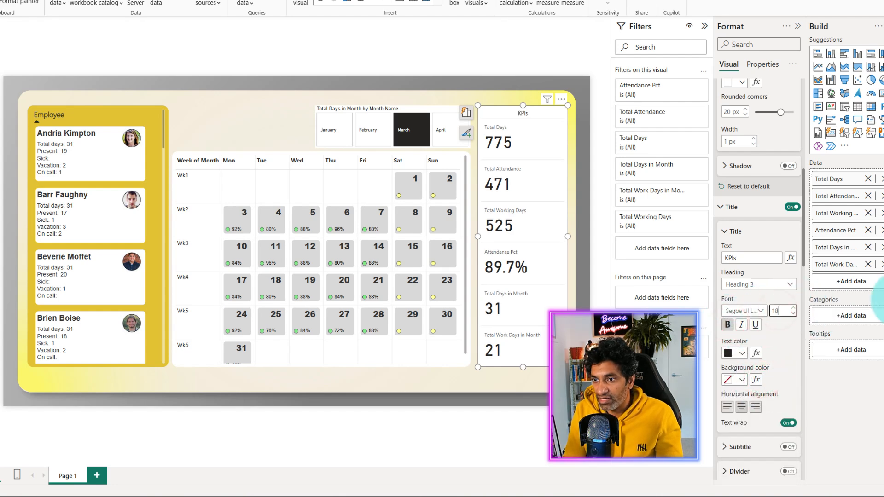
Center the summary cards' callout values and set their font to Segoe UI Bold.
scroll(769, 369, up, 5)
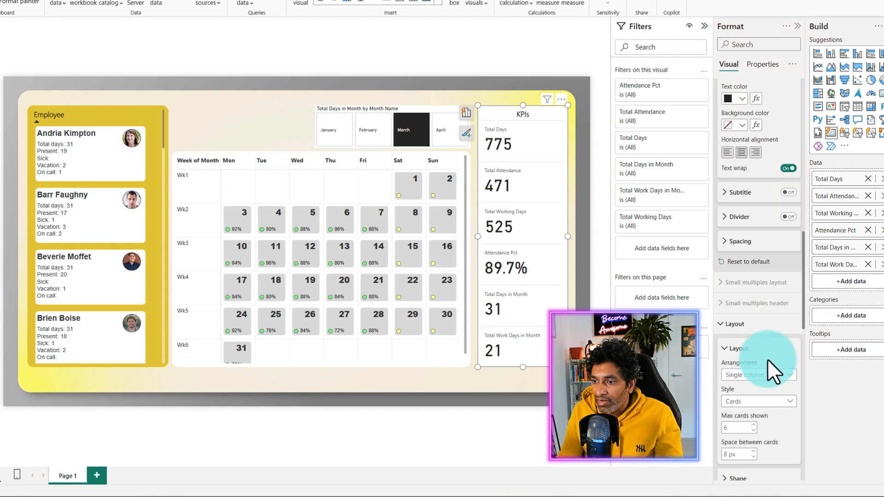
click(735, 362)
scroll(768, 358, down, 5)
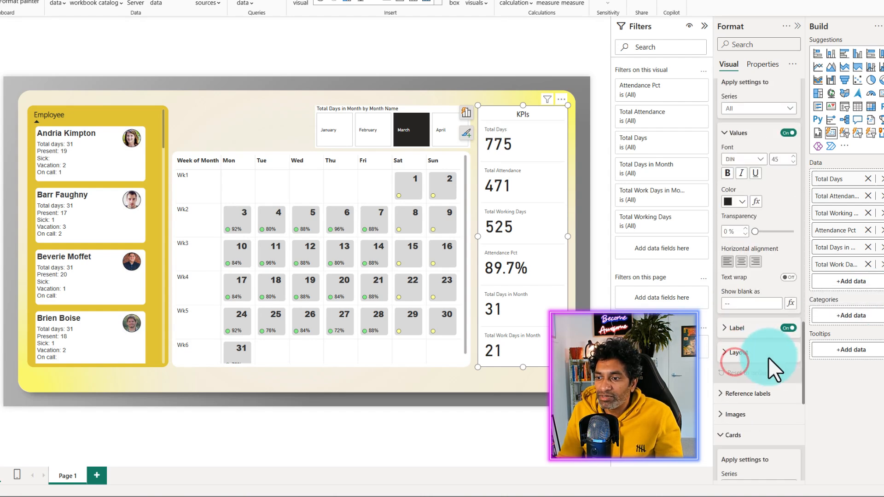
click(743, 261)
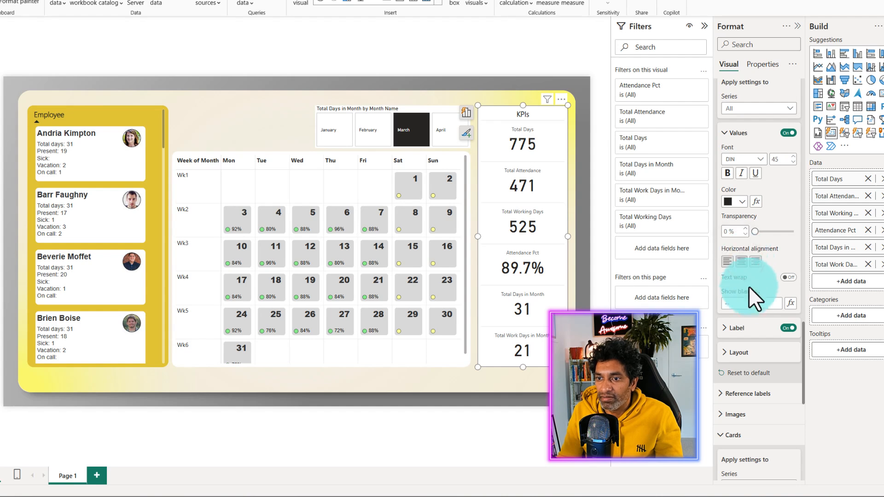
click(736, 159)
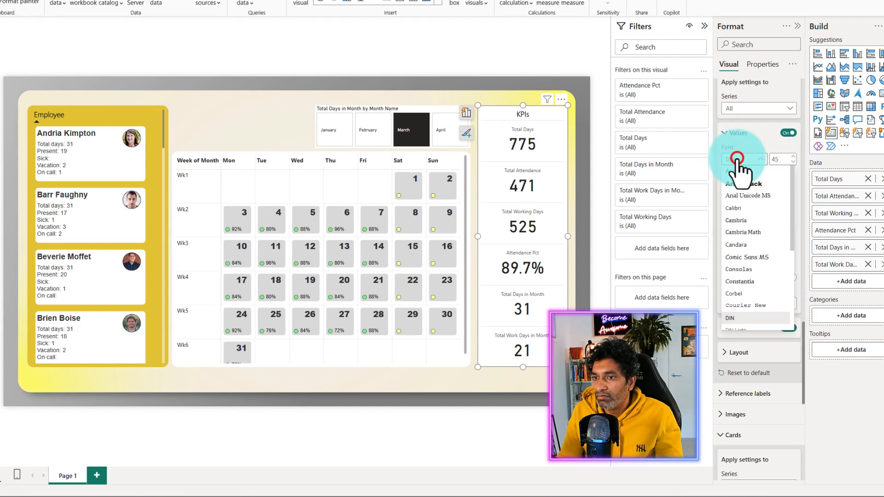
scroll(755, 244, down, 2)
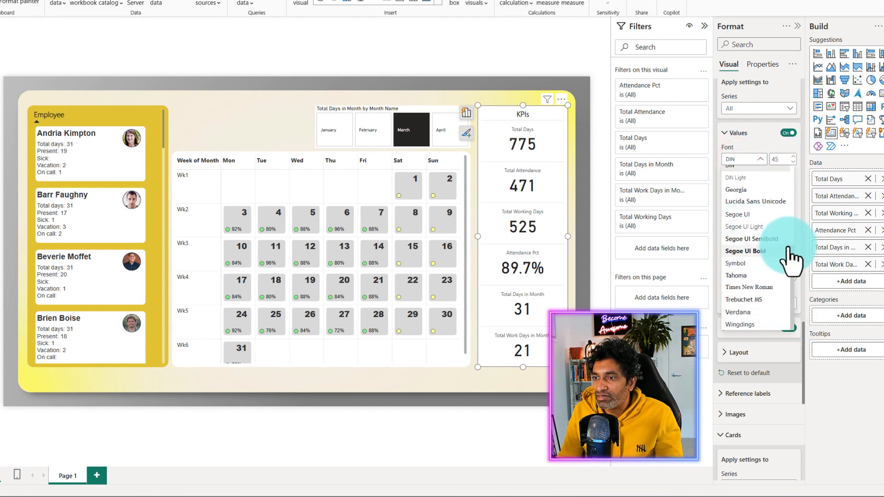
click(767, 250)
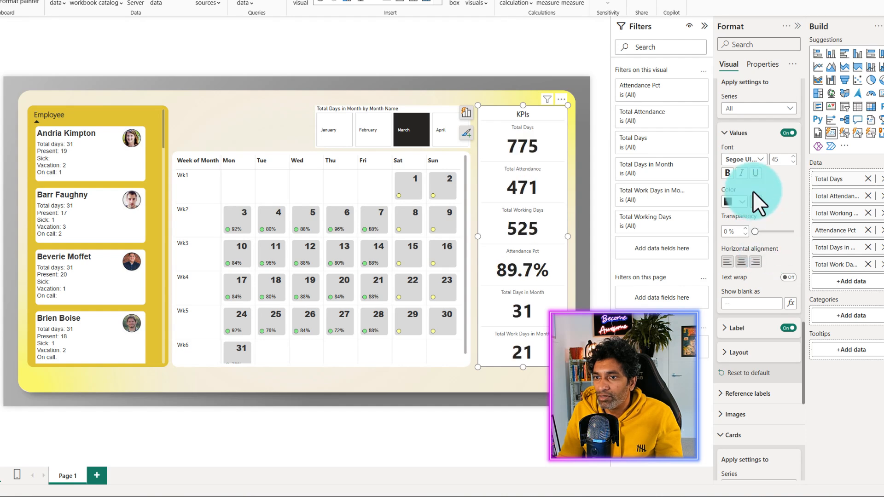
Set the font size of the summary cards' labels to 14.
click(750, 328)
scroll(756, 322, down, 3)
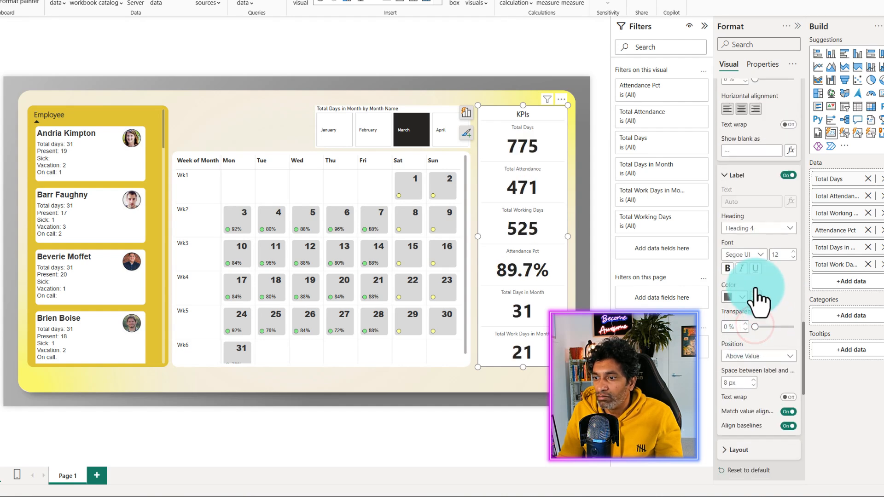
text(4)
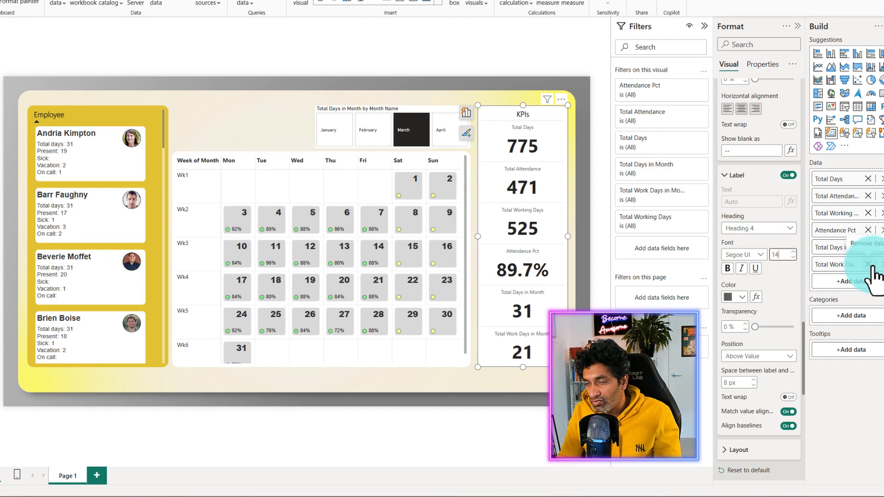
Set the font size of the summary cards' callout values to 28.
scroll(765, 227, up, 2)
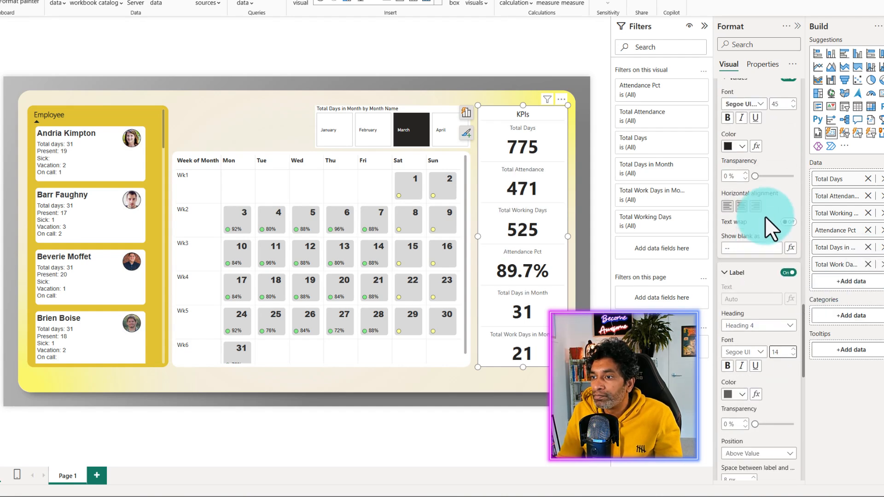
click(782, 108)
text(28)
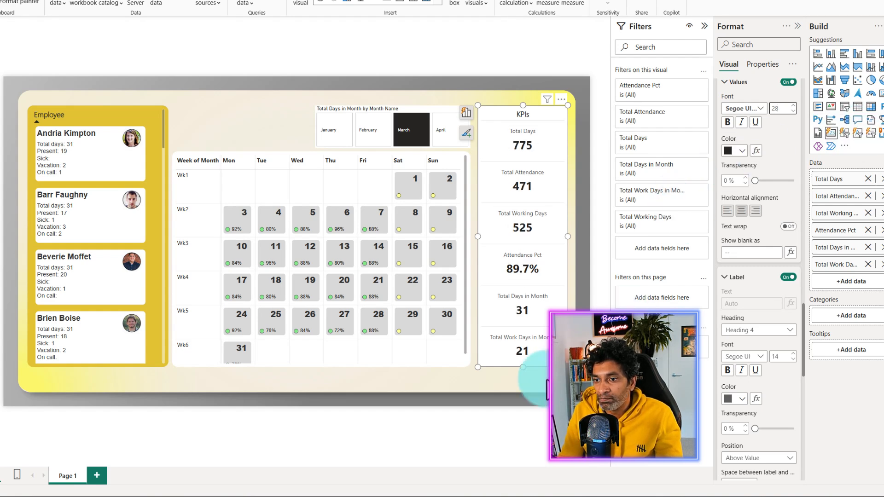
Shift the calendar matrix's left edge slightly inward to widen the gap beside the employee table.
click(513, 381)
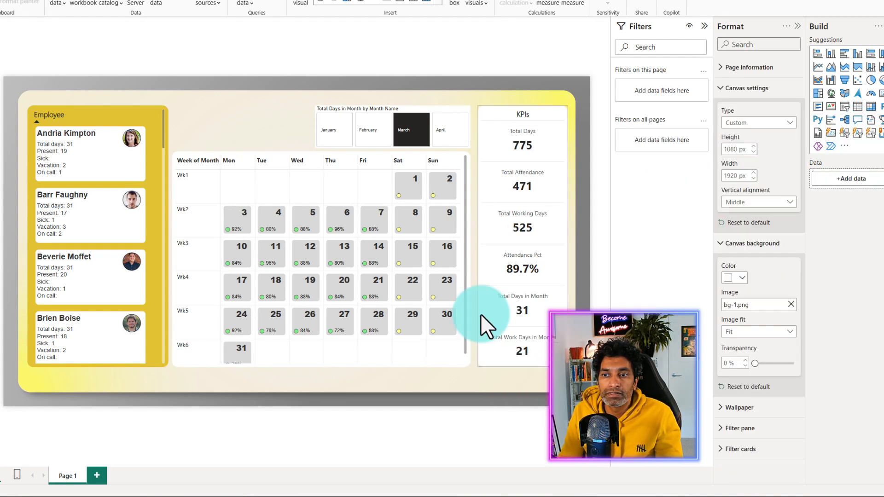
click(190, 152)
drag(172, 259, 172, 261)
click(156, 379)
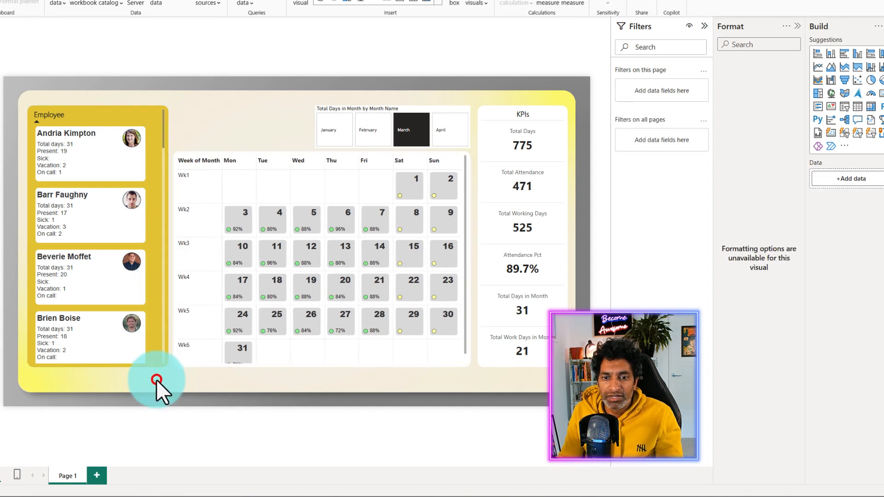
Narrow the employee table slightly from its right edge, leaving more space before the calendar.
click(139, 110)
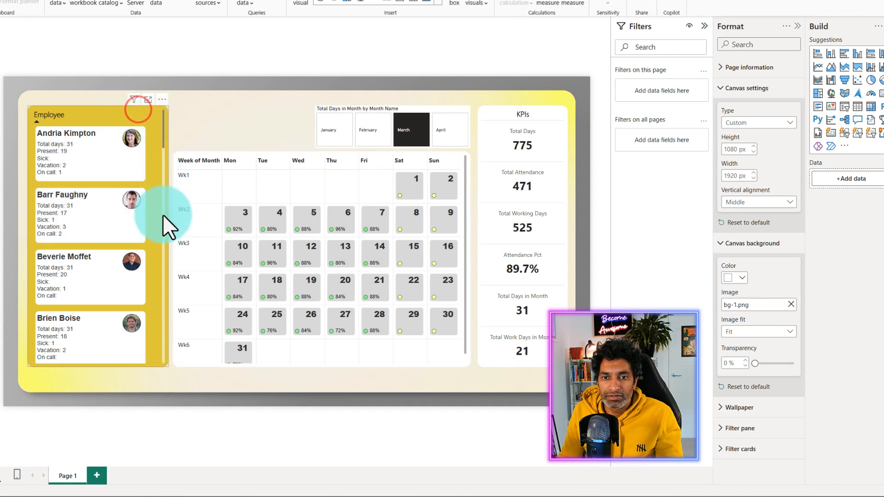
click(156, 164)
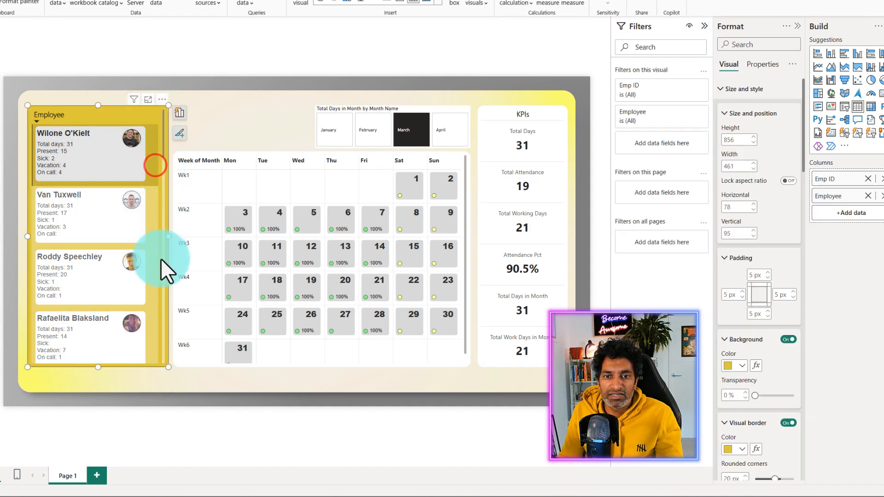
drag(169, 238, 167, 241)
click(138, 381)
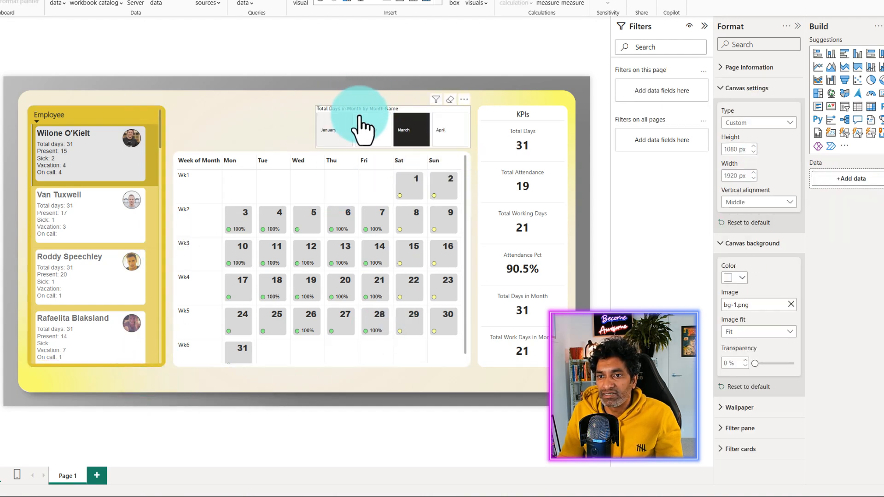
Give the month slicer a white visual border with 20 px rounded corners.
click(408, 110)
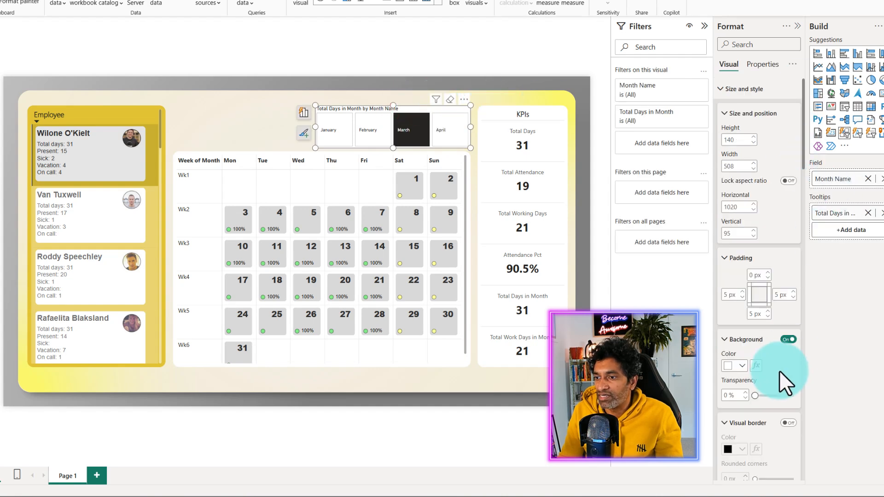
scroll(780, 360, down, 3)
click(787, 271)
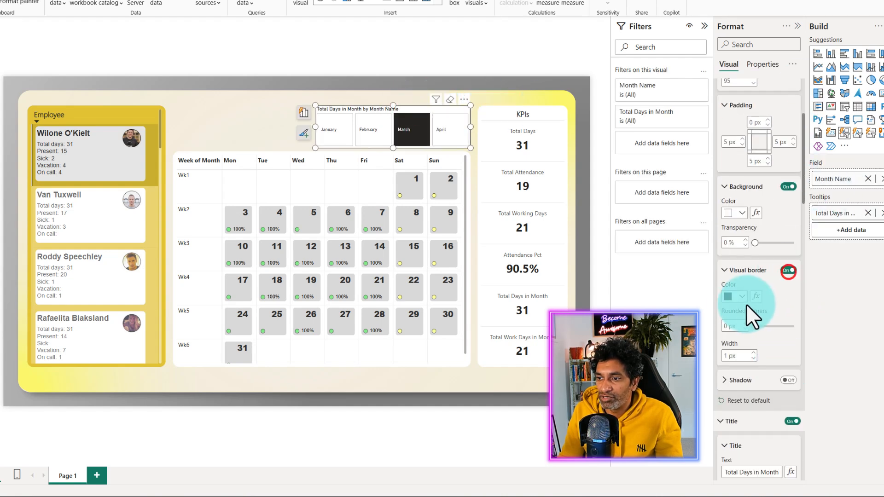
click(740, 296)
click(735, 327)
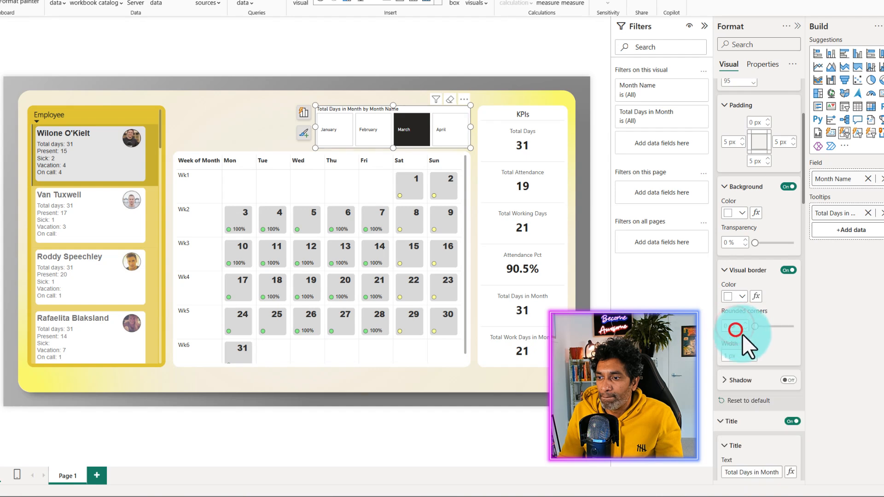
double_click(728, 327)
text(2)
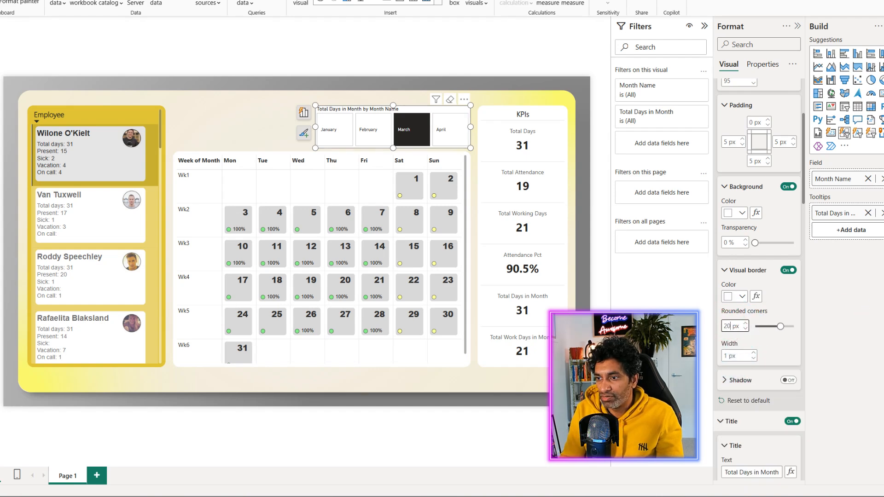
text(0)
click(766, 304)
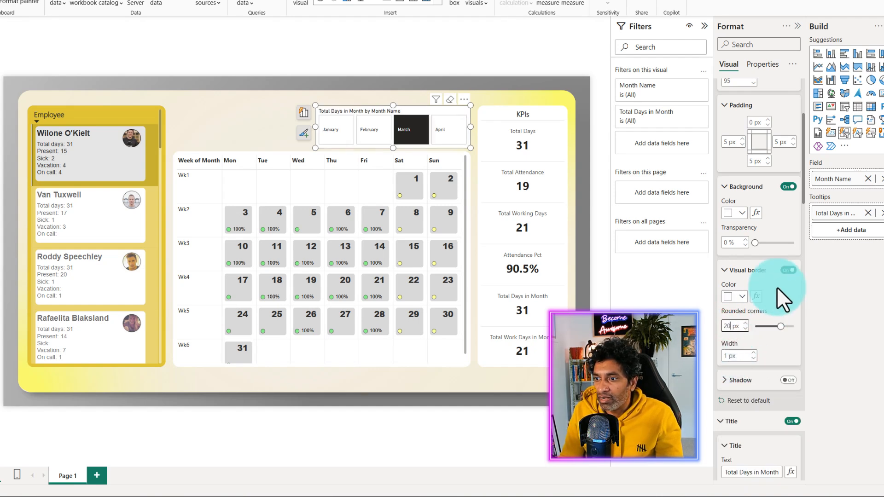
Turn off the month slicer's title and reduce the slicer's height so it sits as a slim bar above the calendar.
scroll(788, 341, down, 3)
click(791, 268)
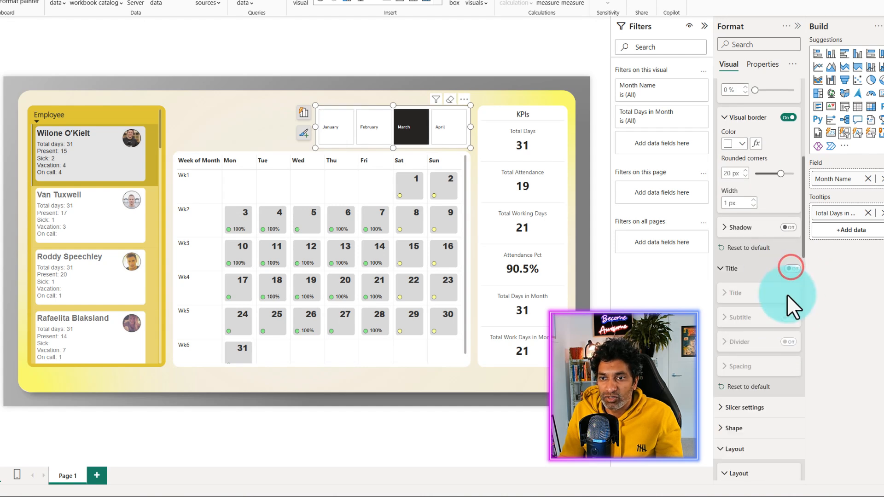
mouse_move(393, 147)
mouse_down()
mouse_move(394, 123)
mouse_move(396, 141)
mouse_up()
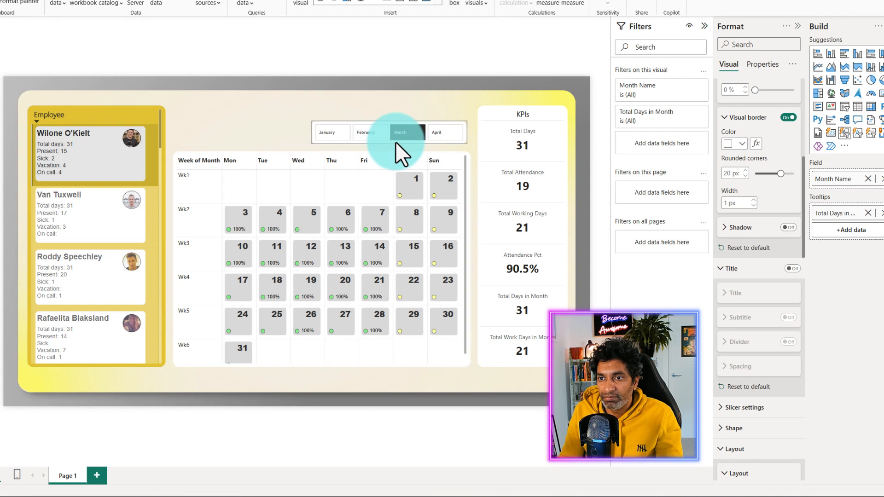
Turn off the border of the month slicer's buttons for the Default state.
scroll(755, 297, down, 5)
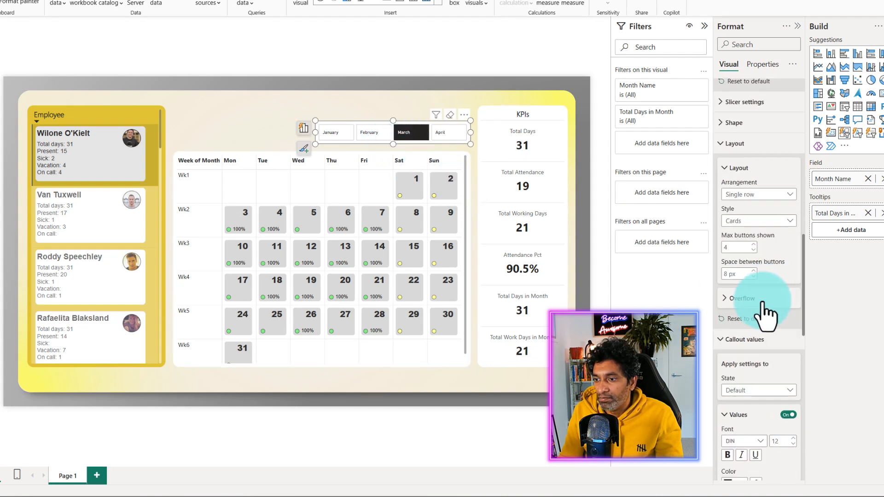
click(742, 146)
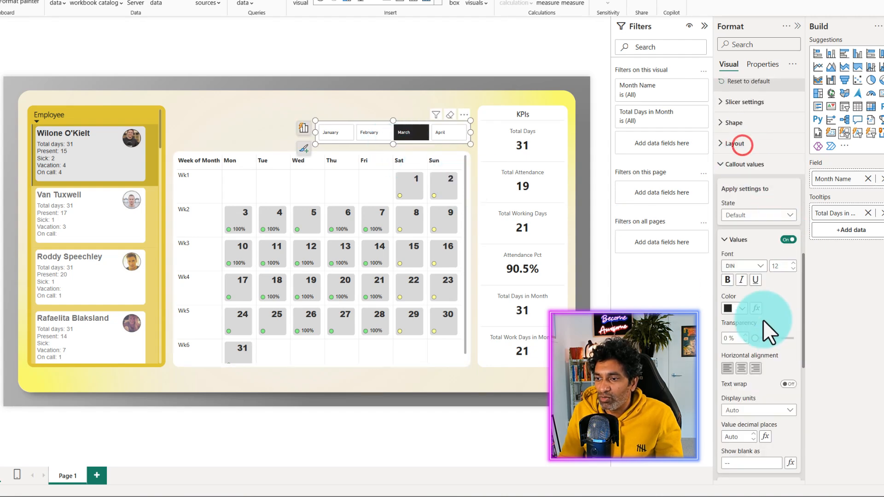
click(754, 165)
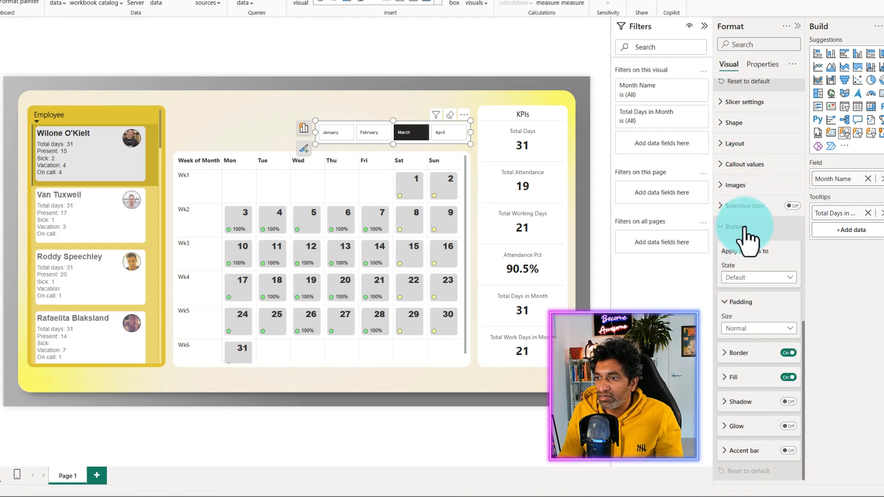
click(788, 377)
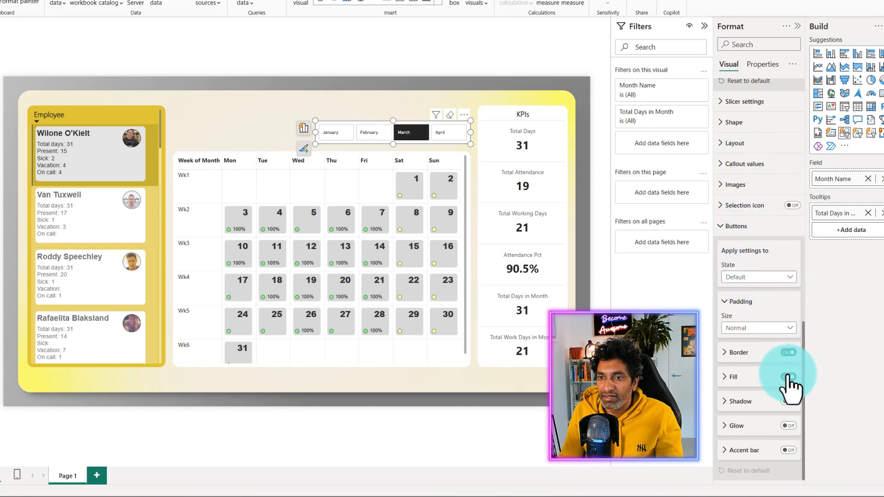
click(789, 352)
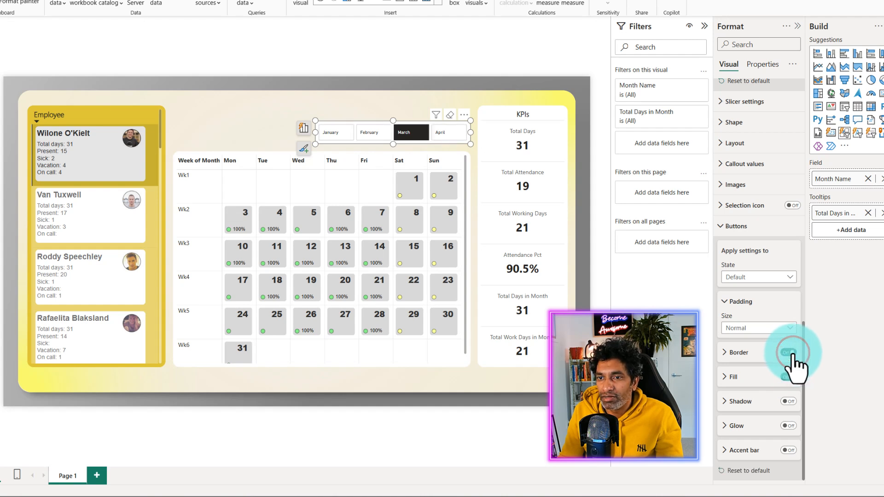
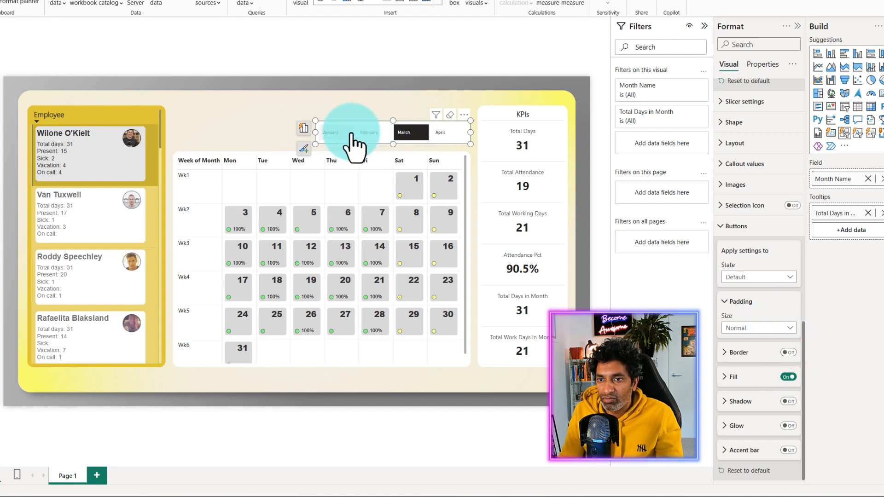
Set the fill colour of the slicer's buttons in the Selected state to a lighter blue theme shade.
click(757, 276)
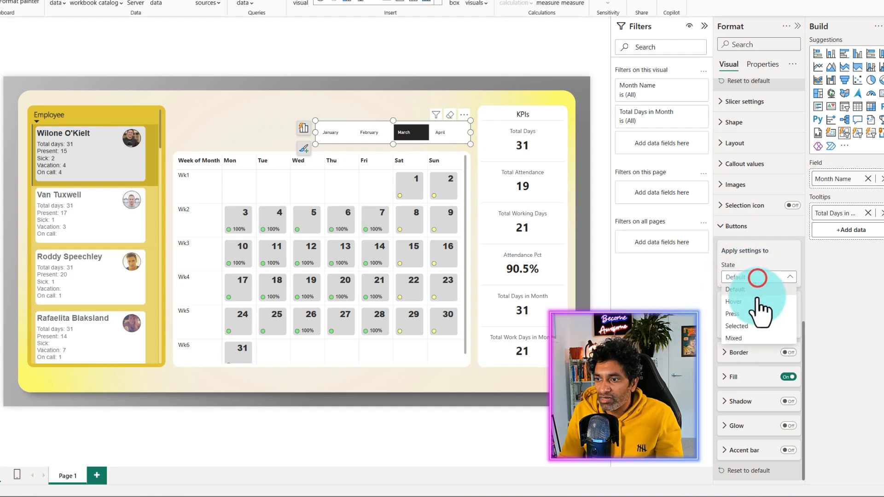
click(738, 326)
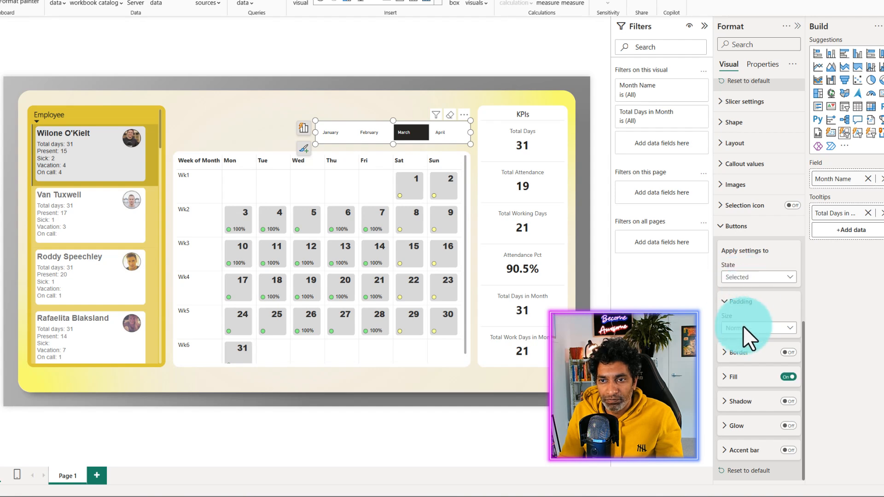
click(734, 378)
scroll(741, 350, down, 3)
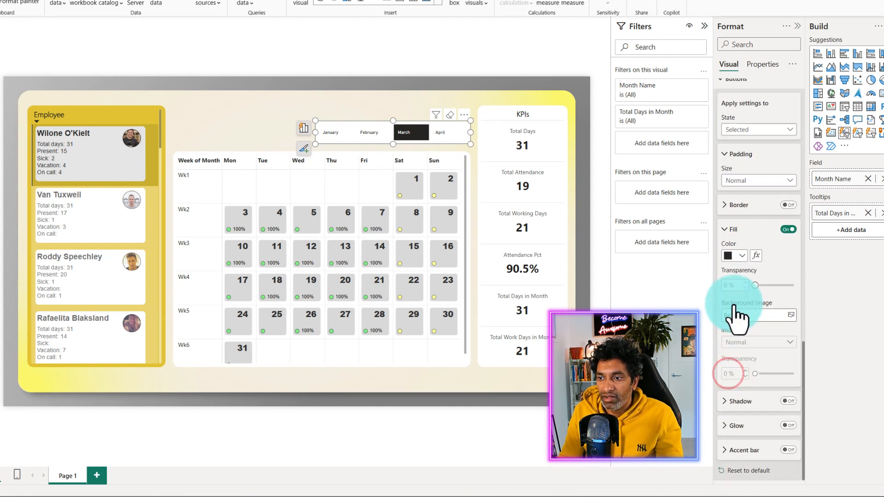
click(740, 258)
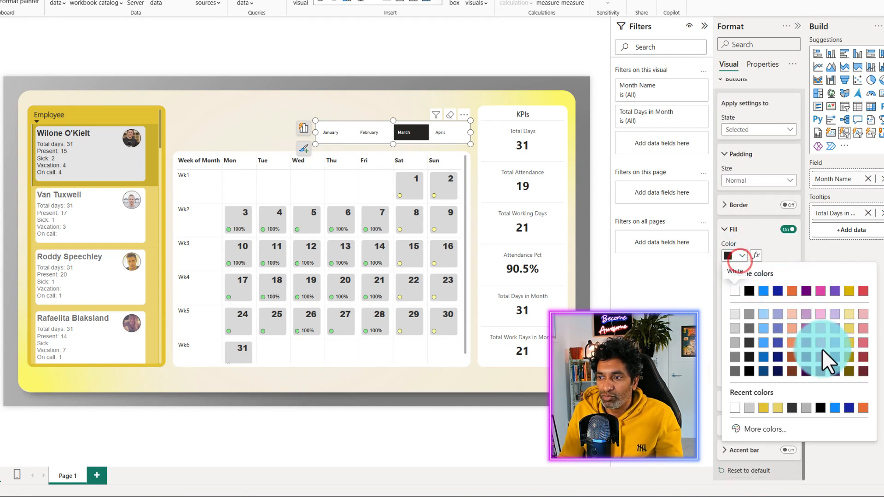
click(765, 342)
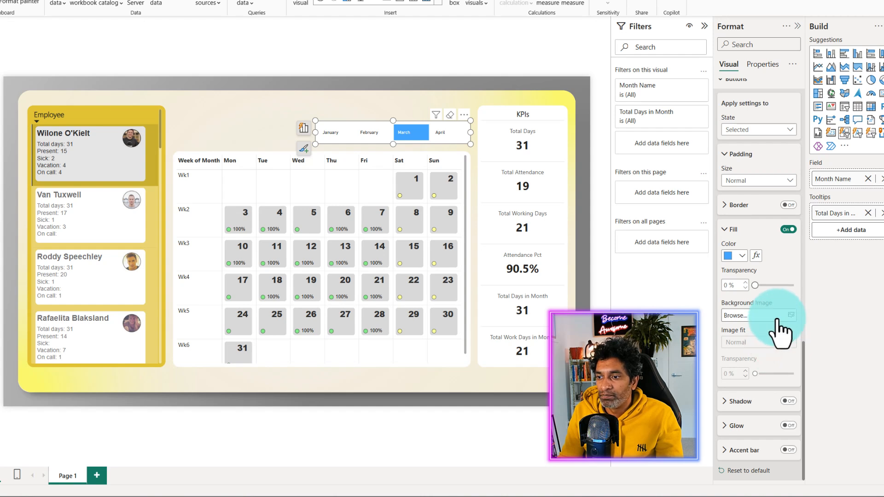
Set the month slicer's callout values to Segoe UI at size 14 for the Default state.
scroll(759, 277, up, 4)
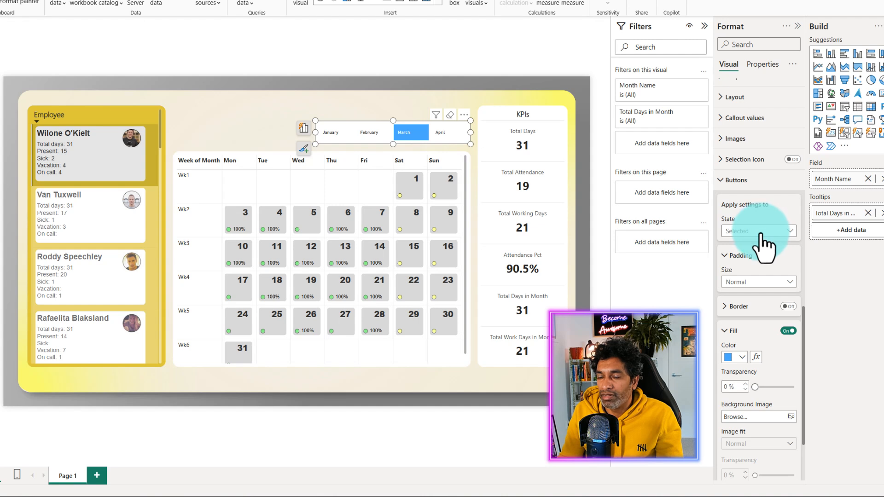
scroll(760, 232, up, 2)
click(763, 168)
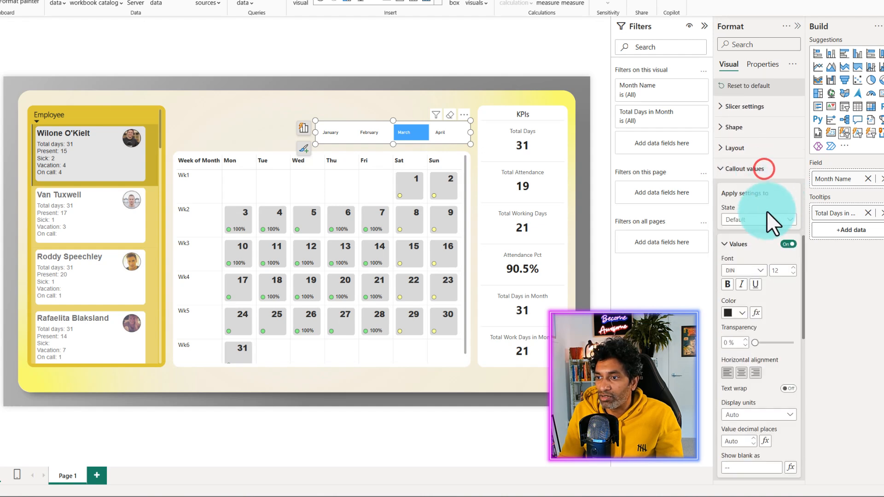
click(760, 271)
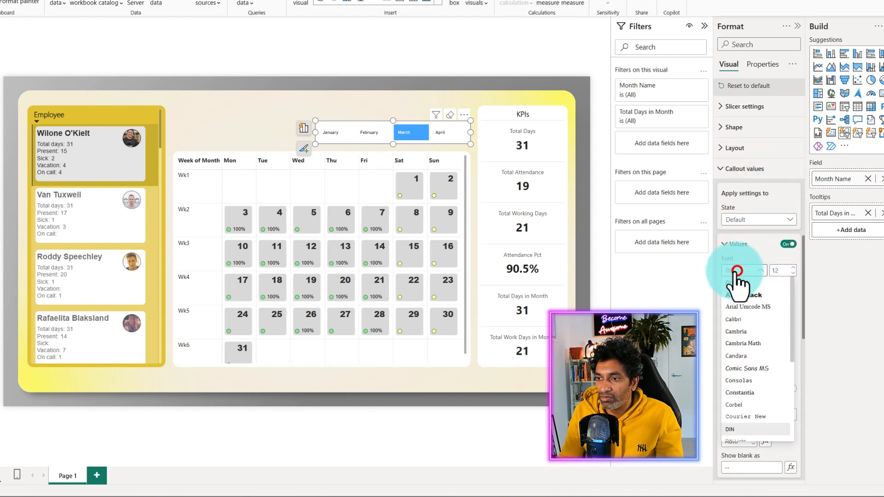
scroll(753, 365, down, 5)
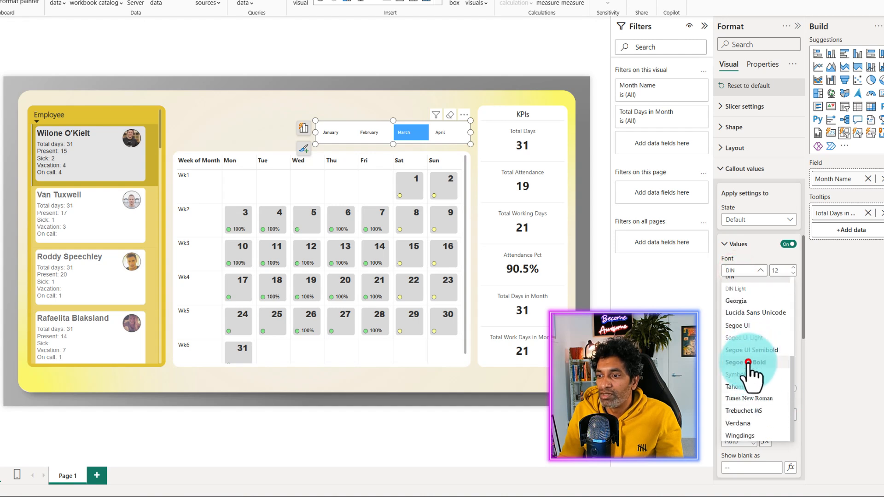
click(750, 363)
click(790, 267)
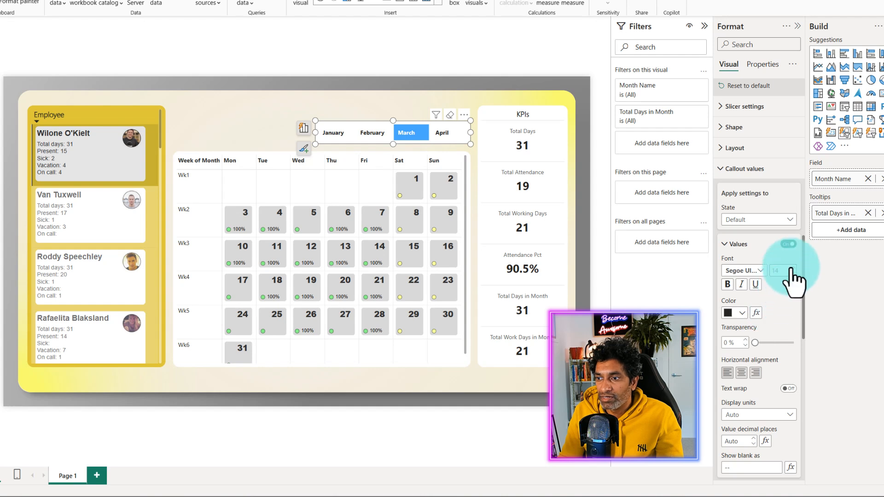
click(743, 270)
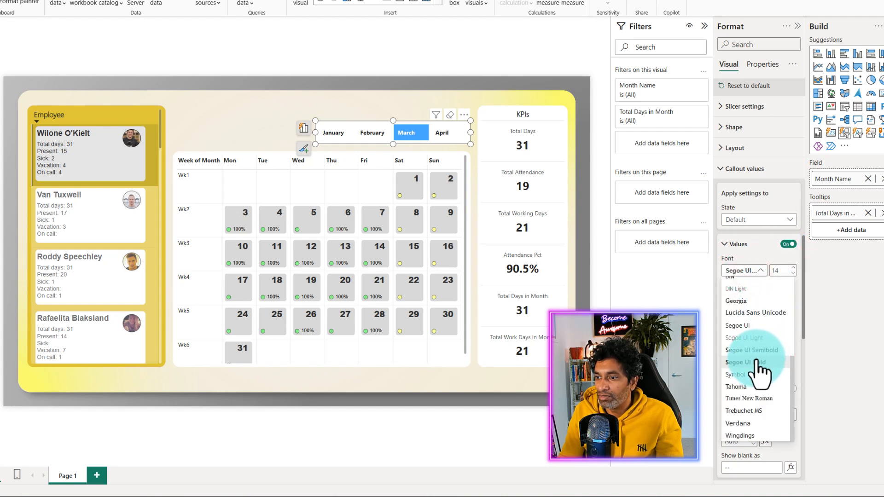
click(744, 322)
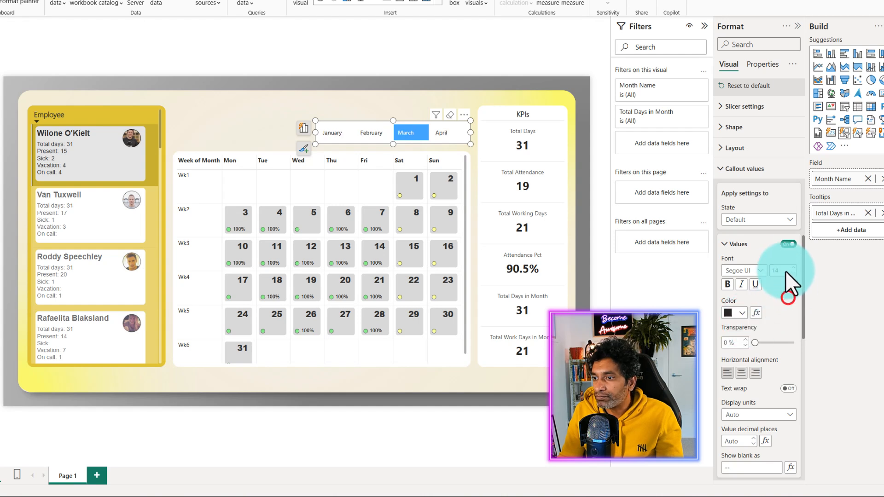
Make the slicer's callout values bold for the Selected state and deselect the slicer.
click(766, 221)
click(760, 268)
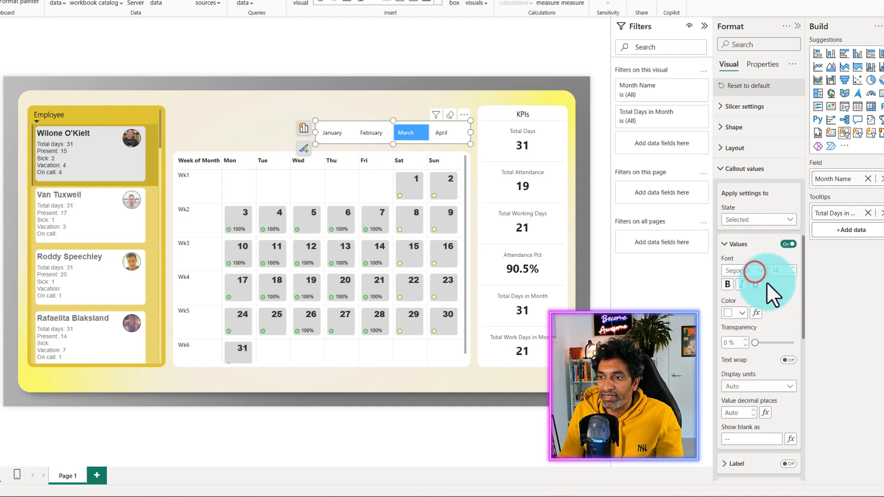
click(726, 284)
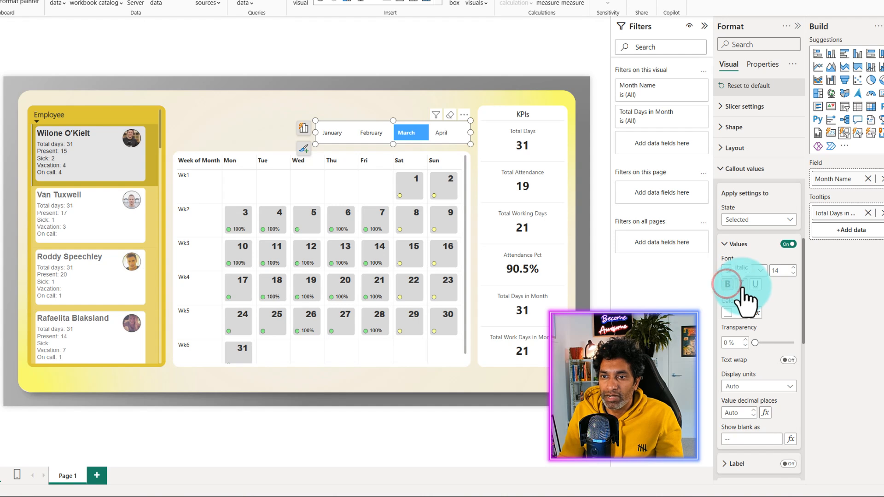
click(680, 298)
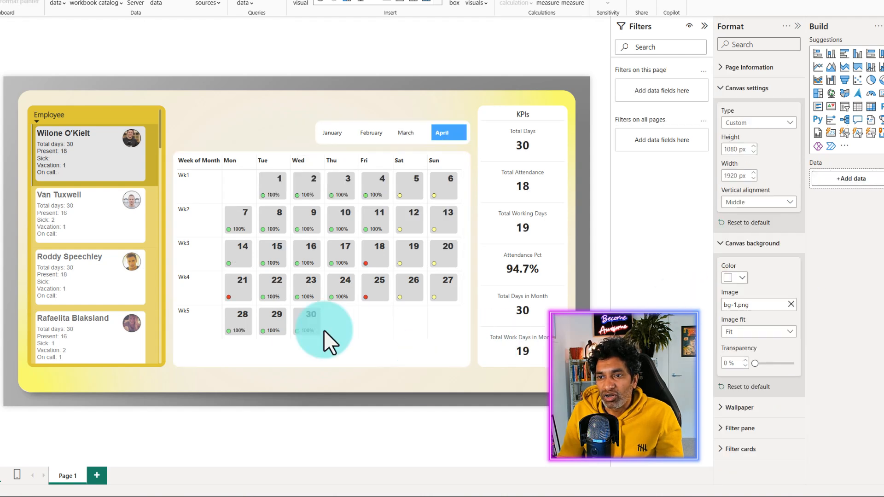
Filter the dashboard to April and switch to the other Power BI window containing the Attendance Report page.
click(443, 133)
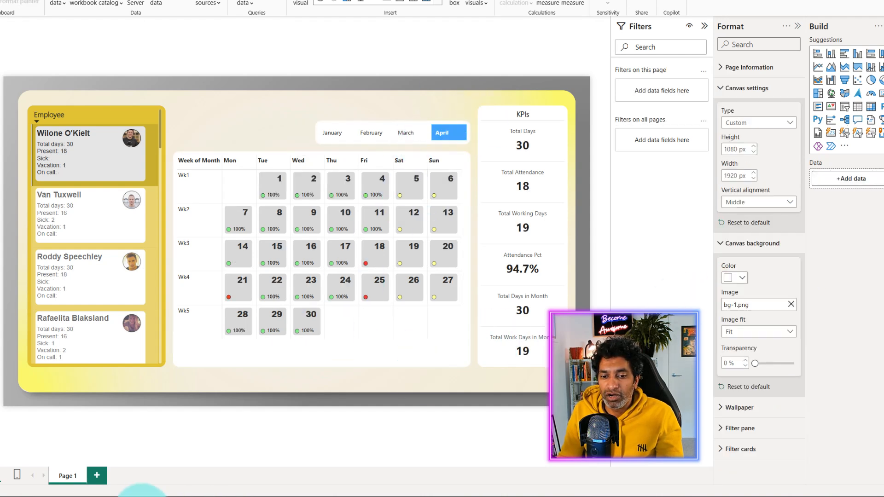
mouse_move(138, 491)
click(26, 461)
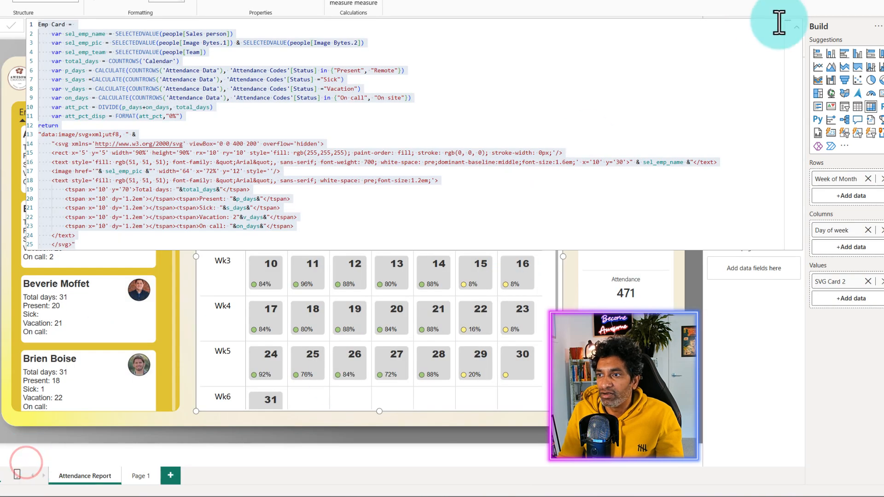
Collapse the formula bar and filter the report by February, March and April to examine how its title responds.
click(796, 27)
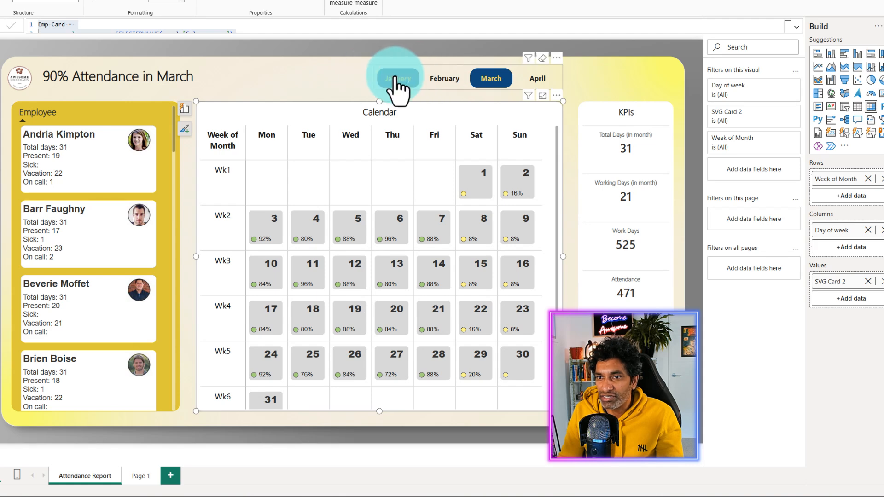
click(447, 78)
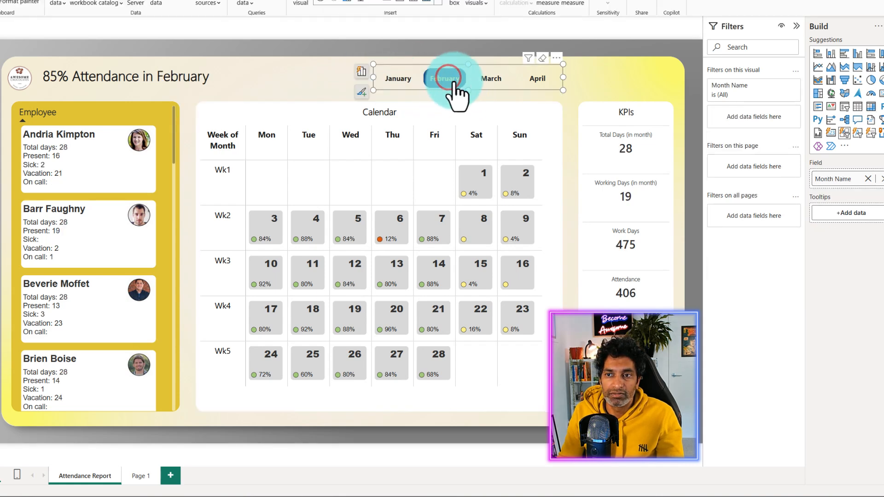
click(491, 81)
click(537, 80)
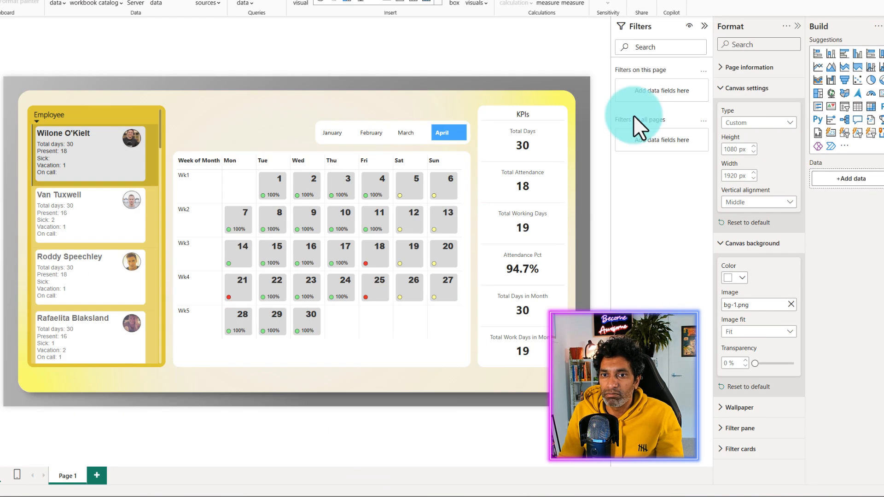
Shrink the employee table from its upper edge to free space for a title above it, and deselect it.
click(231, 65)
click(92, 108)
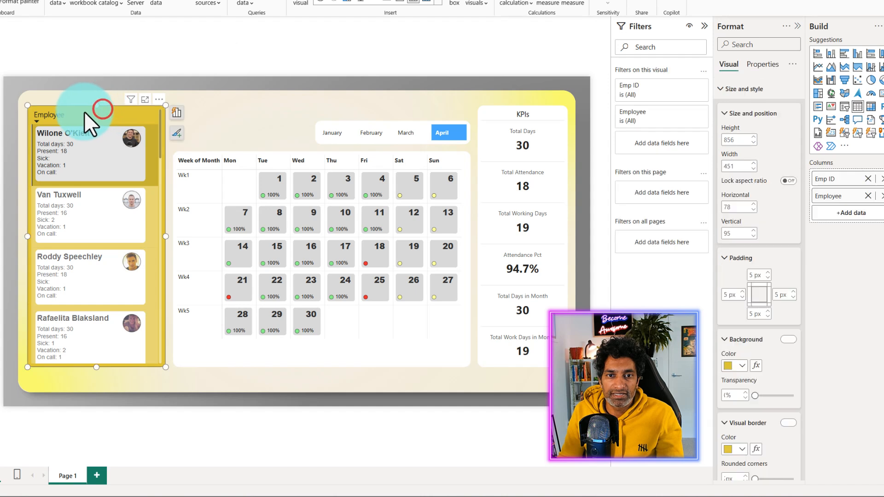
drag(93, 106, 94, 120)
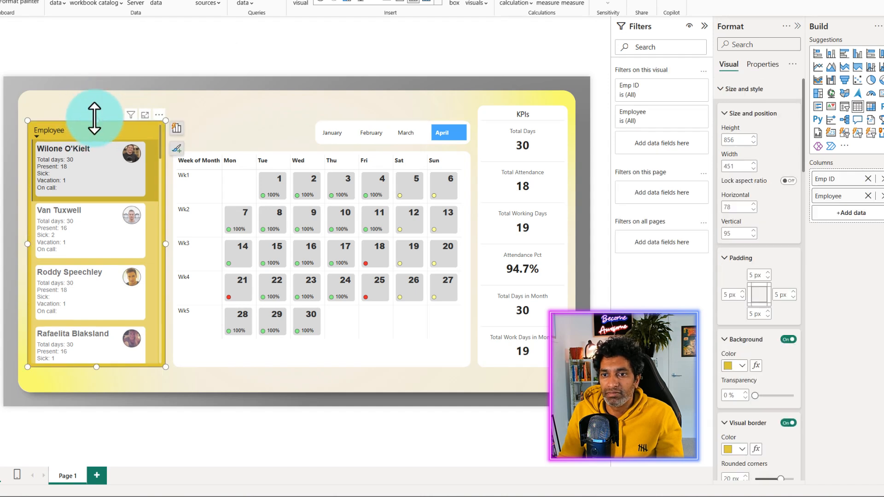
click(187, 96)
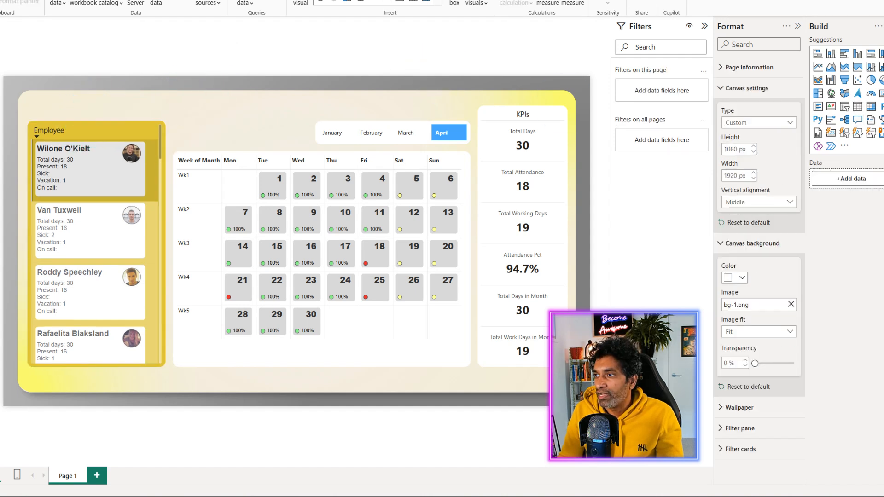
Create a new measure named Report Title.
right_click(883, 138)
click(883, 87)
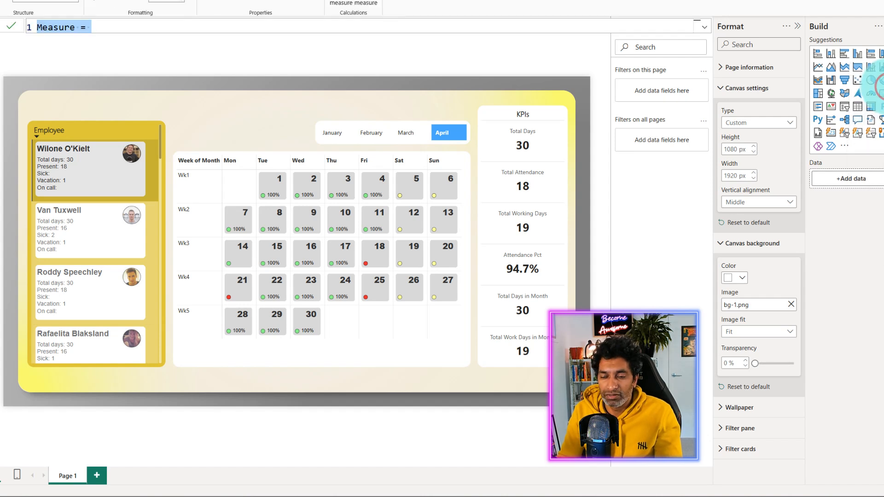
text(Report Title)
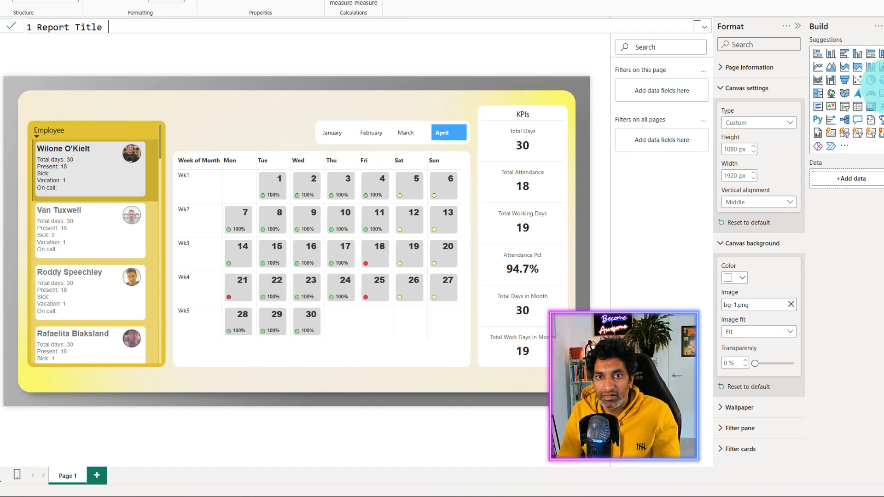
text( =)
Declare the variable att_pct_disp in the Report Title measure as FORMAT([Attendance Pct], "0%").
key(shift+Return)
text(var att_pct_dip)
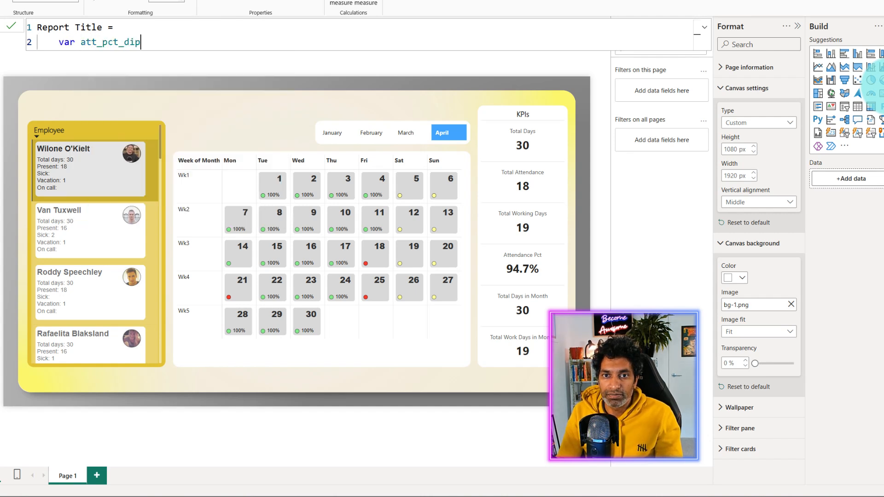
key(BackSpace)
text(sp = form)
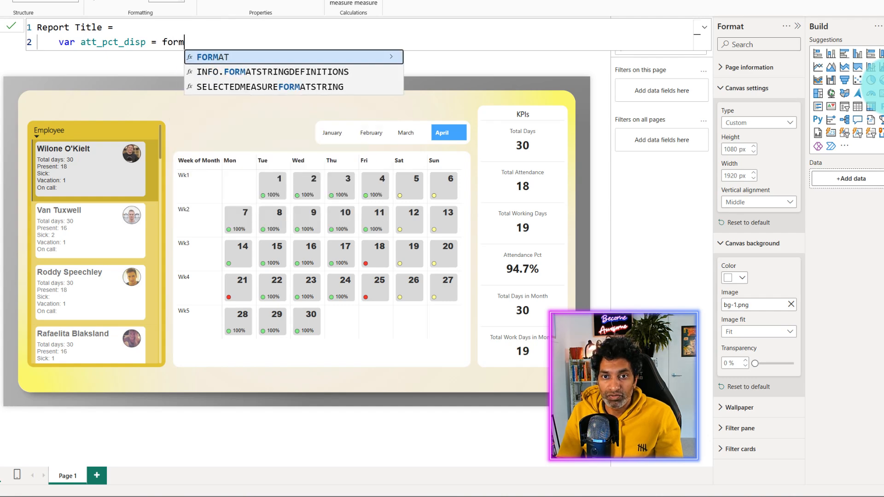
key(Tab)
text([a)
key(Tab)
text(, )
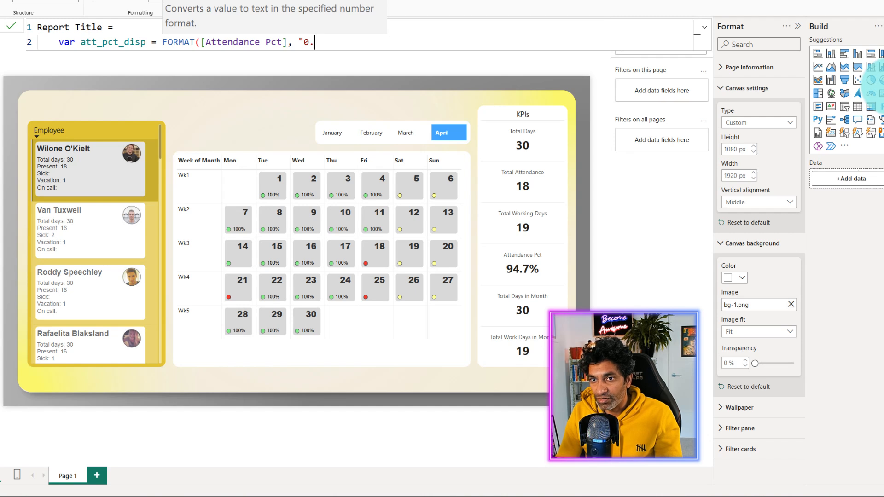
text("0%"))
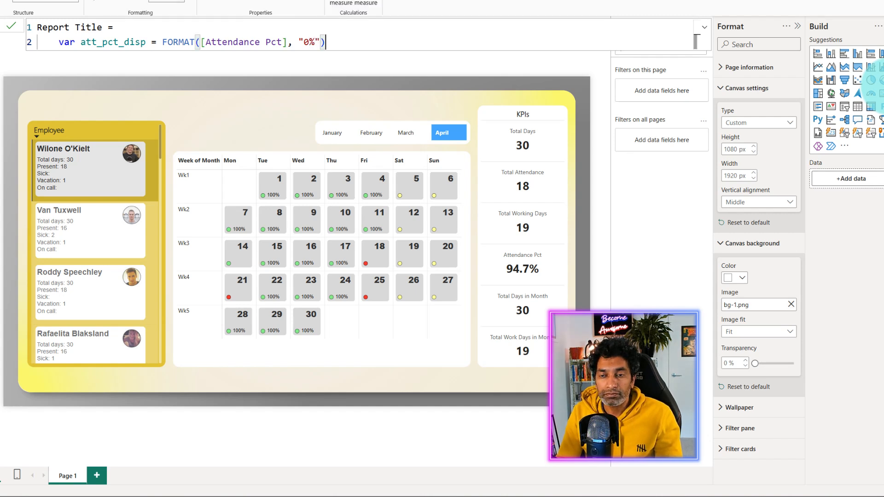
Add the variable sel_month to the measure as SELECTEDVALUE('Calendar'[Month Name]).
key(Return)
text(var sel)
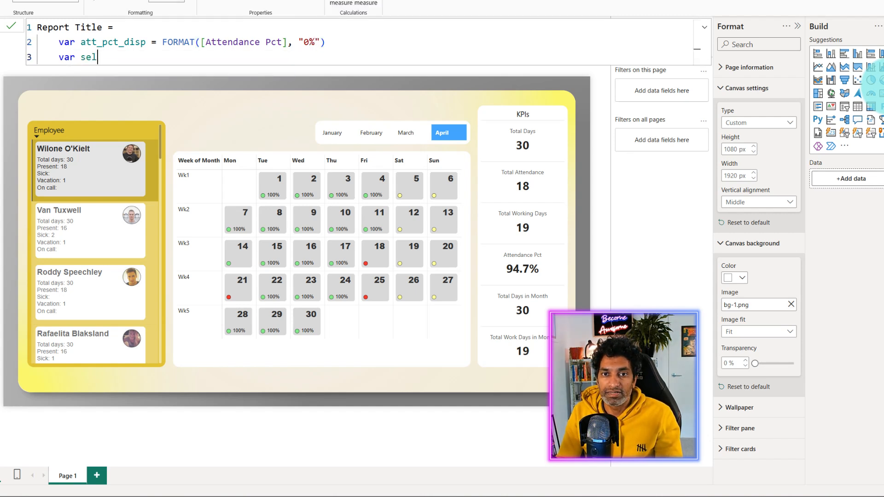
text(_month = )
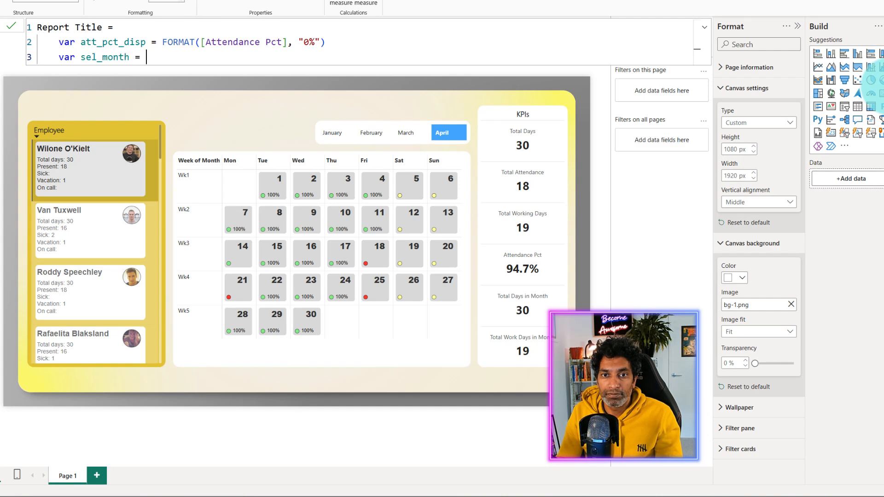
text(selec)
key(Down)
key(Down)
key(Down)
key(Down)
key(Tab)
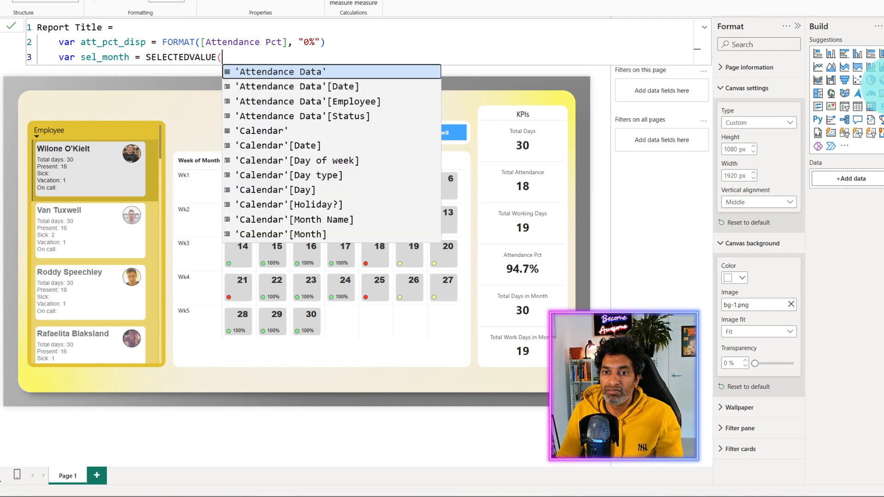
text(mo)
key(Tab)
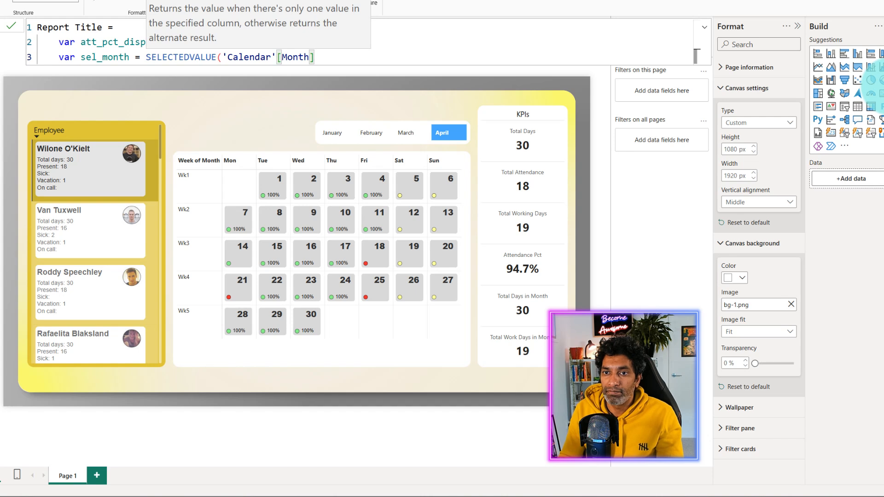
key(BackSpace)
key(Tab)
text())
Return att_pct_disp & " Attendance in "&sel_month from the Report Title measure, commit it and collapse the formula bar.
key(Return)
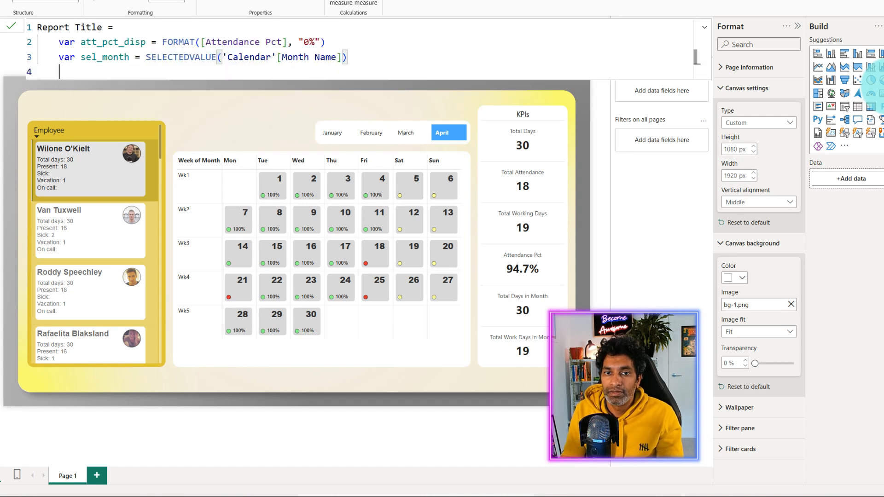
text(return)
key(Return)
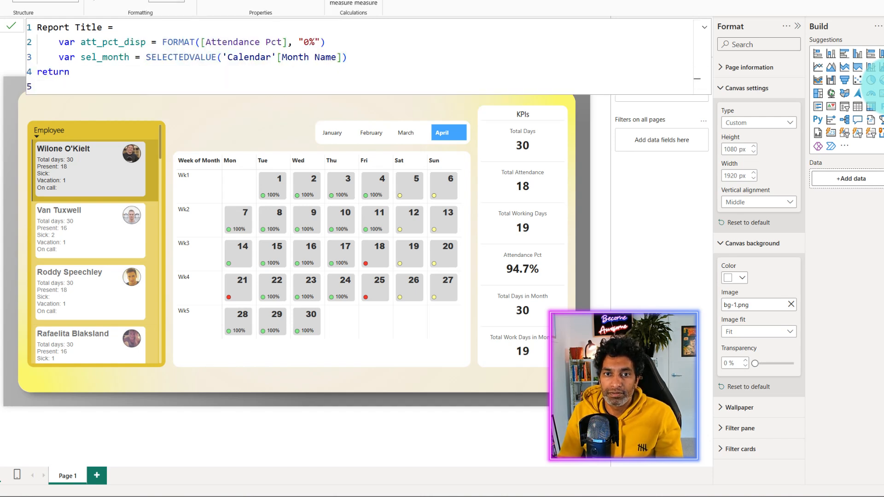
text(att)
key(Down)
key(Down)
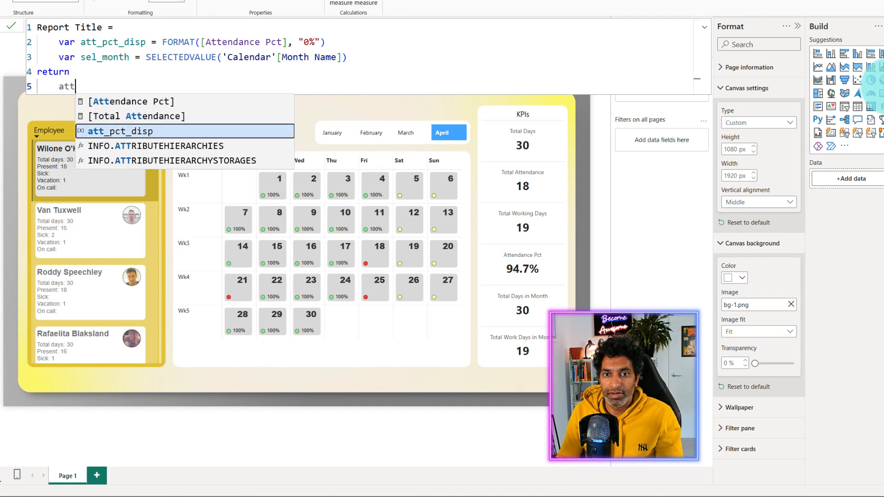
key(Tab)
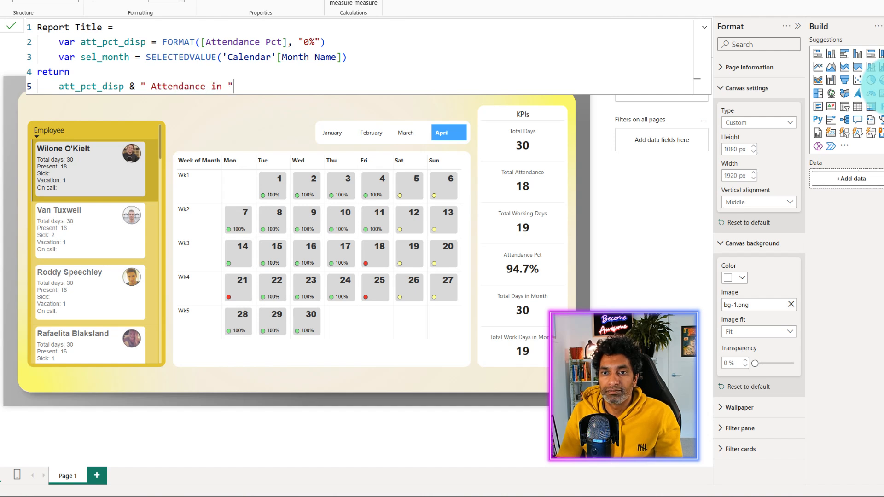
text(&sel)
key(Up)
key(Tab)
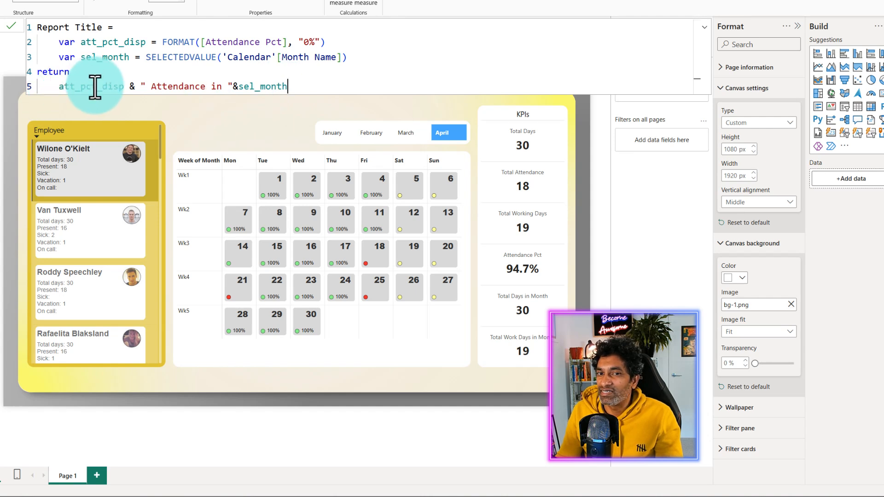
click(11, 25)
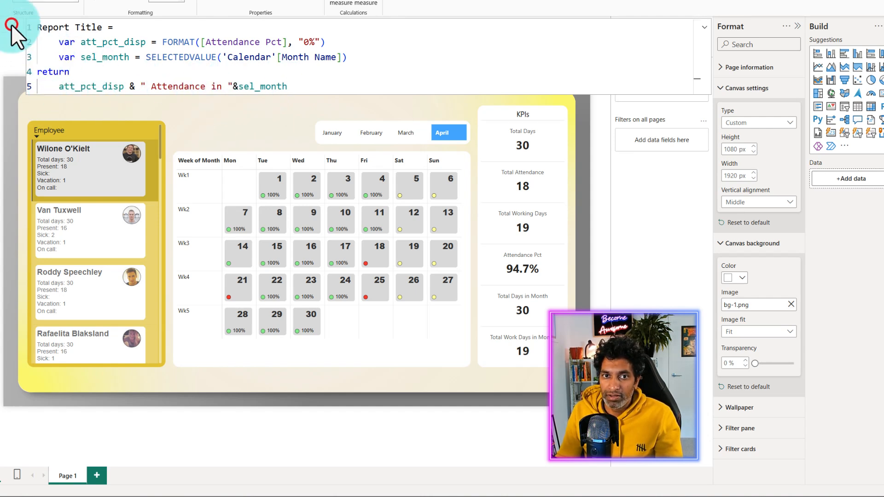
click(707, 31)
click(707, 31)
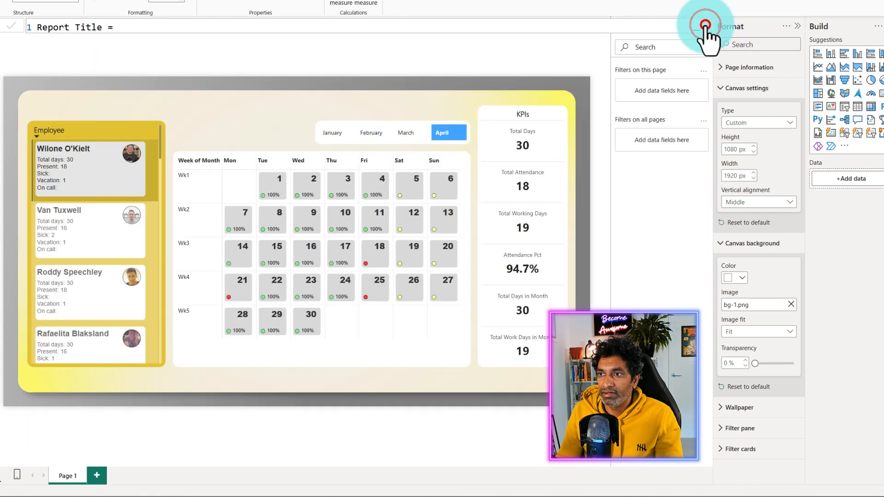
Insert a card about 973 wide and 75 high above the employee table, and show the Report Title measure in it.
click(369, 70)
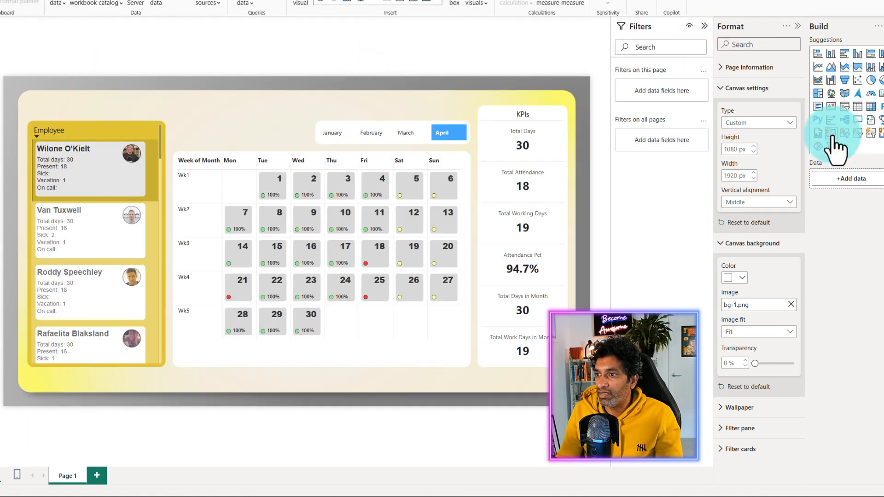
click(878, 81)
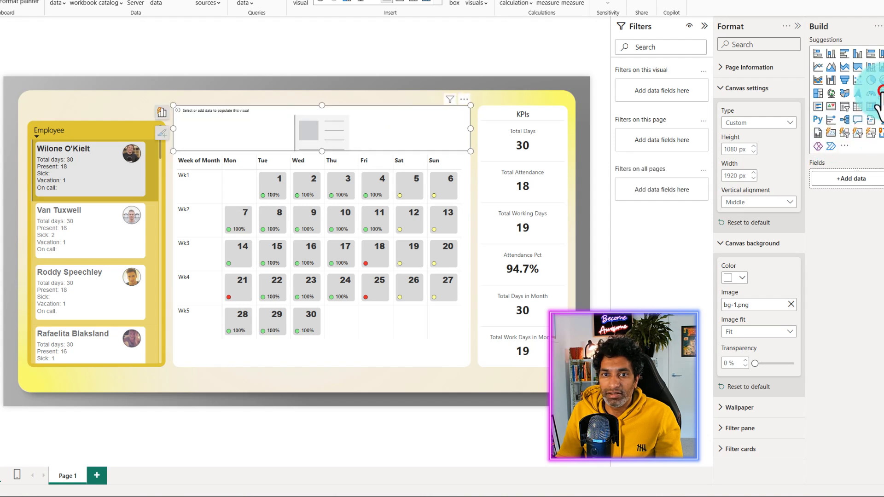
drag(238, 128, 93, 119)
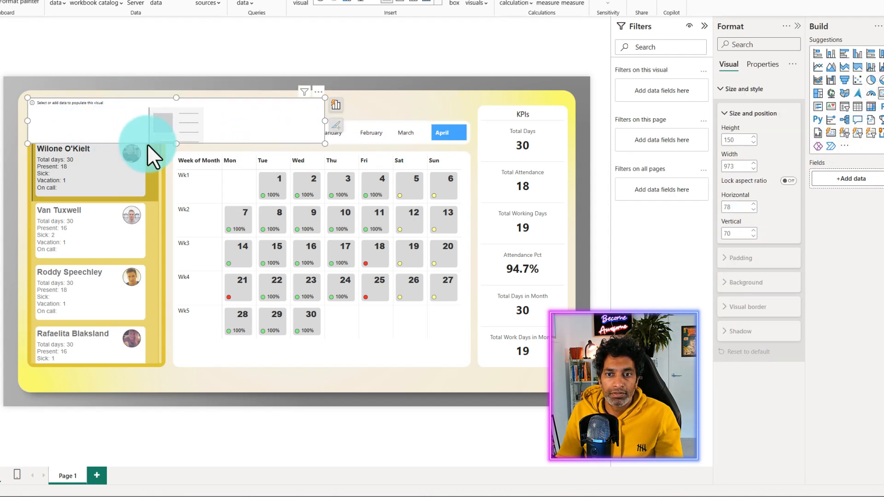
drag(174, 142, 179, 120)
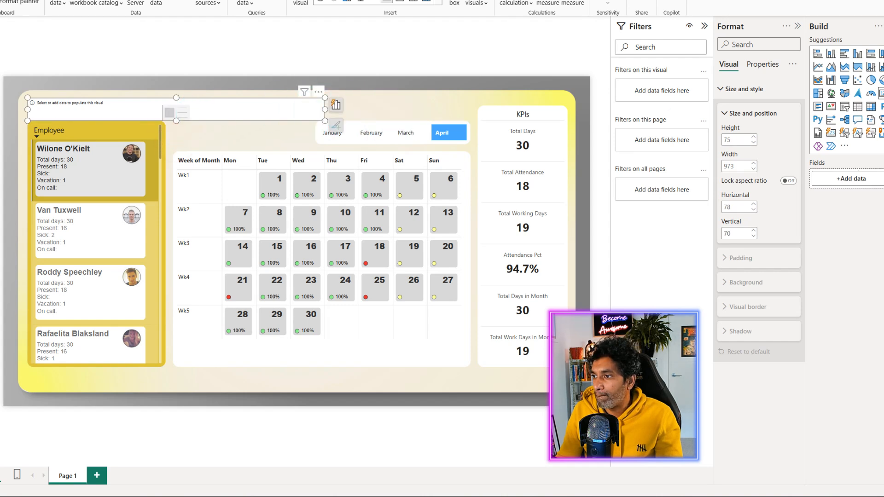
drag(881, 133, 847, 175)
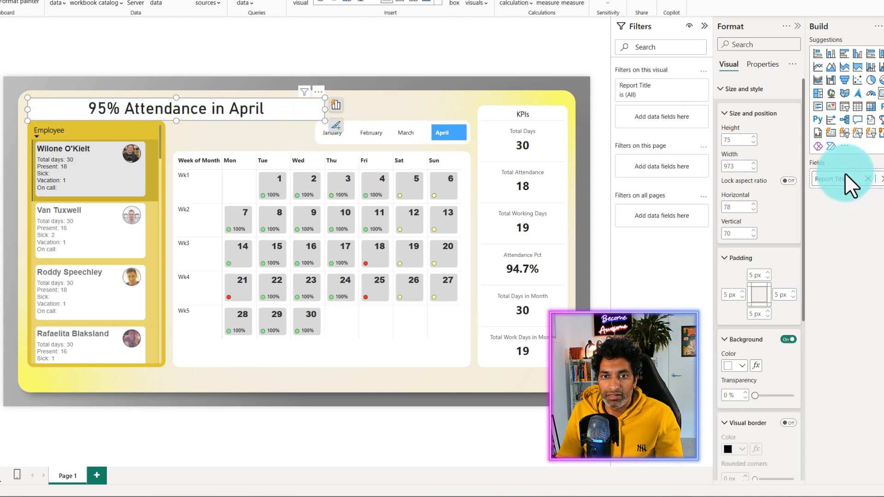
Turn off the category label of the Report Title card.
scroll(778, 355, down, 5)
click(770, 329)
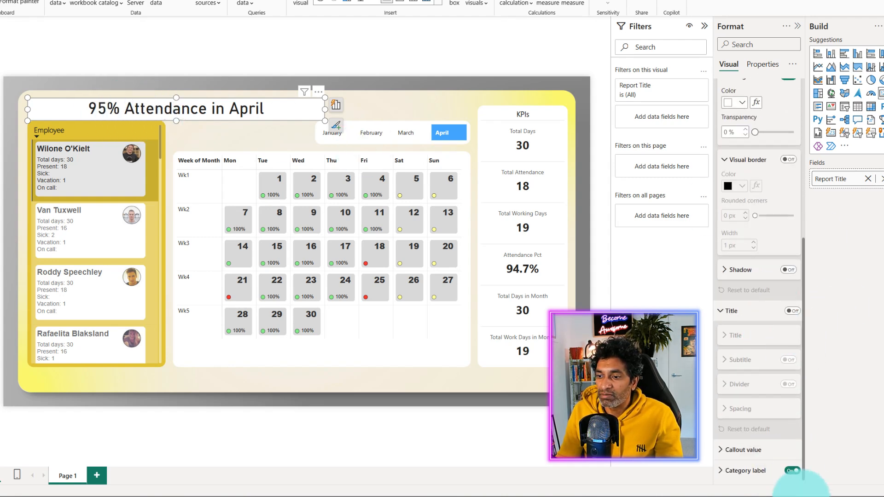
click(792, 471)
Set the Report Title card's callout value to bold Segoe UI Light at size 24.
click(743, 450)
scroll(778, 391, down, 4)
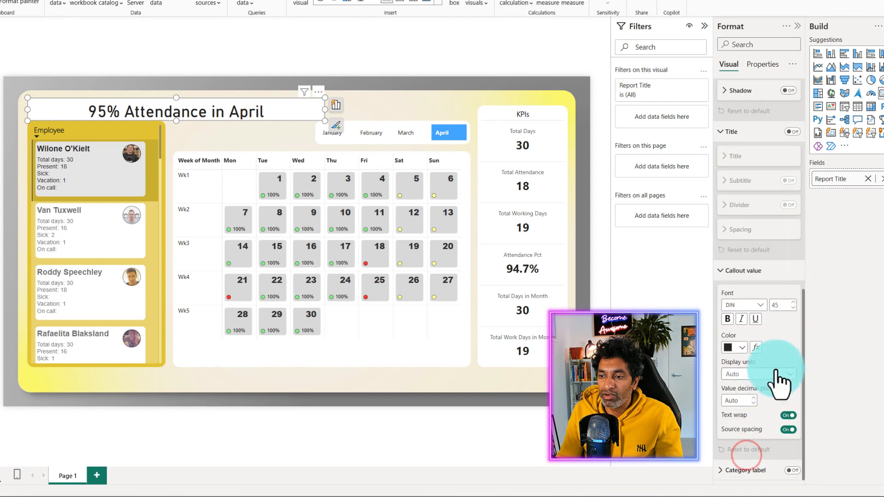
click(740, 305)
scroll(762, 375, down, 3)
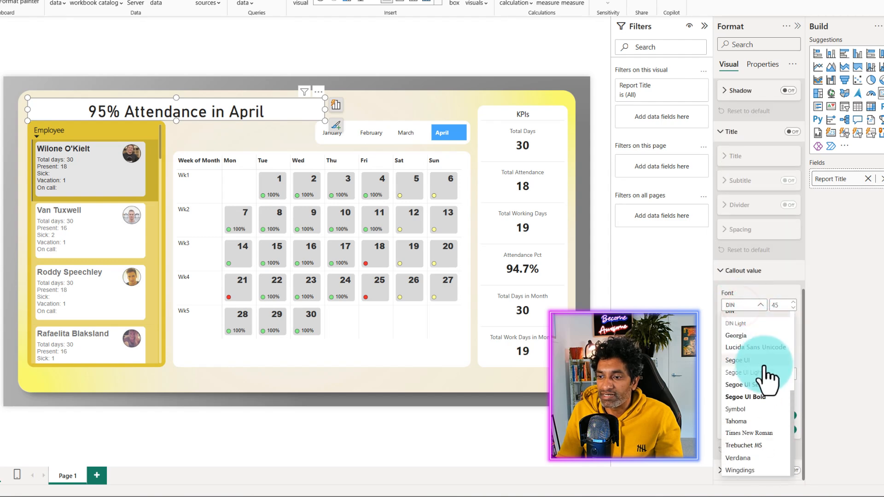
click(748, 371)
click(779, 303)
text(24)
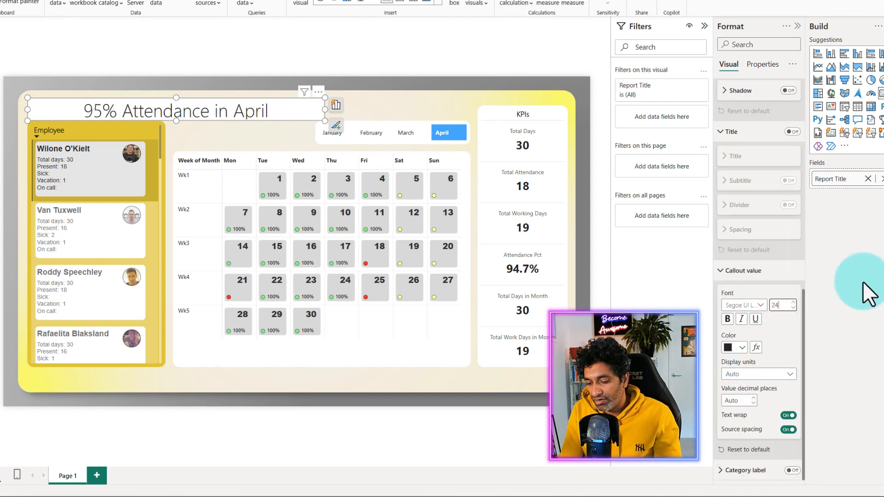
click(728, 319)
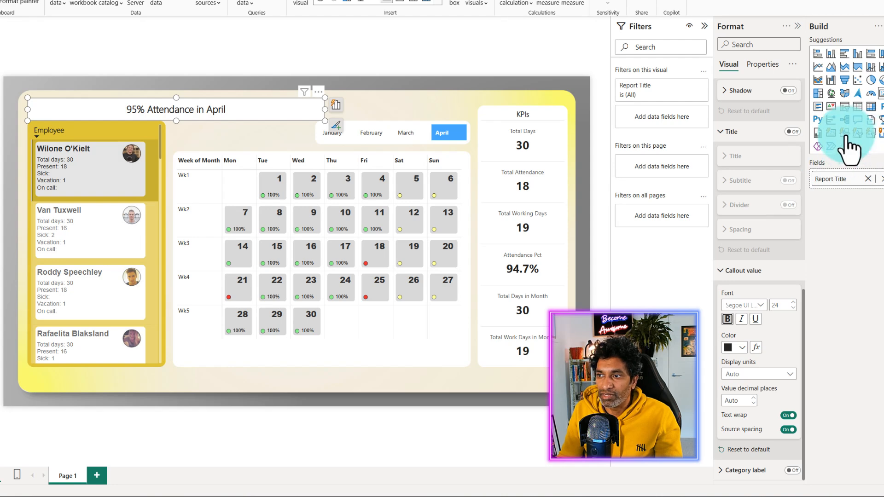
Convert the Report Title card to the newer card visual, with bold Segoe UI Light values at size 24, no label, and height 88.
click(830, 132)
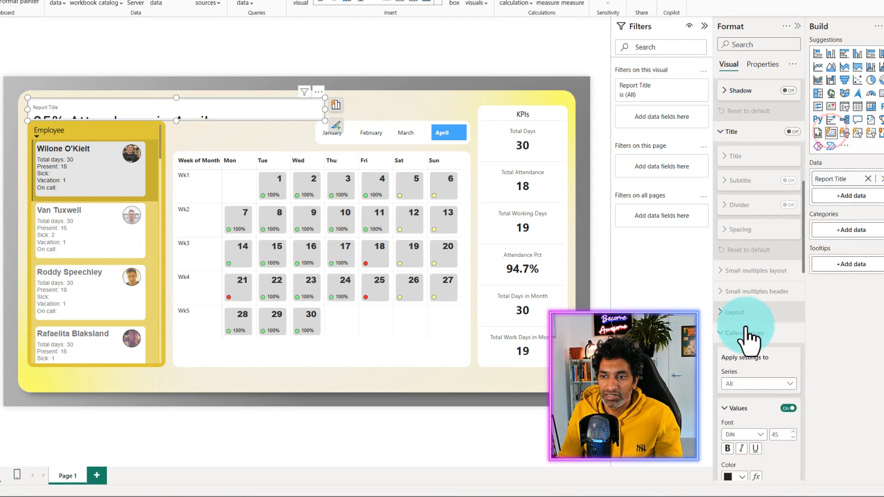
scroll(748, 338, down, 3)
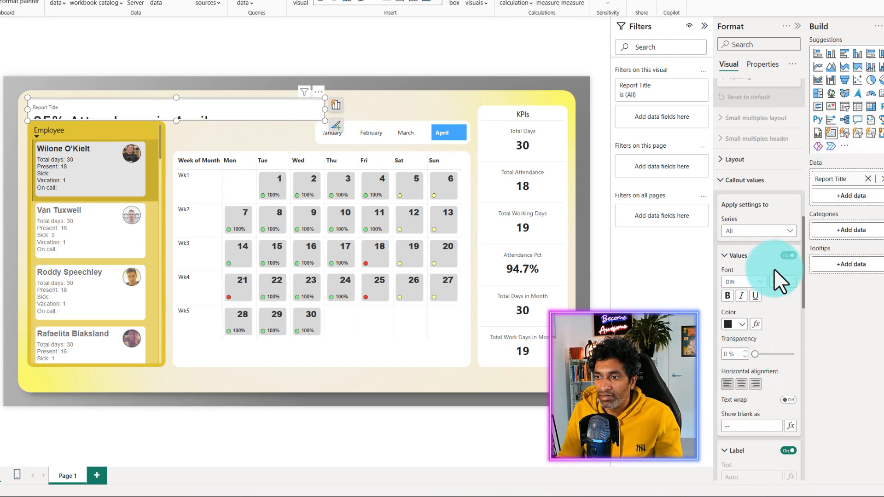
scroll(769, 228, up, 7)
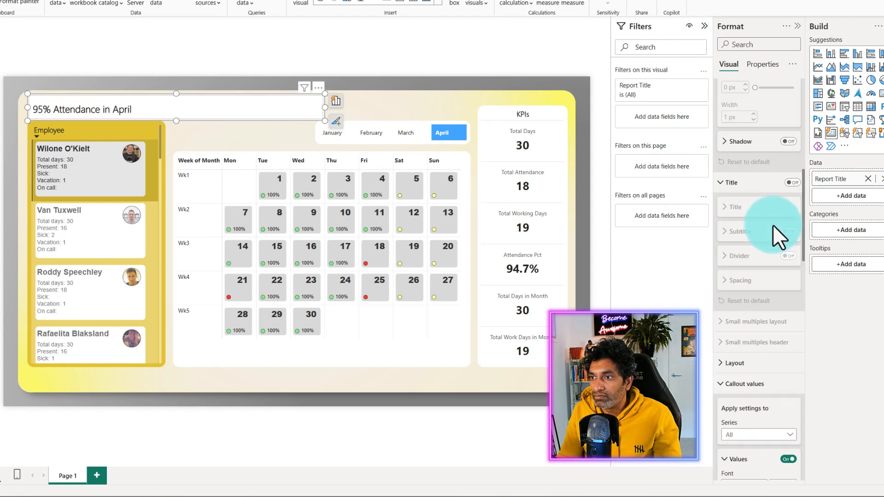
Turn off the Report Title card's visual background, along with its inner card background and border.
scroll(773, 226, up, 8)
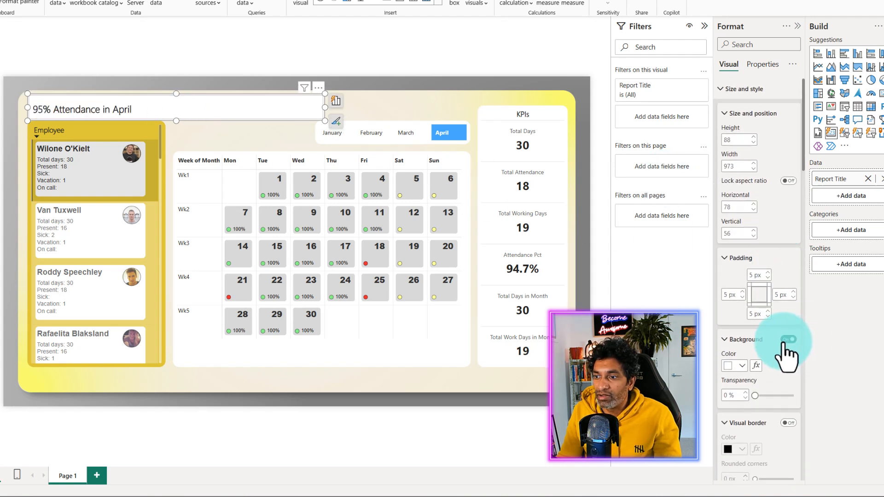
scroll(784, 342, down, 6)
scroll(783, 340, down, 10)
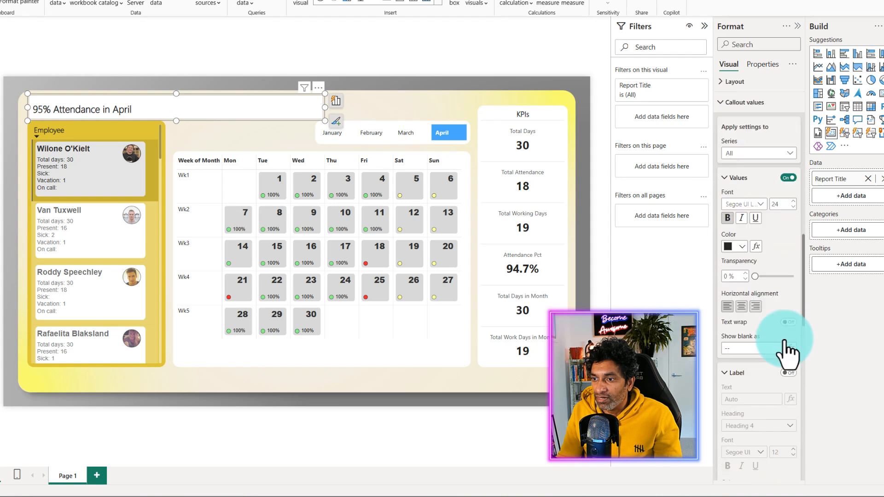
scroll(784, 343, down, 5)
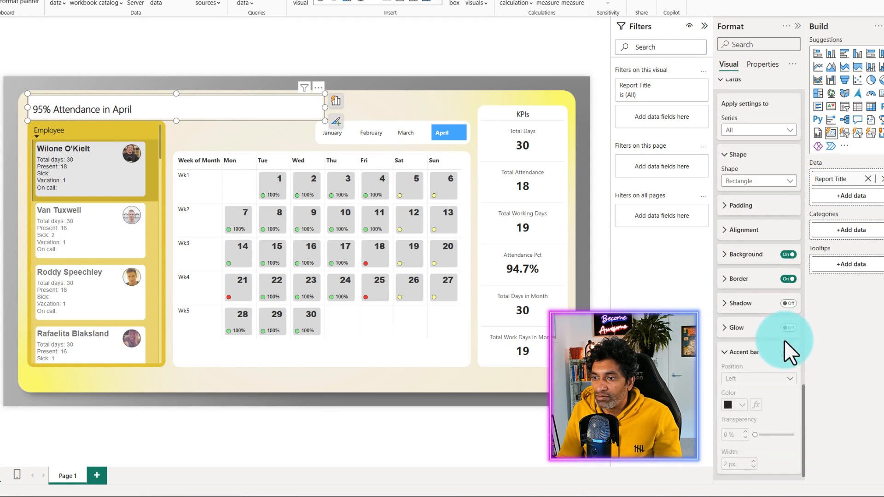
click(788, 279)
click(789, 254)
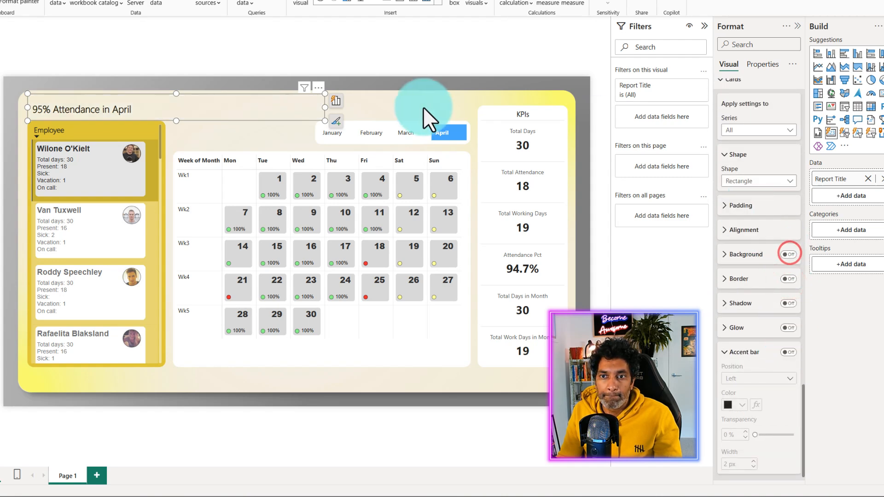
Move the Report Title card slightly upward above the employee table and deselect it.
click(407, 52)
click(183, 111)
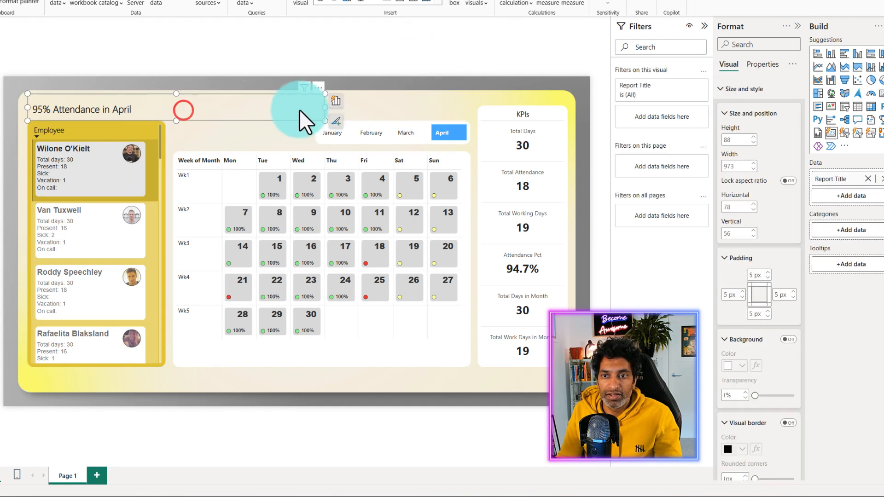
drag(321, 106, 192, 77)
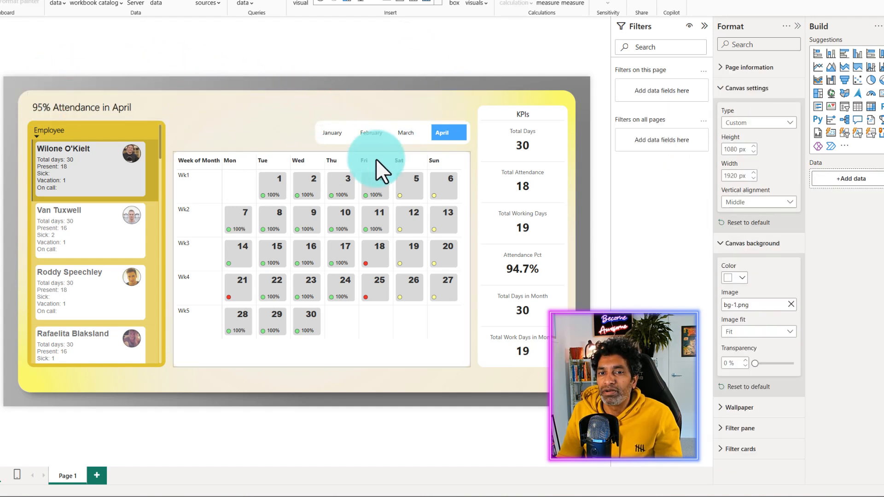
Test the dynamic report title by switching the month slicer to March, February, January and back to February.
click(413, 134)
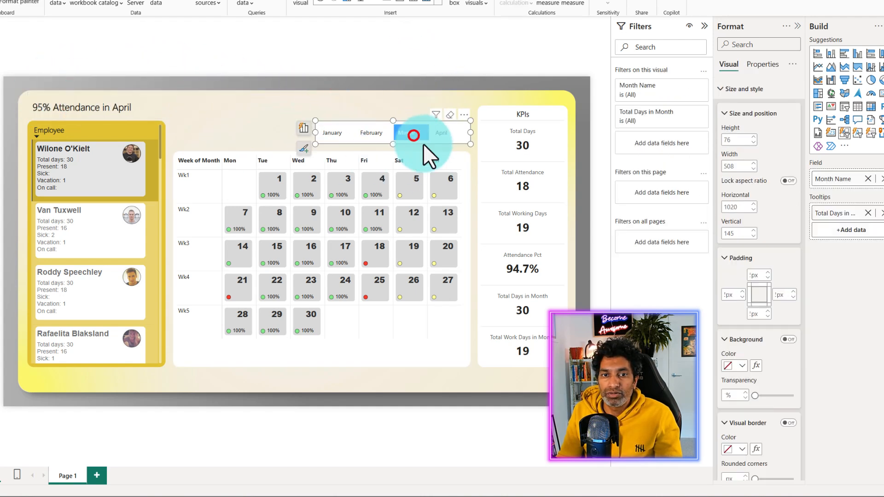
click(364, 133)
click(321, 130)
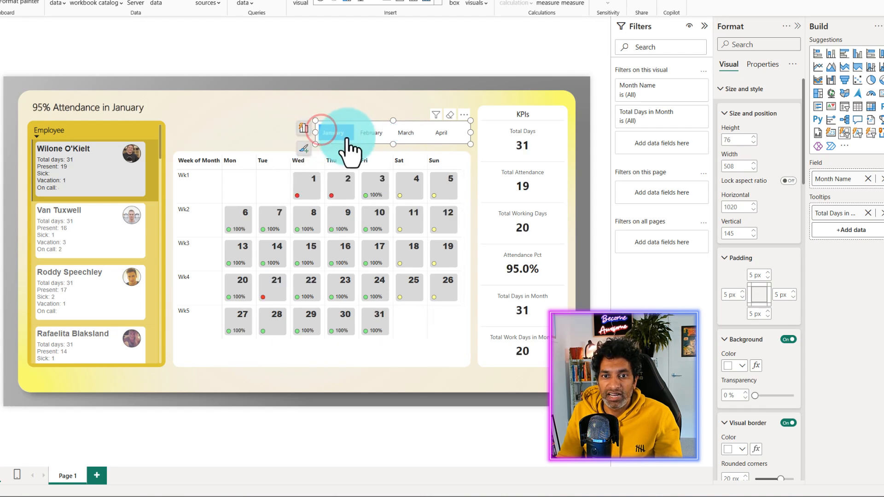
click(364, 133)
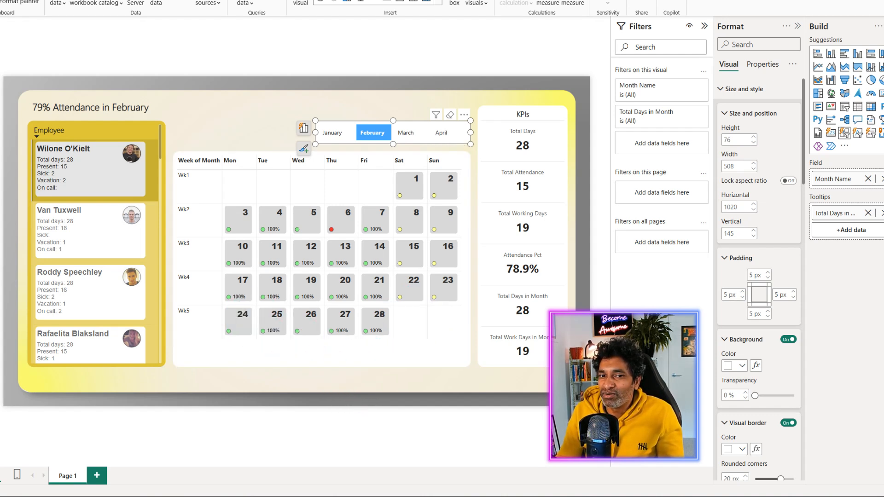
Clear the selected employee in the employee table to show February attendance for everyone, and deselect the visual.
click(71, 189)
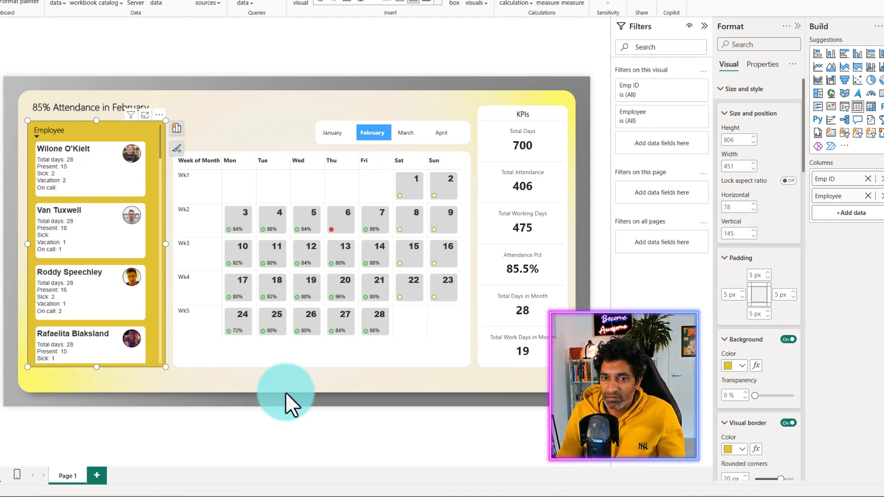
click(311, 314)
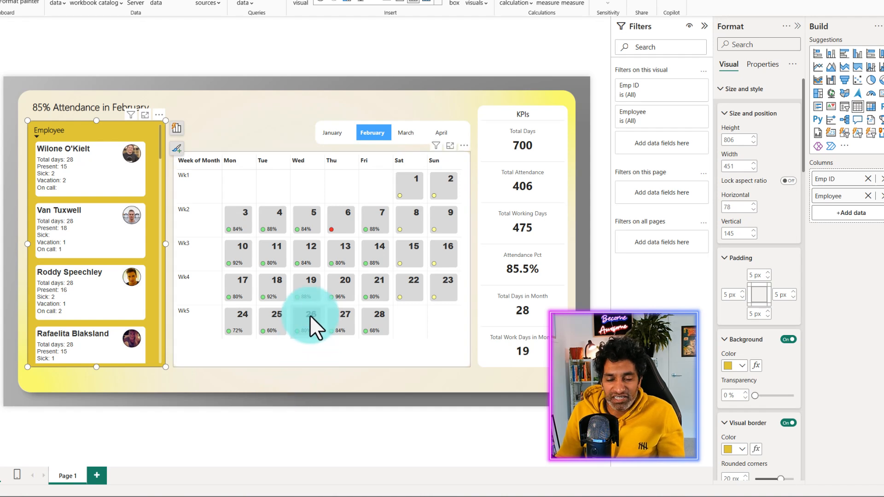
drag(137, 223, 147, 231)
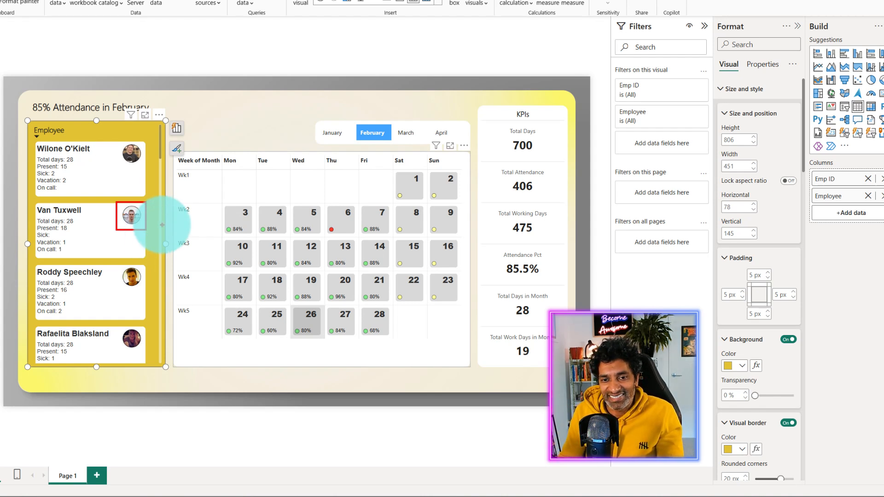
mouse_move(134, 162)
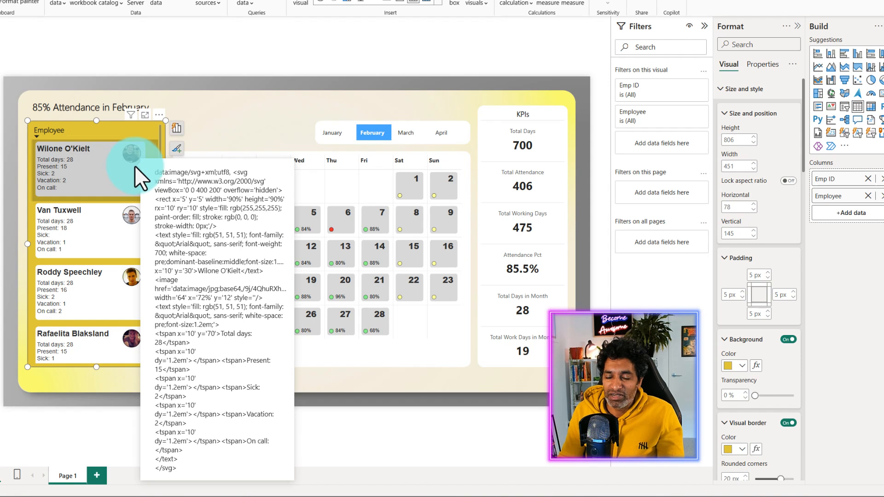
click(468, 37)
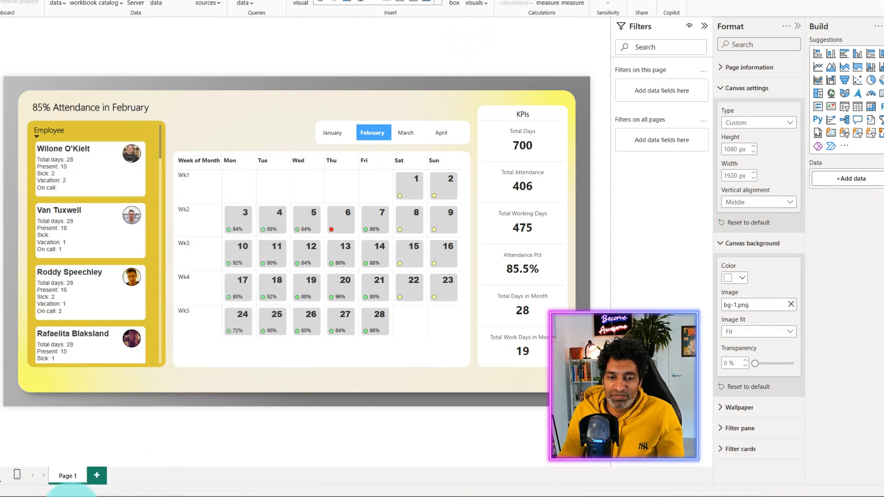